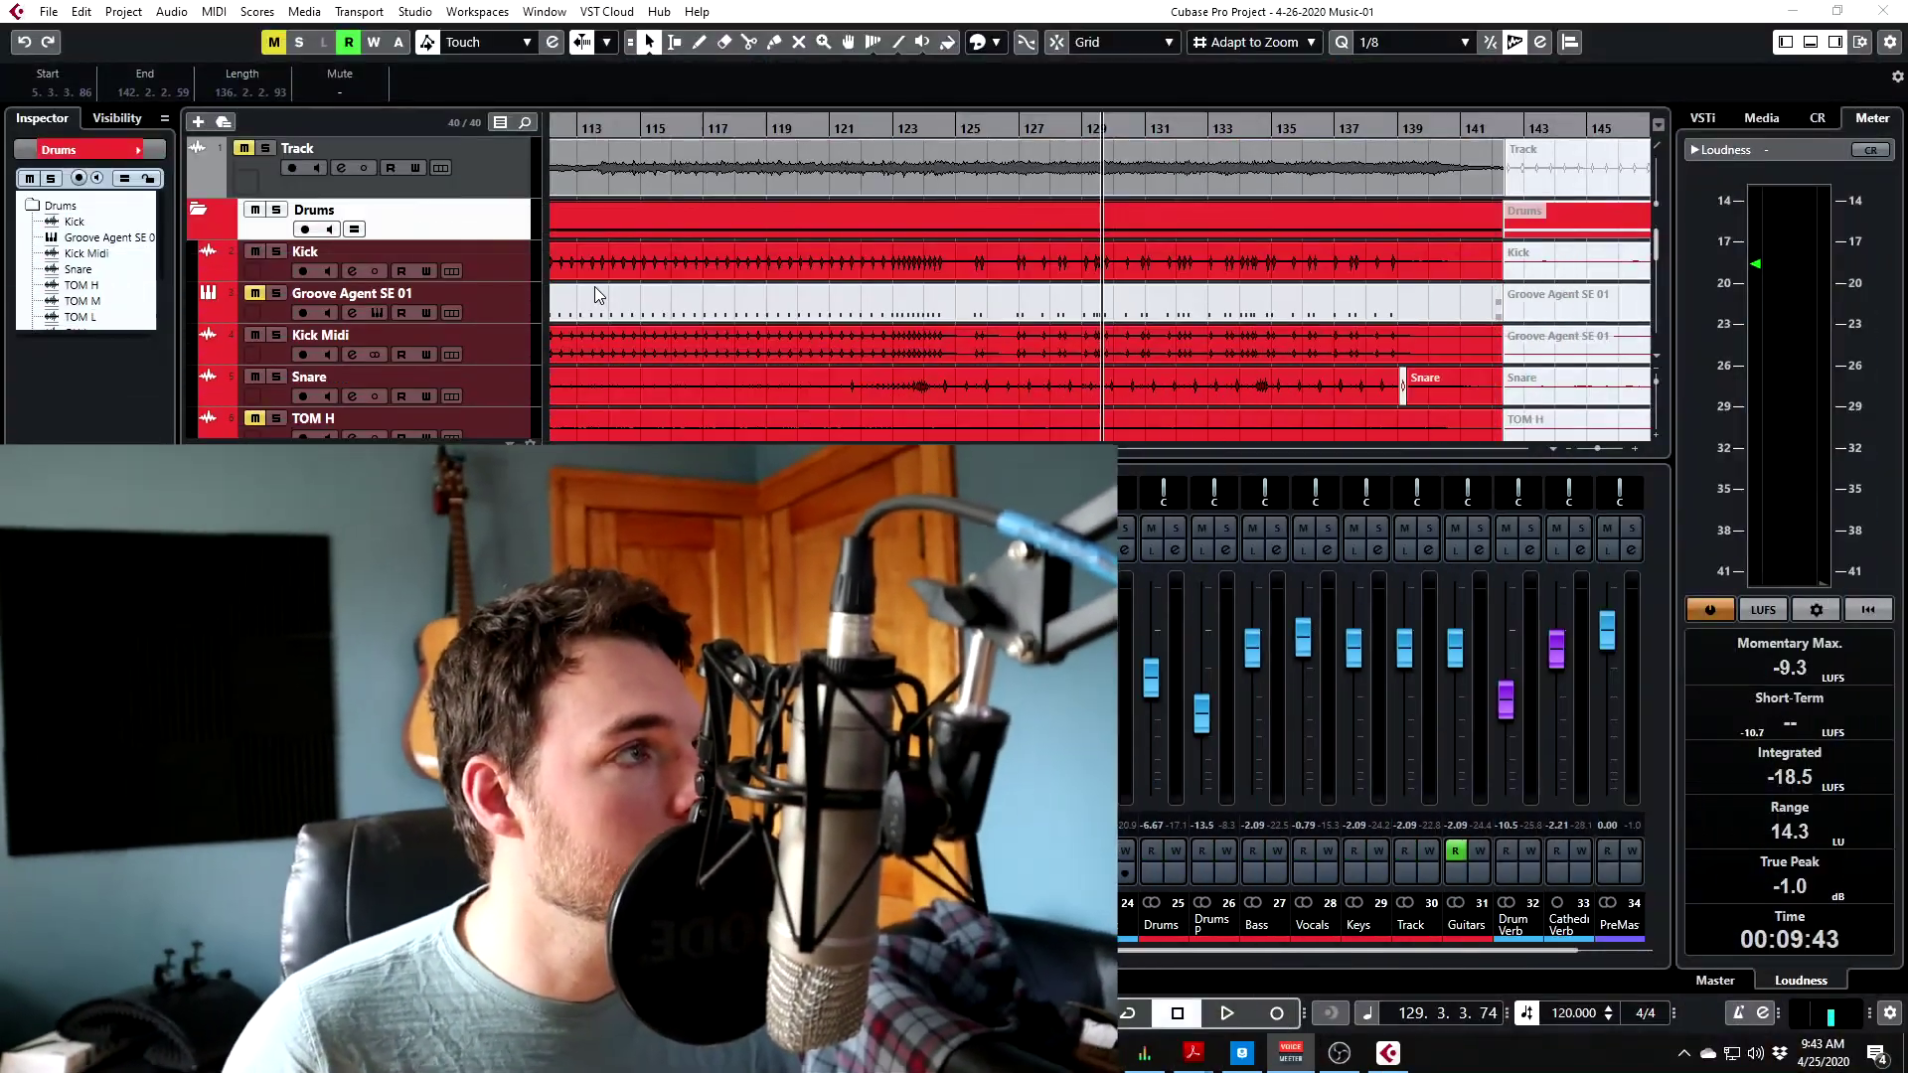
# - Pull the Drums P bus fader all the way down to -oo and solo the Drums bus
pyautogui.scroll(-2, 439, 250)
pyautogui.scroll(2, 425, 266)
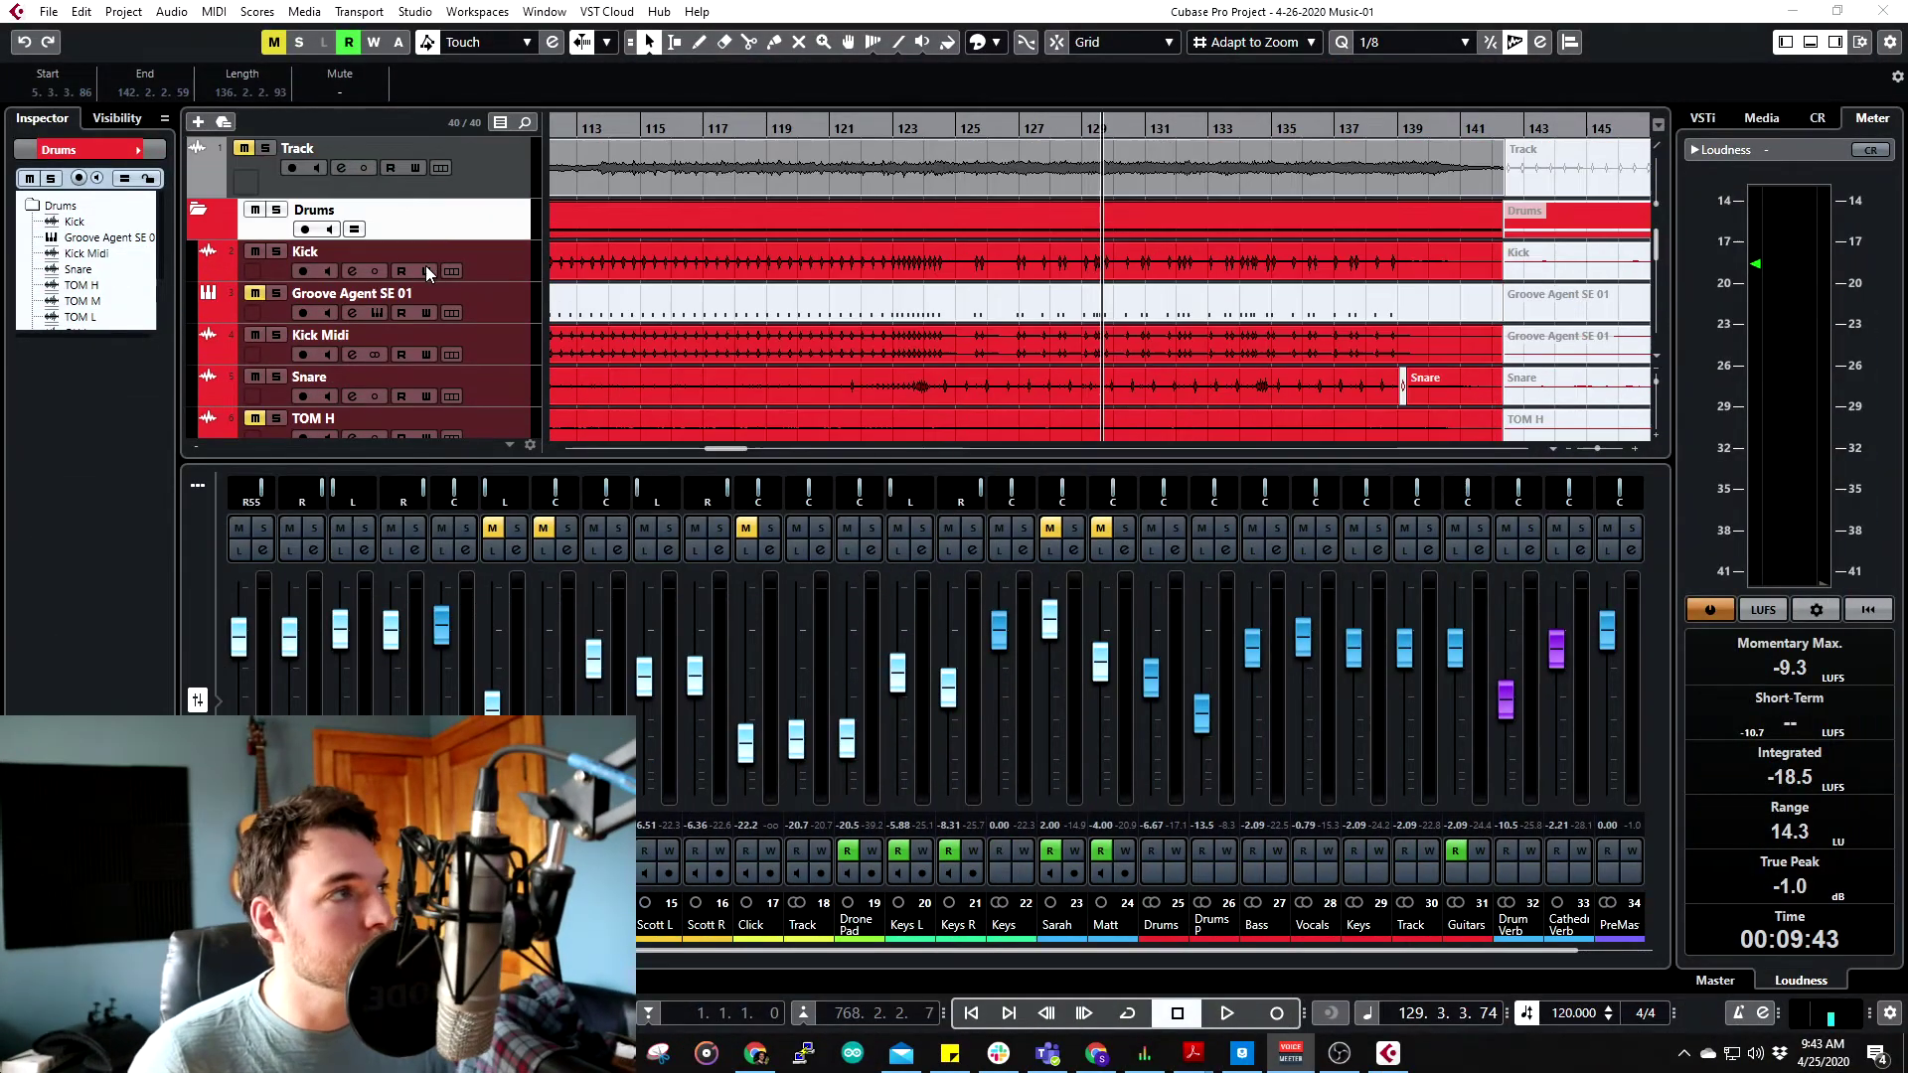
pyautogui.scroll(-1, 463, 252)
pyautogui.click(487, 213)
pyautogui.scroll(-6, 521, 229)
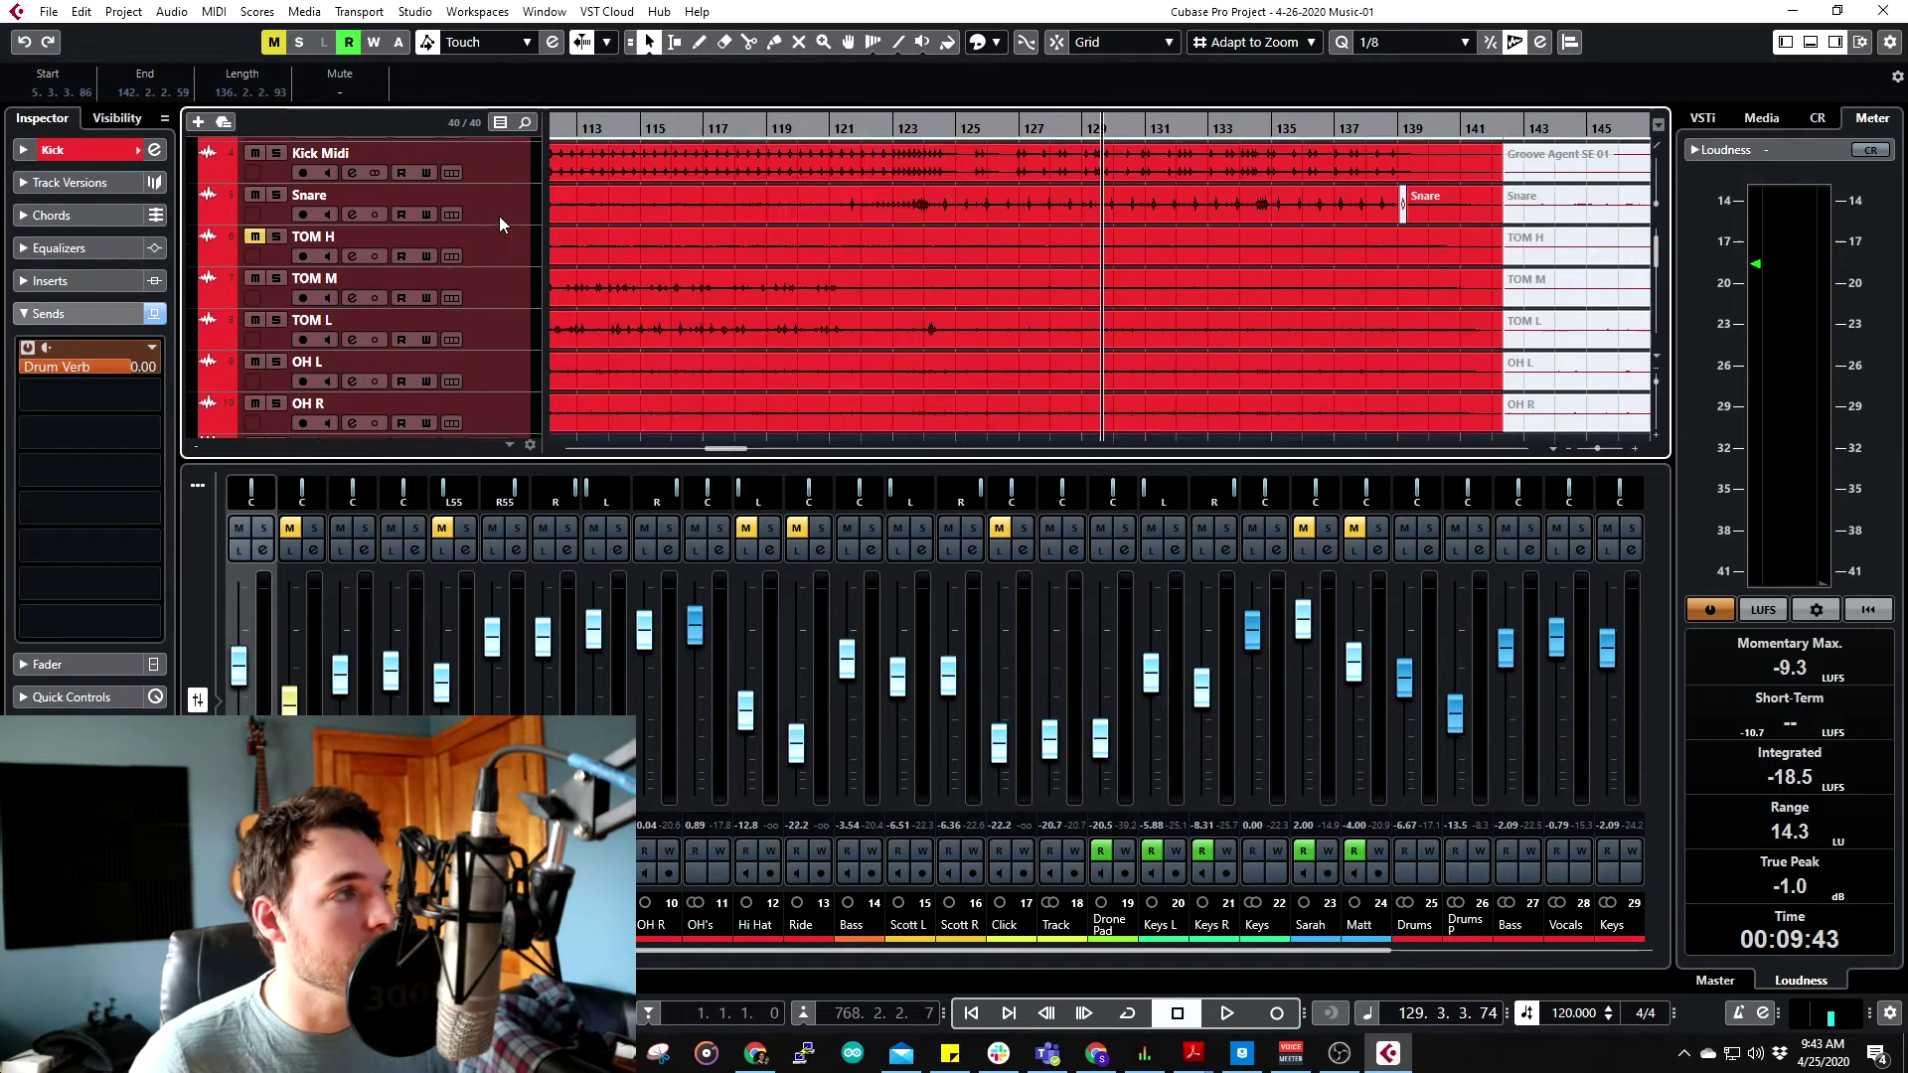
pyautogui.scroll(-3, 532, 323)
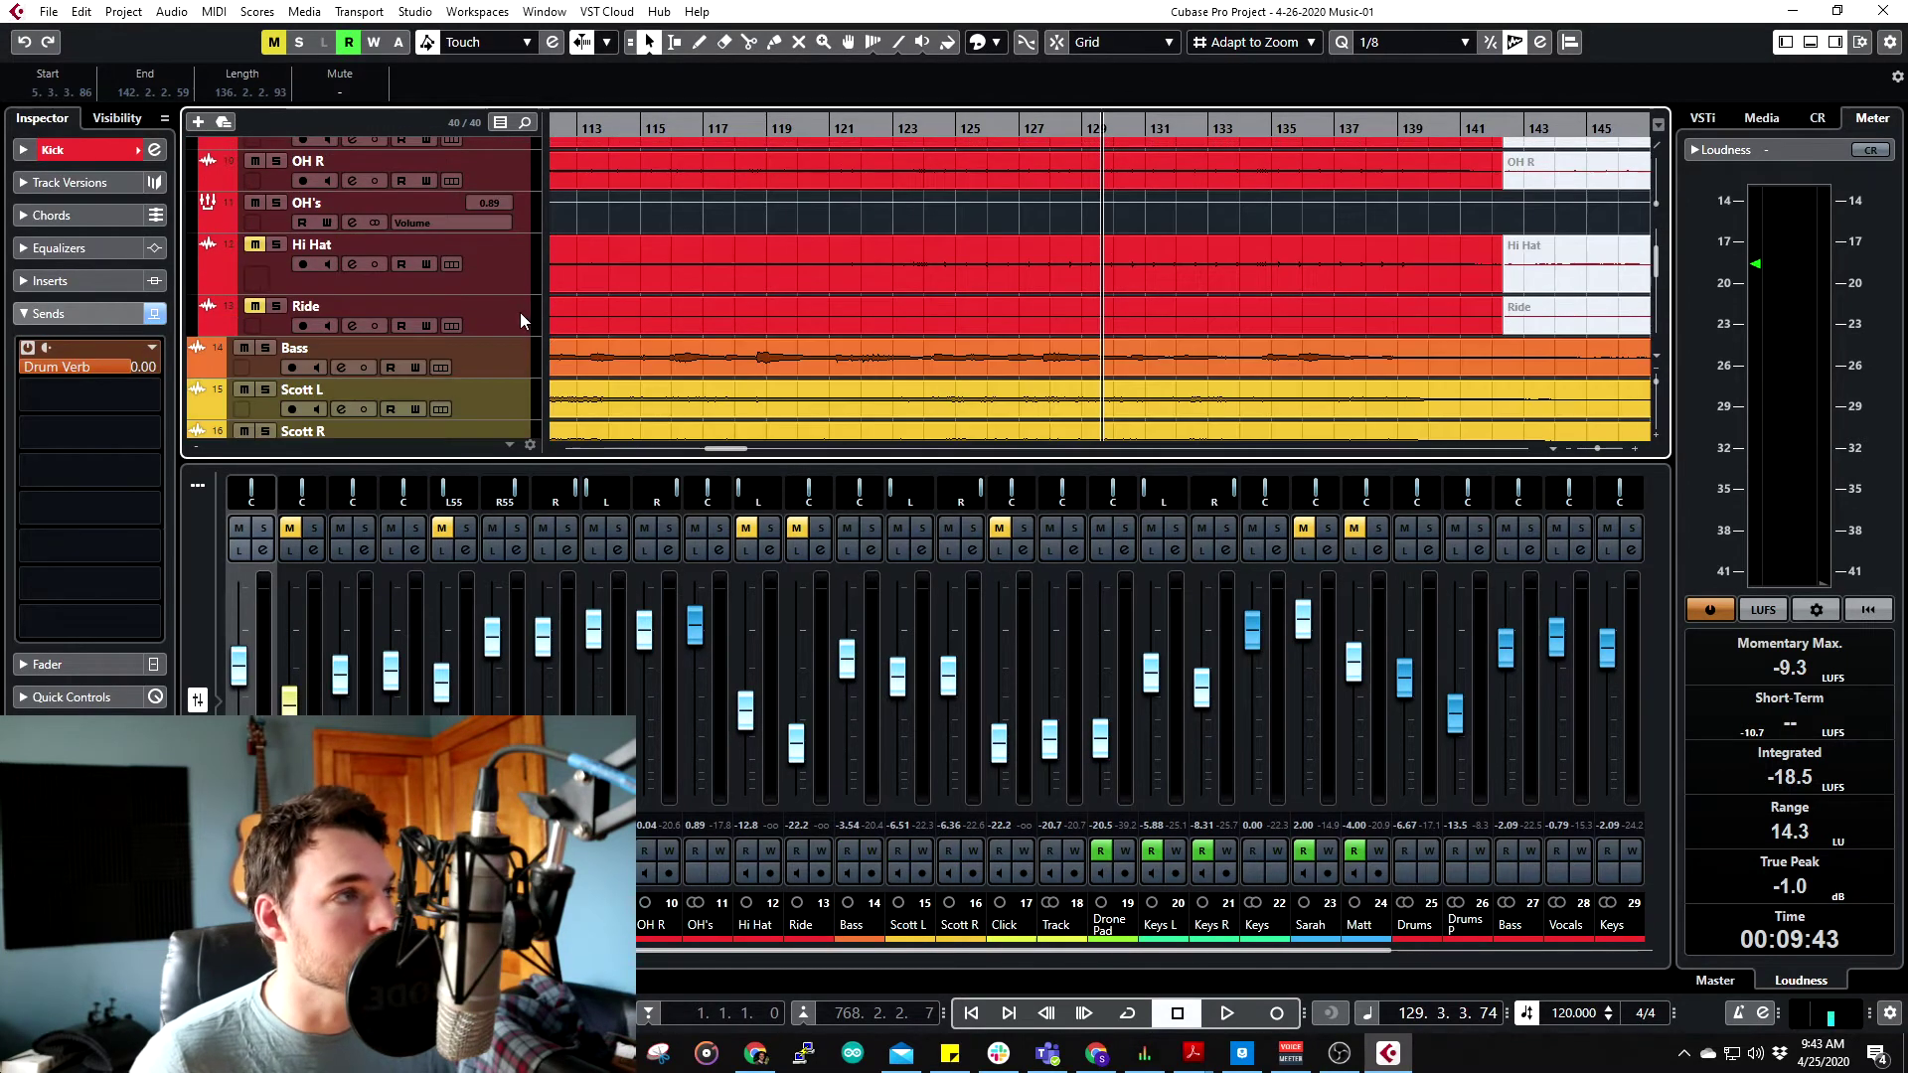
pyautogui.scroll(6, 520, 312)
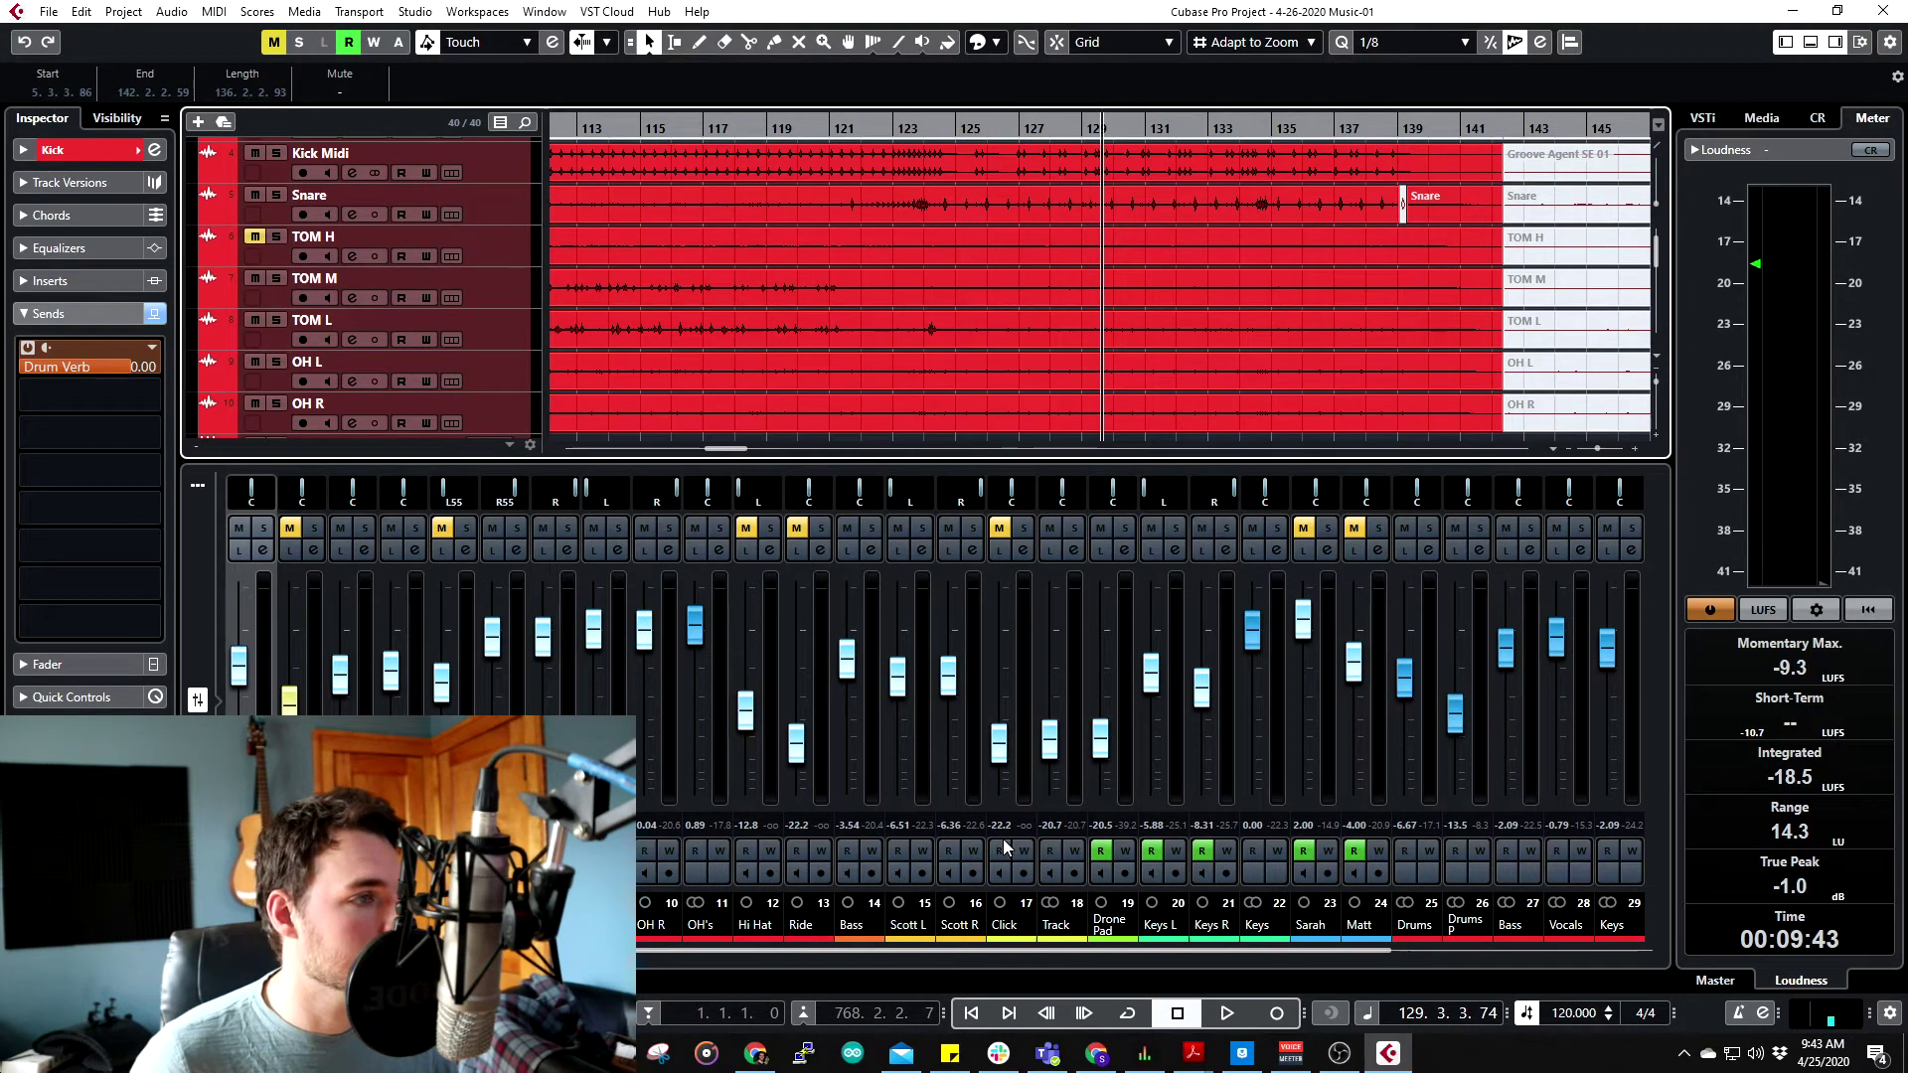
pyautogui.hscroll(4, 1317, 822)
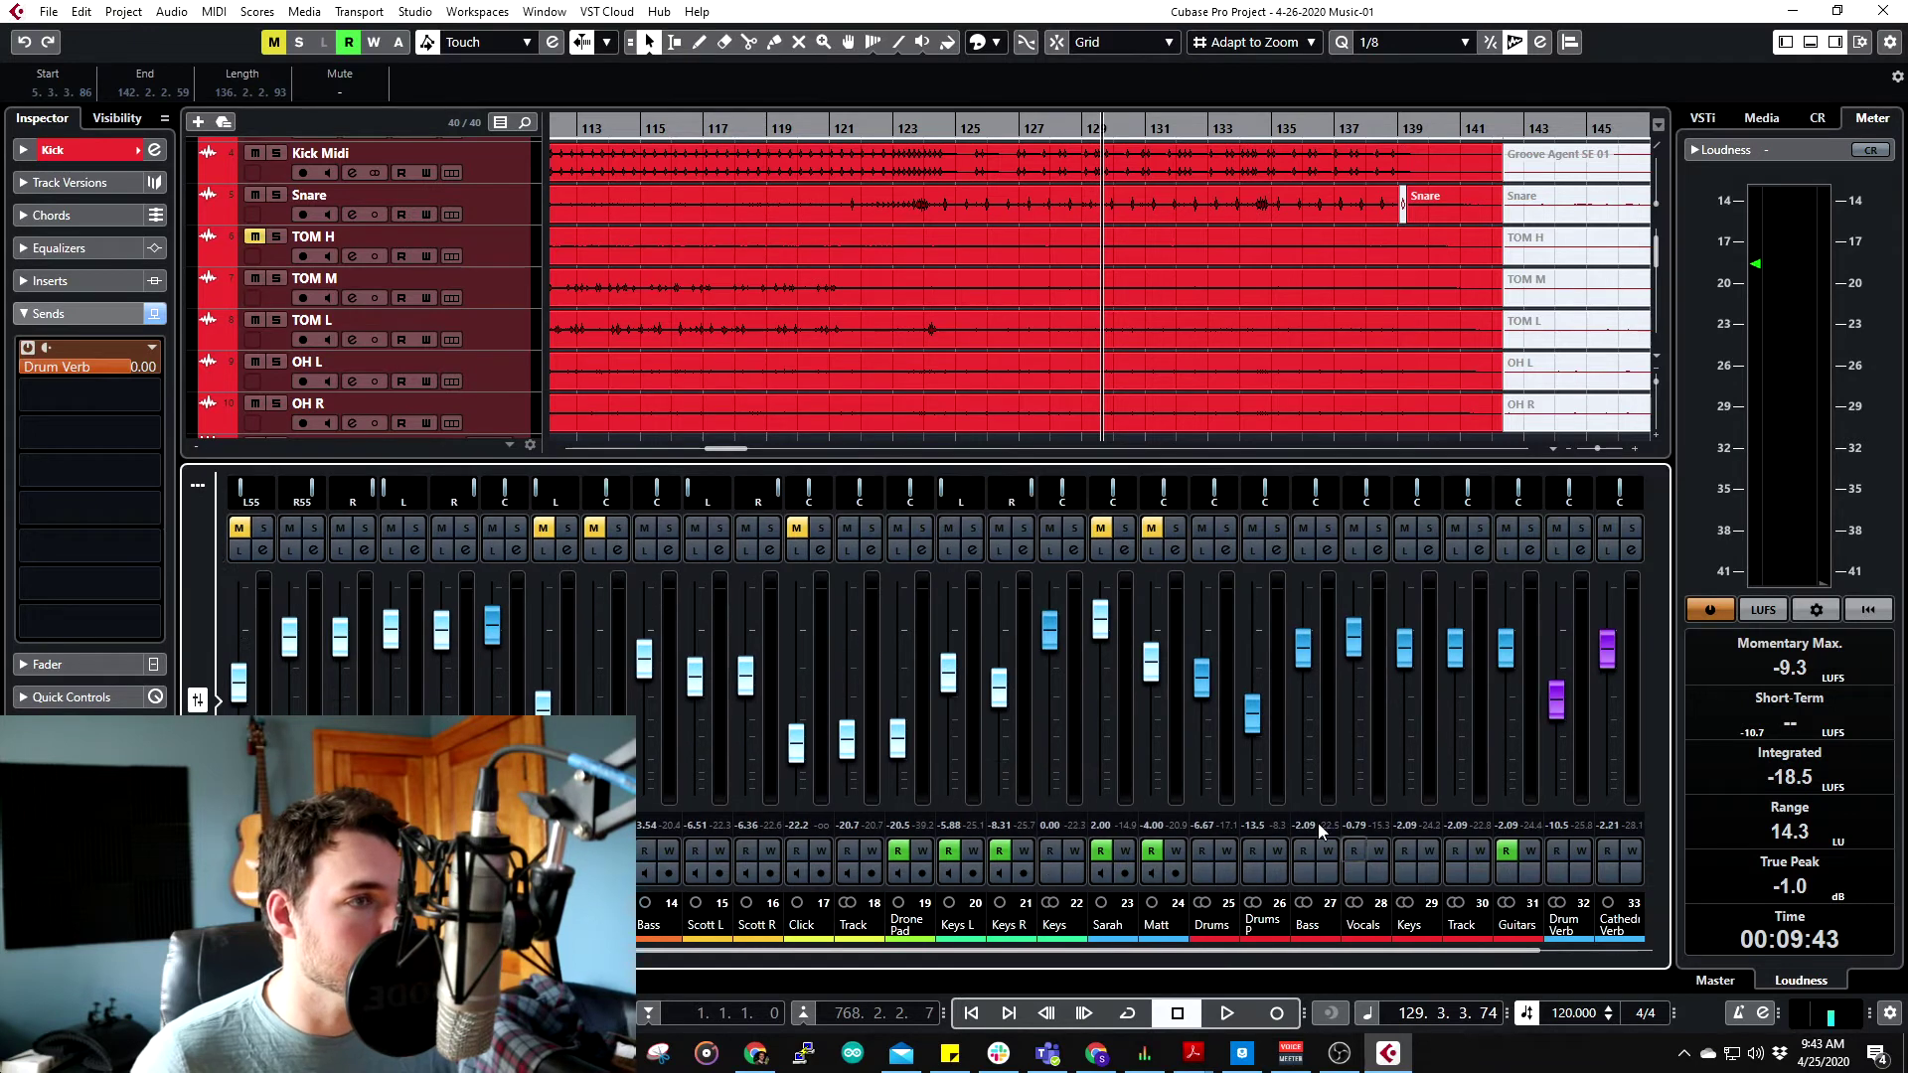
pyautogui.moveTo(1248, 723); pyautogui.dragTo(1251, 795)
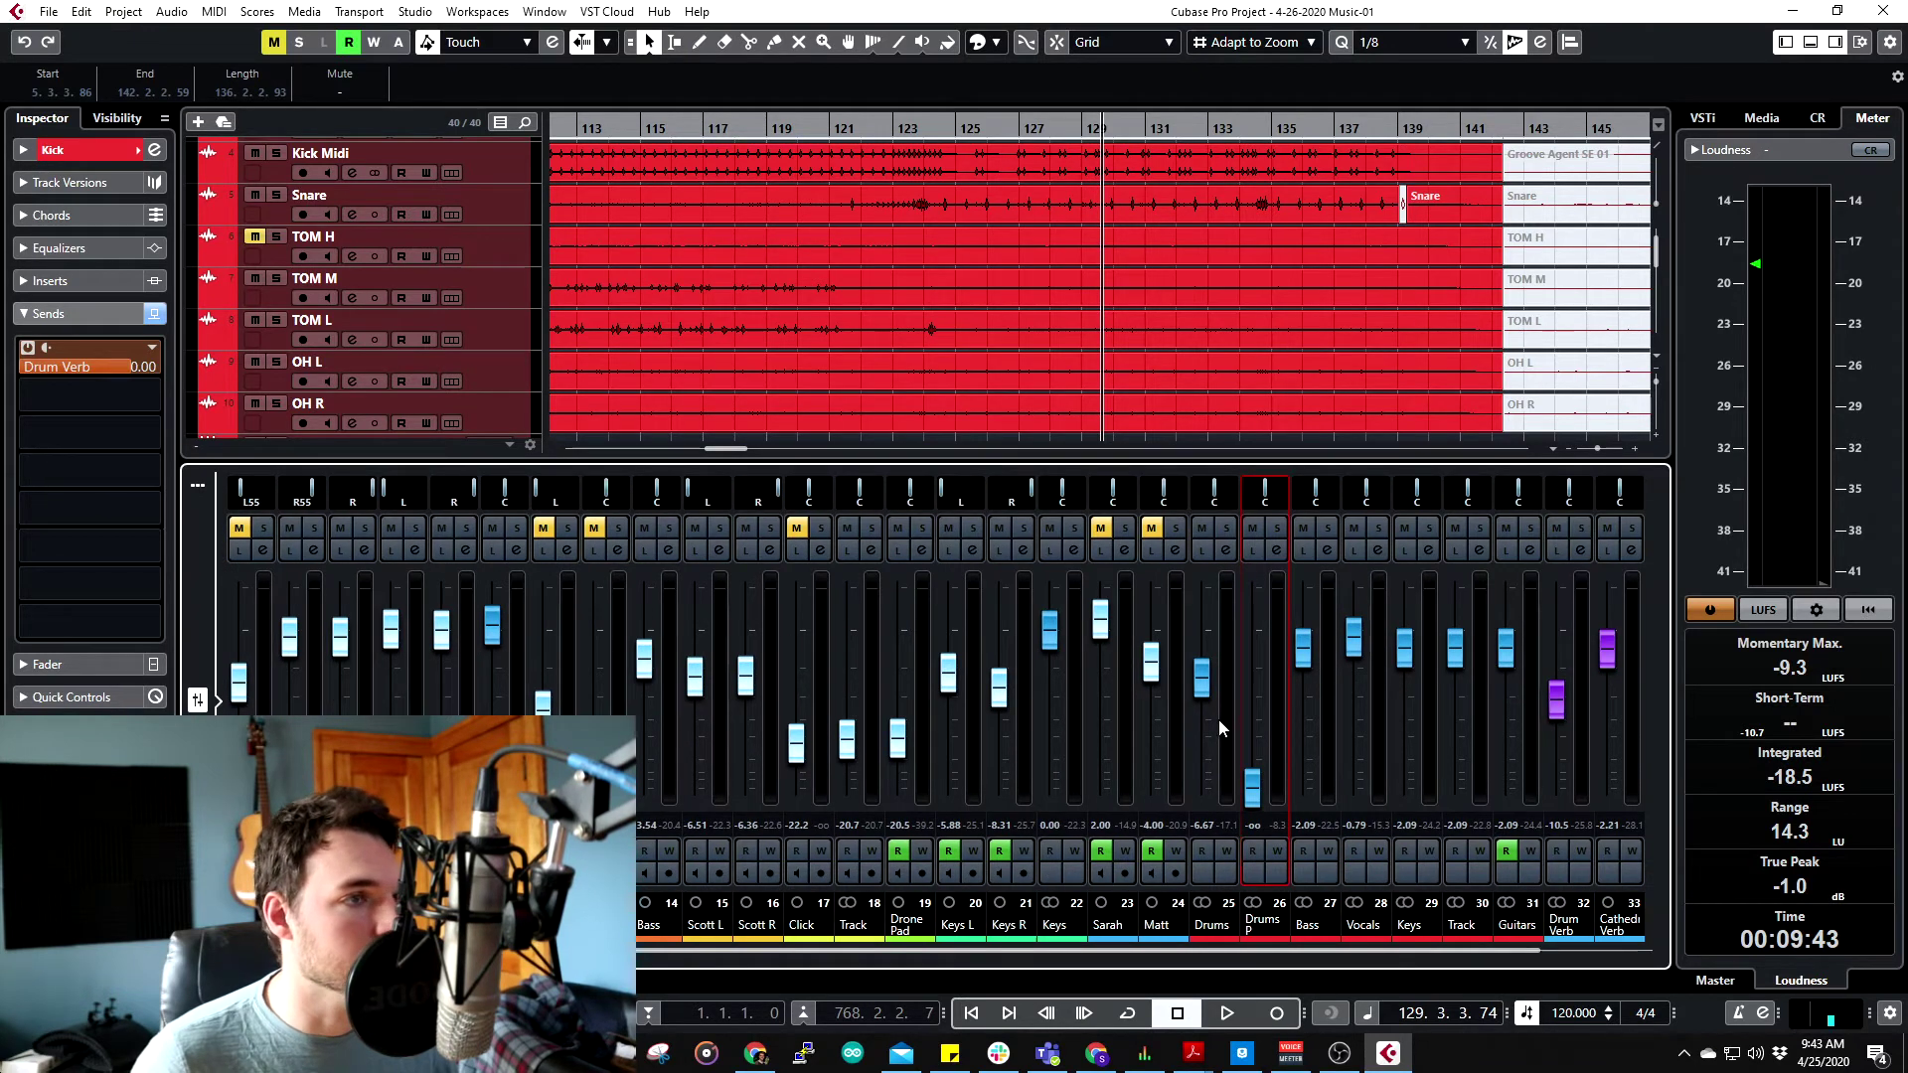
pyautogui.click(1226, 527)
# - During playback, solo Drums P and raise its fader from -oo to about -12.1
pyautogui.scroll(15, 1070, 296)
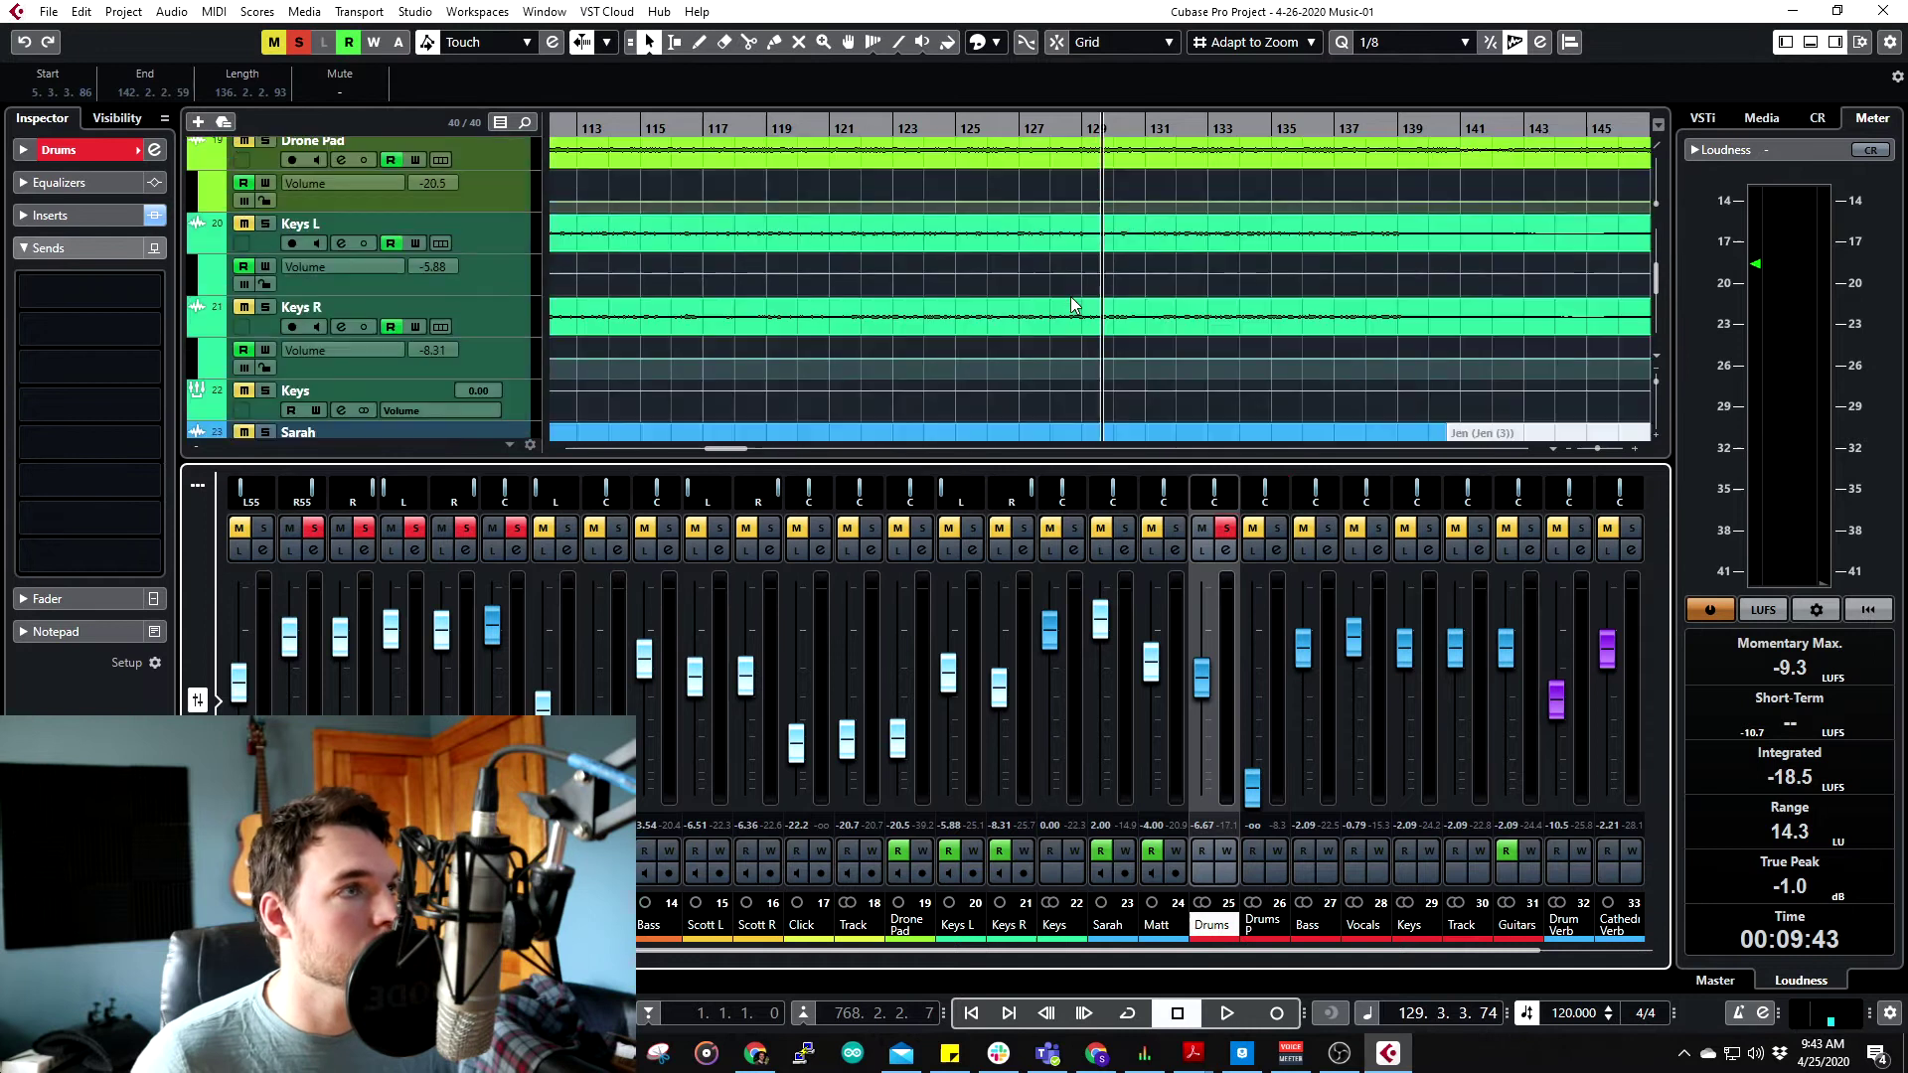
pyautogui.press('space')
pyautogui.scroll(5, 1107, 302)
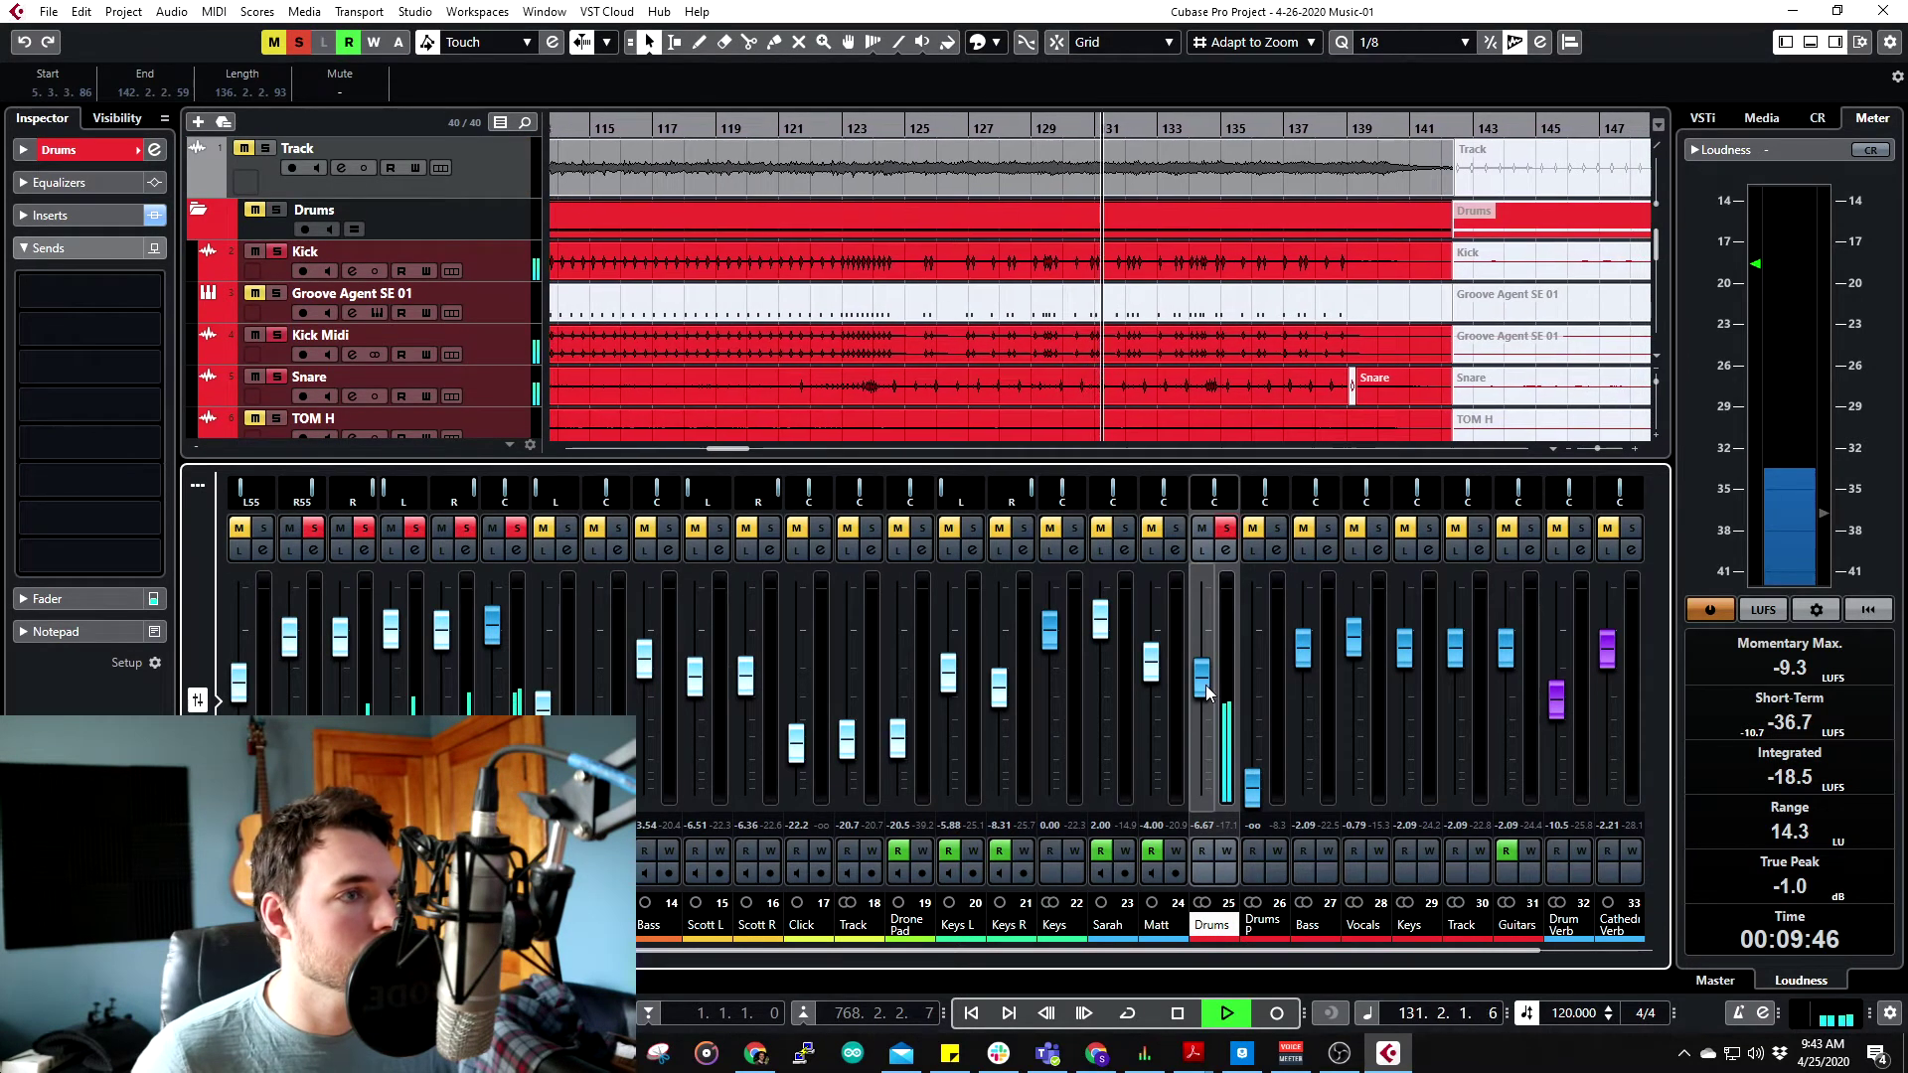
pyautogui.click(1276, 528)
pyautogui.moveTo(1254, 791); pyautogui.dragTo(1255, 704)
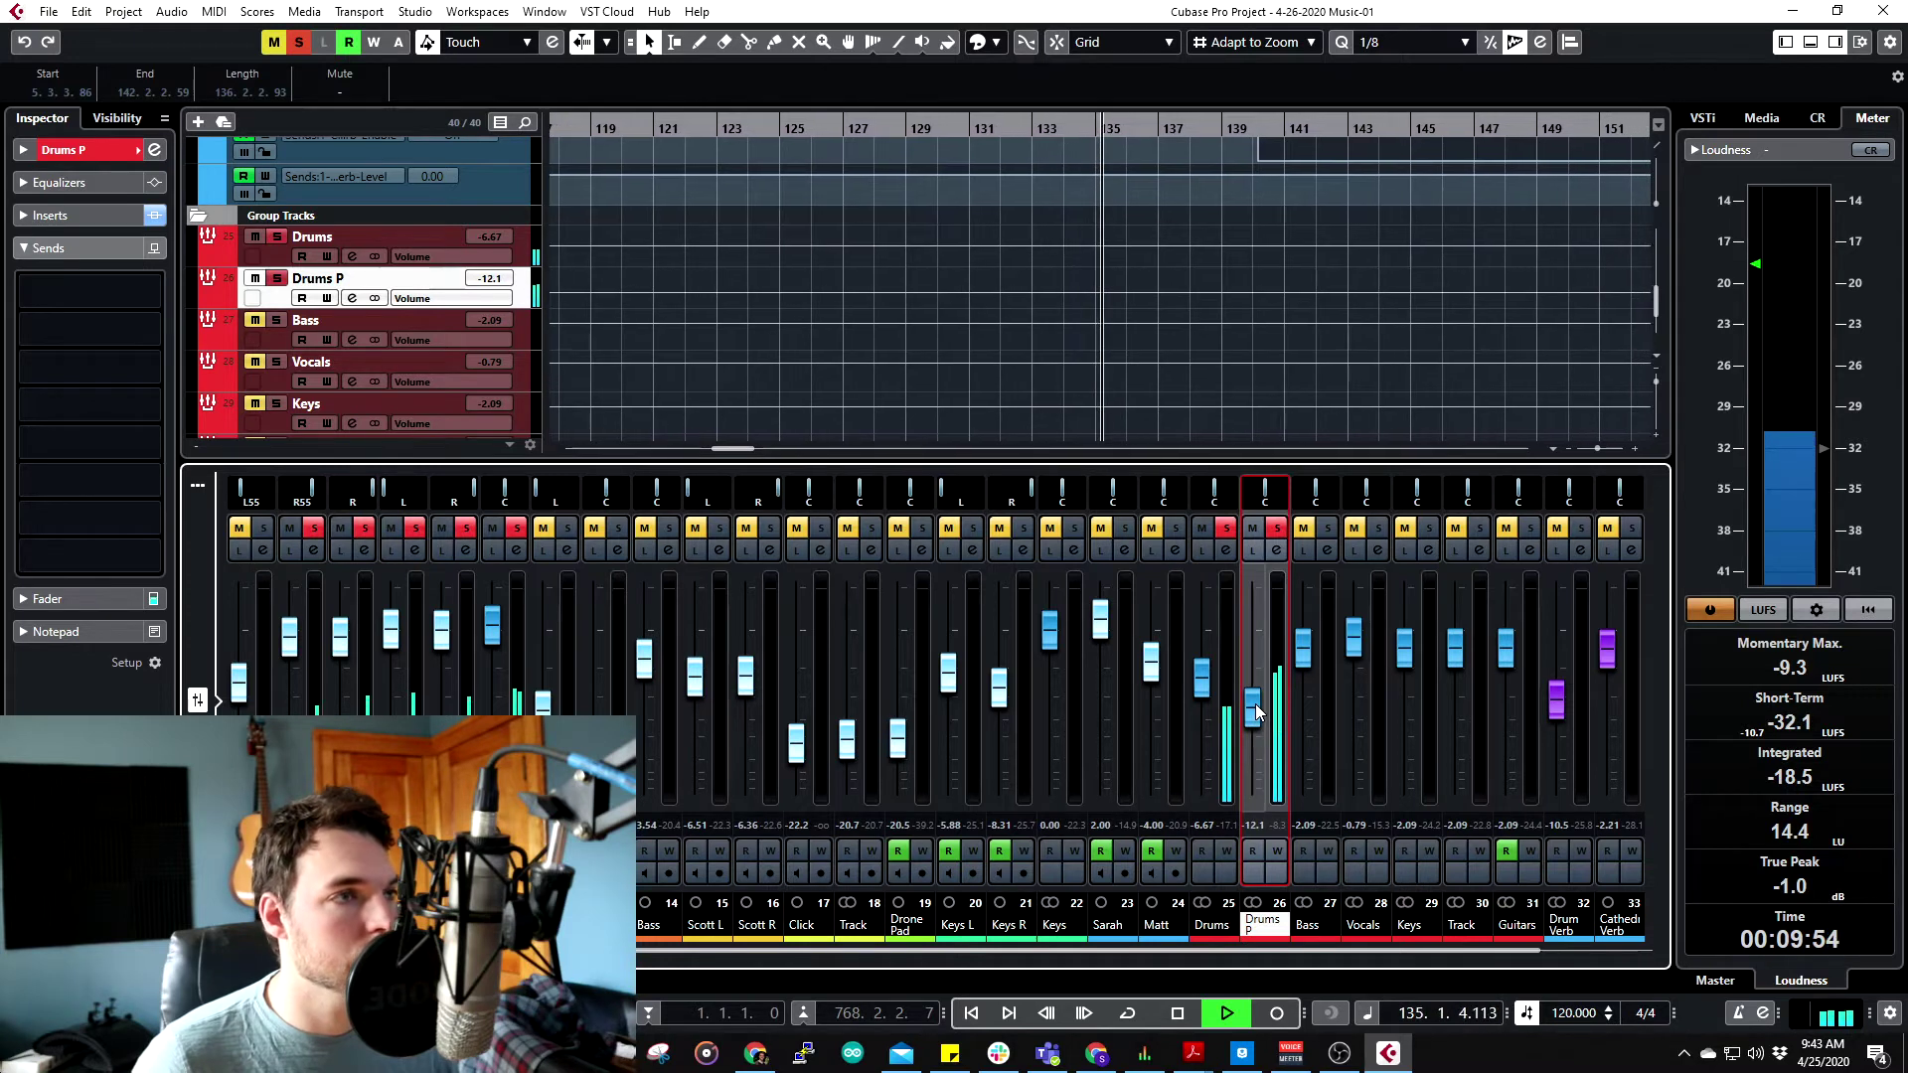
pyautogui.press('space')
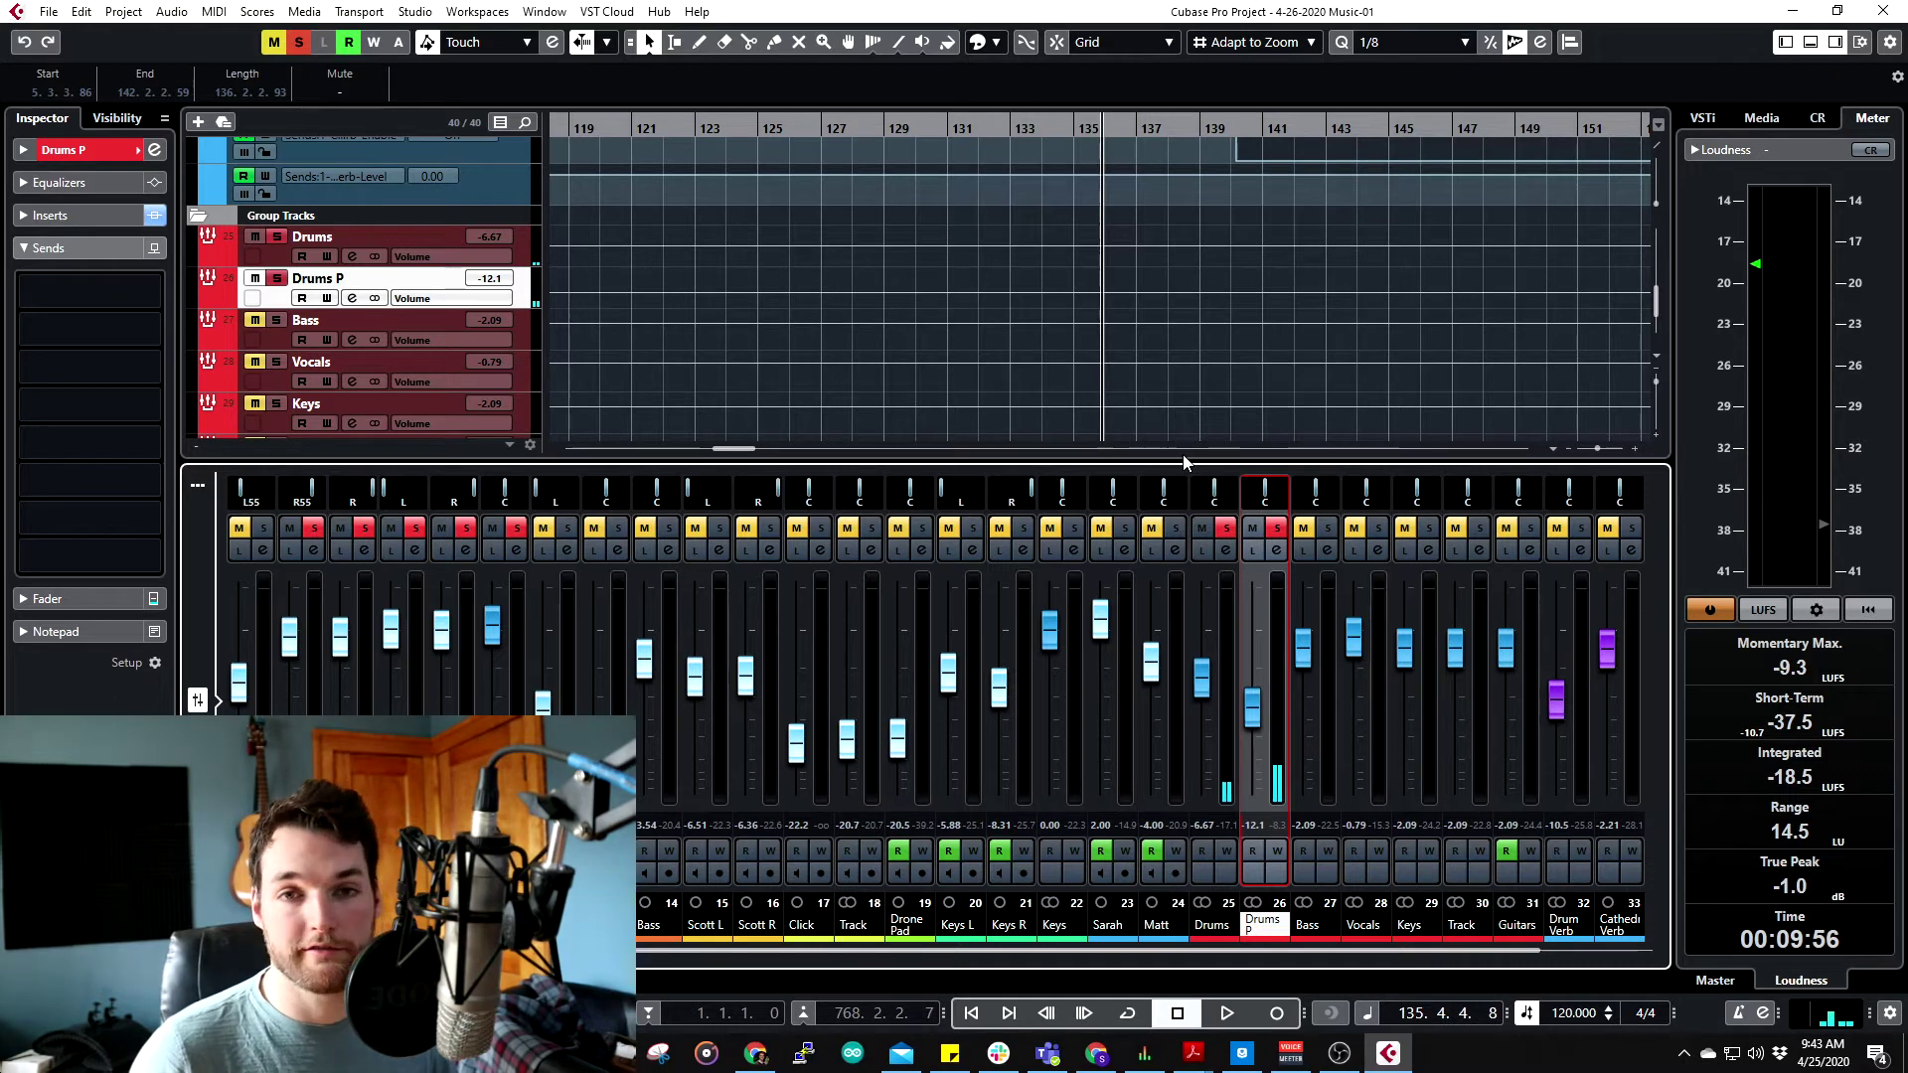
# - Bring up the track list context menu for adding a new track
pyautogui.scroll(15, 916, 337)
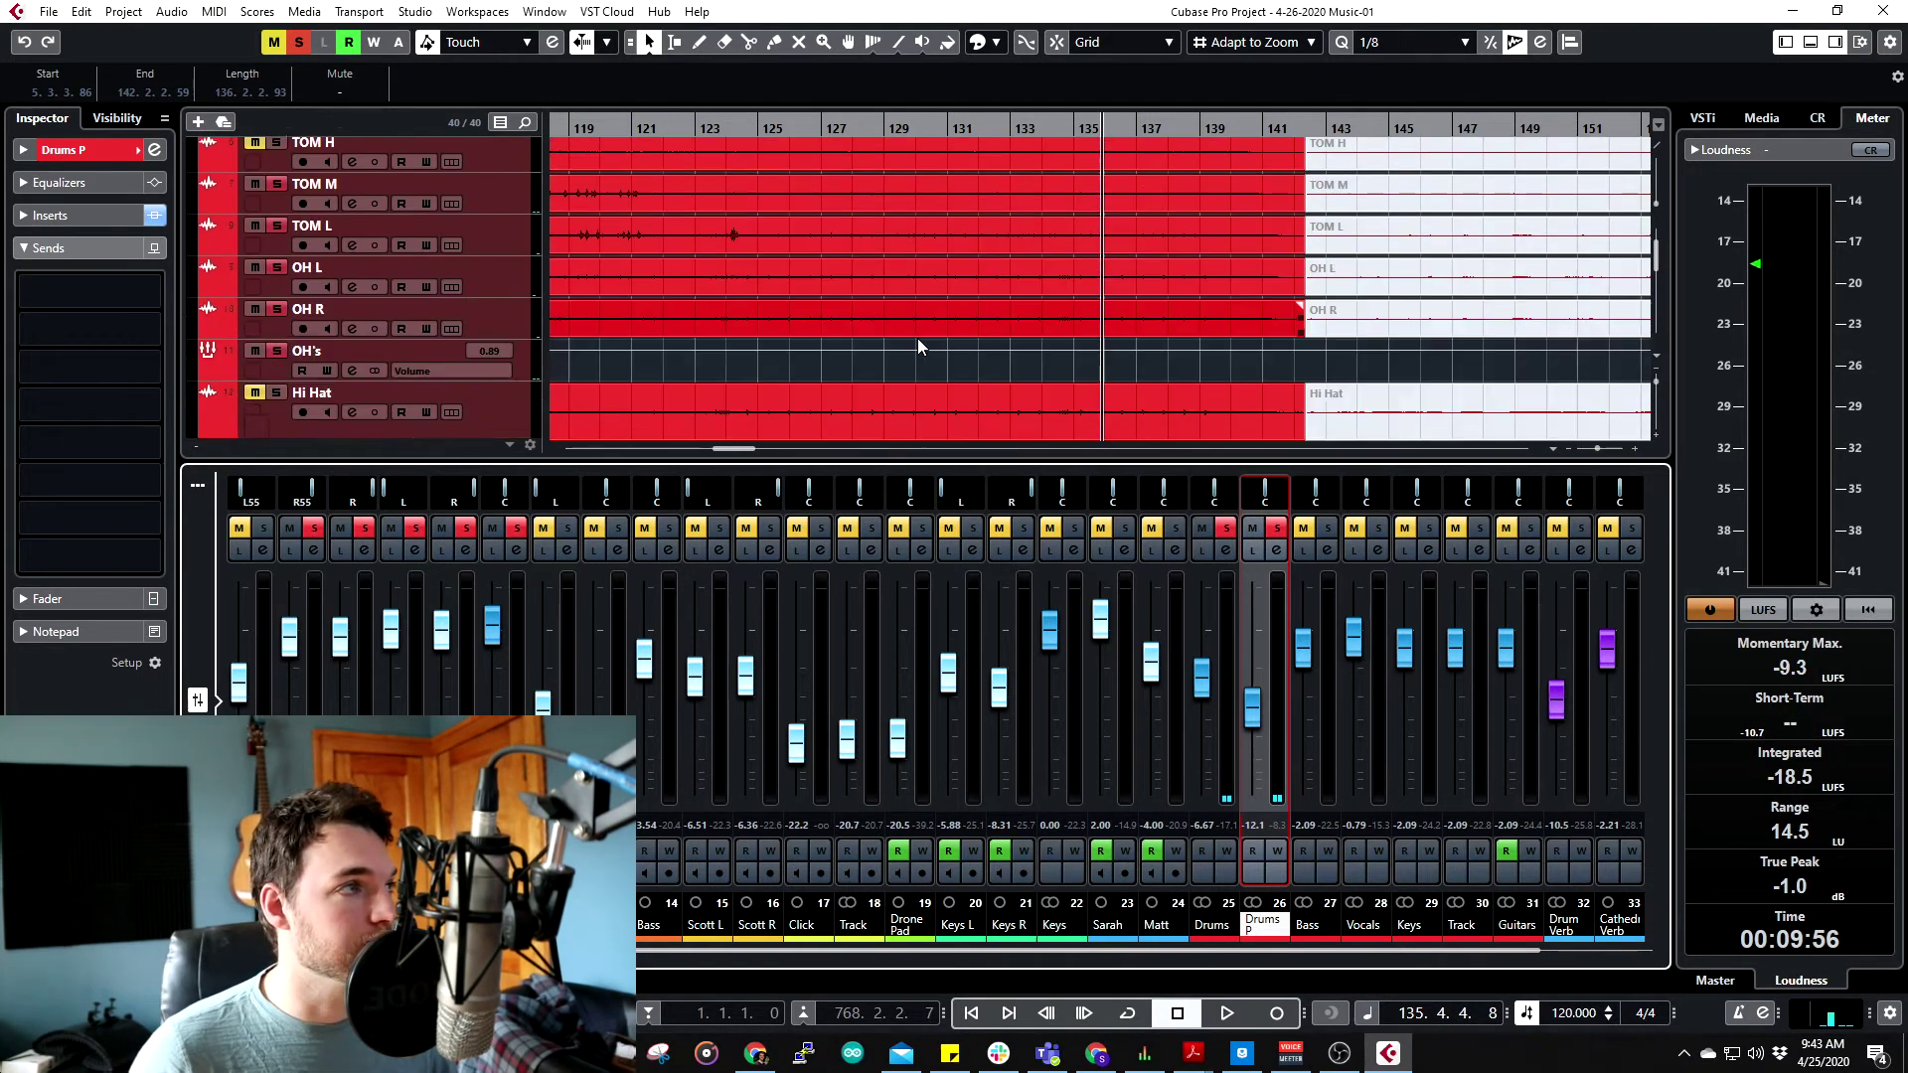
pyautogui.scroll(-15, 900, 322)
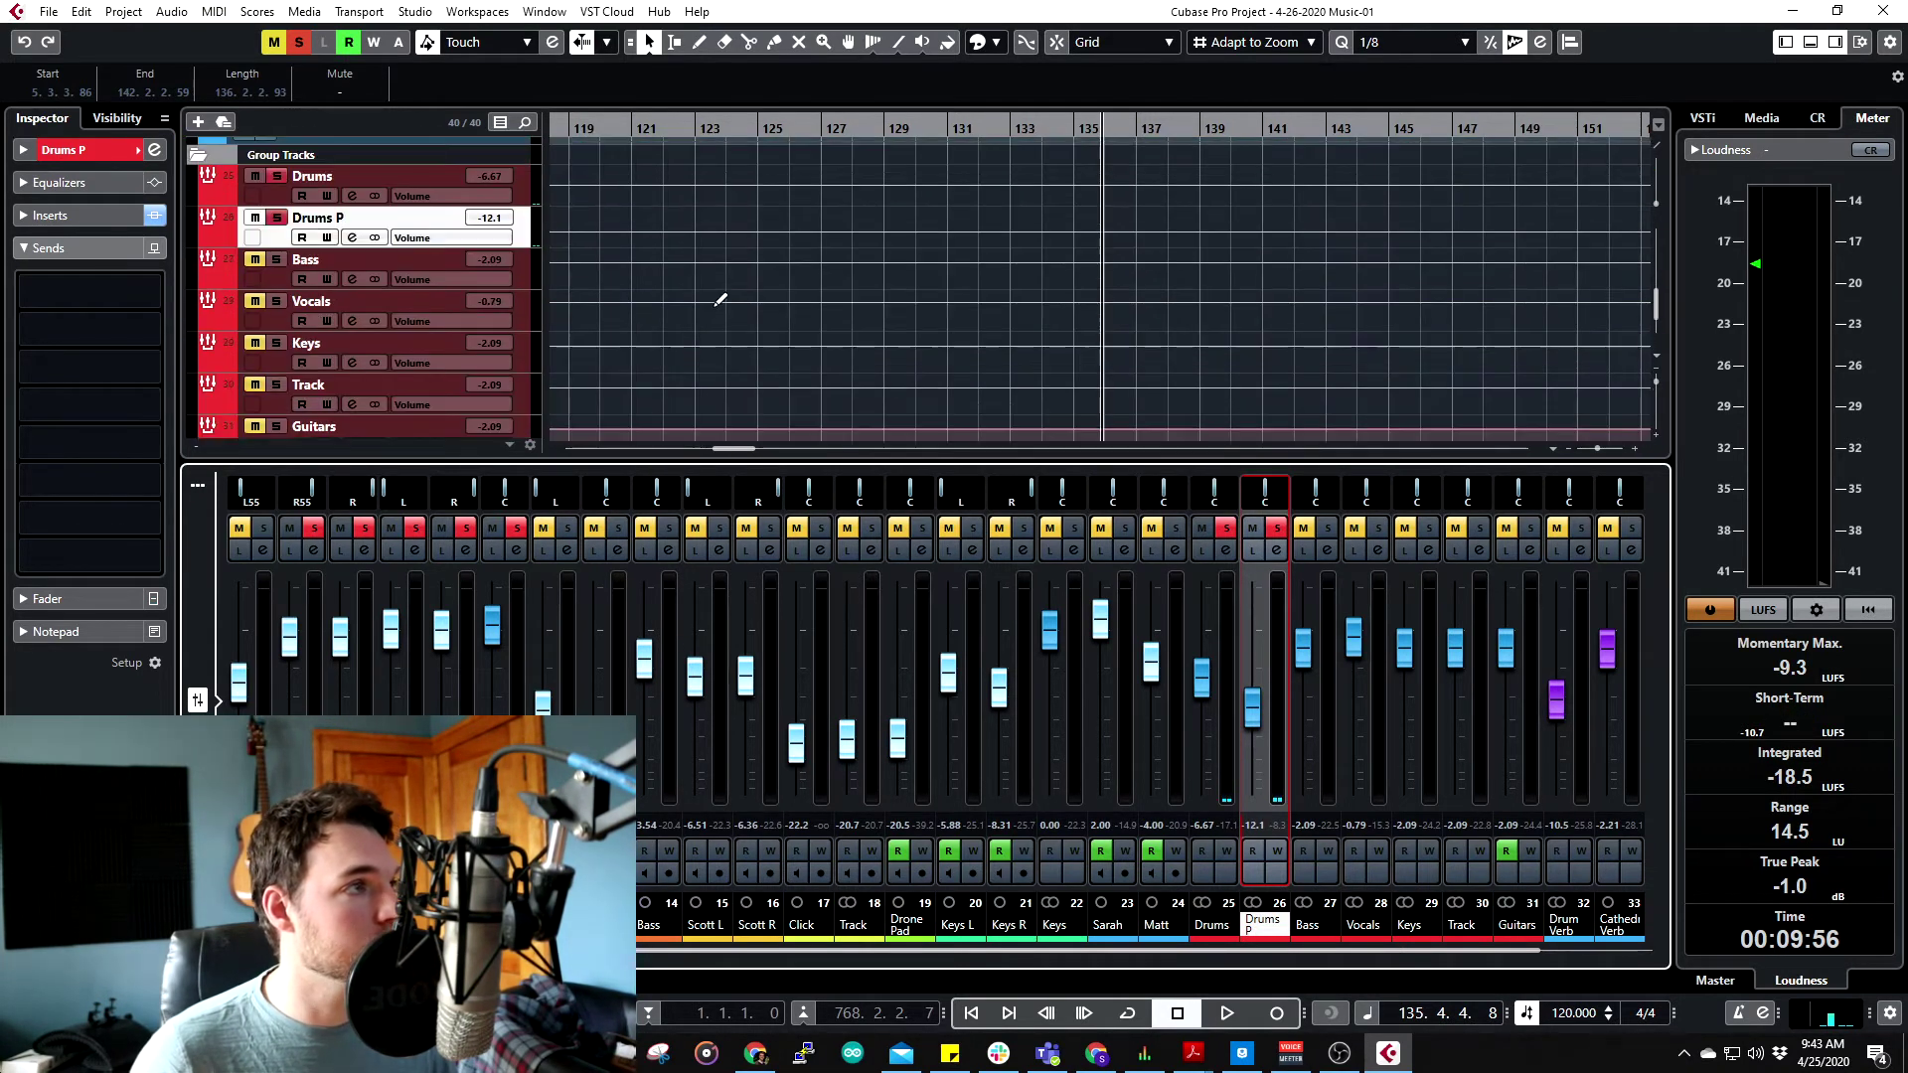
pyautogui.rightClick(527, 219)
# - Add a stereo group track, Group 11, with its output routed to PreMaster
pyautogui.moveTo(669, 235)
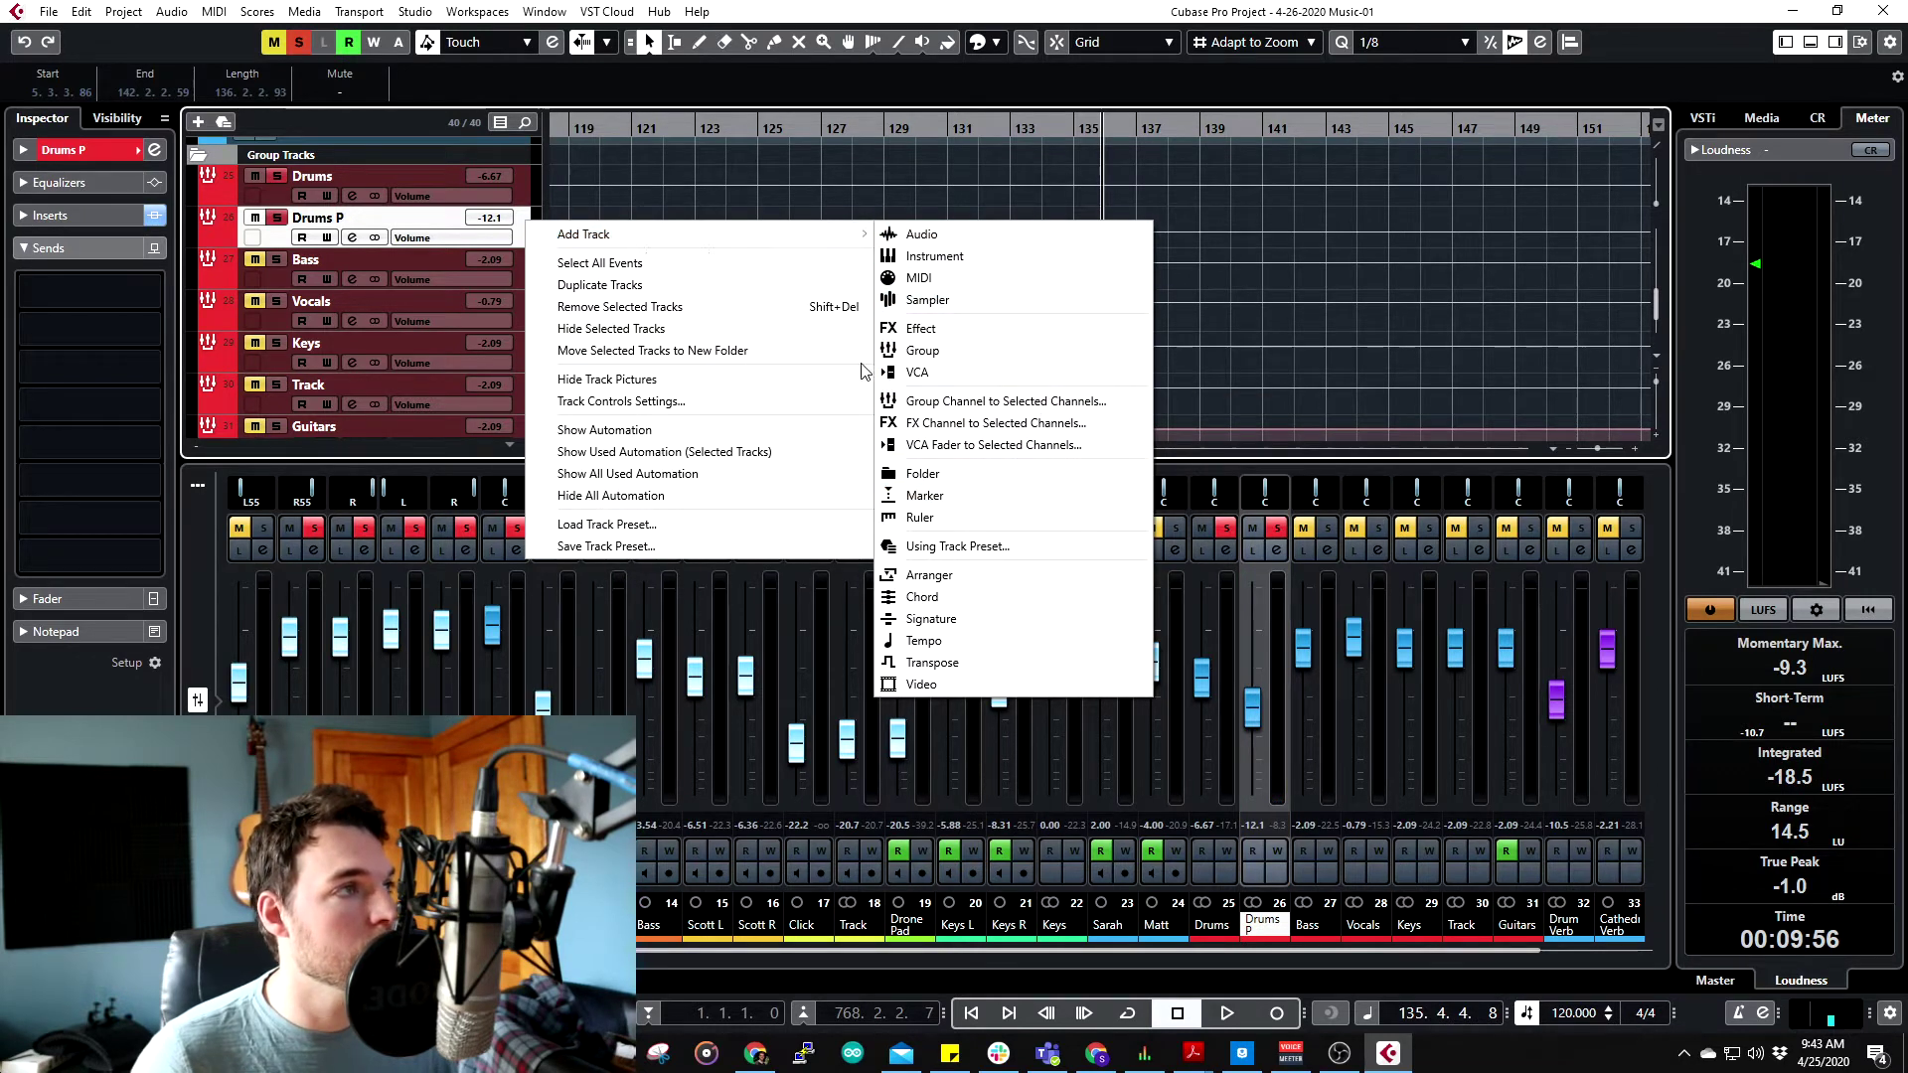
pyautogui.click(1013, 350)
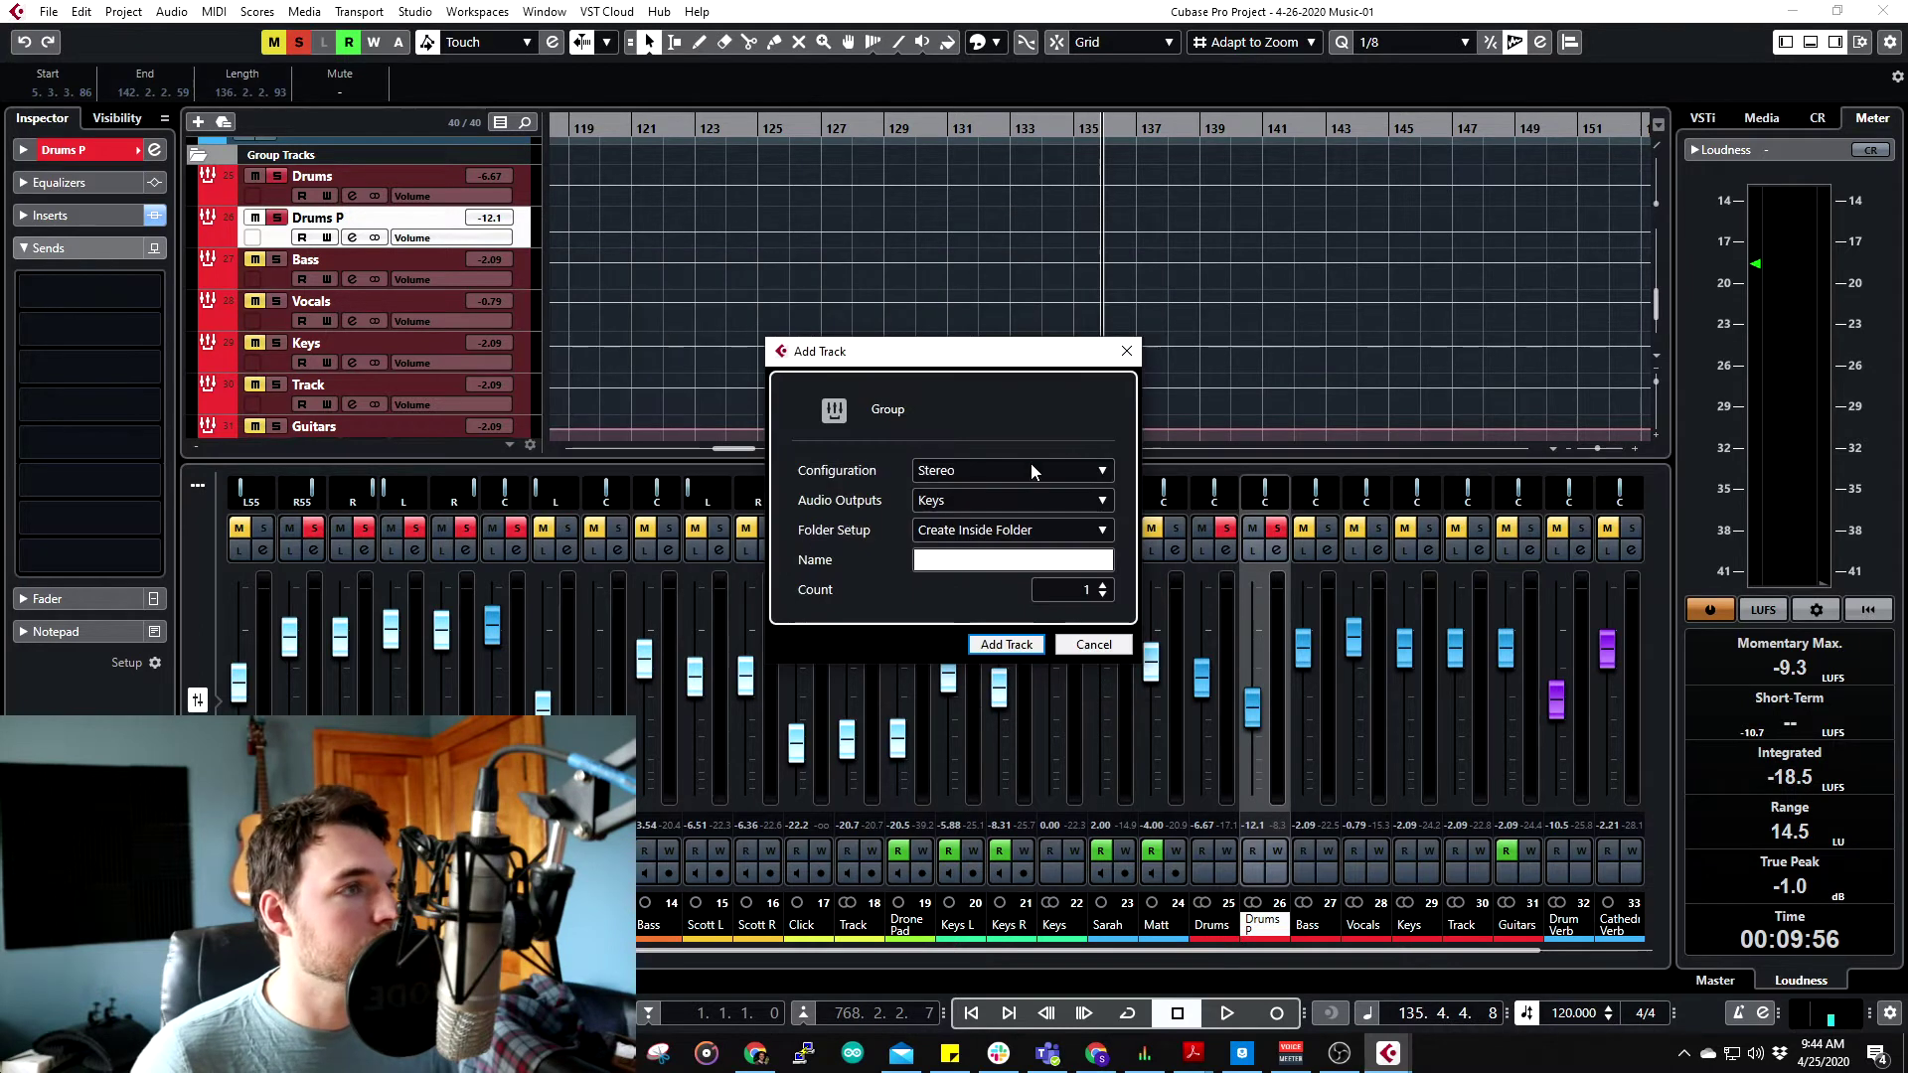
pyautogui.click(963, 501)
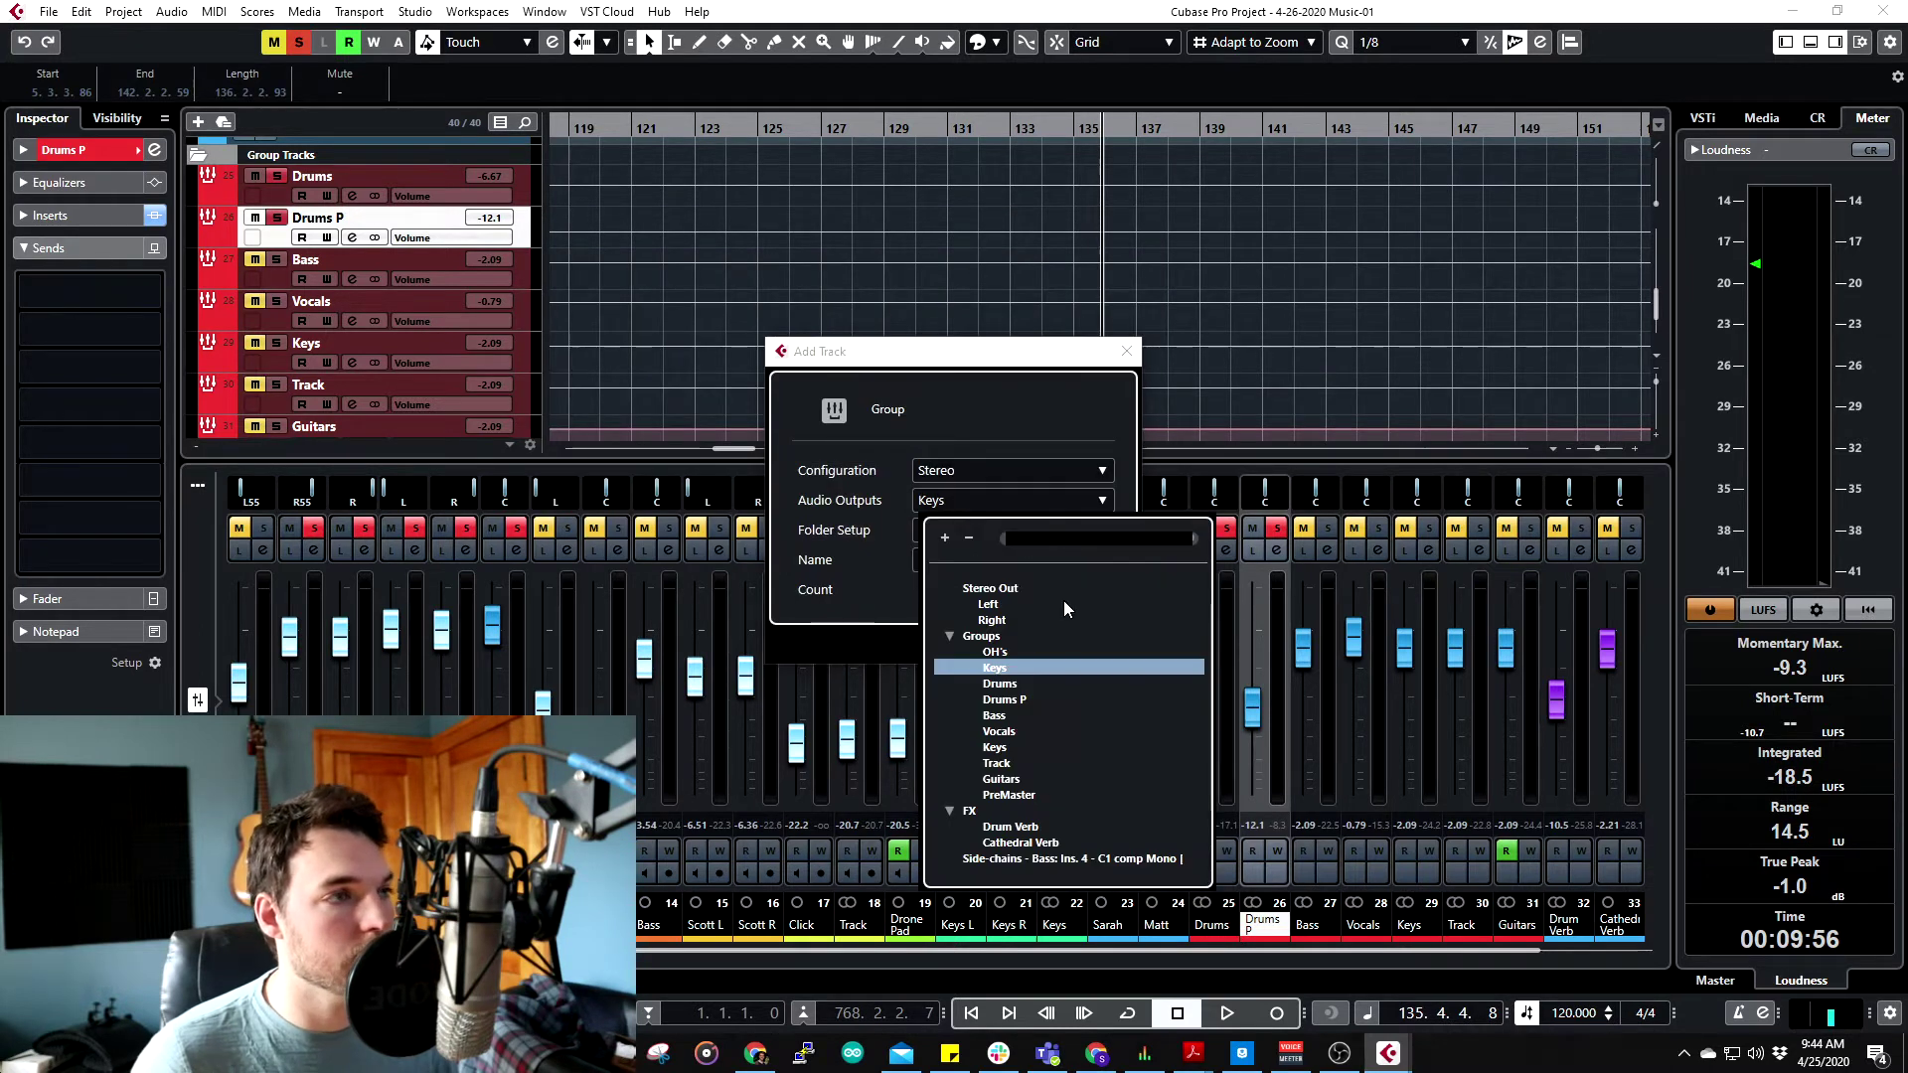
pyautogui.click(1013, 794)
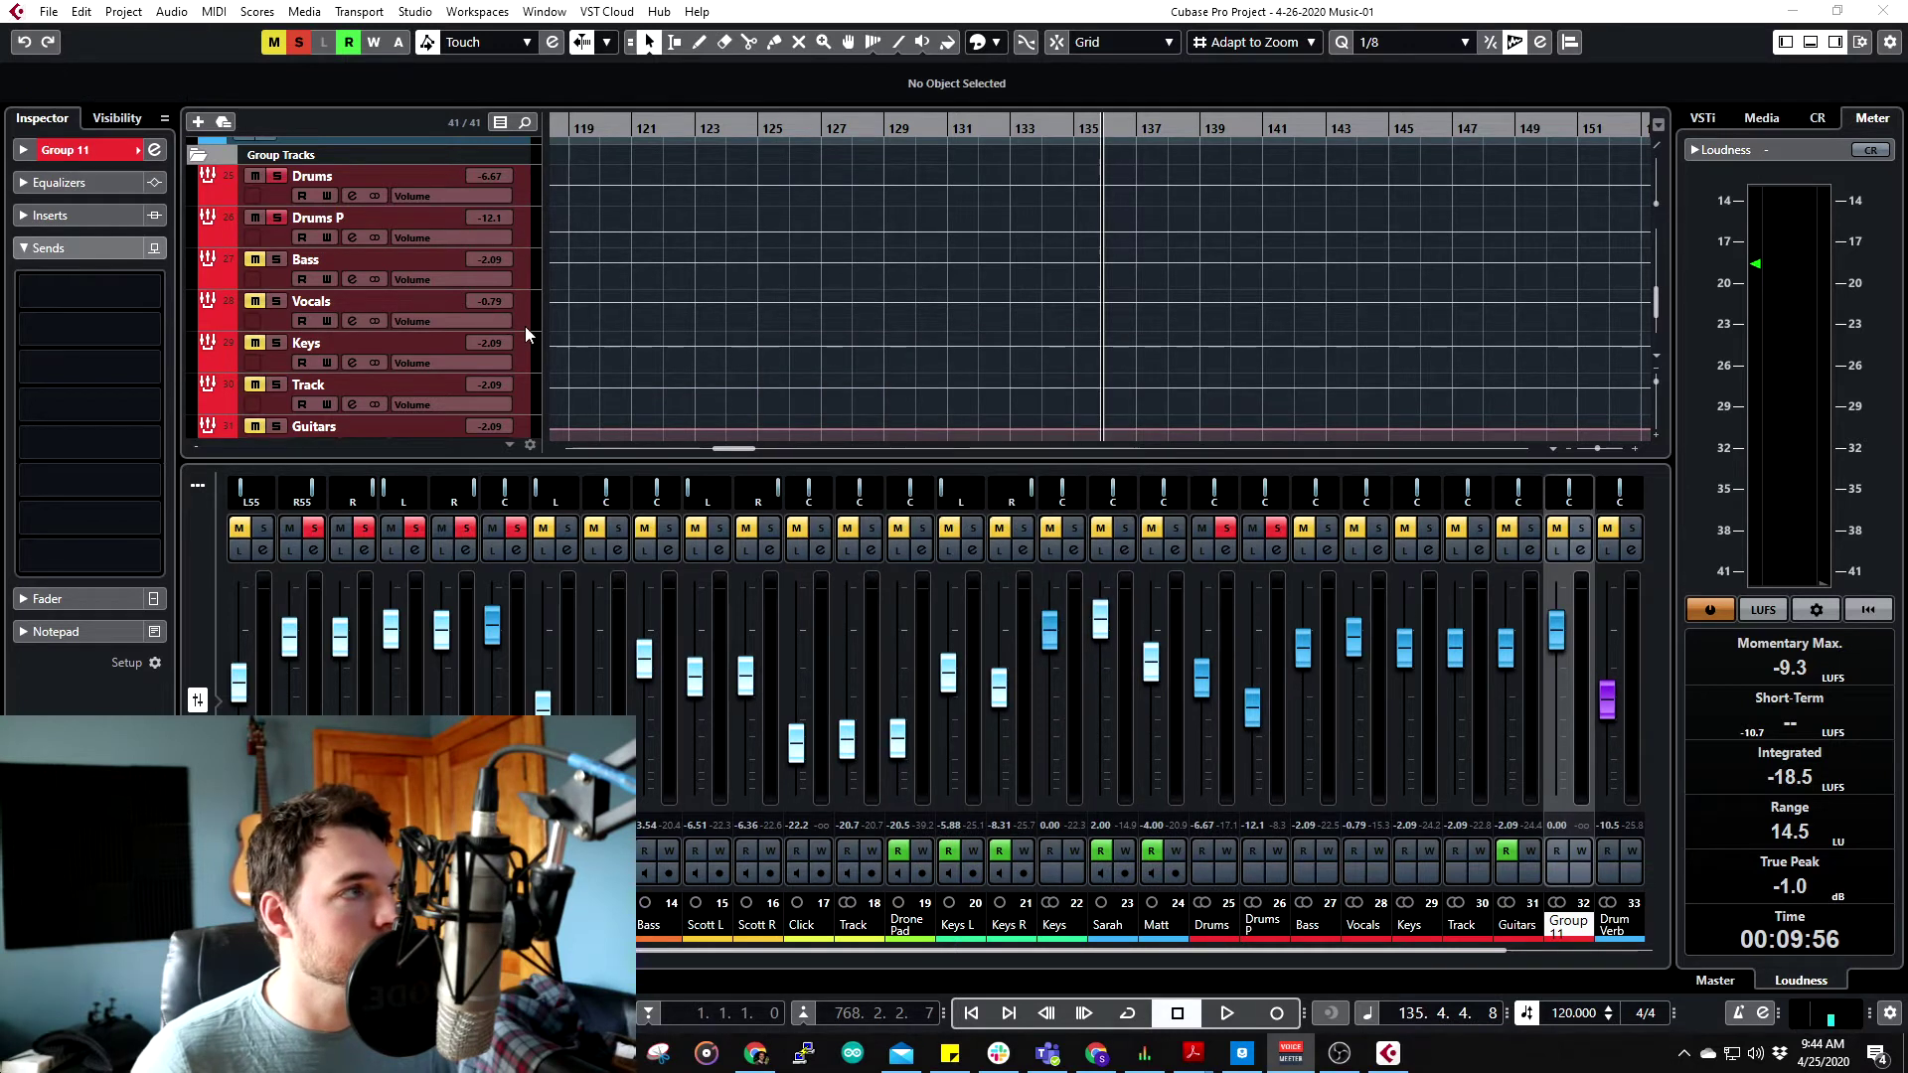
# - Move Group 11 below Drums P in the Group Tracks folder and rename it 'Drums P'
pyautogui.scroll(-5, 573, 346)
pyautogui.scroll(2, 494, 289)
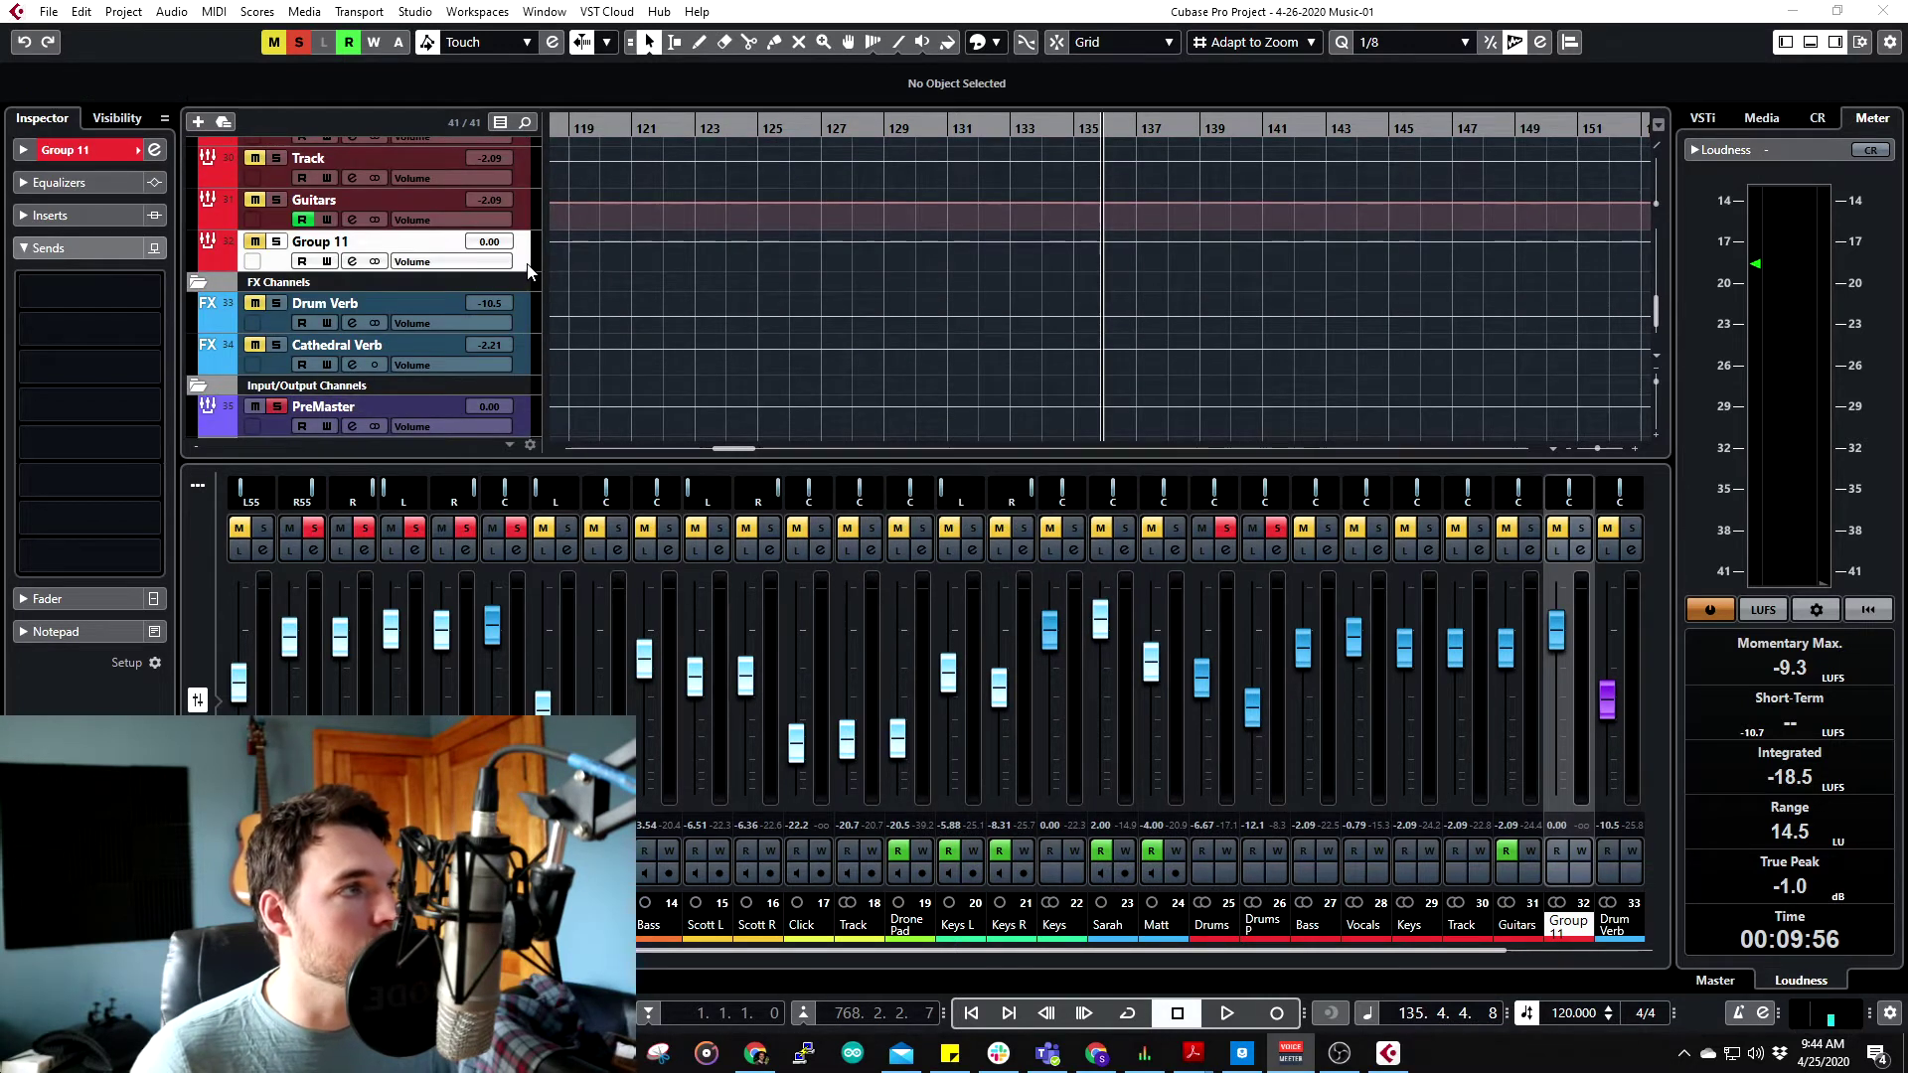
pyautogui.moveTo(528, 270); pyautogui.dragTo(494, 310)
pyautogui.click(276, 320)
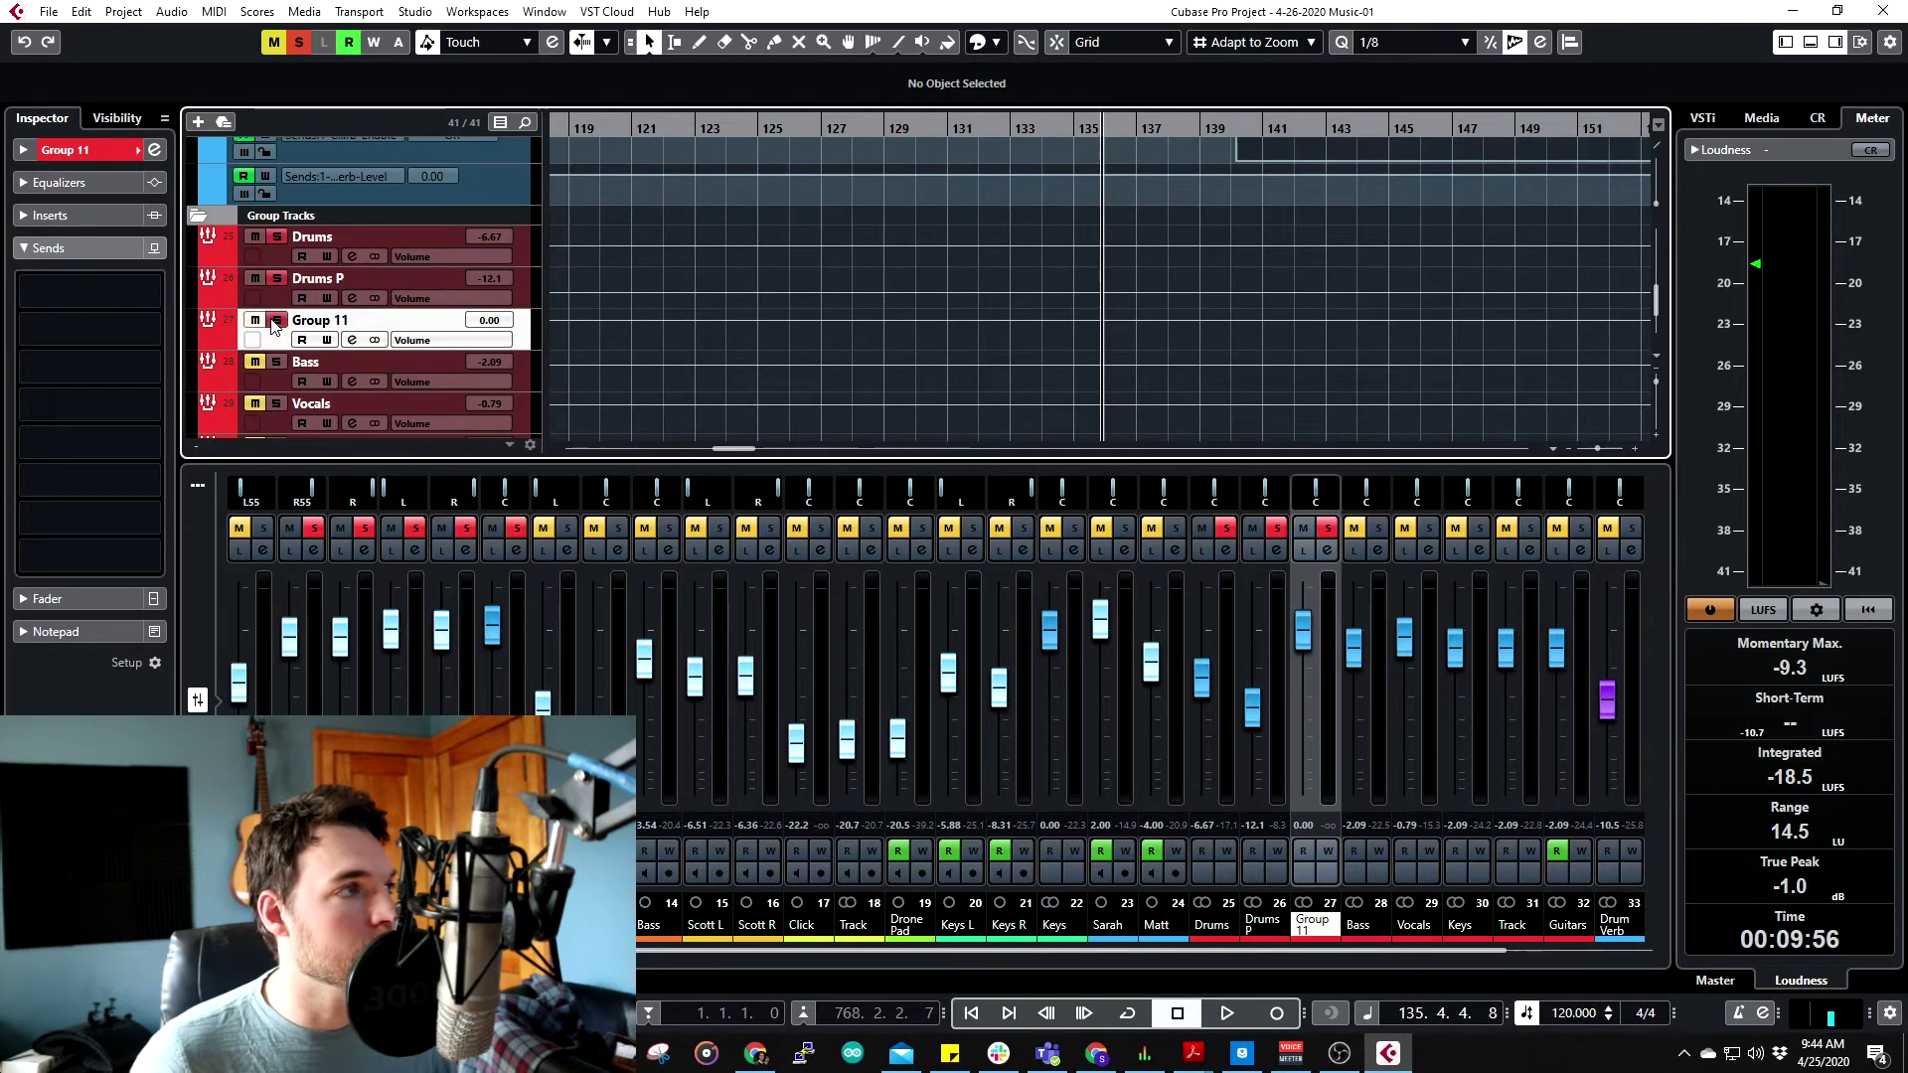
pyautogui.doubleClick(318, 319)
pyautogui.write('Drums')
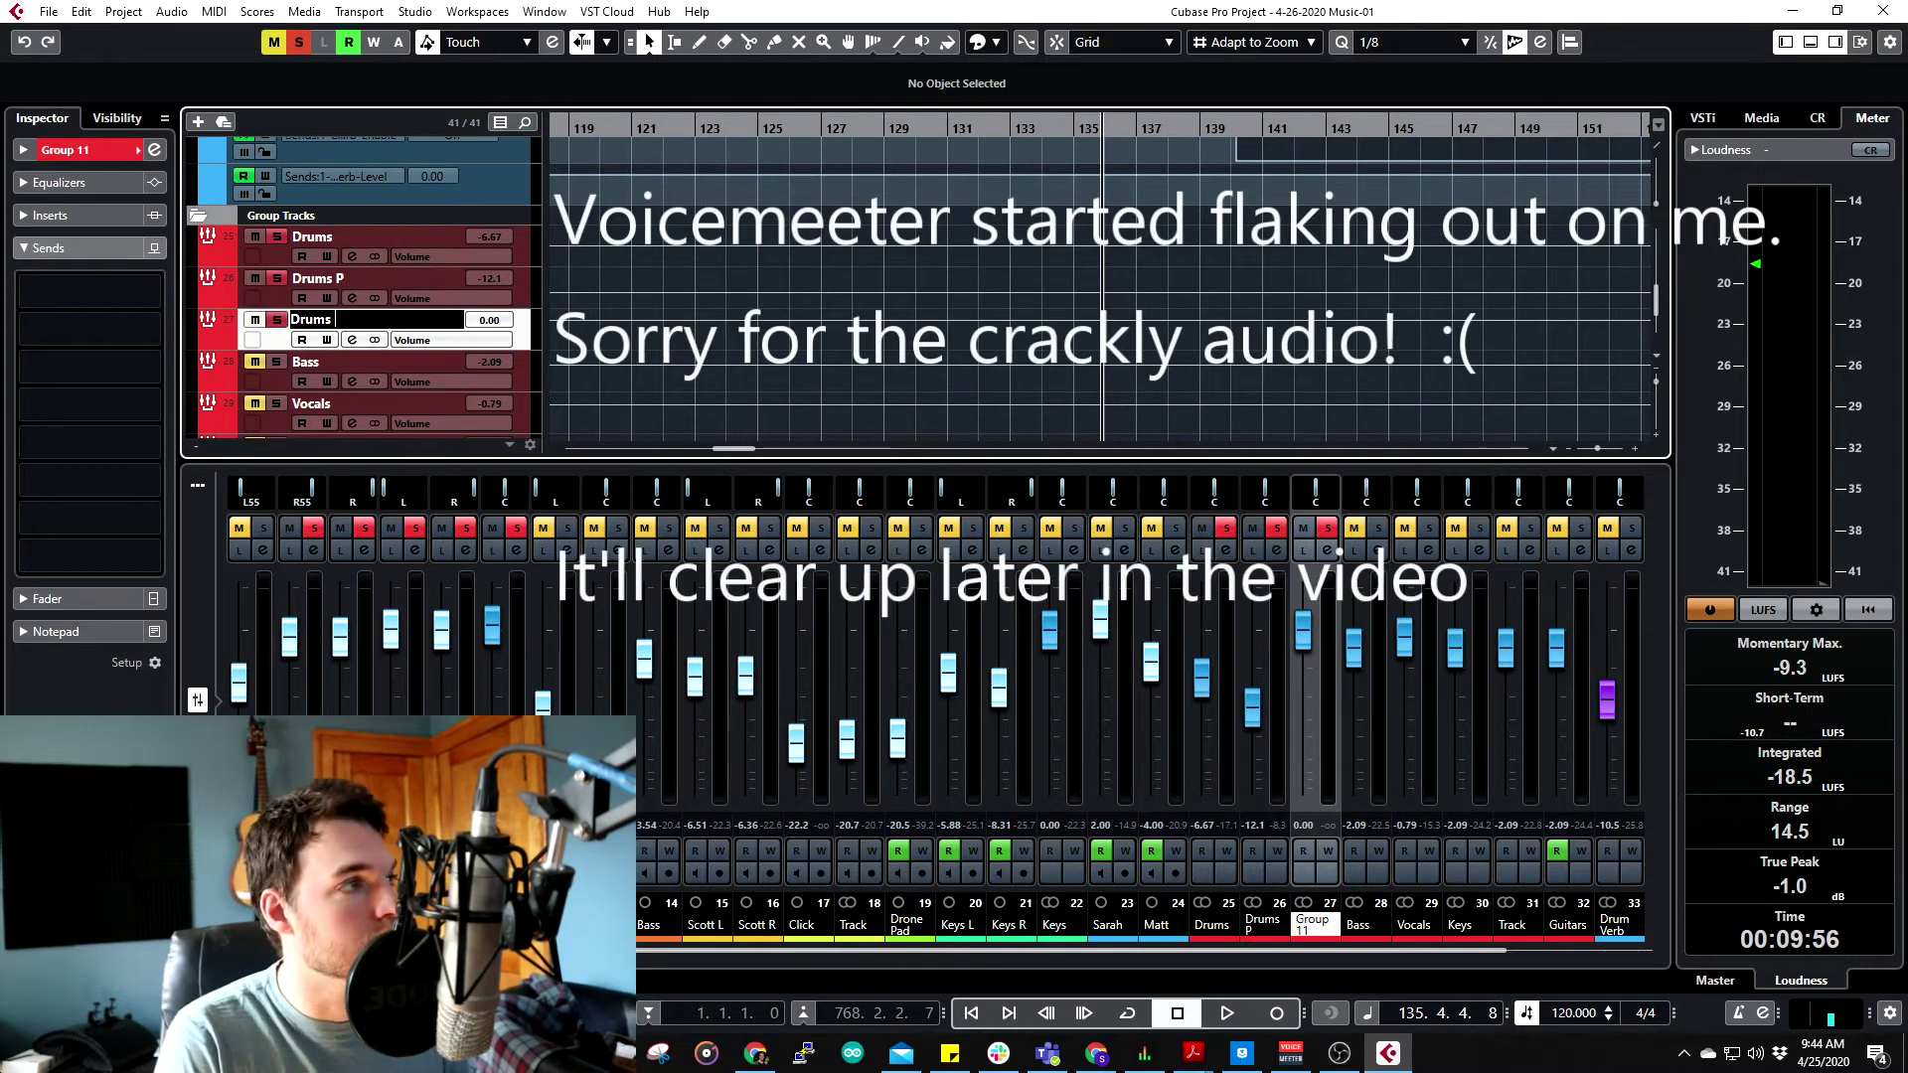
pyautogui.write(' P')
# - Show the new group's insert effects list with the Dynamics category expanded
pyautogui.click(71, 216)
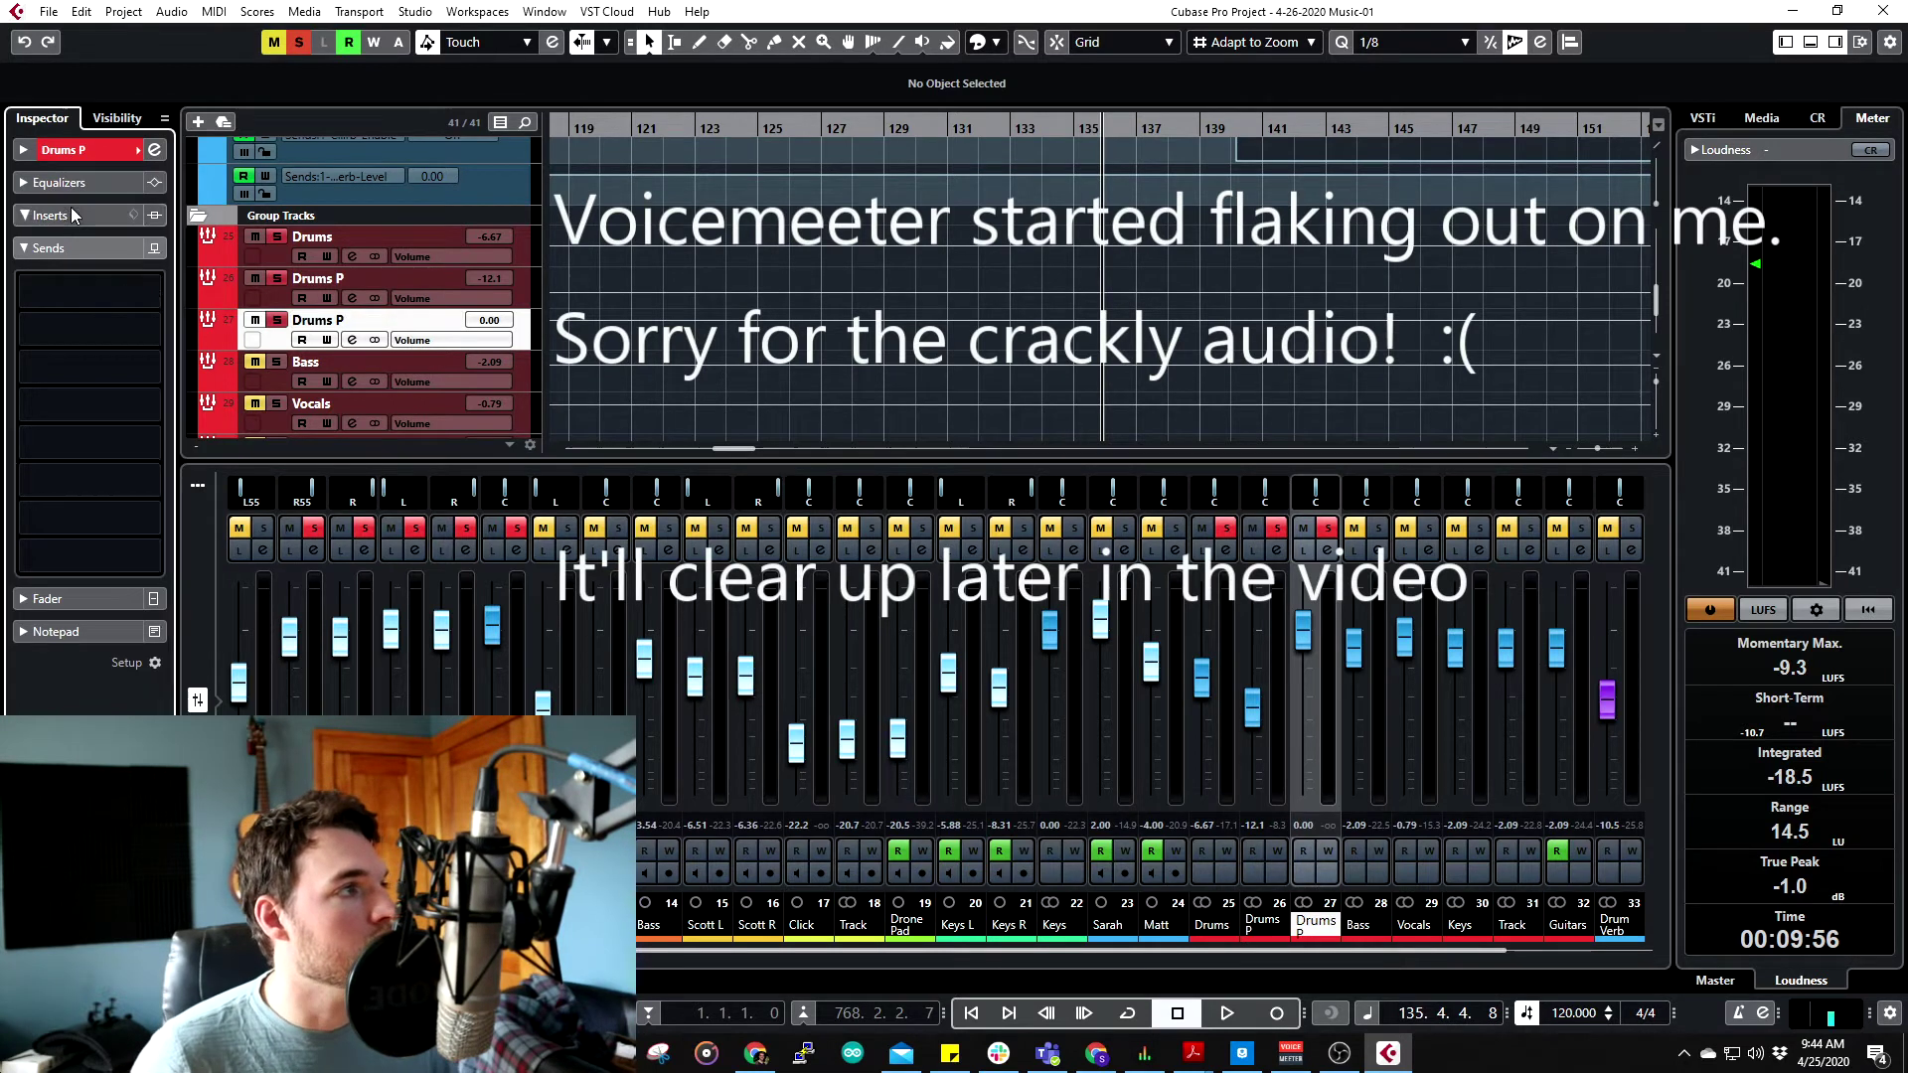
pyautogui.click(89, 250)
pyautogui.click(50, 386)
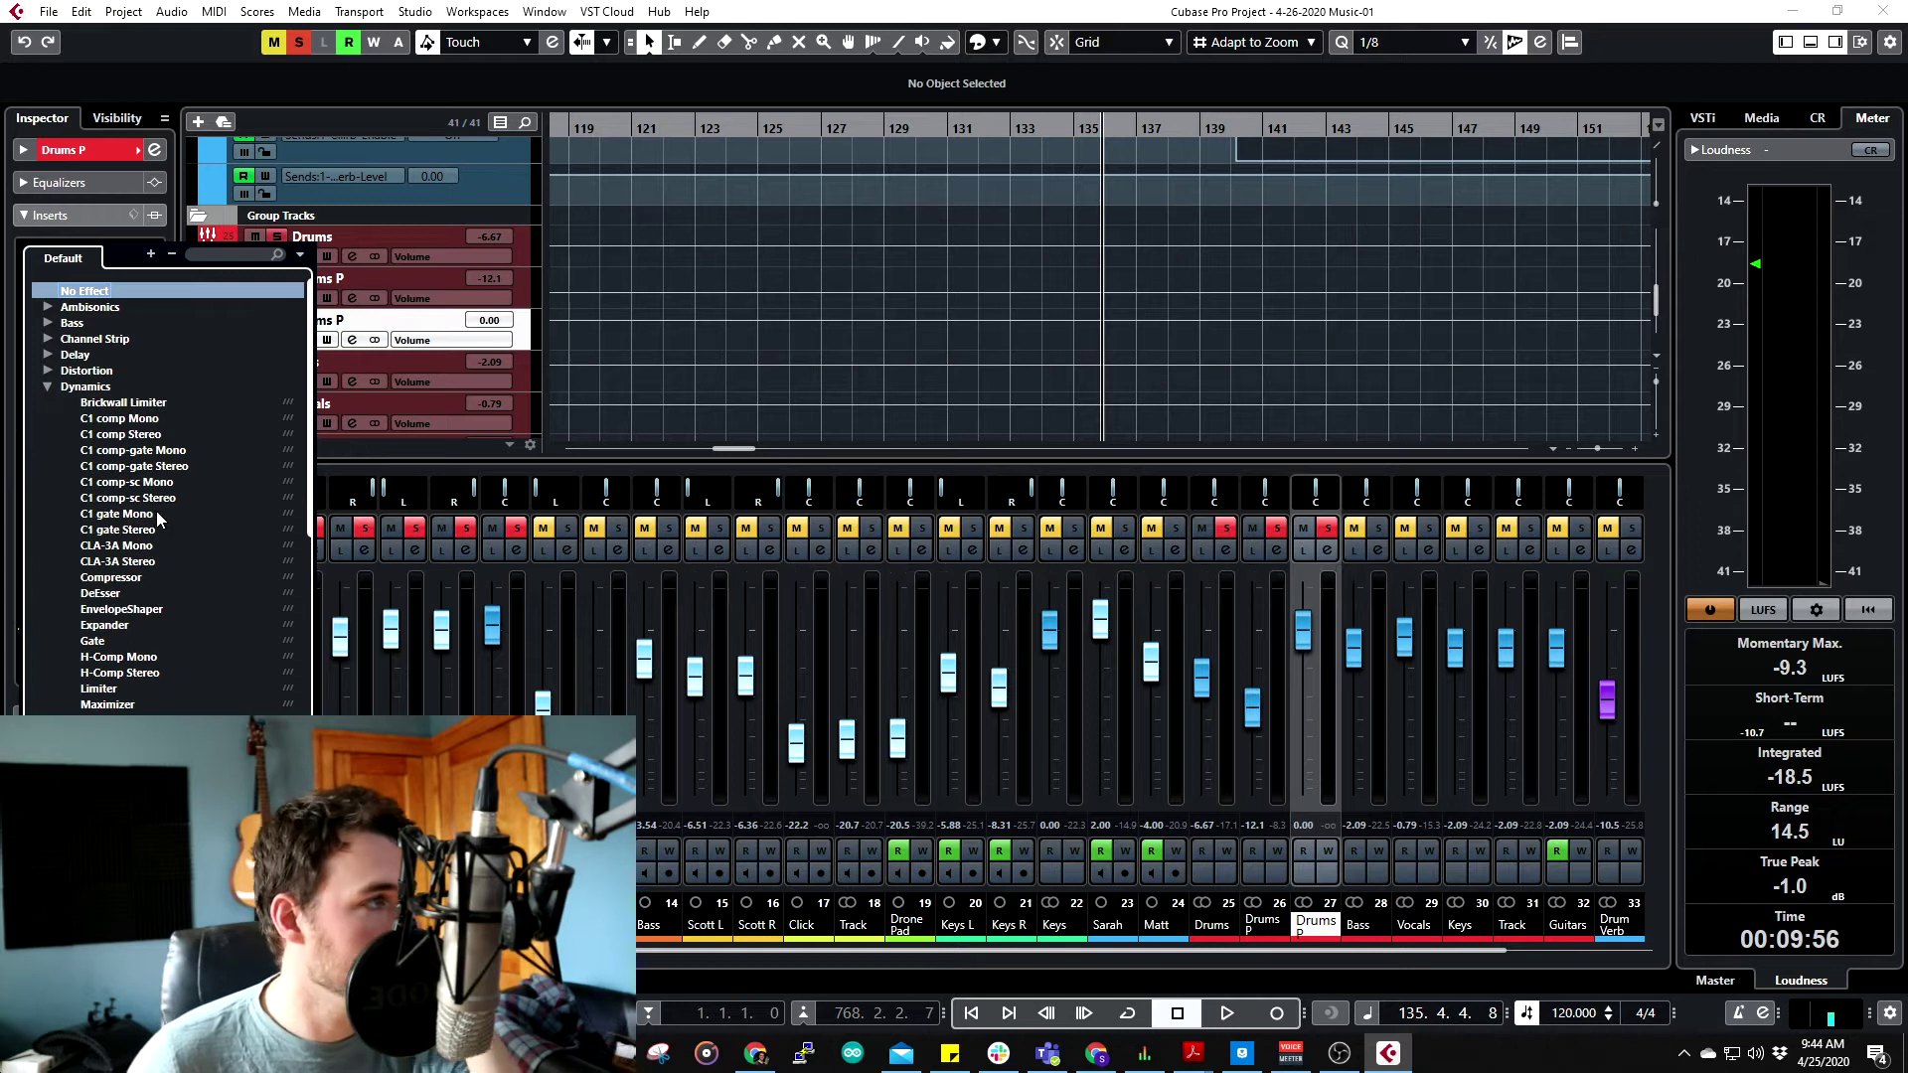
# - Load C1 comp Stereo as an insert on the new Drums P group with ratio 4 (3.99:1)
pyautogui.click(159, 434)
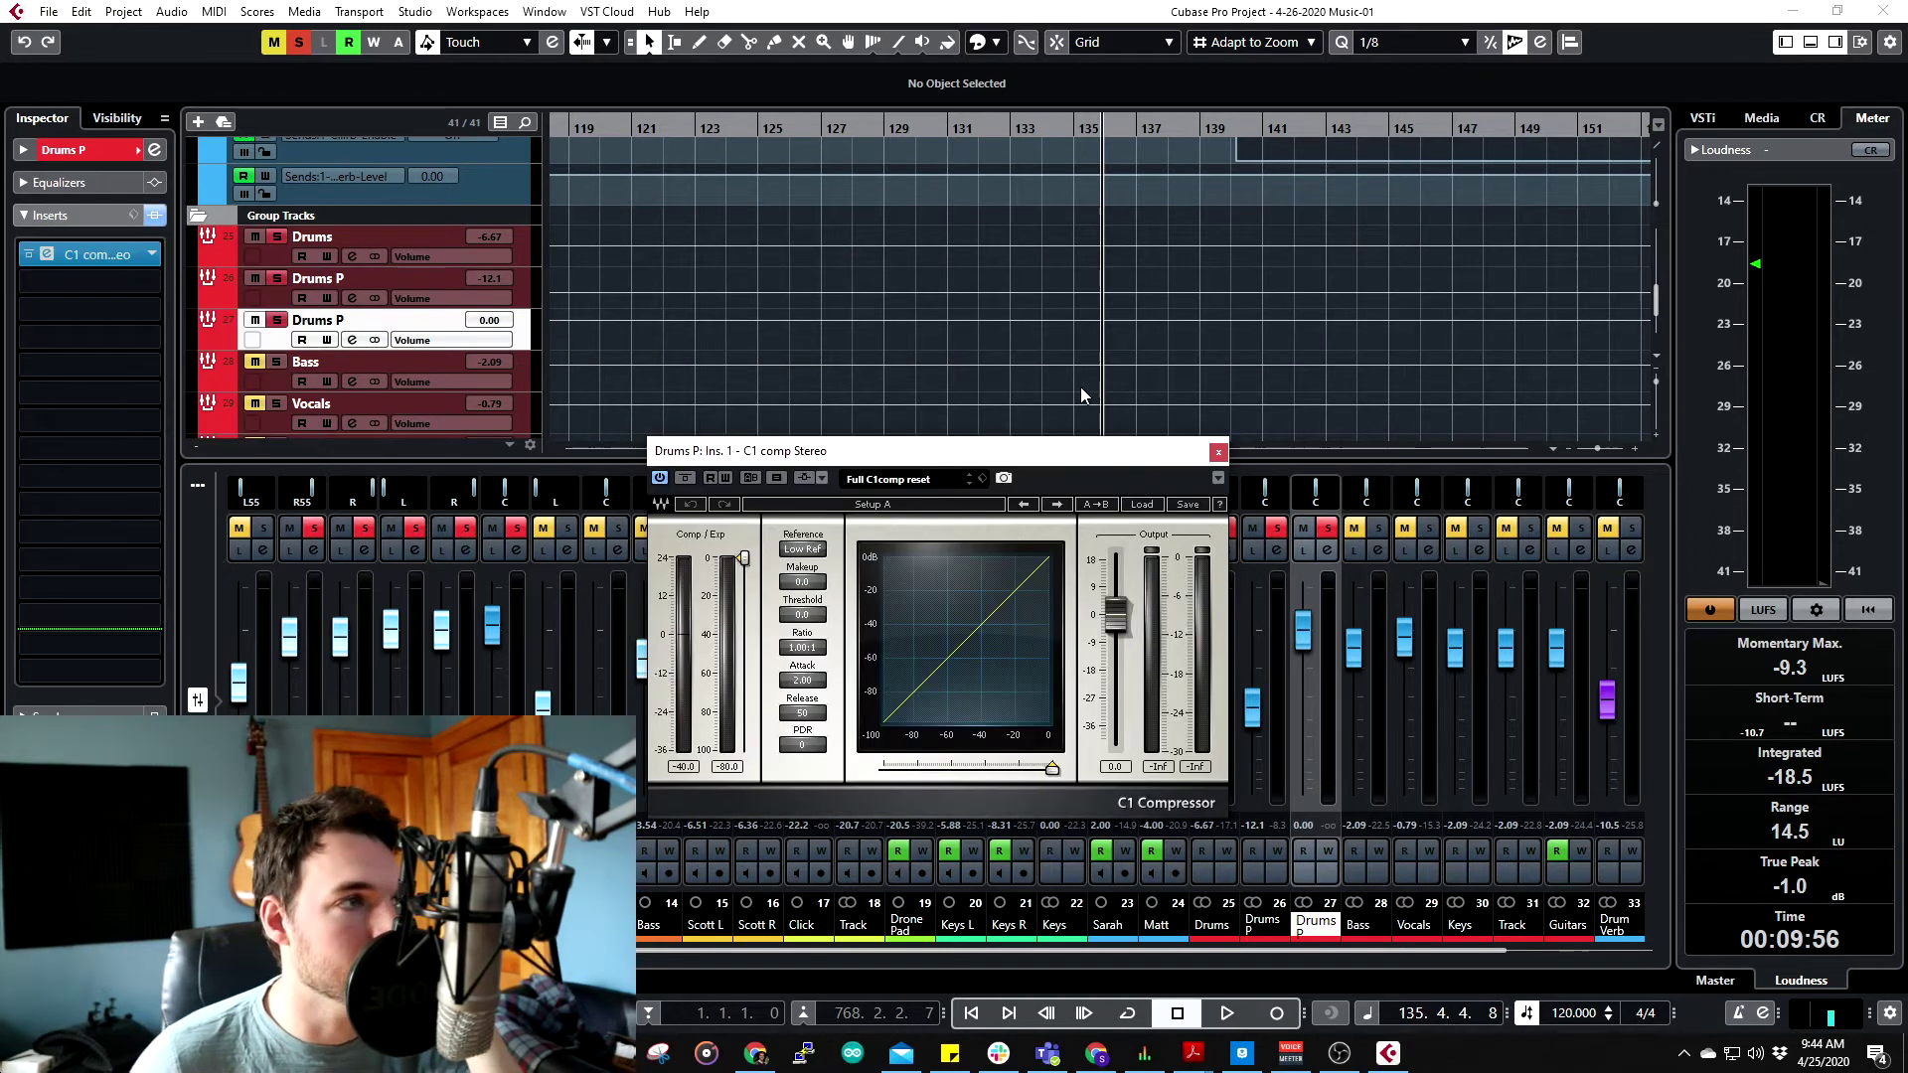
pyautogui.moveTo(899, 452); pyautogui.dragTo(1003, 316)
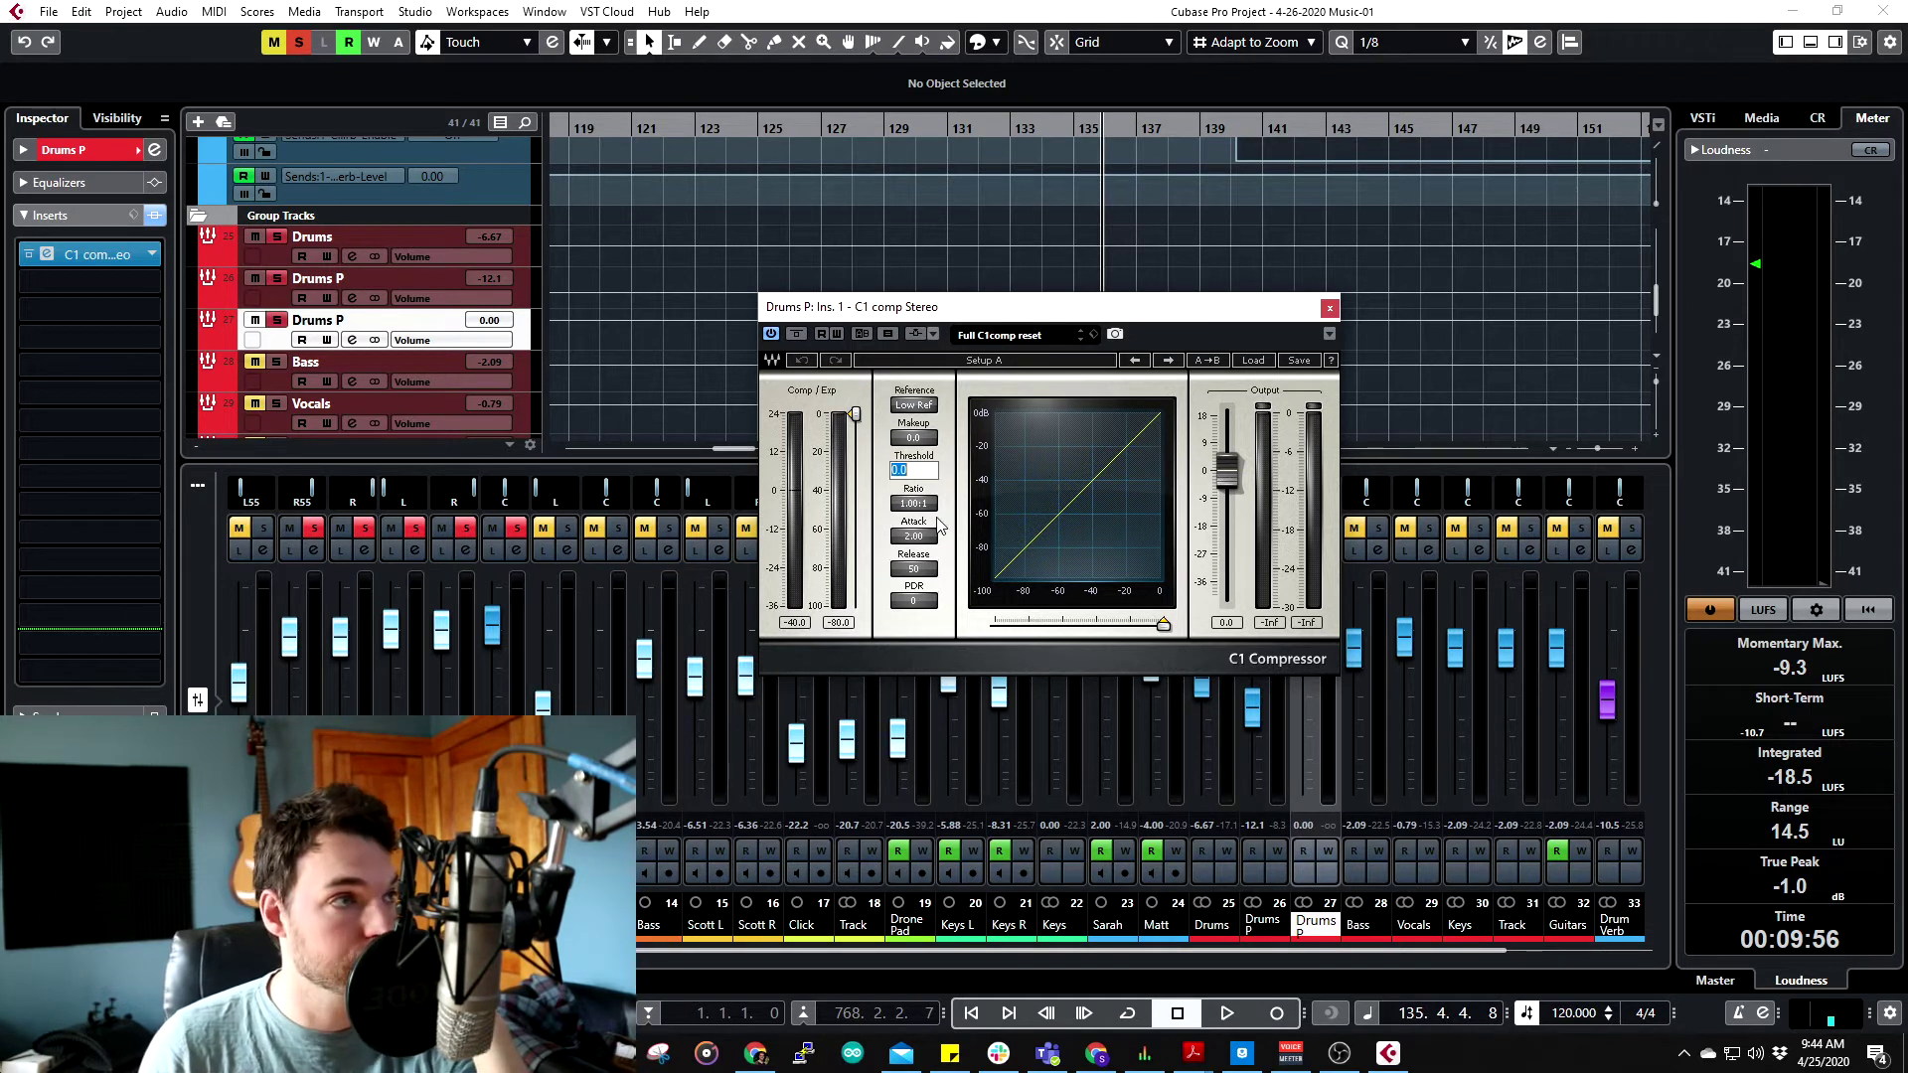
pyautogui.press('Tab')
pyautogui.write('4')
pyautogui.press('Return')
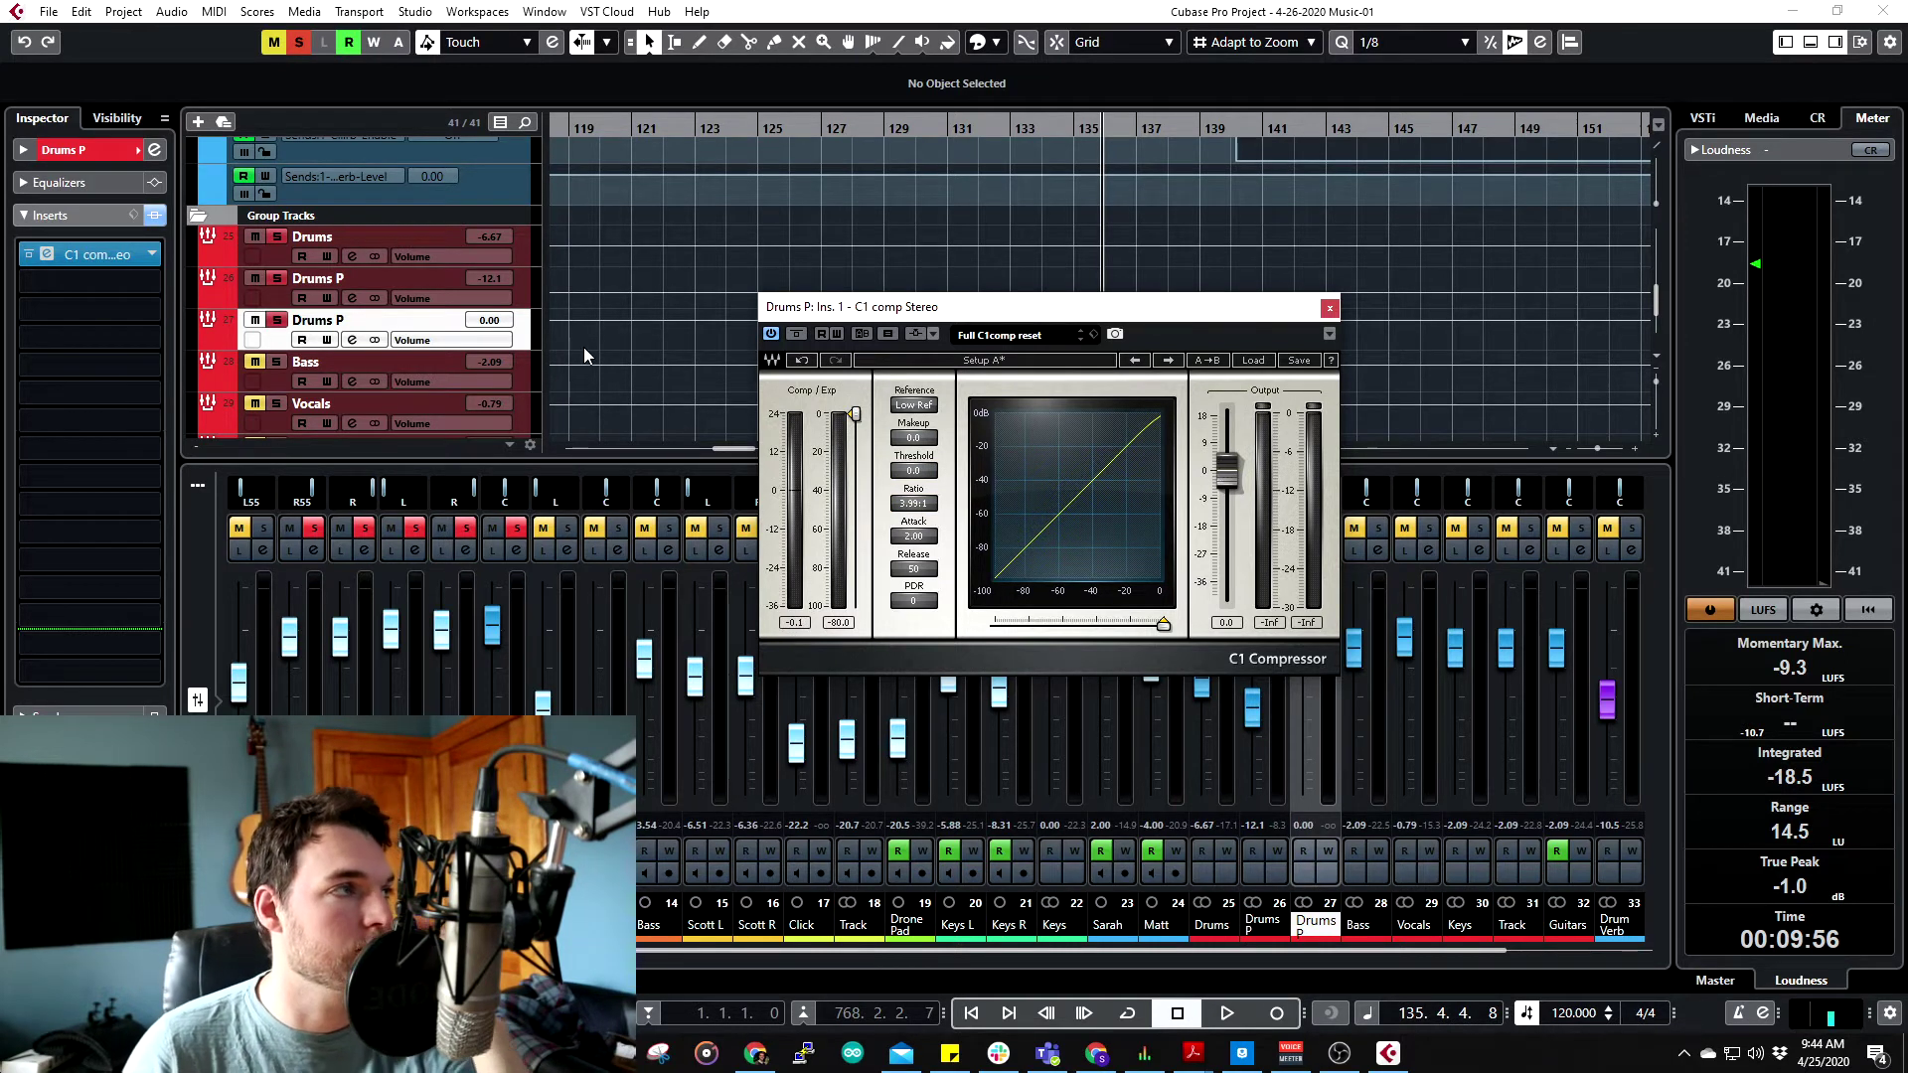
pyautogui.scroll(5, 582, 348)
# - Add an active send from the Kick Midi track to the duplicate Drums P group
pyautogui.scroll(-5, 582, 348)
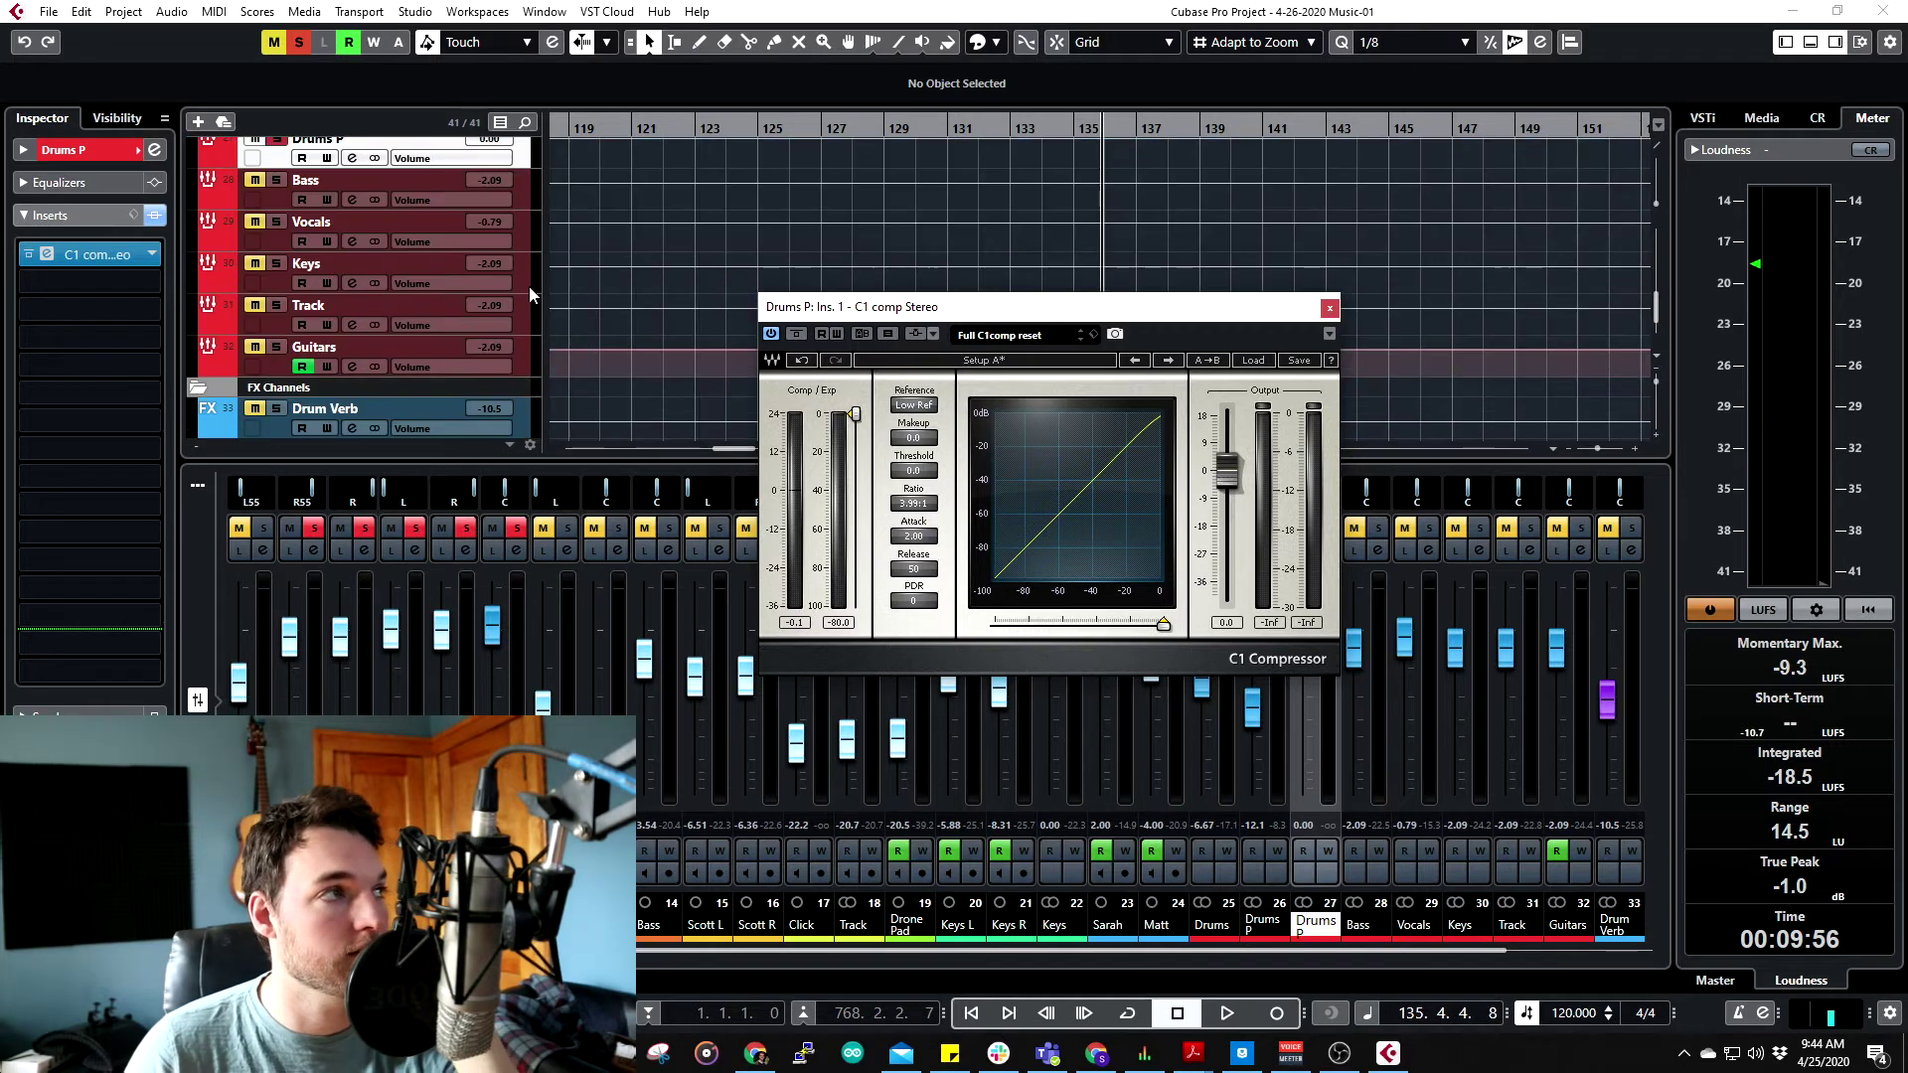
pyautogui.scroll(1, 485, 237)
pyautogui.scroll(10, 563, 229)
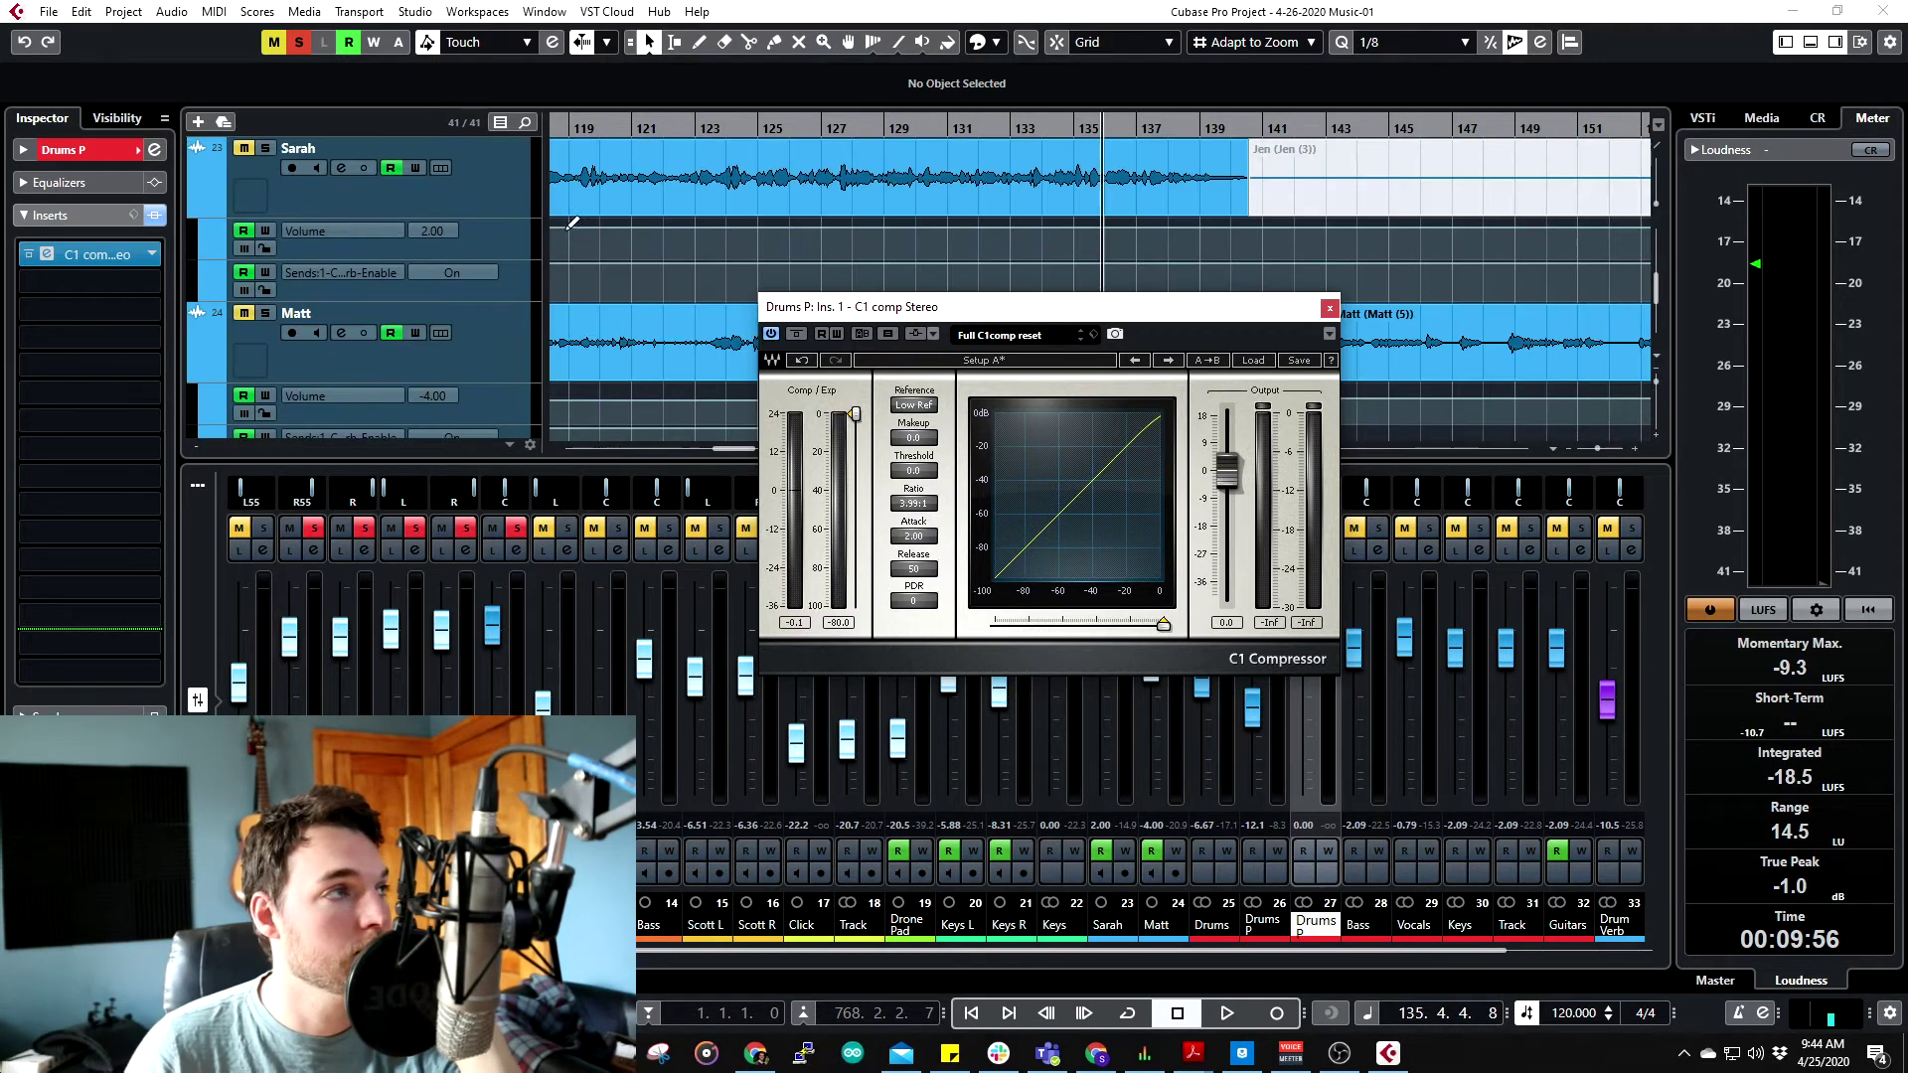
pyautogui.scroll(4, 566, 227)
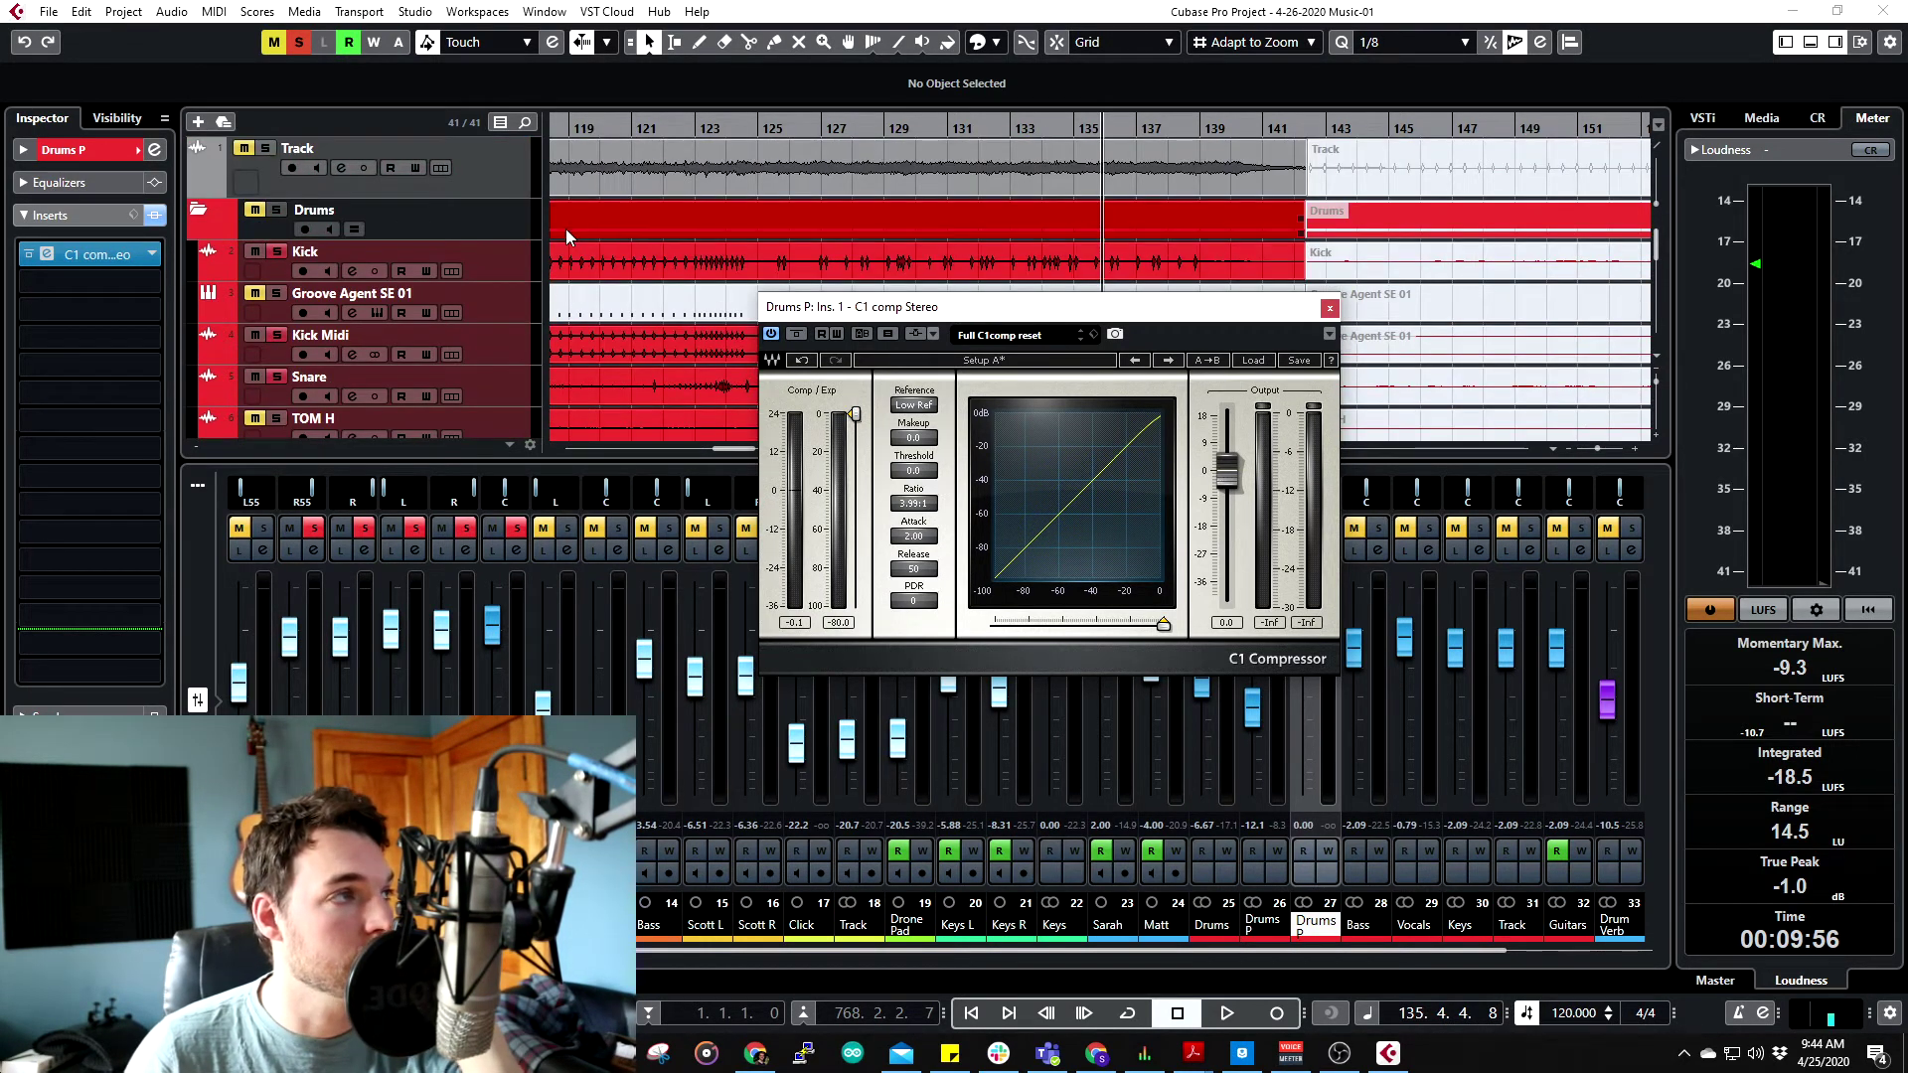
pyautogui.click(524, 348)
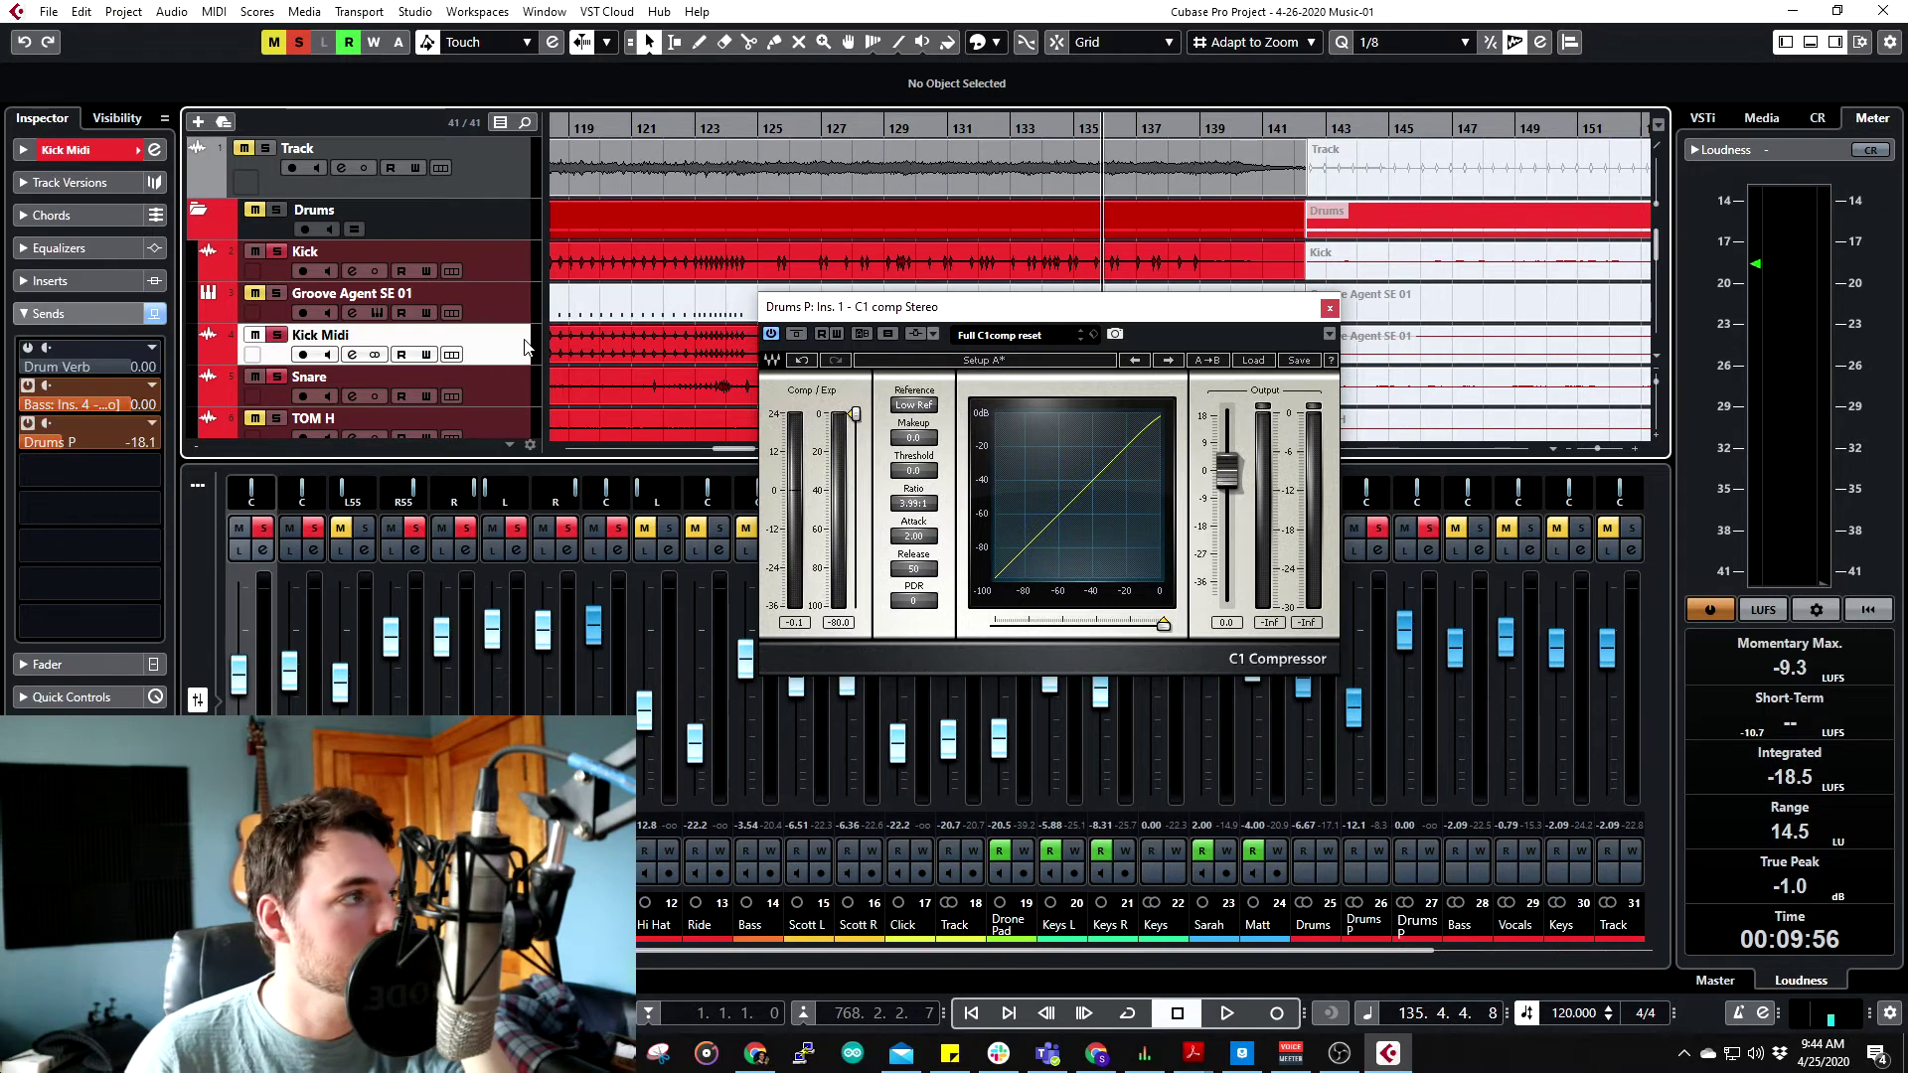
pyautogui.scroll(-1, 487, 359)
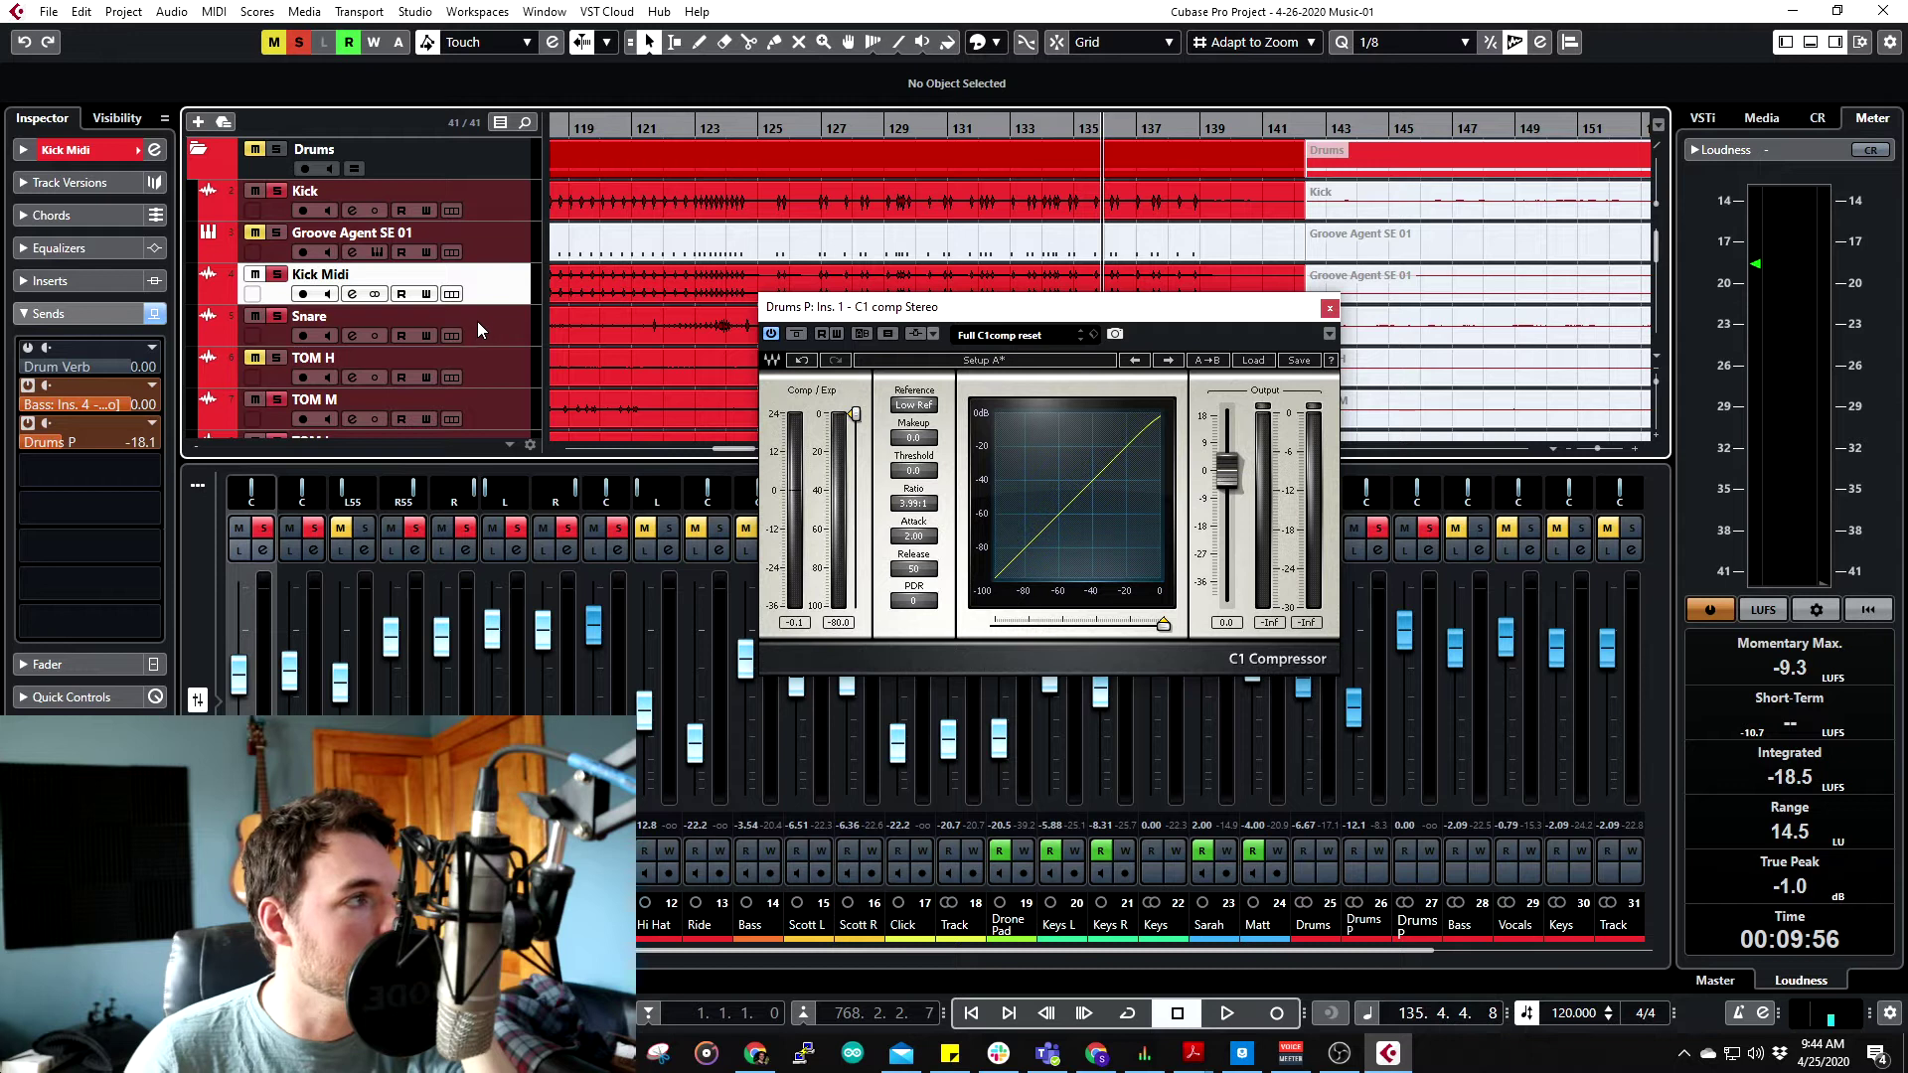
pyautogui.click(141, 473)
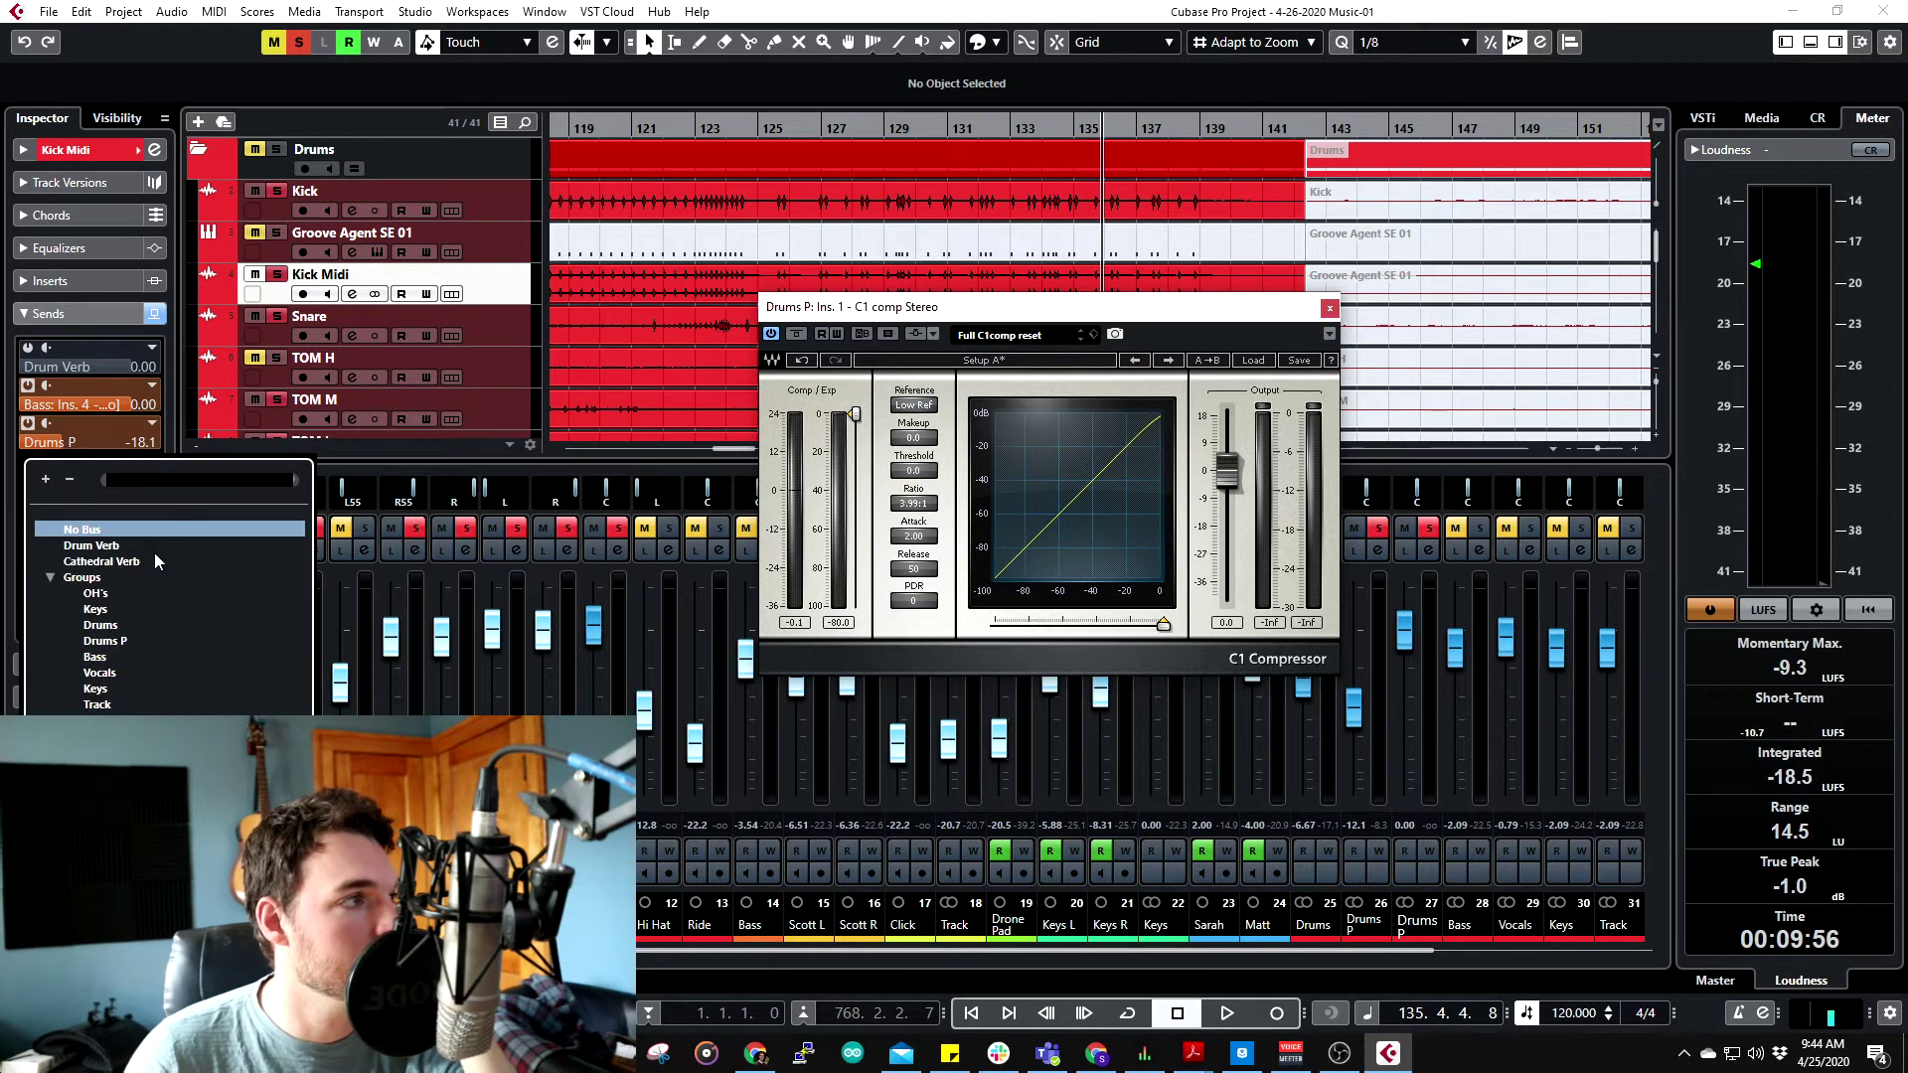
pyautogui.click(105, 641)
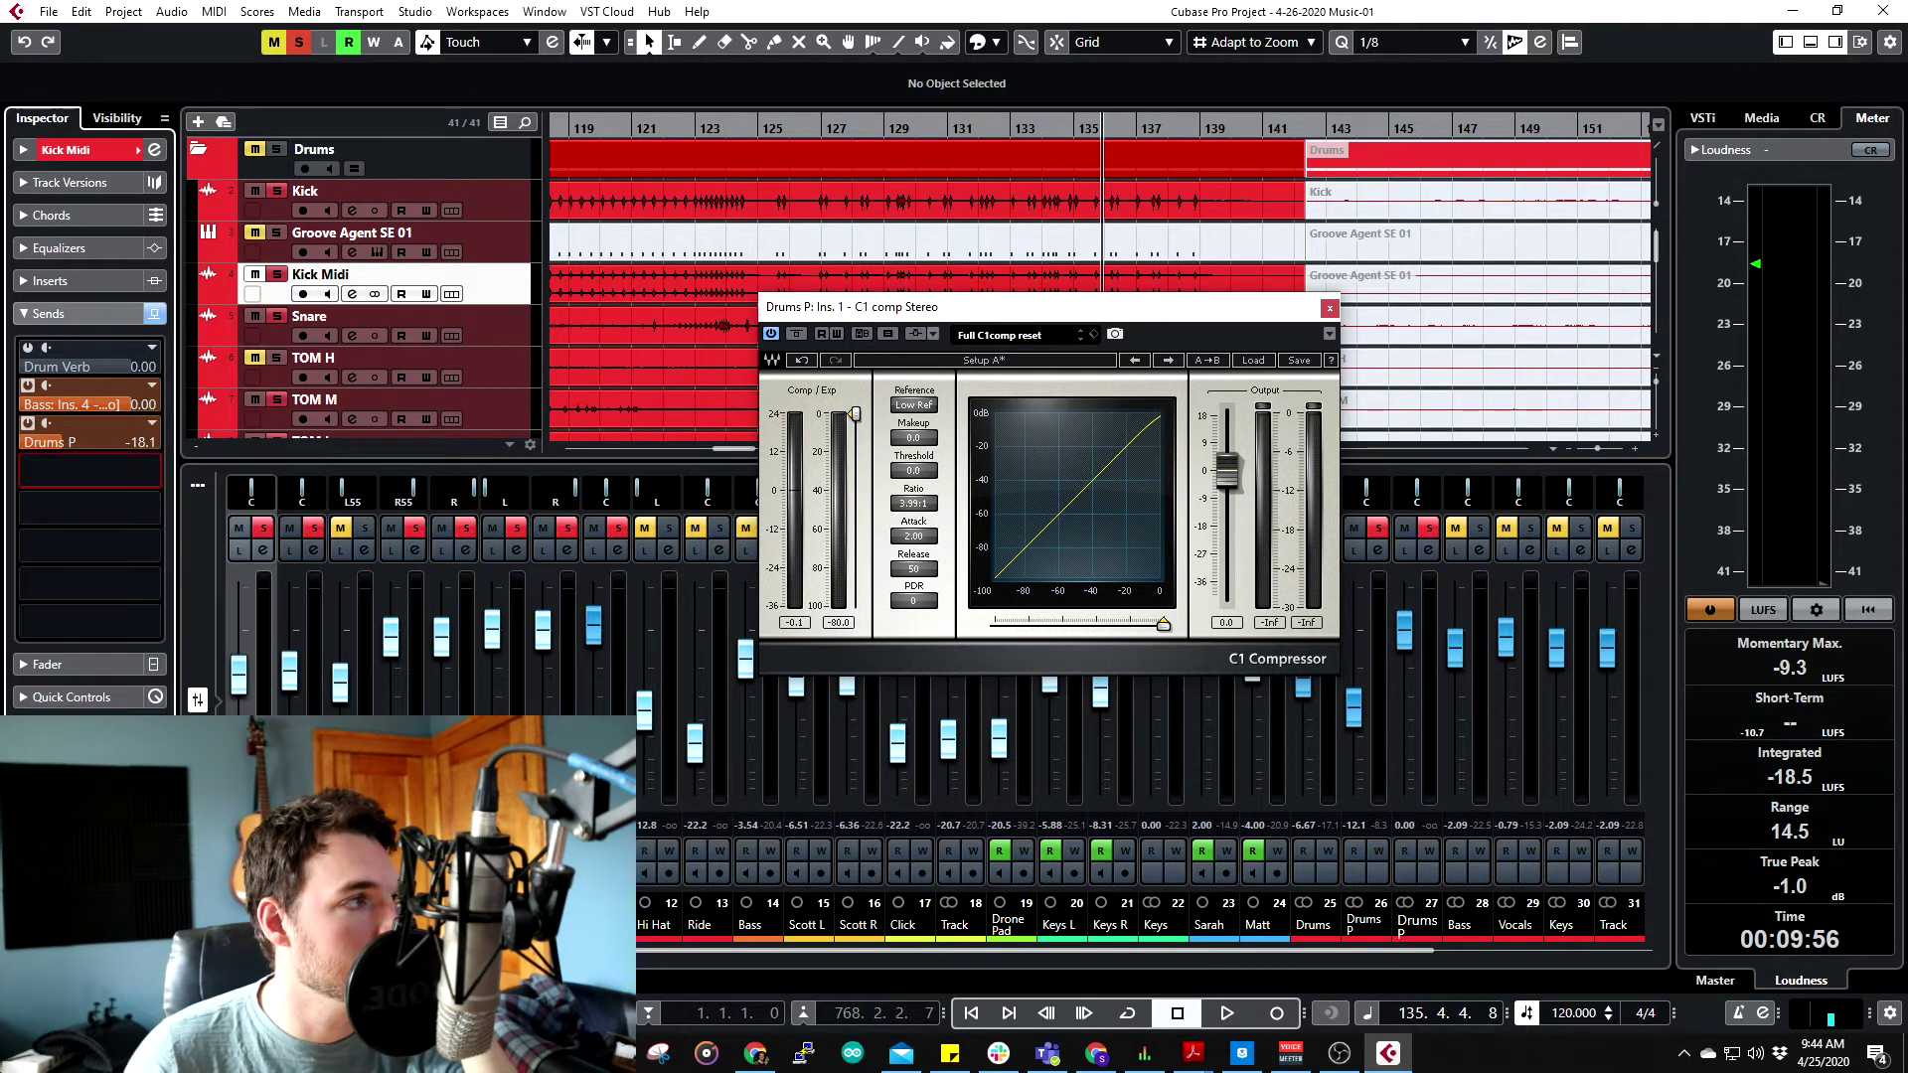
pyautogui.click(27, 463)
pyautogui.scroll(-15, 403, 372)
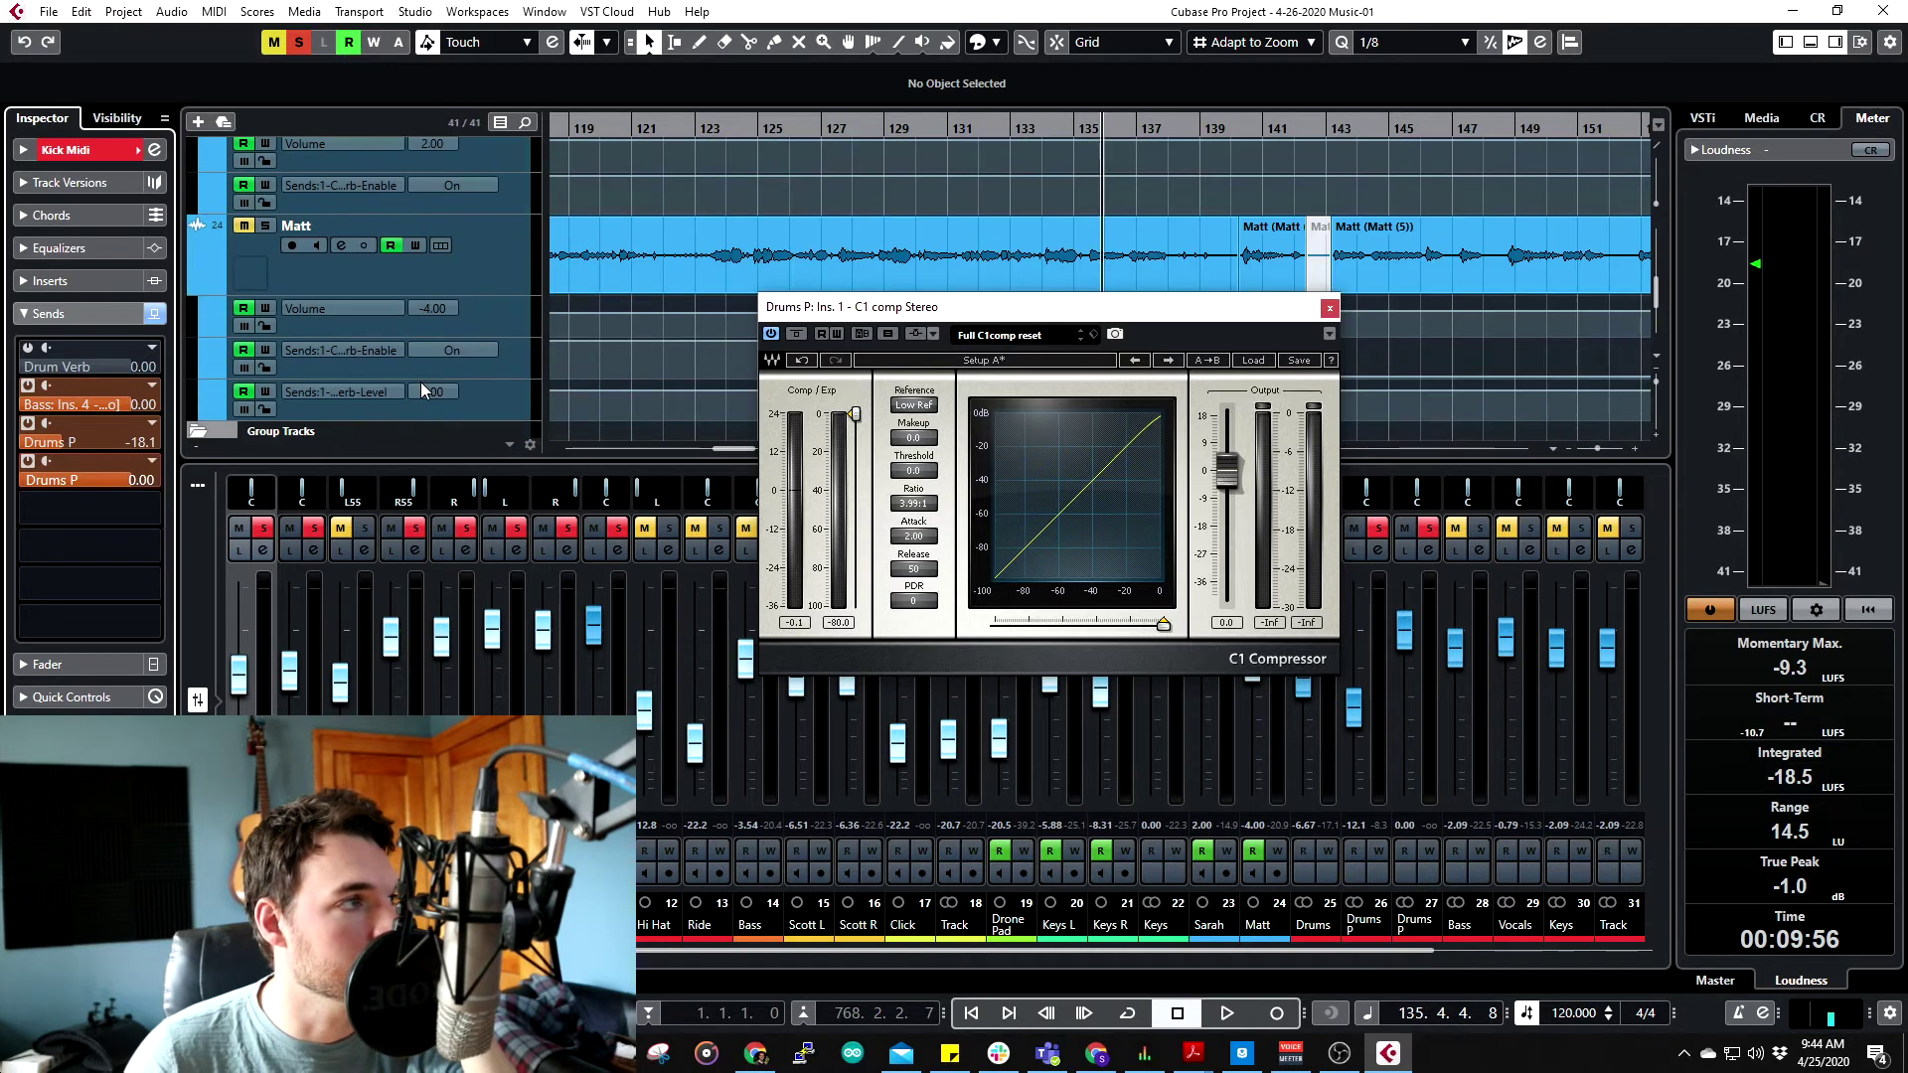
# - Rename the duplicate drum group to 'Drums P2'
pyautogui.click(339, 356)
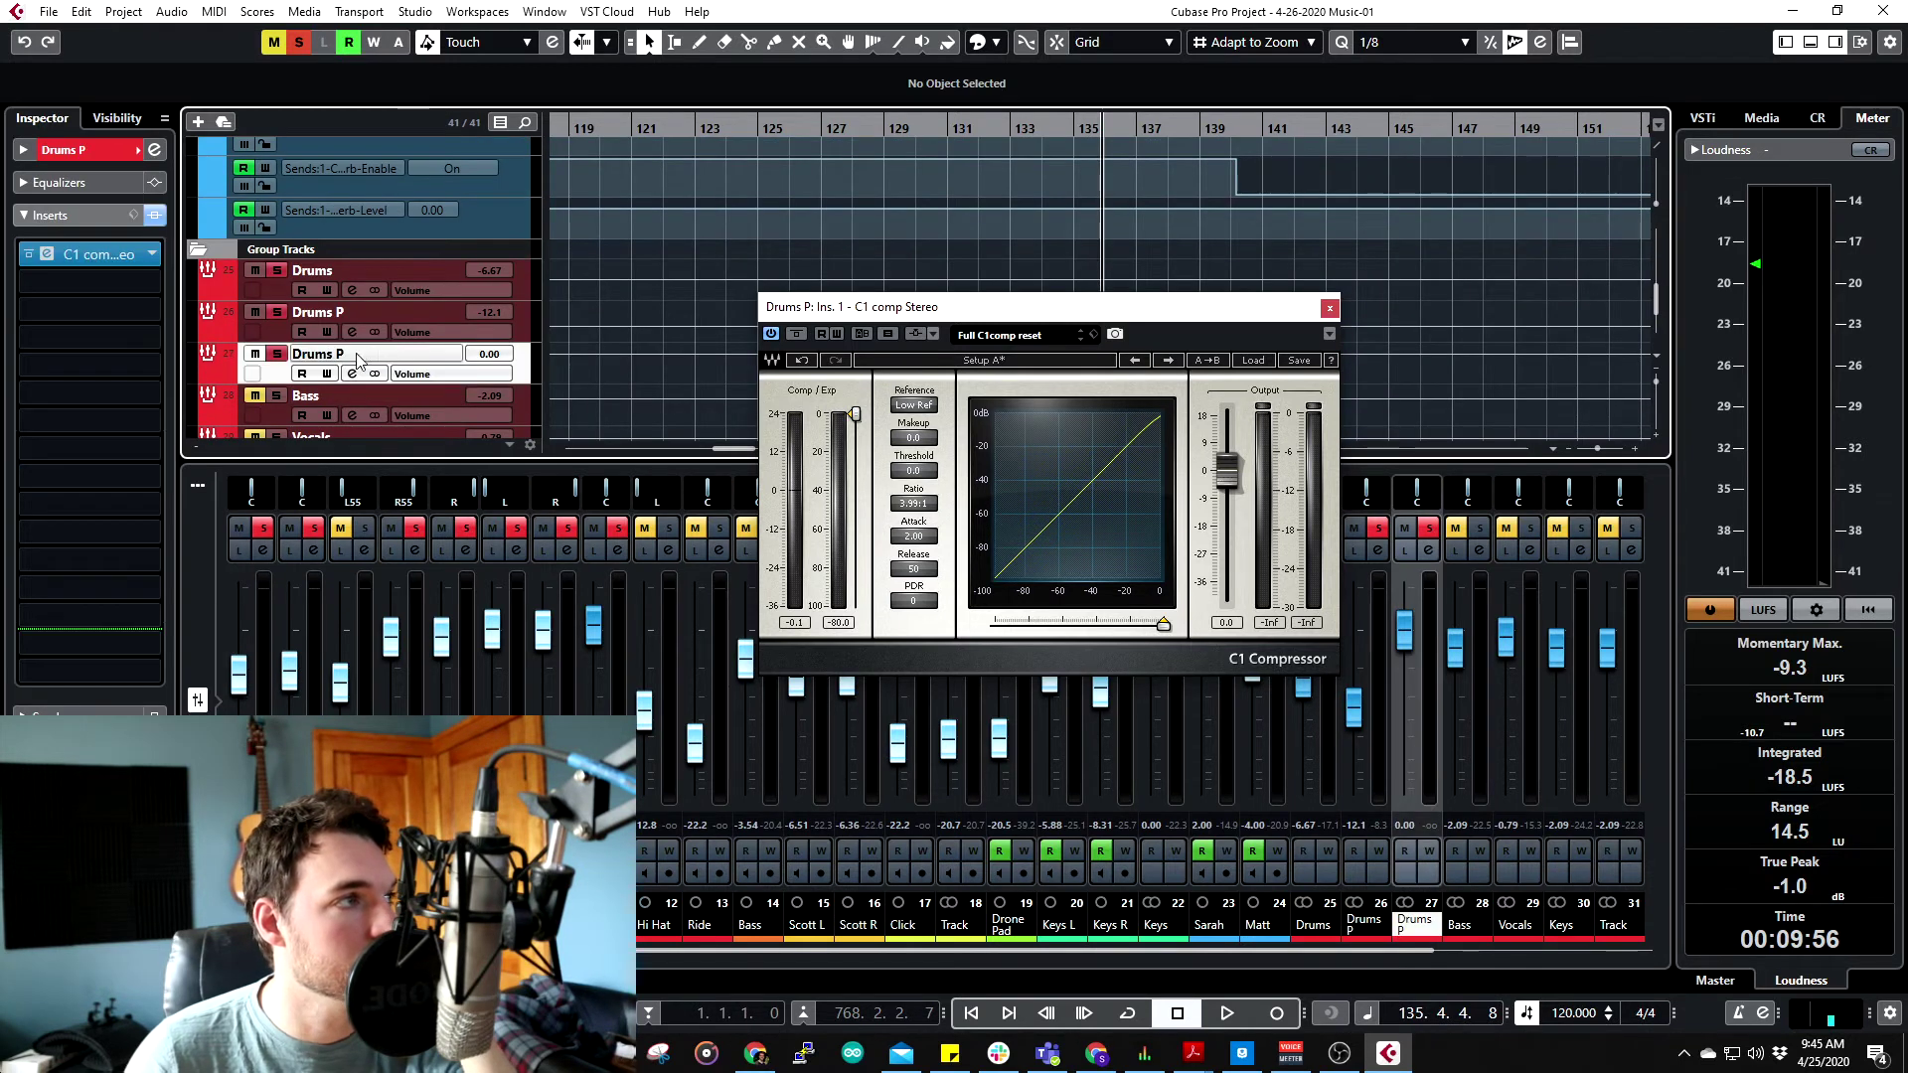
pyautogui.doubleClick(357, 356)
pyautogui.write('2')
pyautogui.press('Return')
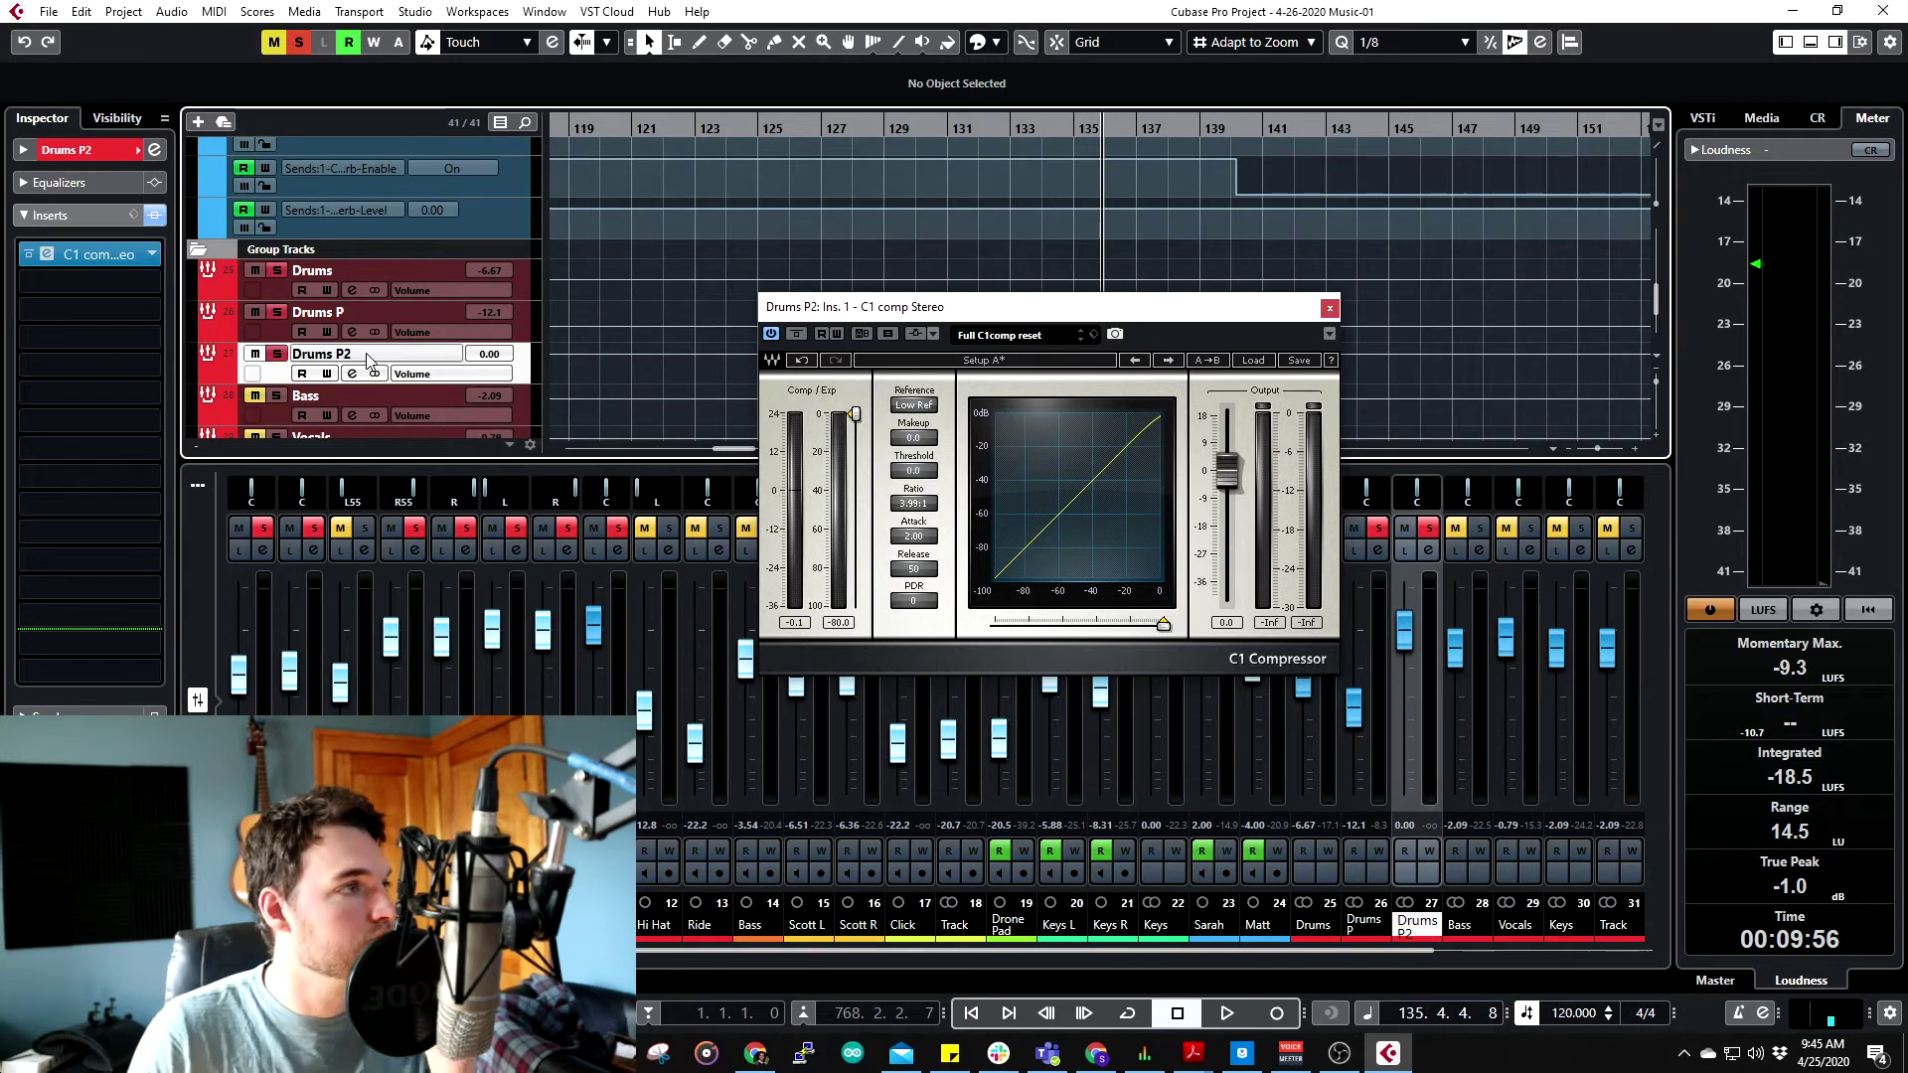
# - Lower Kick Midi's Drums P2 send level to about -17.2
pyautogui.scroll(15, 349, 304)
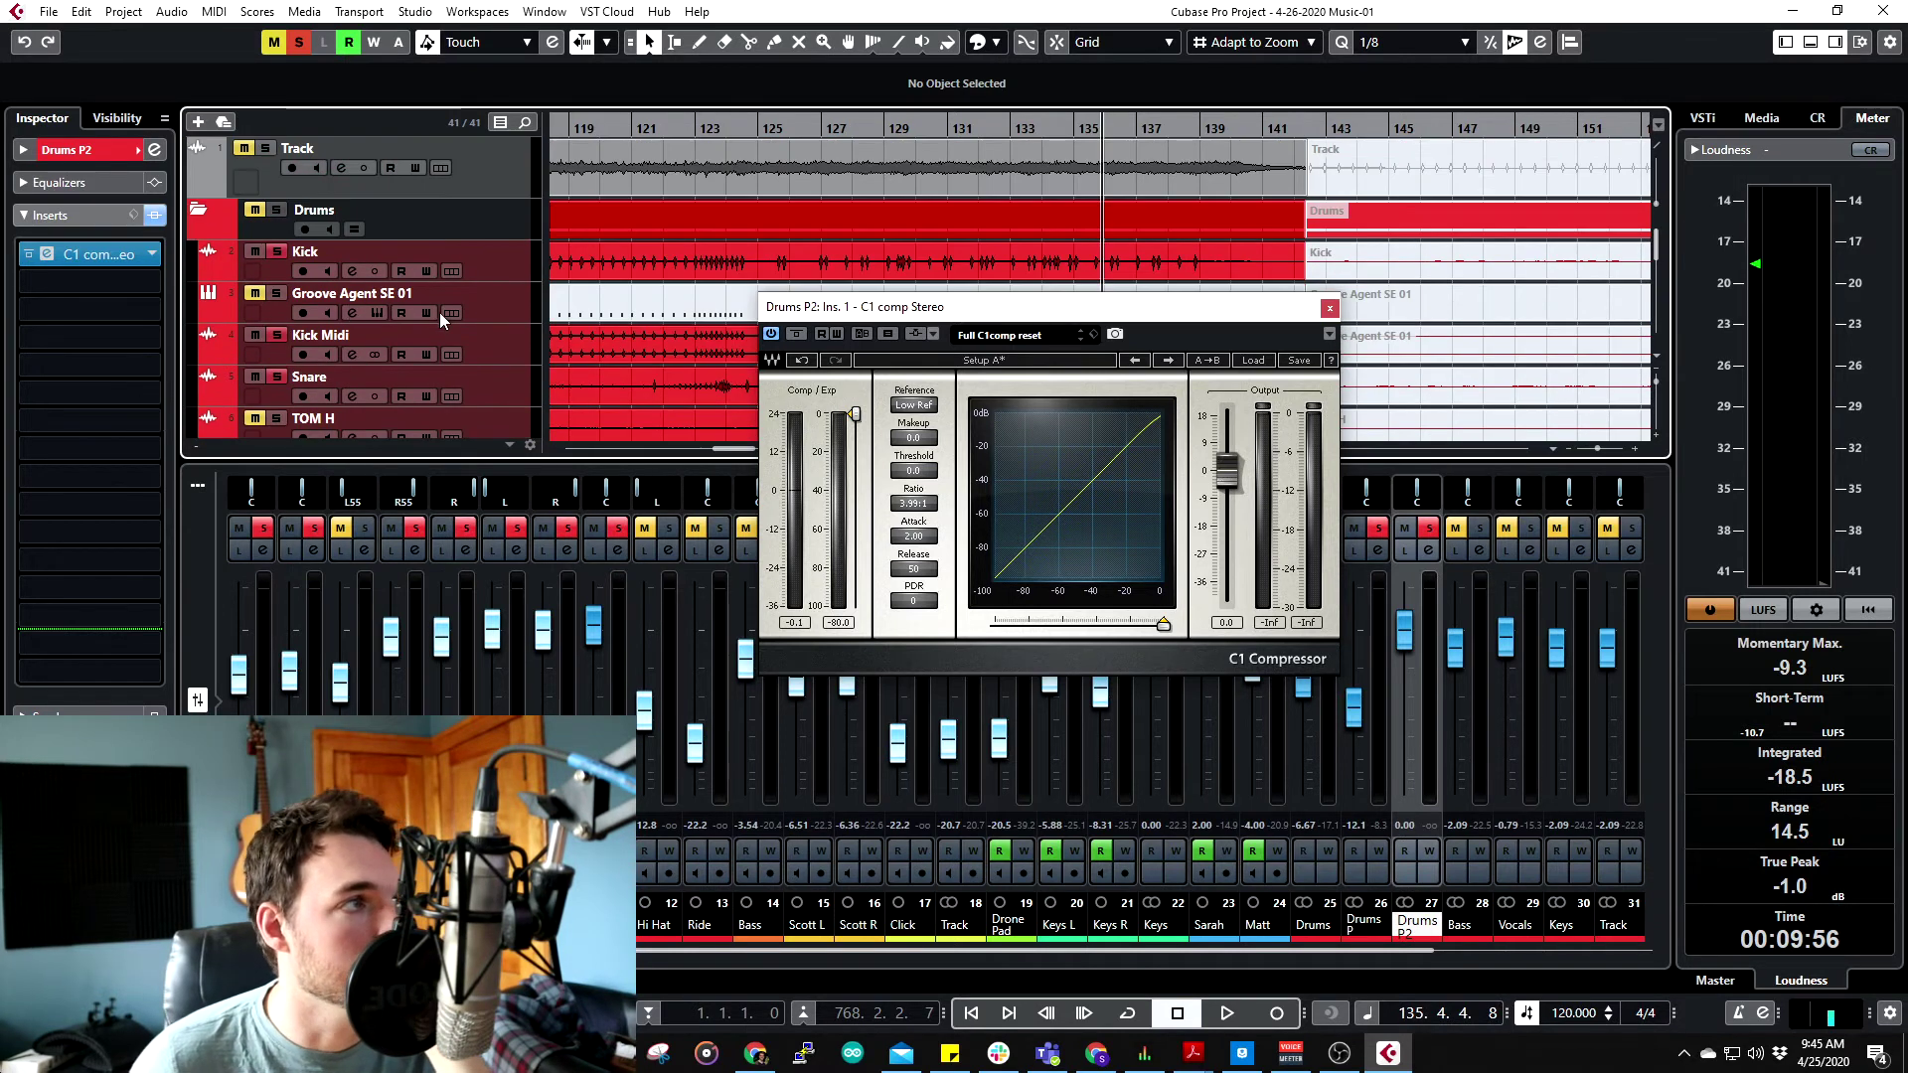
pyautogui.click(471, 342)
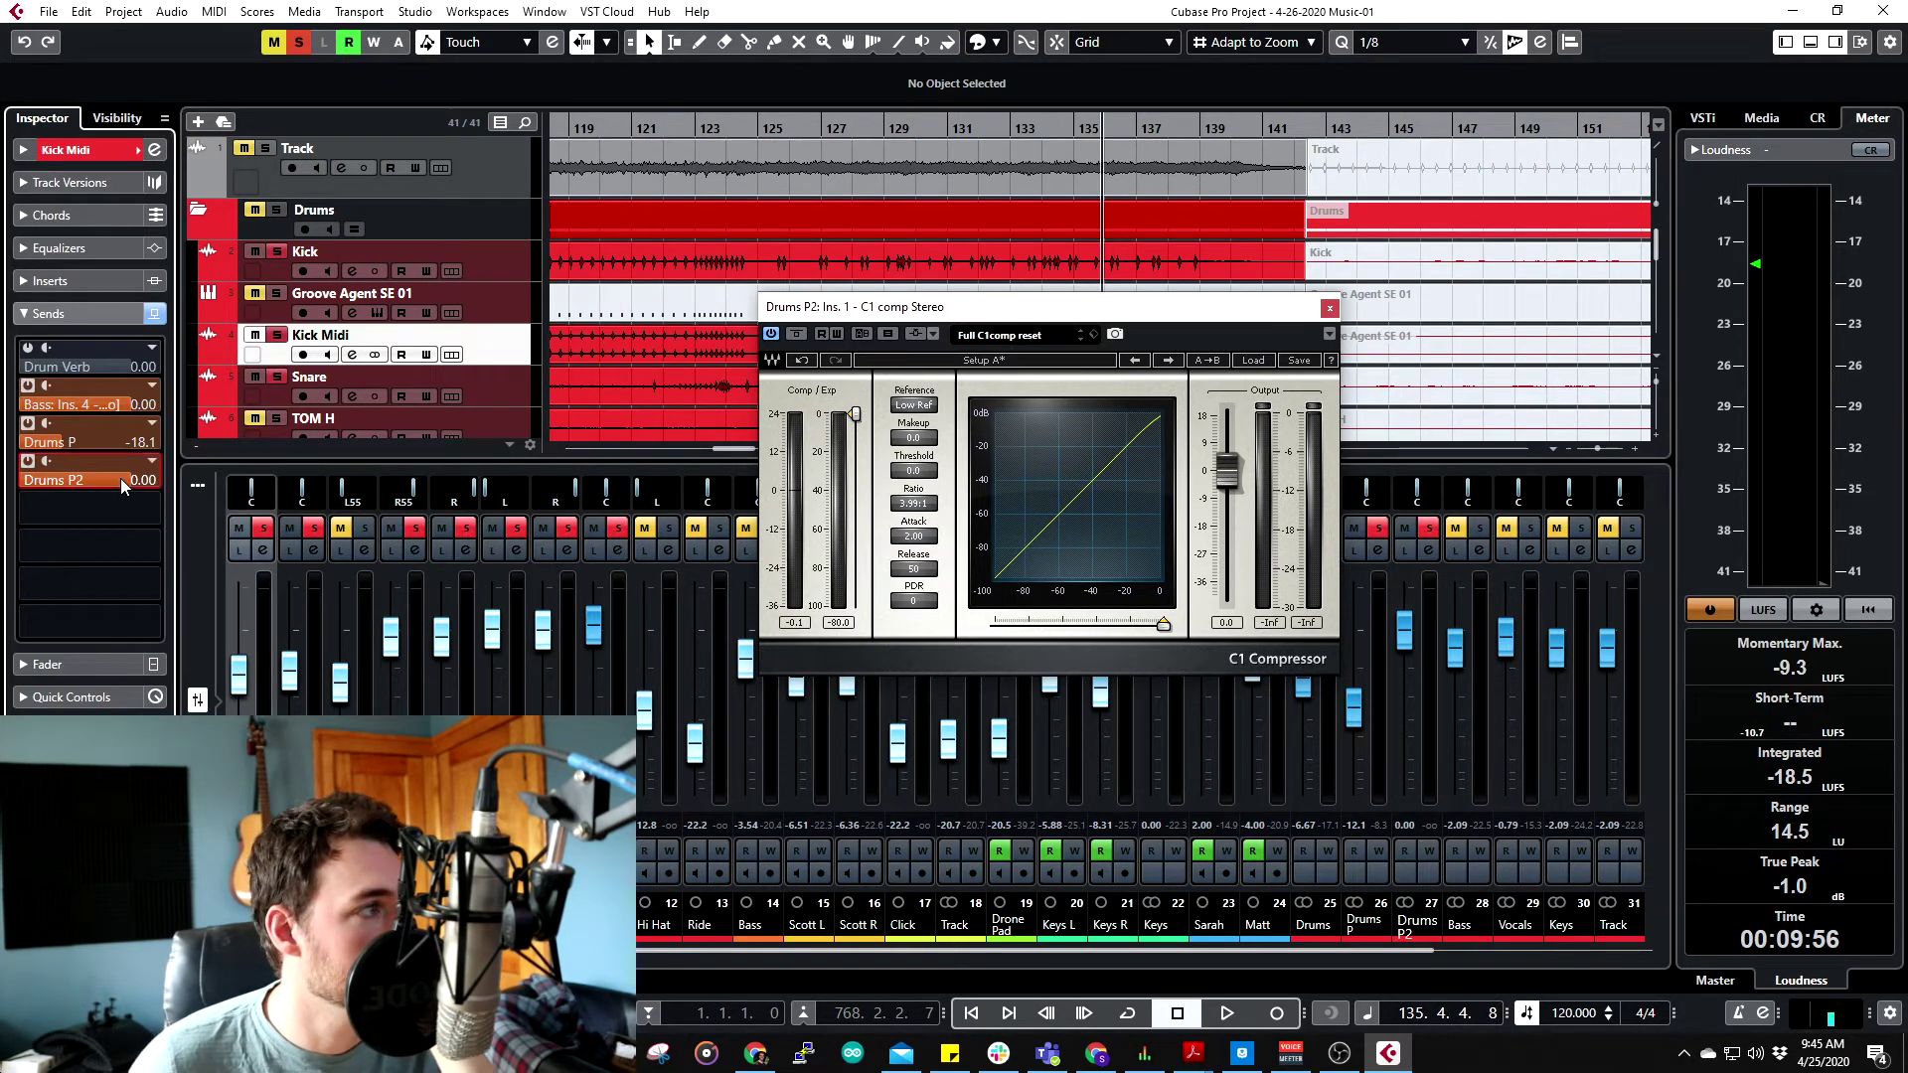
pyautogui.moveTo(121, 478); pyautogui.dragTo(3, 489)
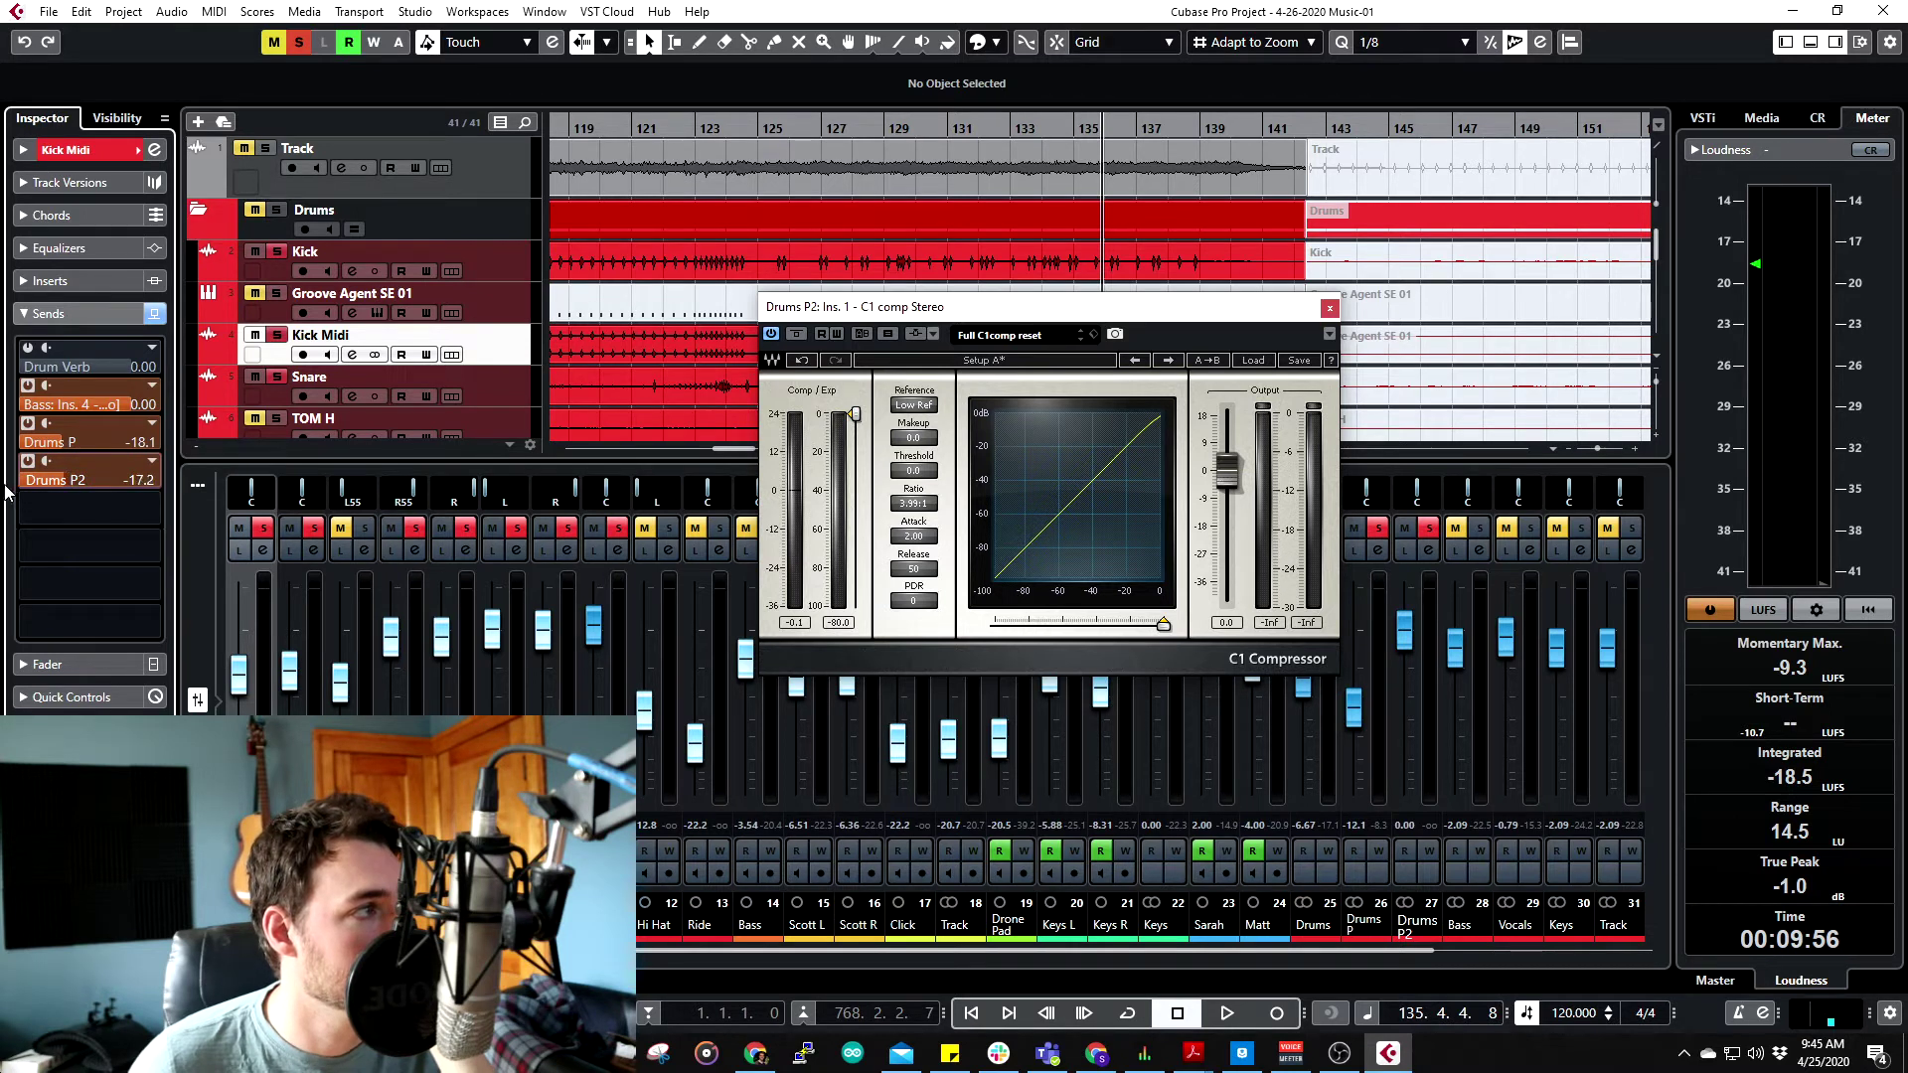
# - Add a Drums P2 send on the Snare track
pyautogui.click(391, 401)
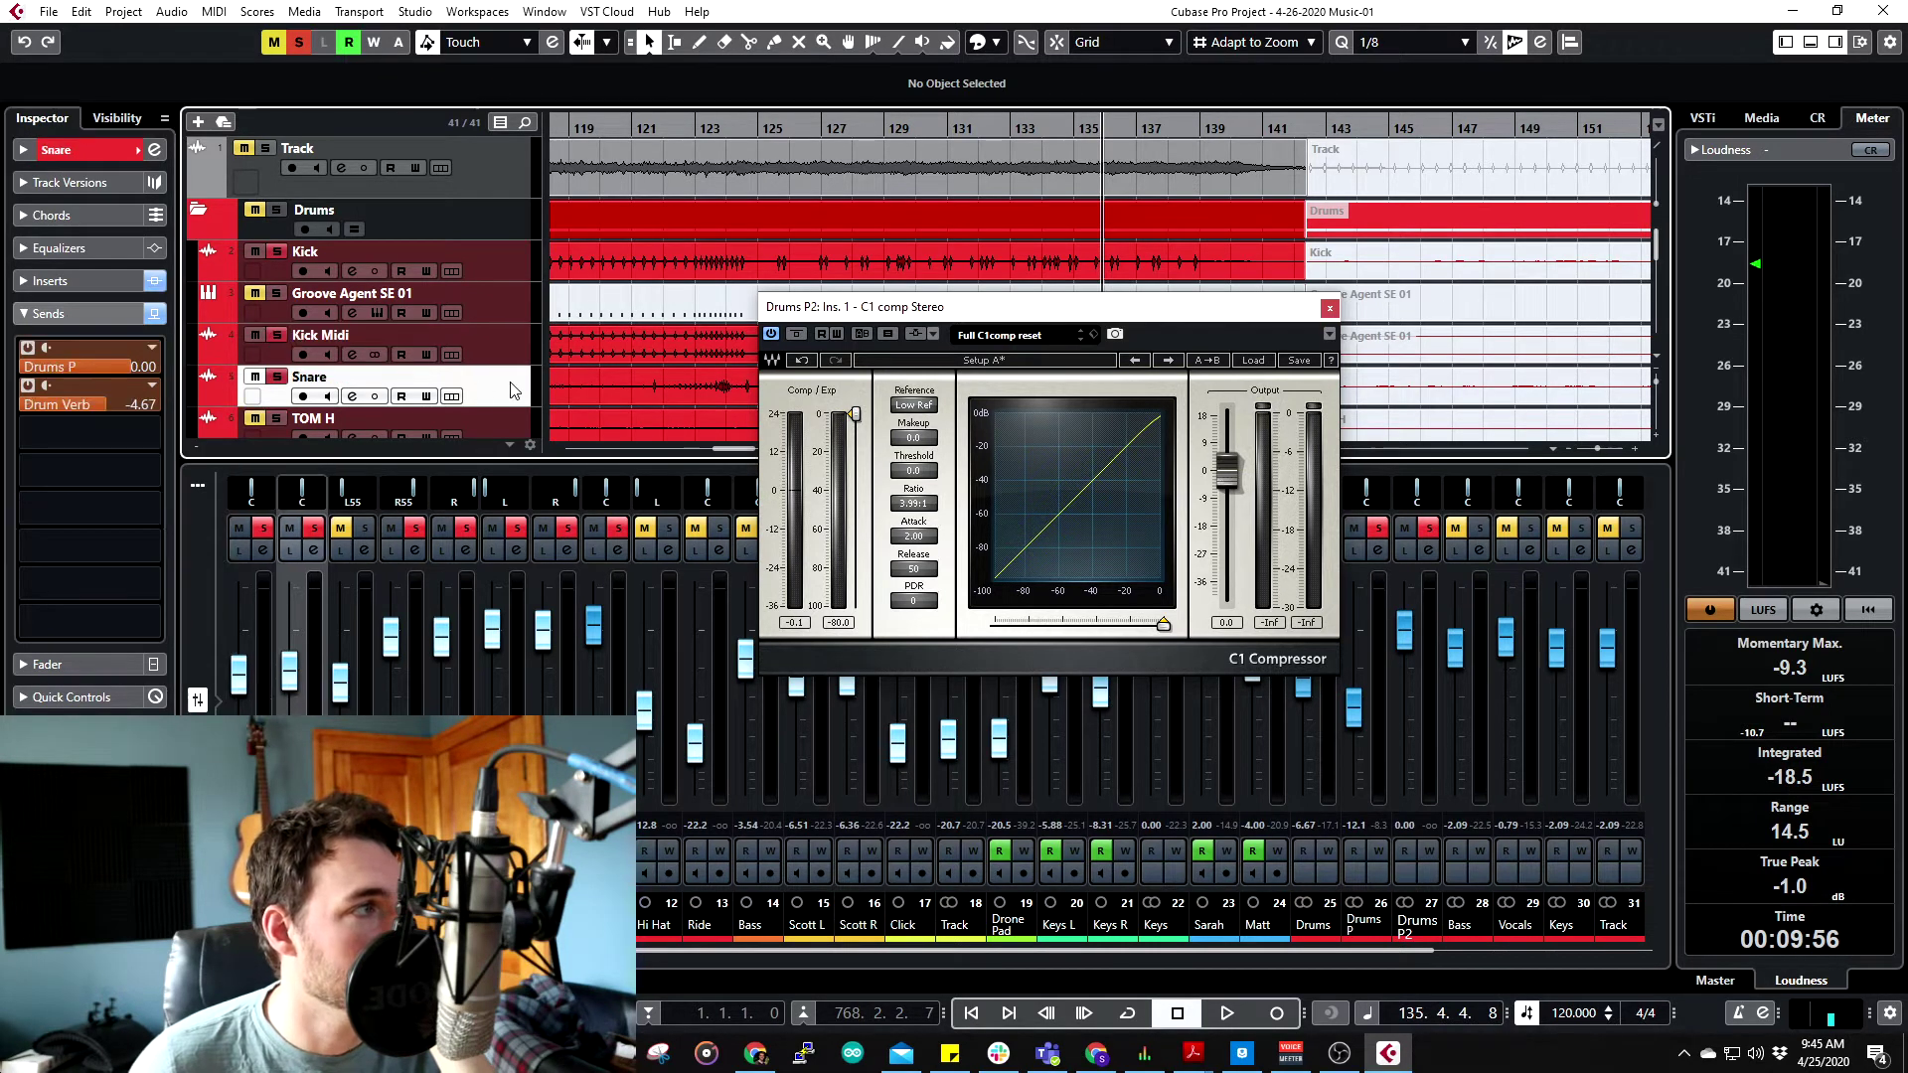
pyautogui.click(147, 442)
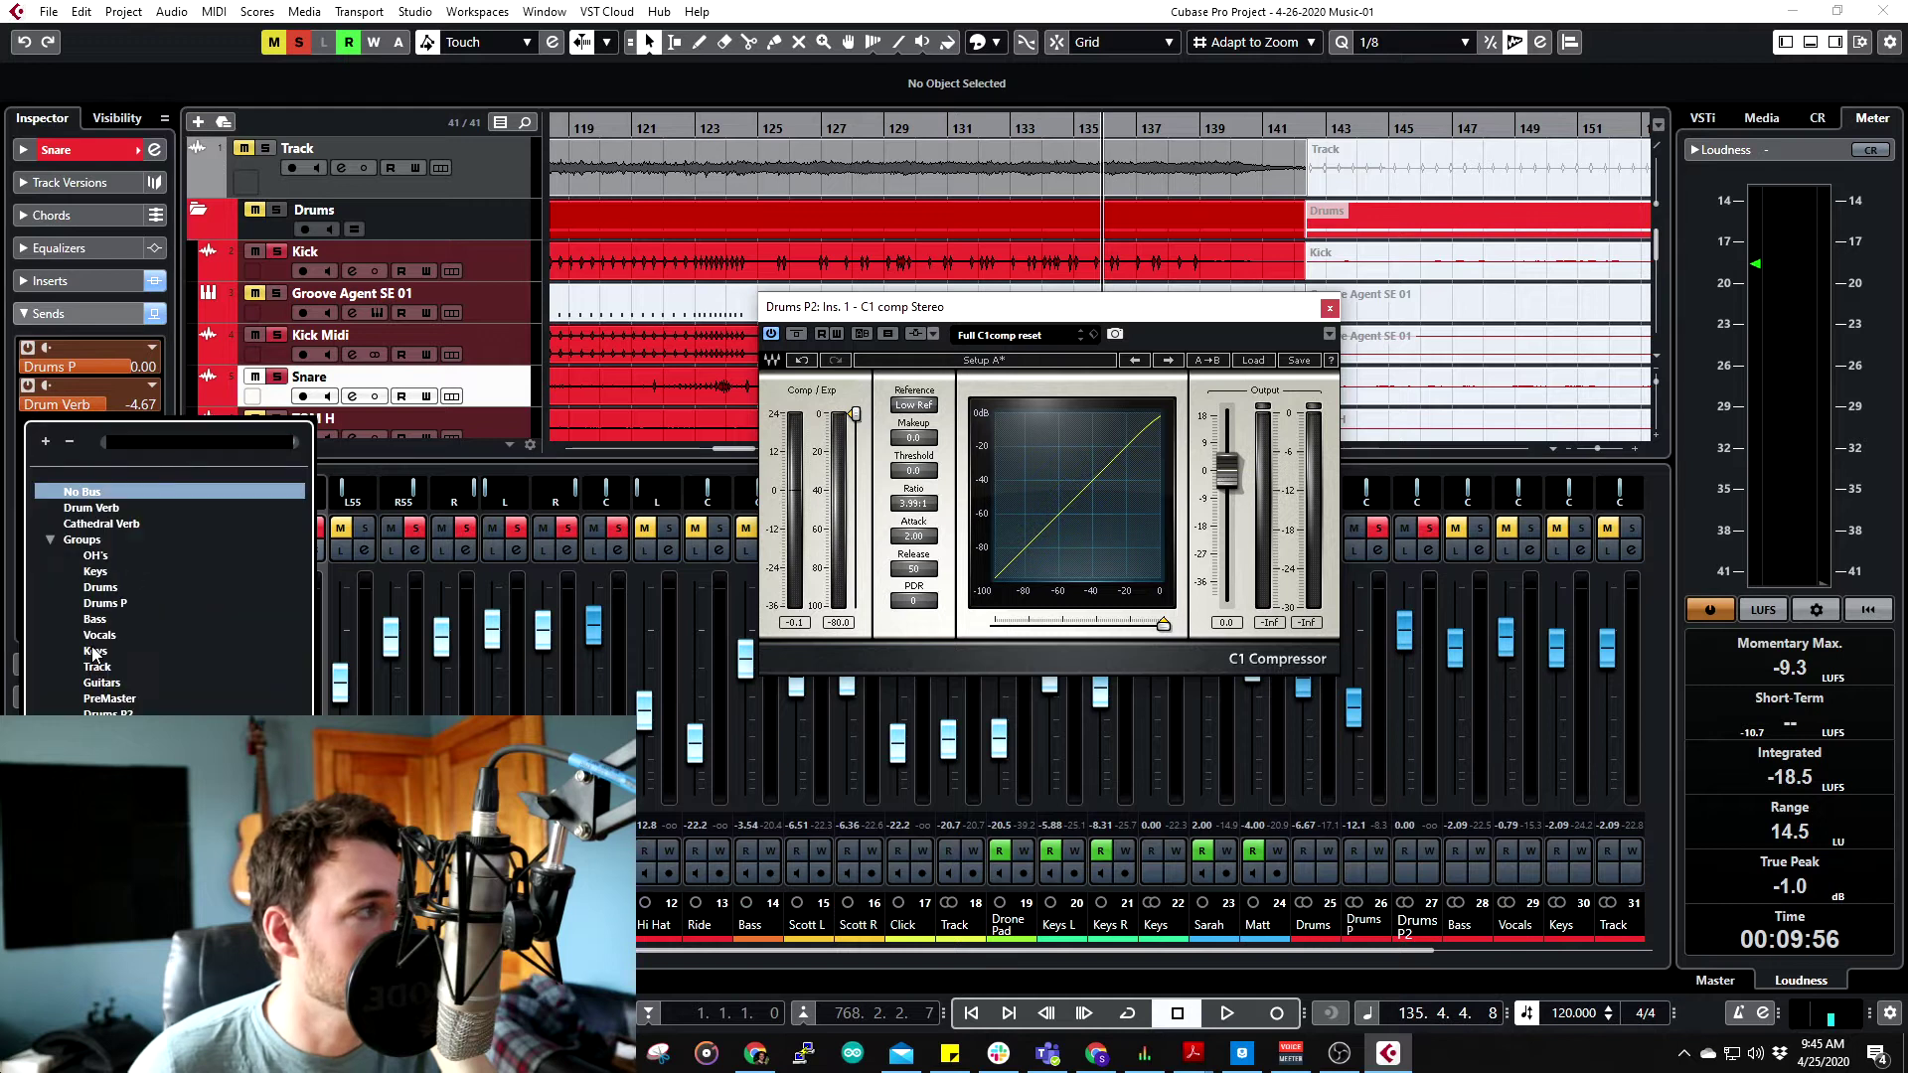
pyautogui.click(109, 711)
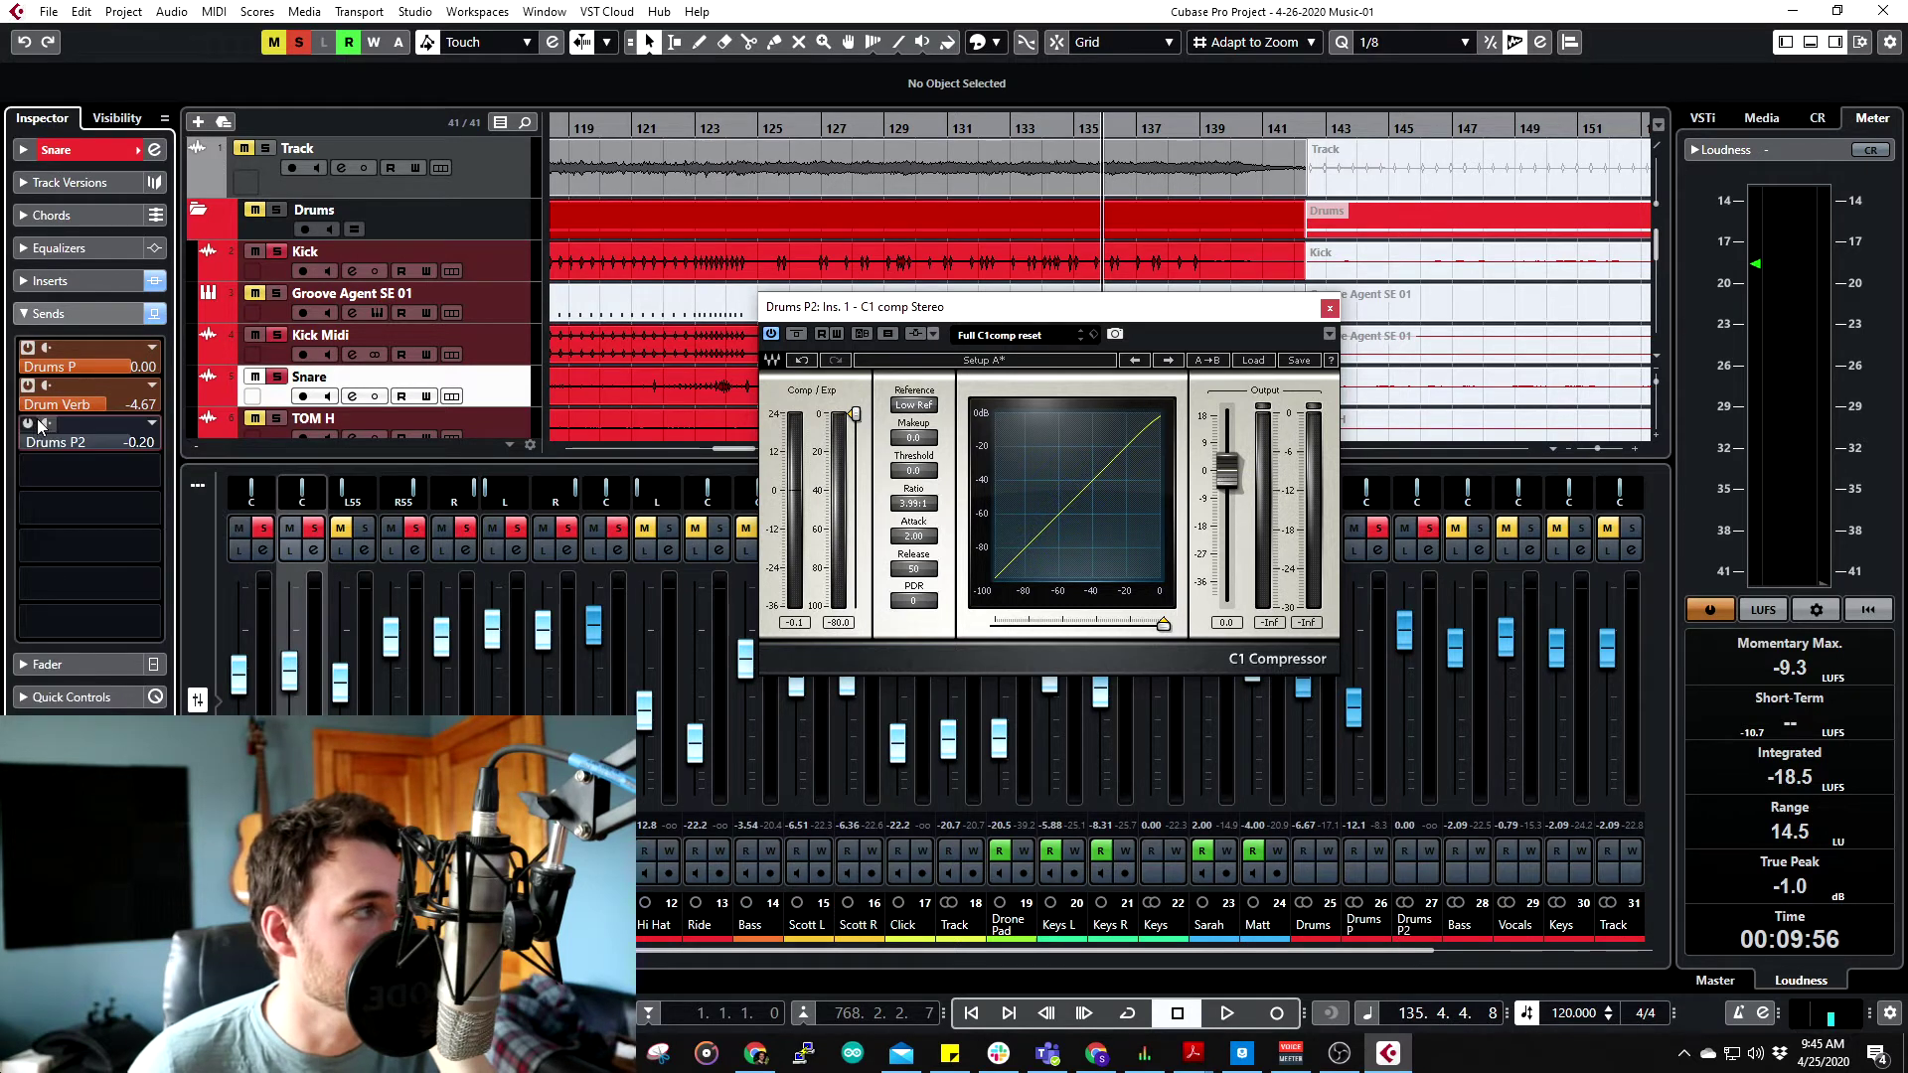
pyautogui.scroll(-1, 413, 382)
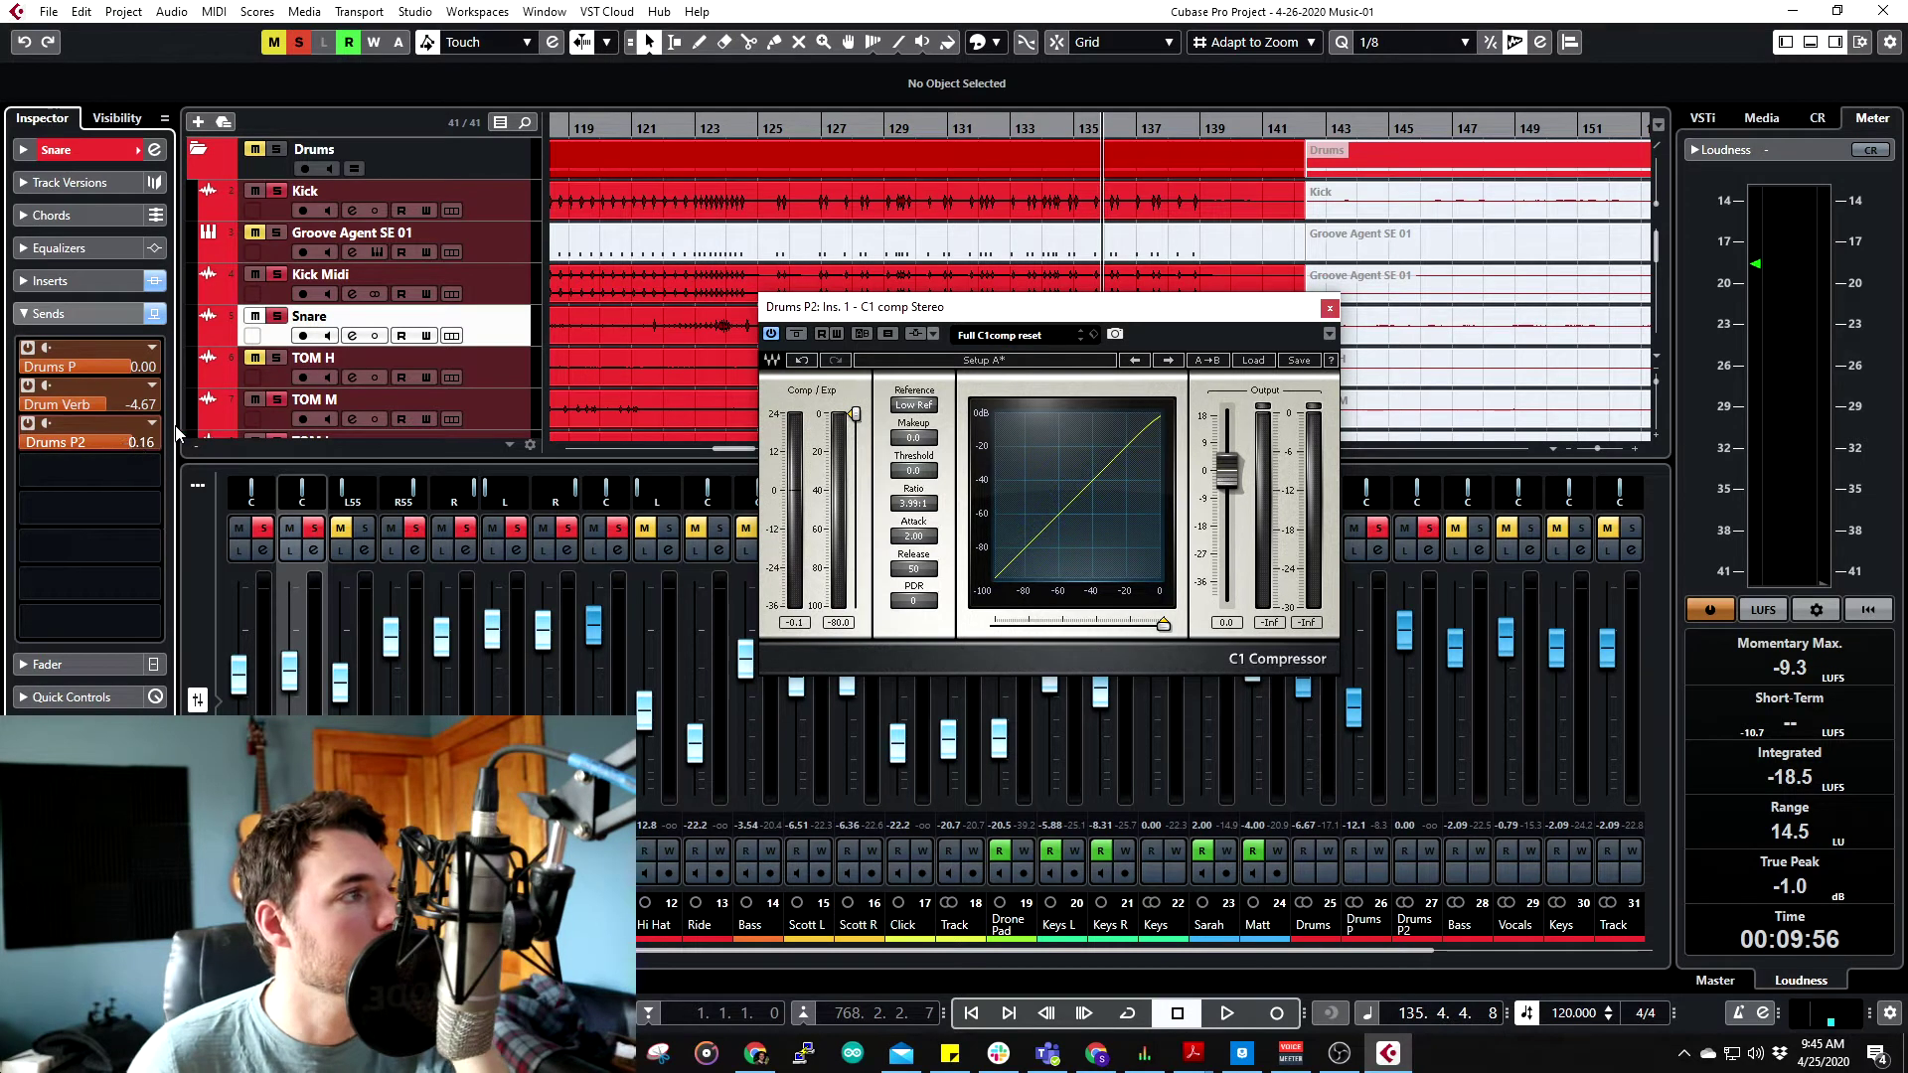
# - Check the sends on TOM M, OH L and the OH's overhead group track
pyautogui.click(512, 417)
pyautogui.scroll(-3, 480, 383)
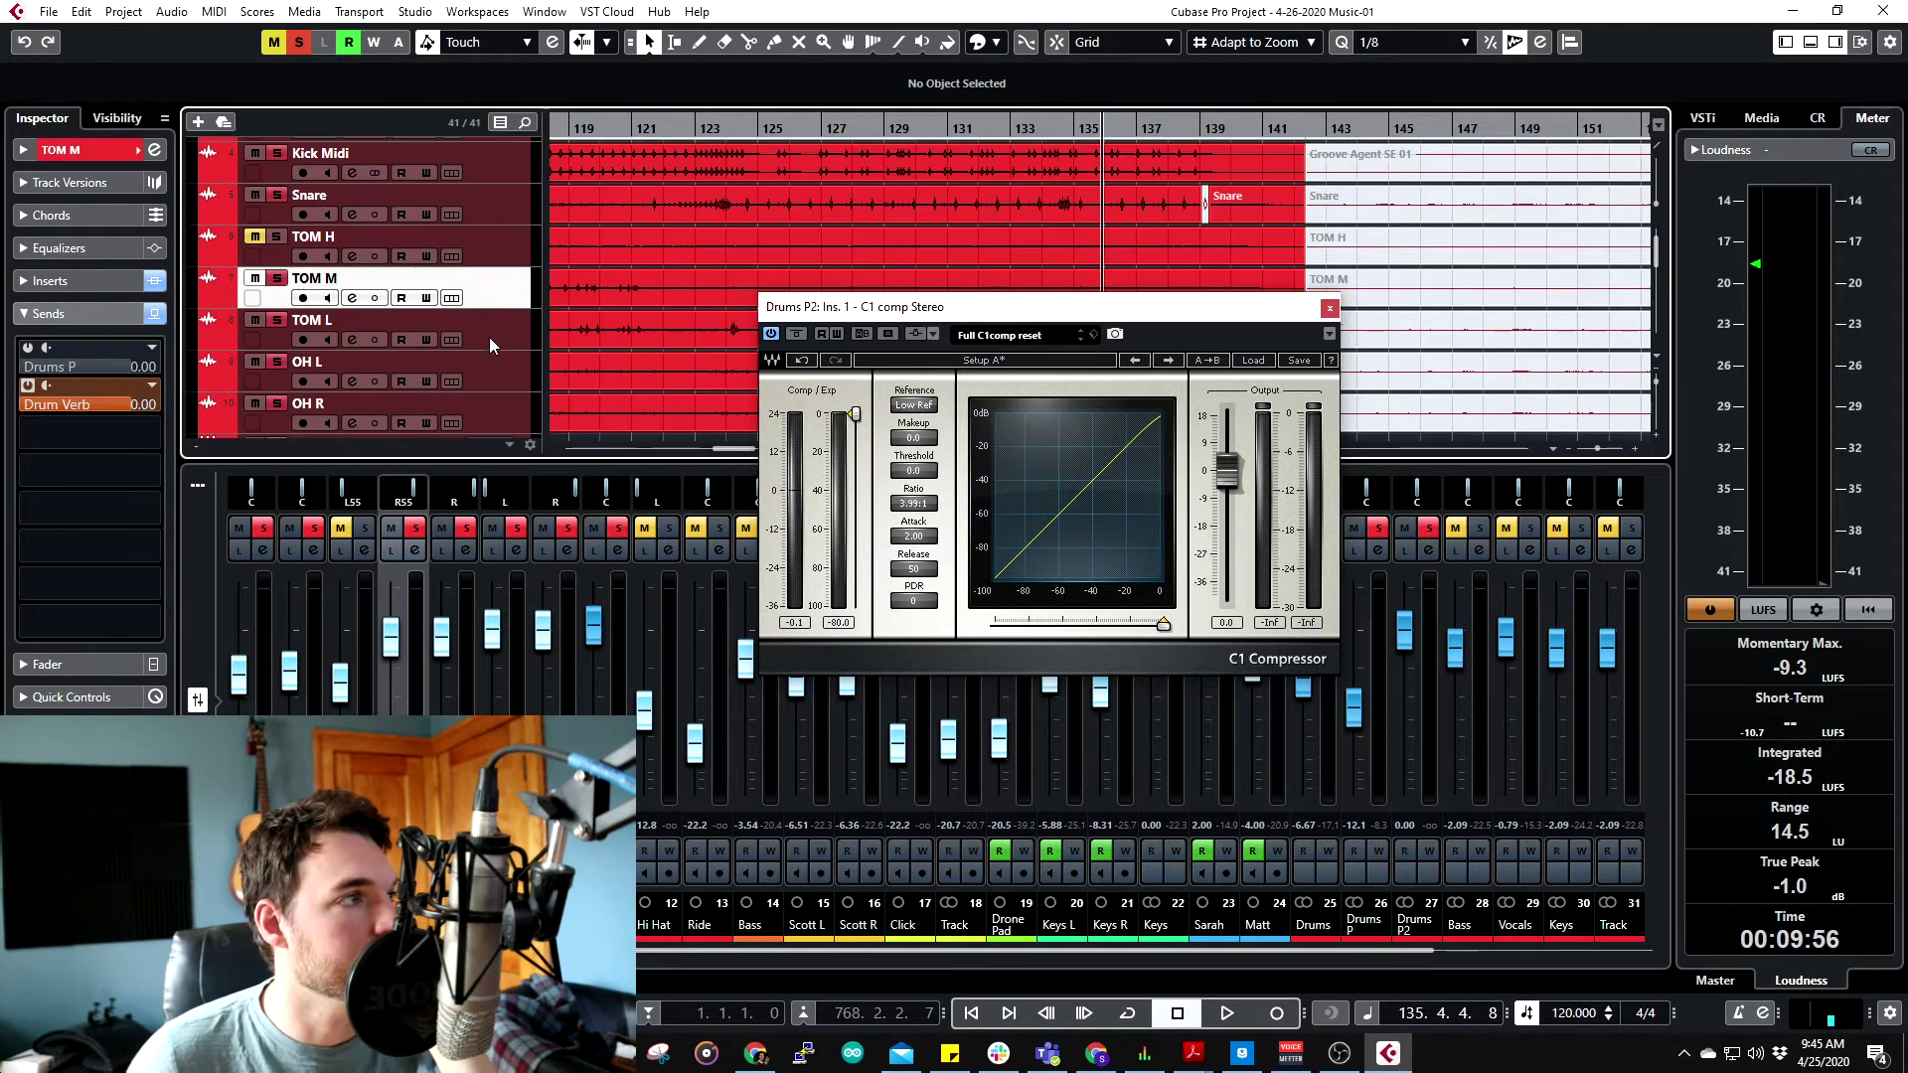
pyautogui.click(489, 337)
pyautogui.click(522, 362)
pyautogui.scroll(-3, 533, 391)
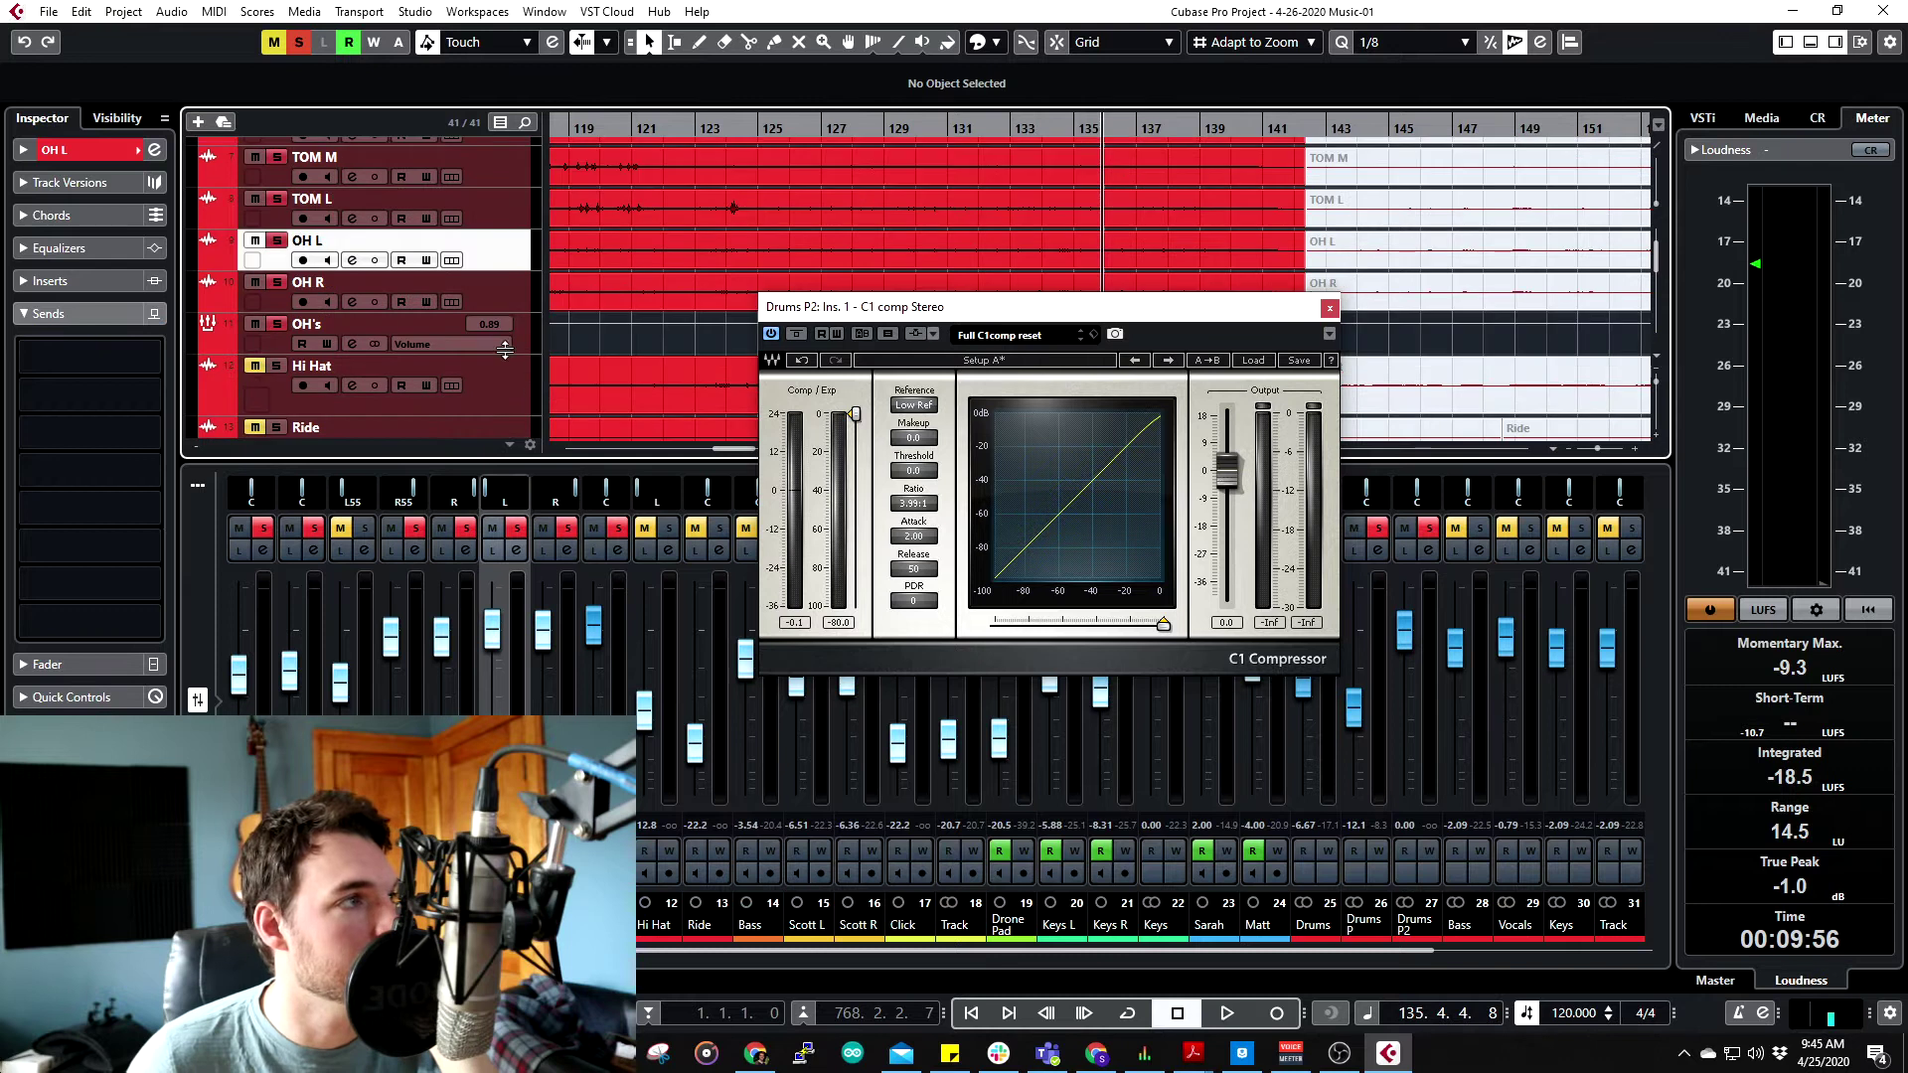
pyautogui.click(516, 333)
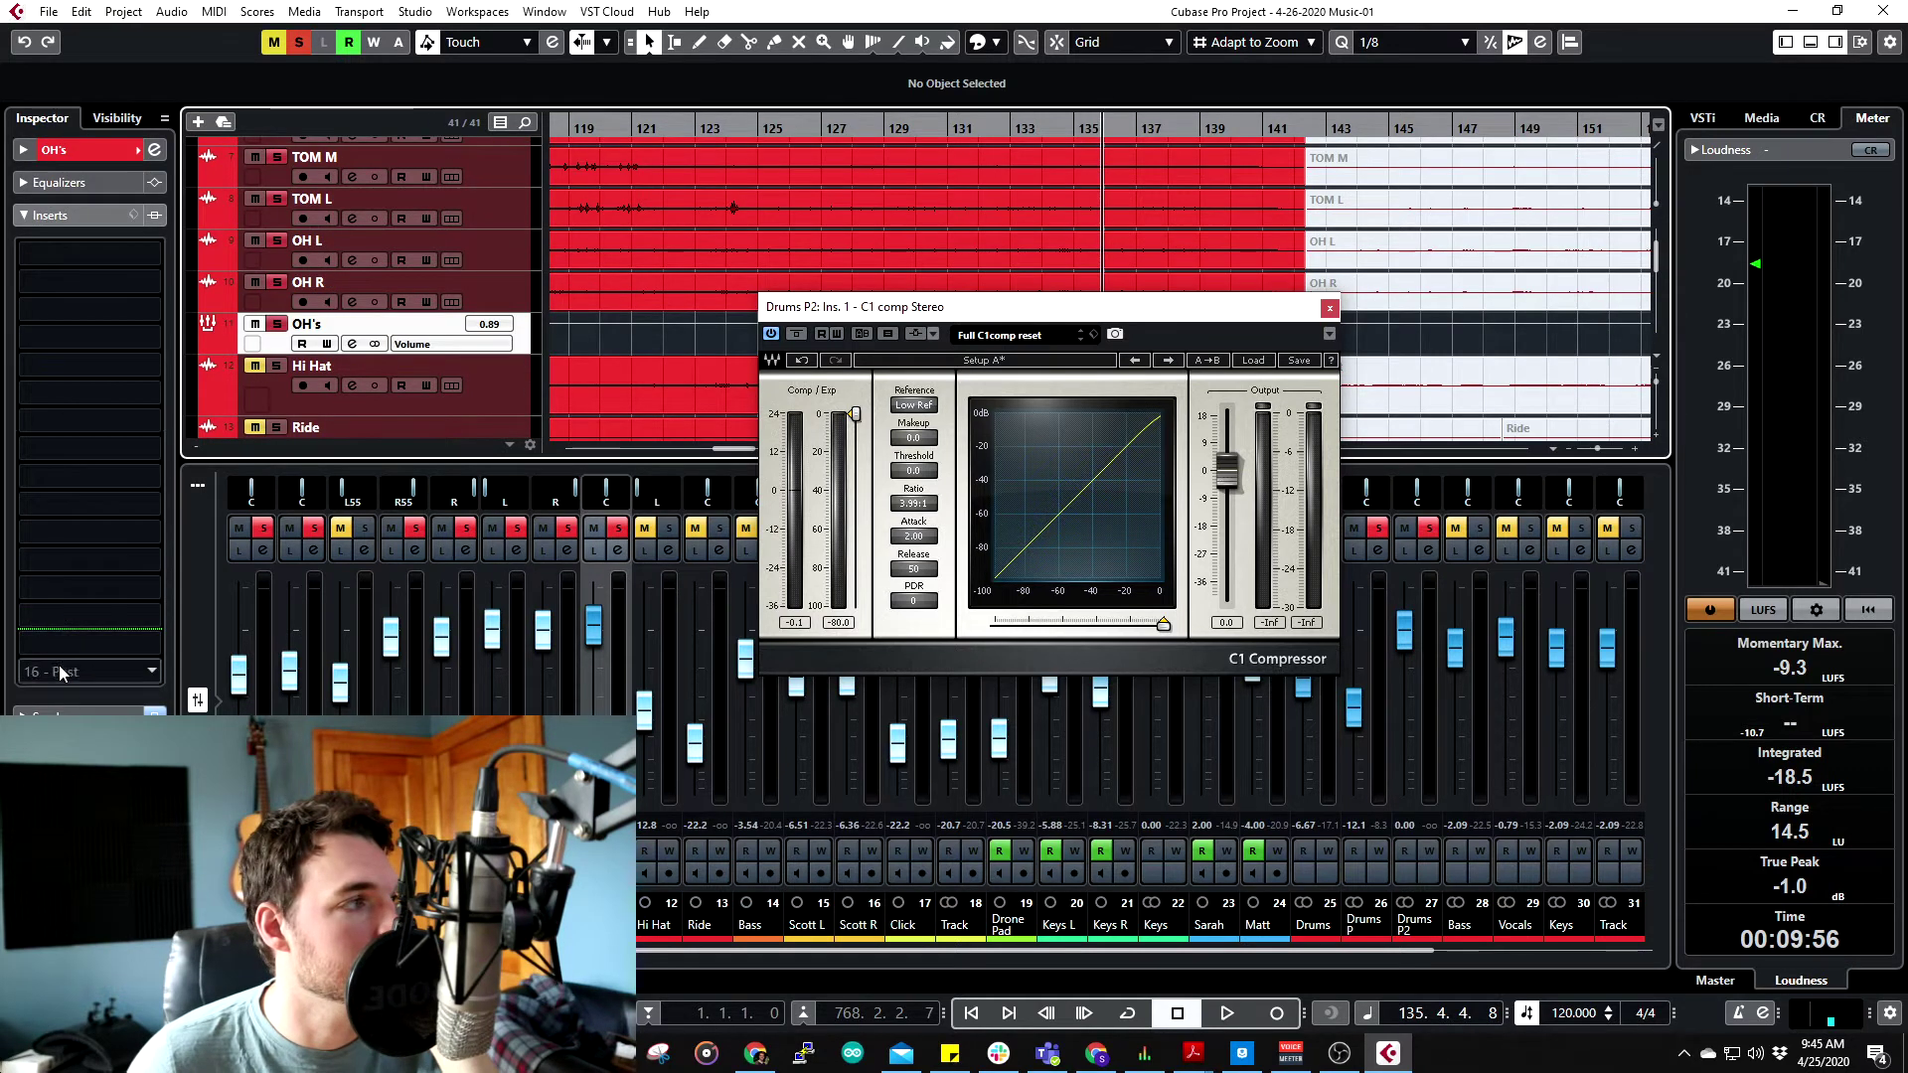
# - Add an active Drums P2 send on the OH's overhead group
pyautogui.click(44, 711)
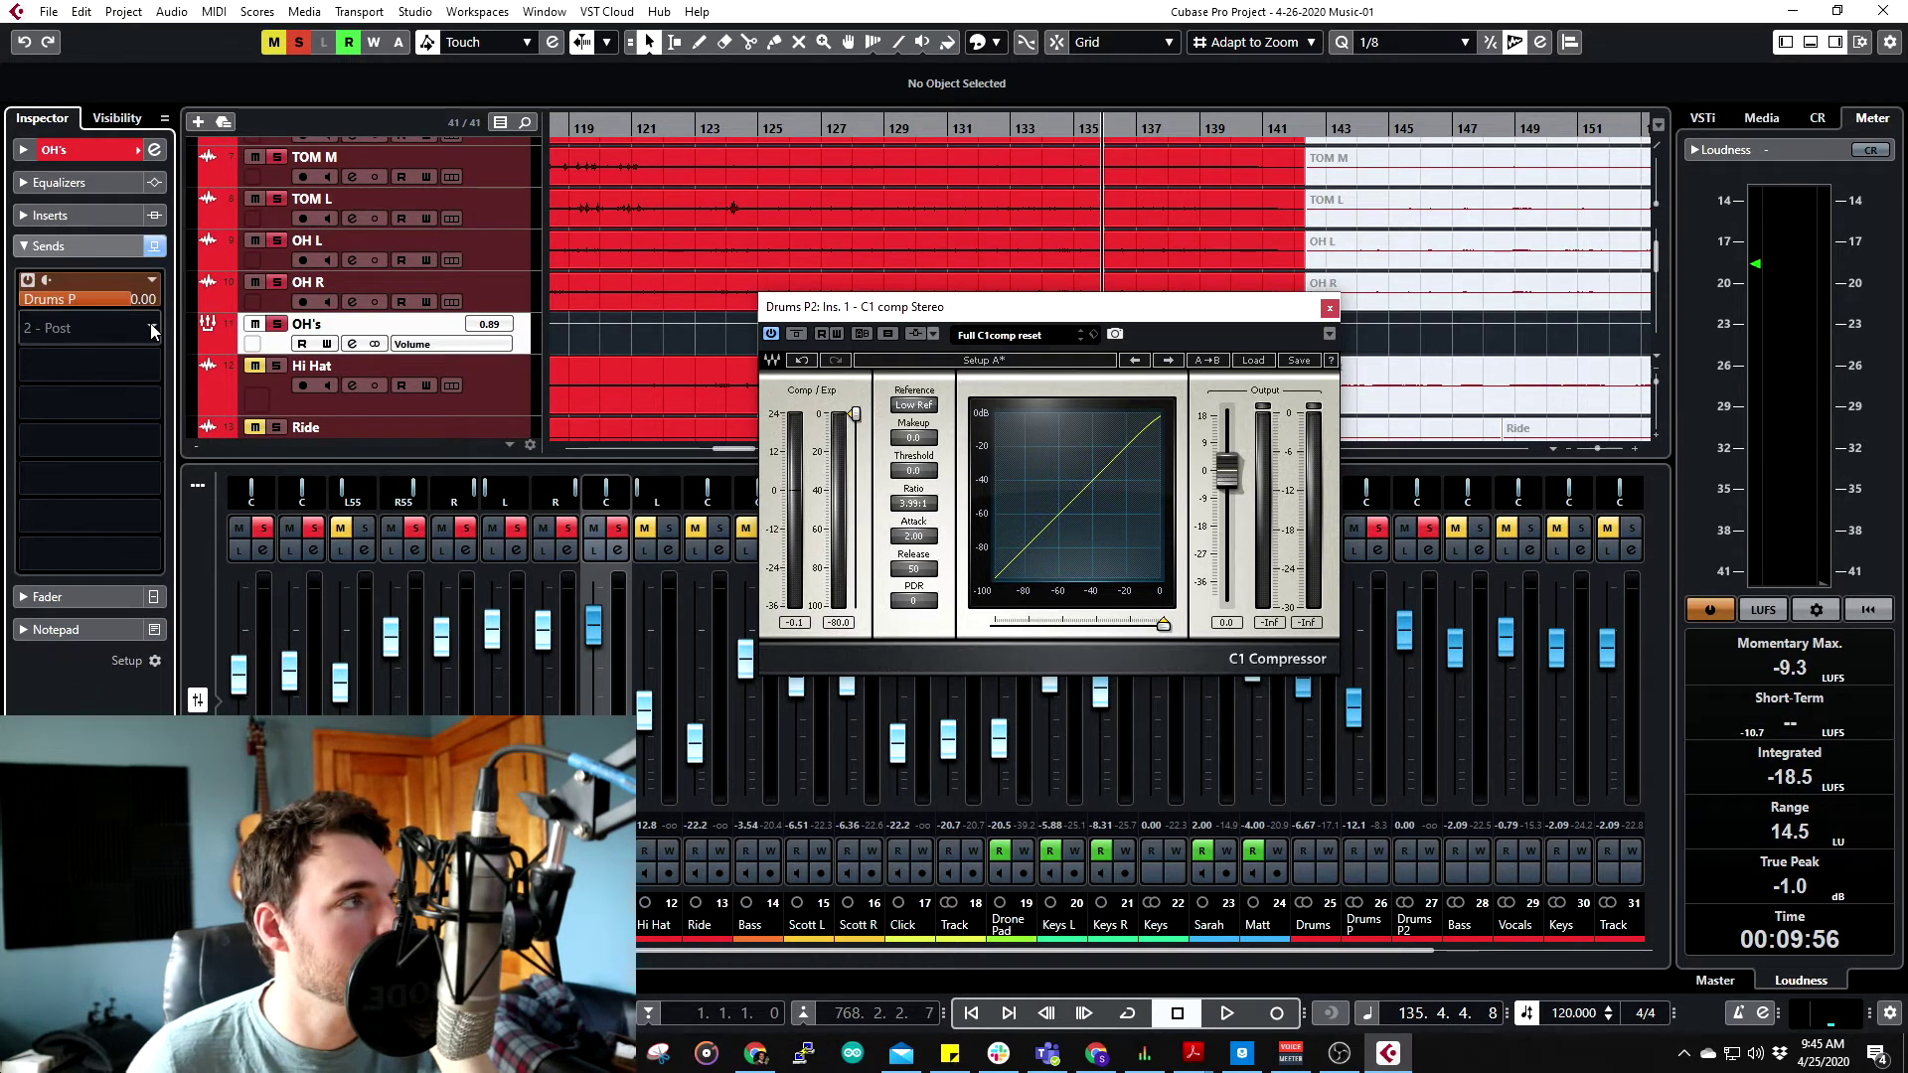
pyautogui.click(59, 299)
pyautogui.click(141, 595)
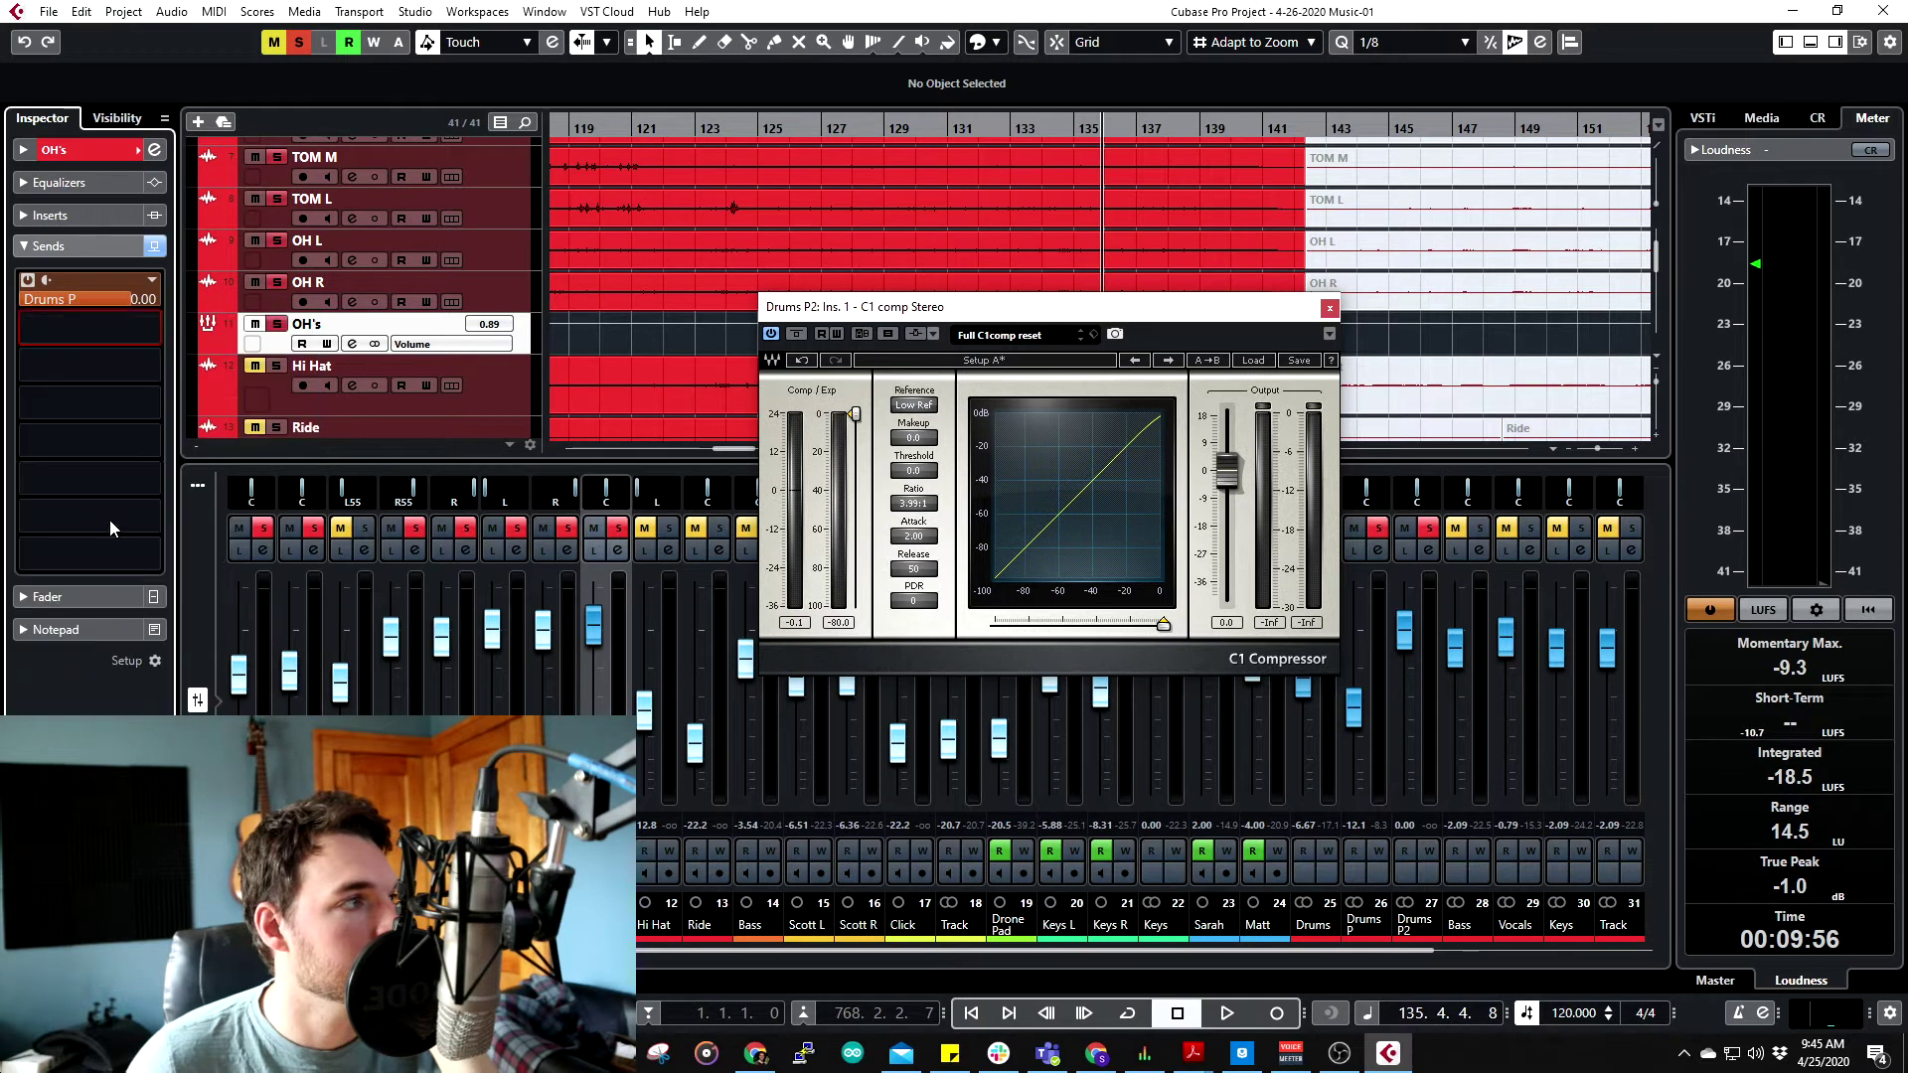
pyautogui.click(29, 318)
# - Reset the OH's group volume to 0.00
pyautogui.click(482, 339)
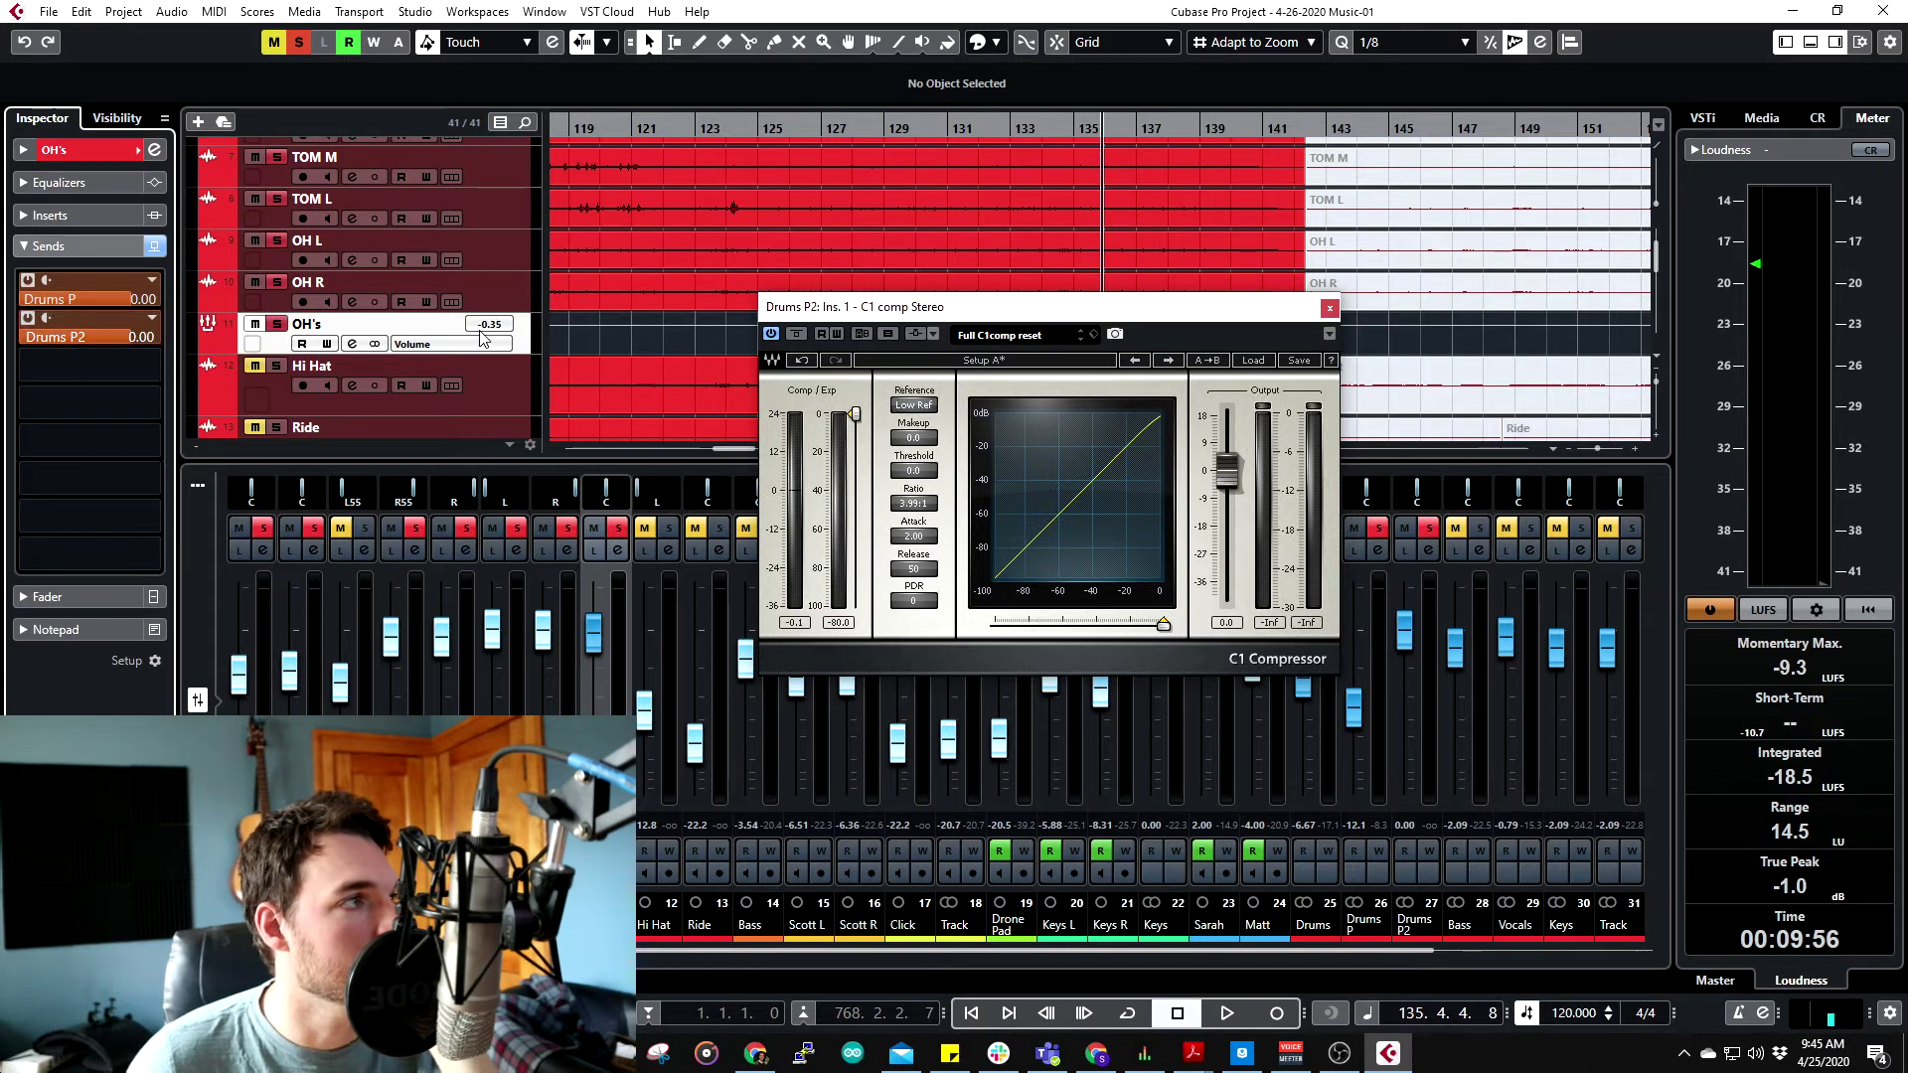
pyautogui.moveTo(502, 331); pyautogui.dragTo(500, 330)
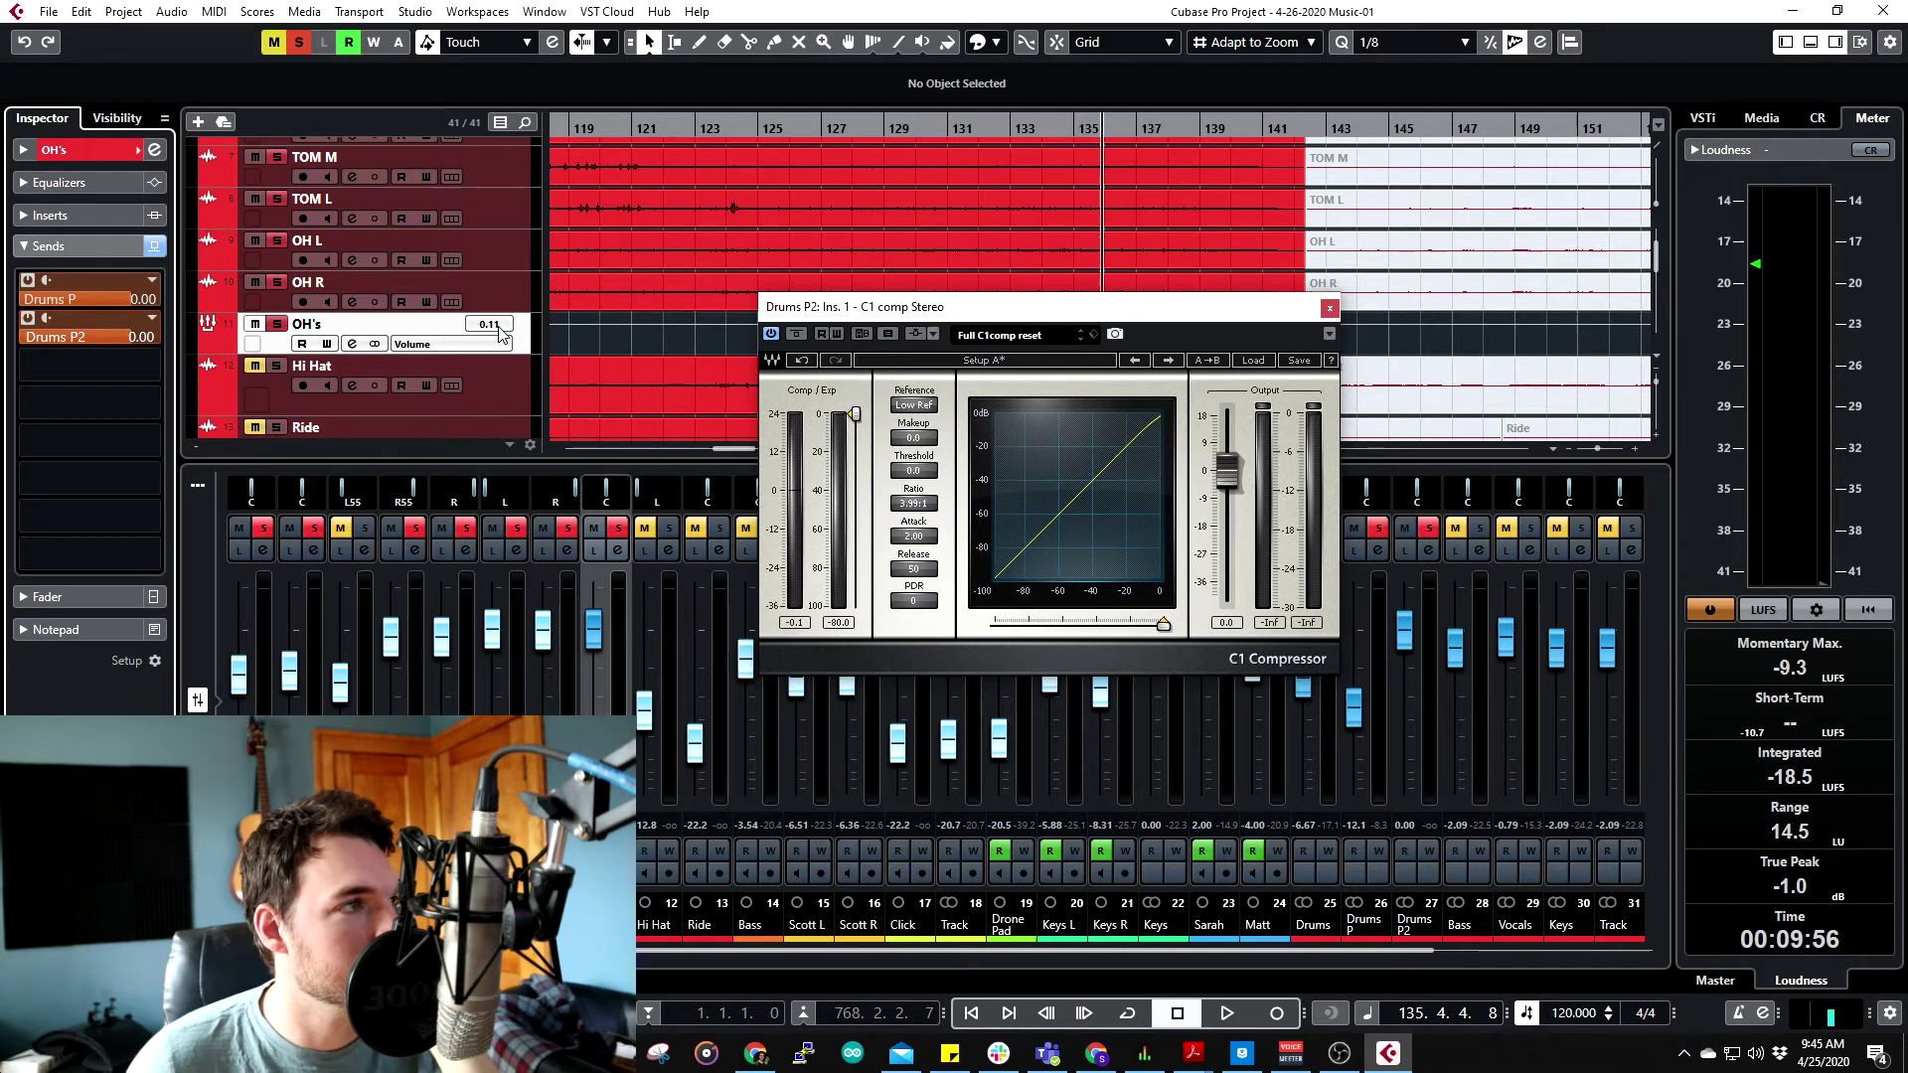
pyautogui.scroll(-2, 502, 334)
pyautogui.scroll(4, 501, 333)
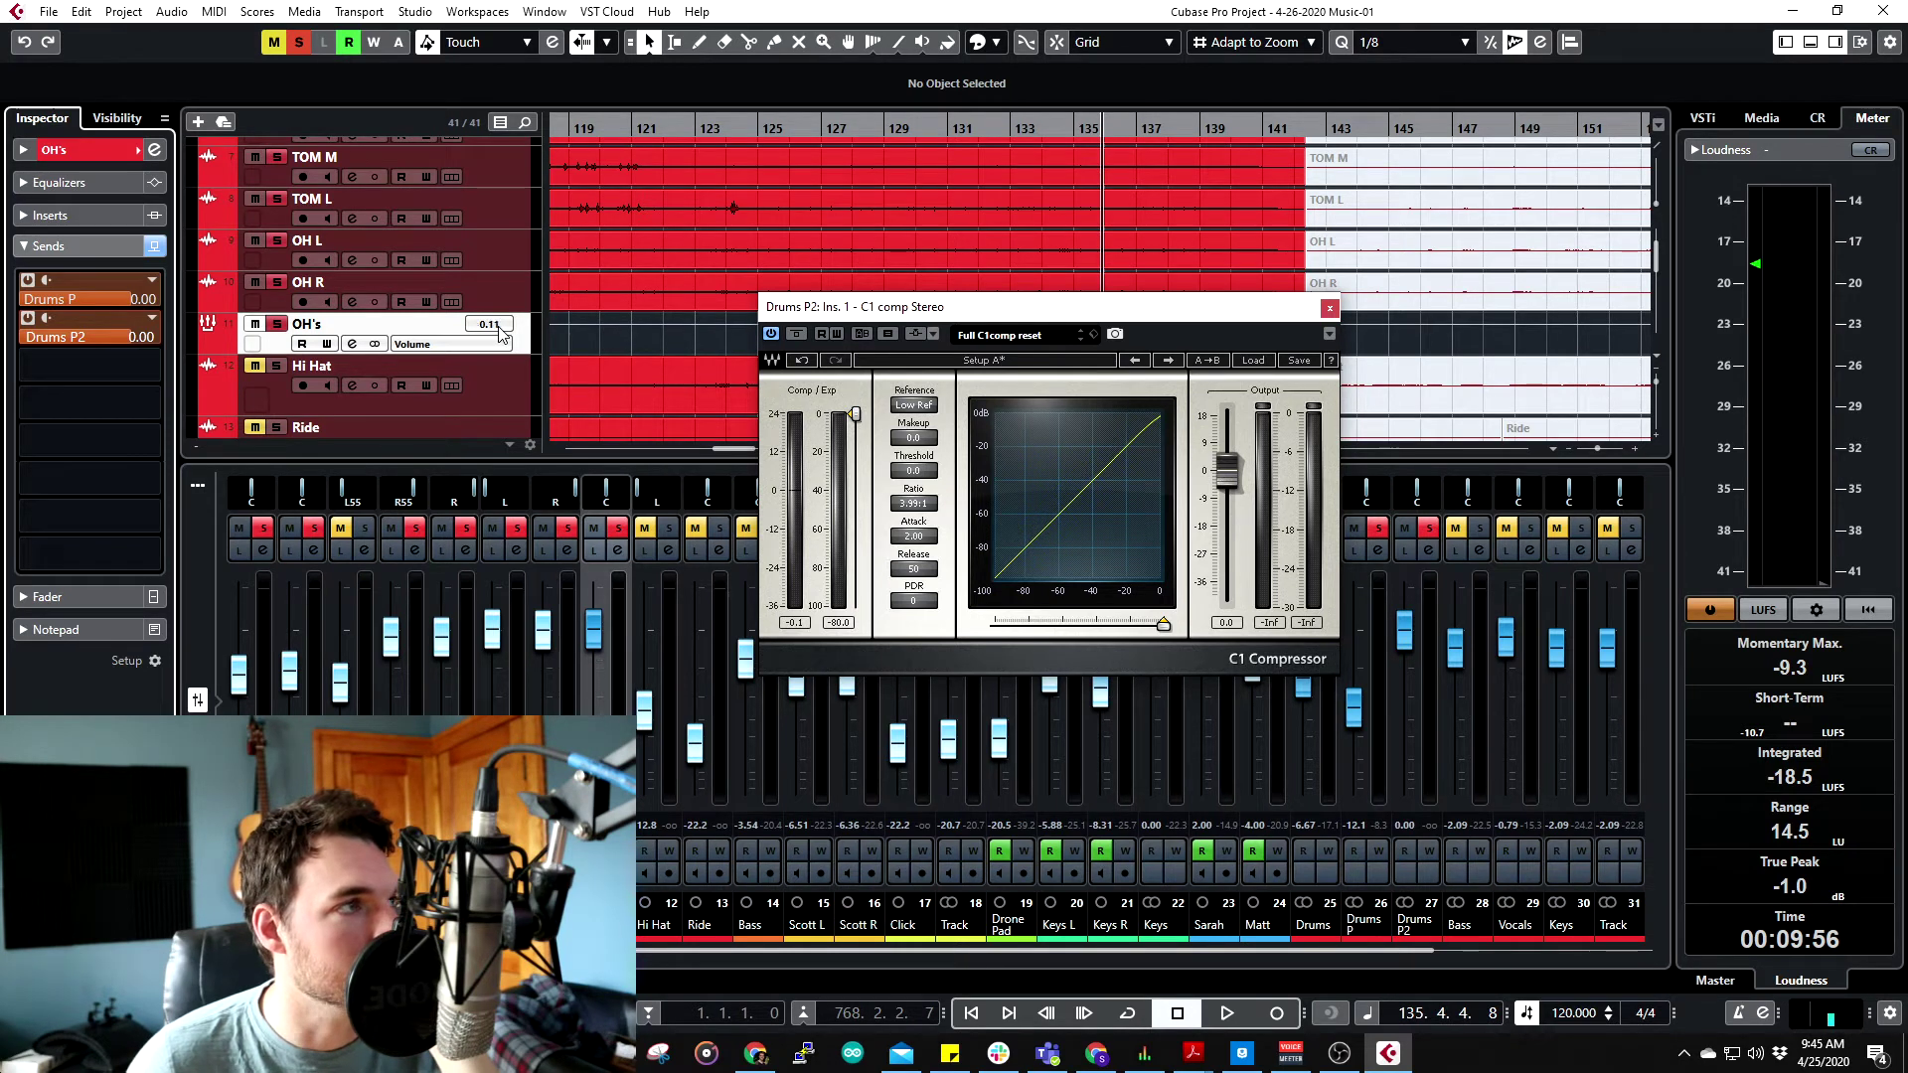
pyautogui.scroll(-4, 502, 334)
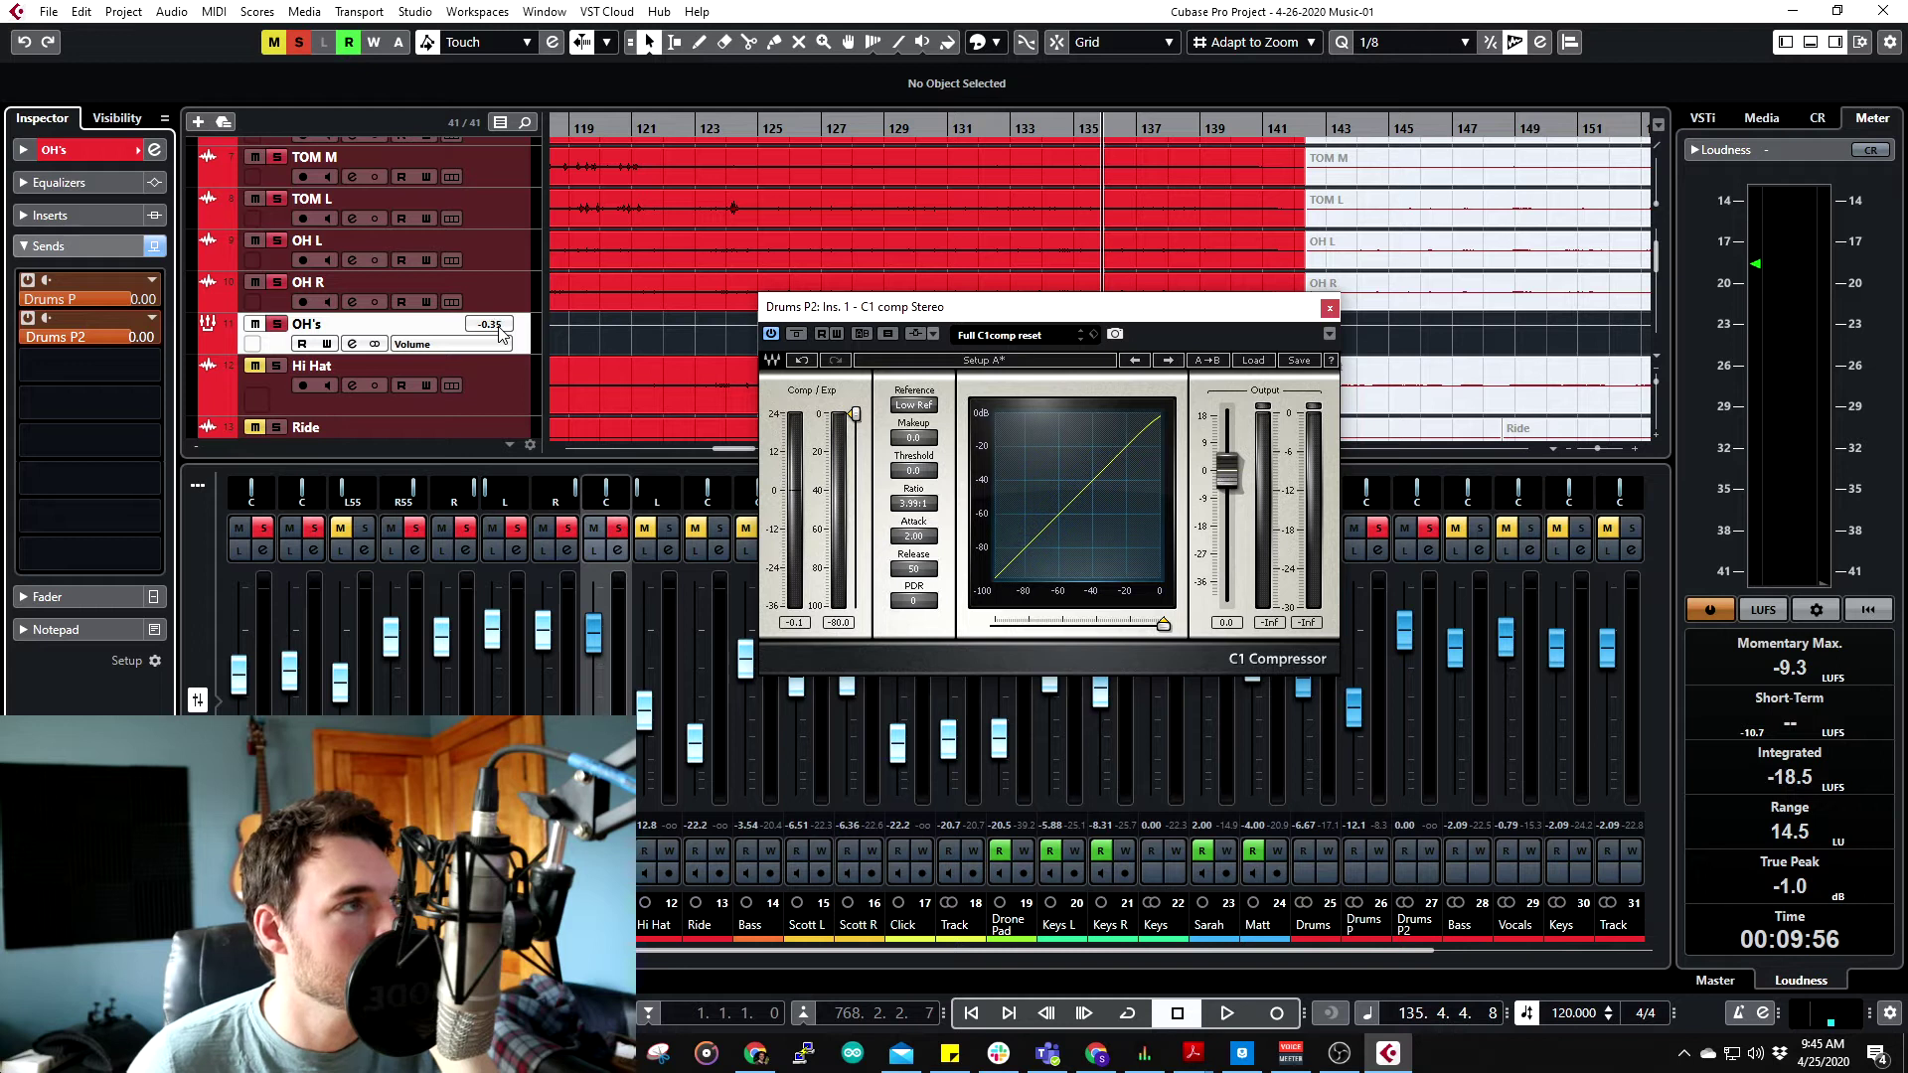
pyautogui.scroll(1, 502, 334)
pyautogui.keyDown('ctrl'); pyautogui.click(501, 334); pyautogui.keyUp('ctrl')
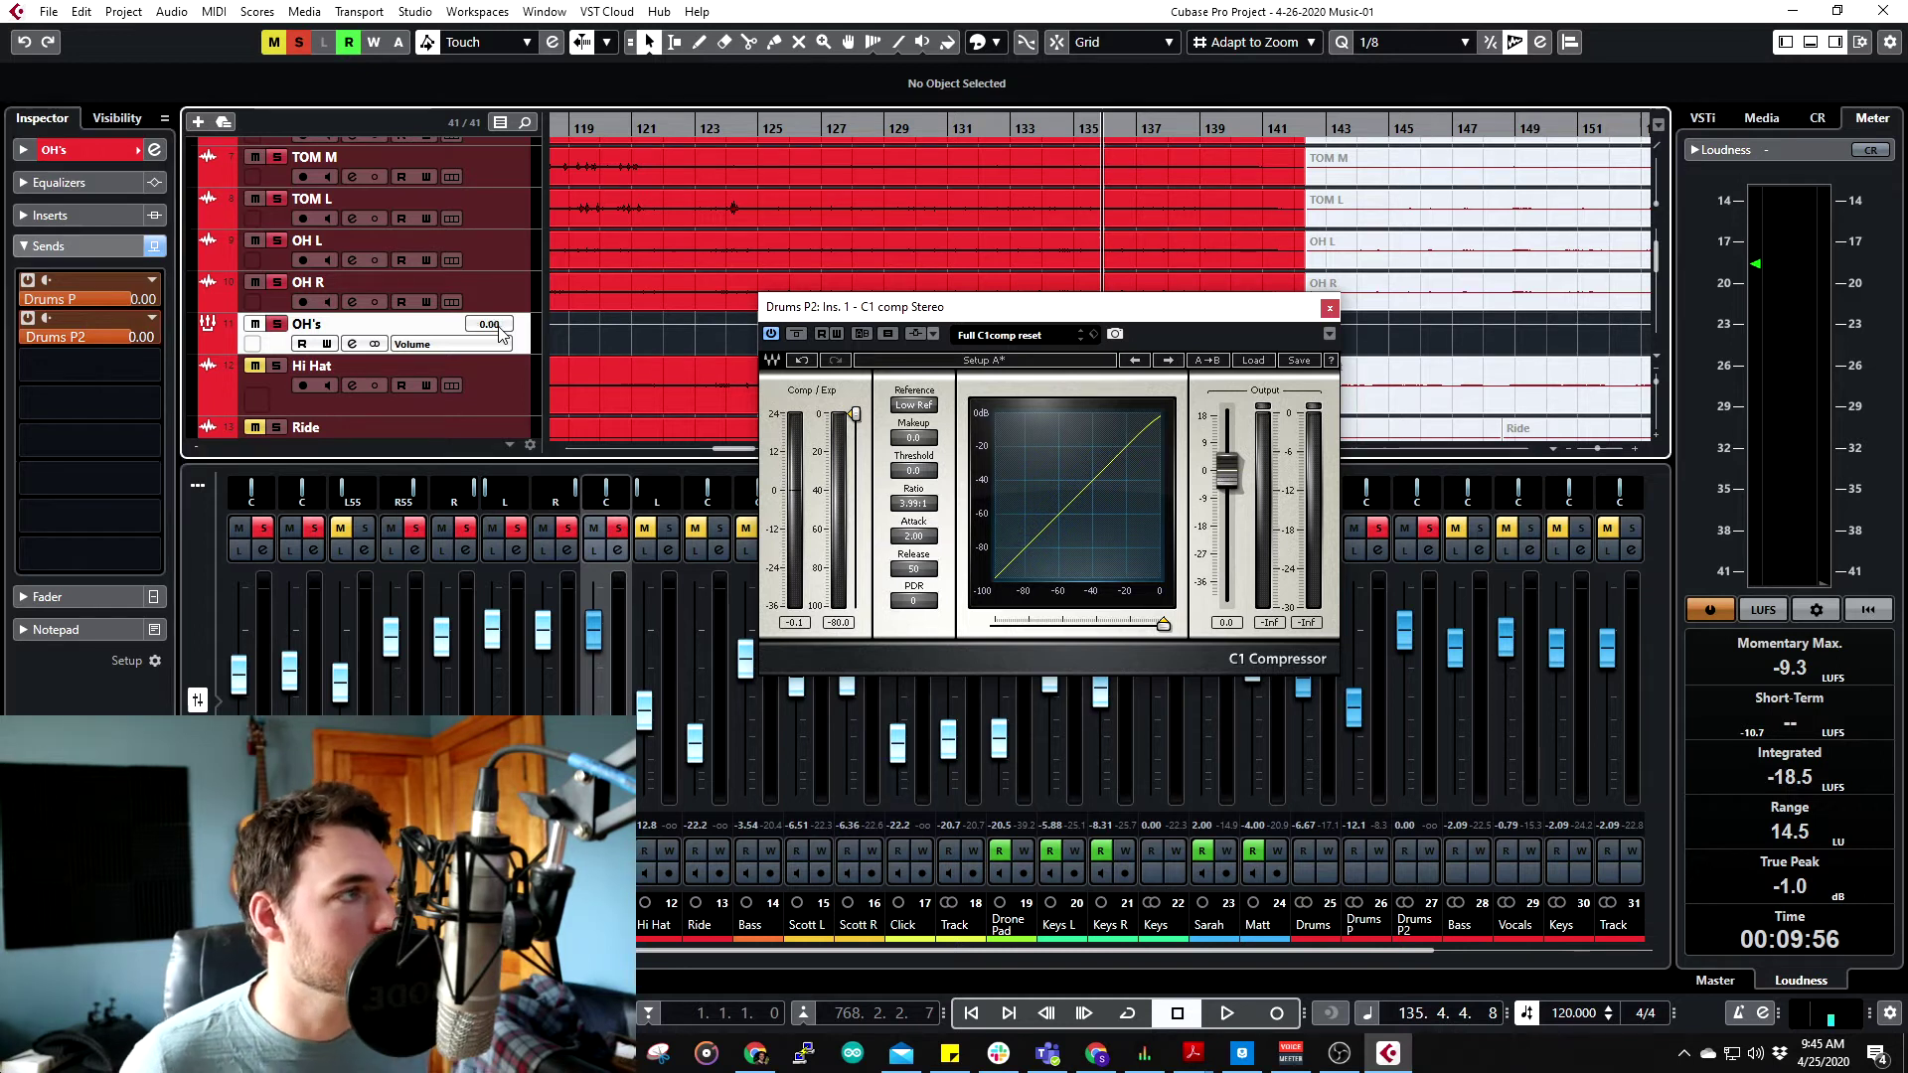
pyautogui.scroll(-1, 604, 373)
pyautogui.scroll(-8, 596, 363)
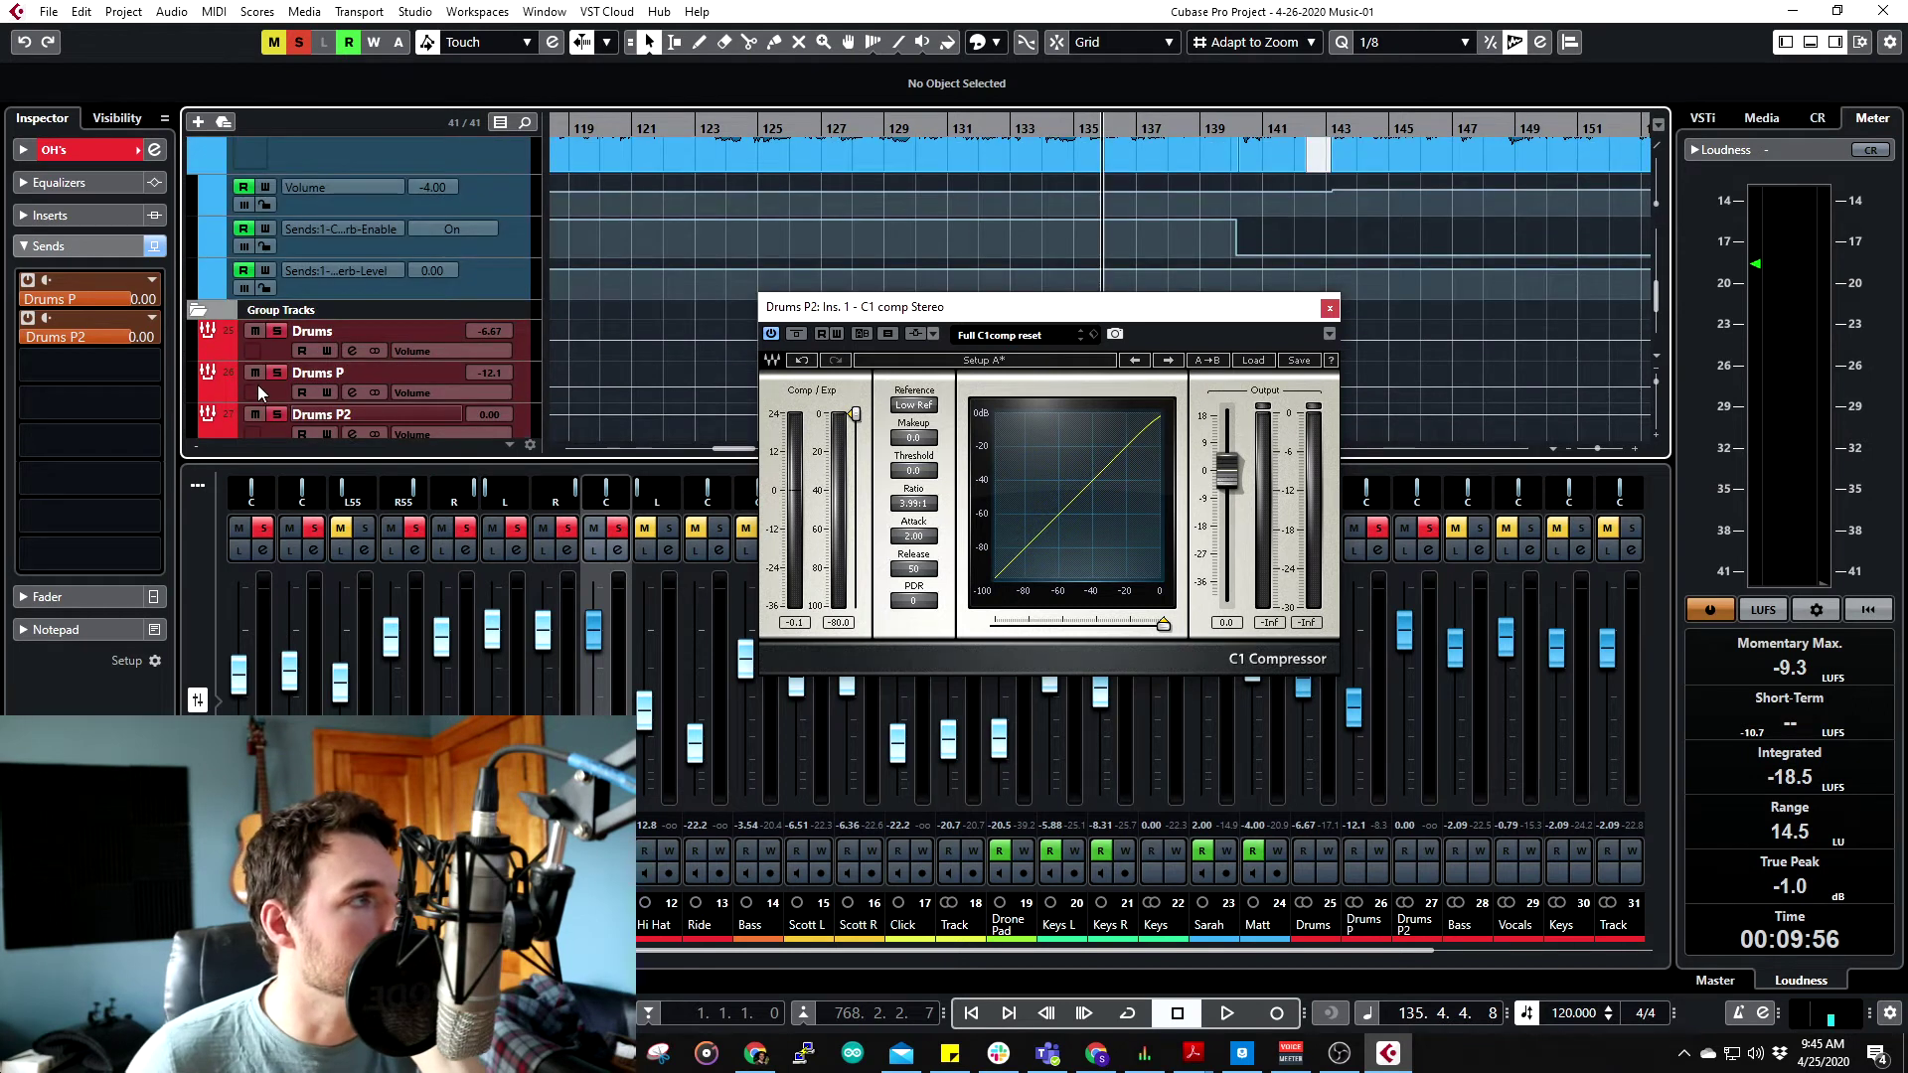
# - Move the C1 window aside and start playback from bar 127
pyautogui.moveTo(873, 315); pyautogui.dragTo(1013, 300)
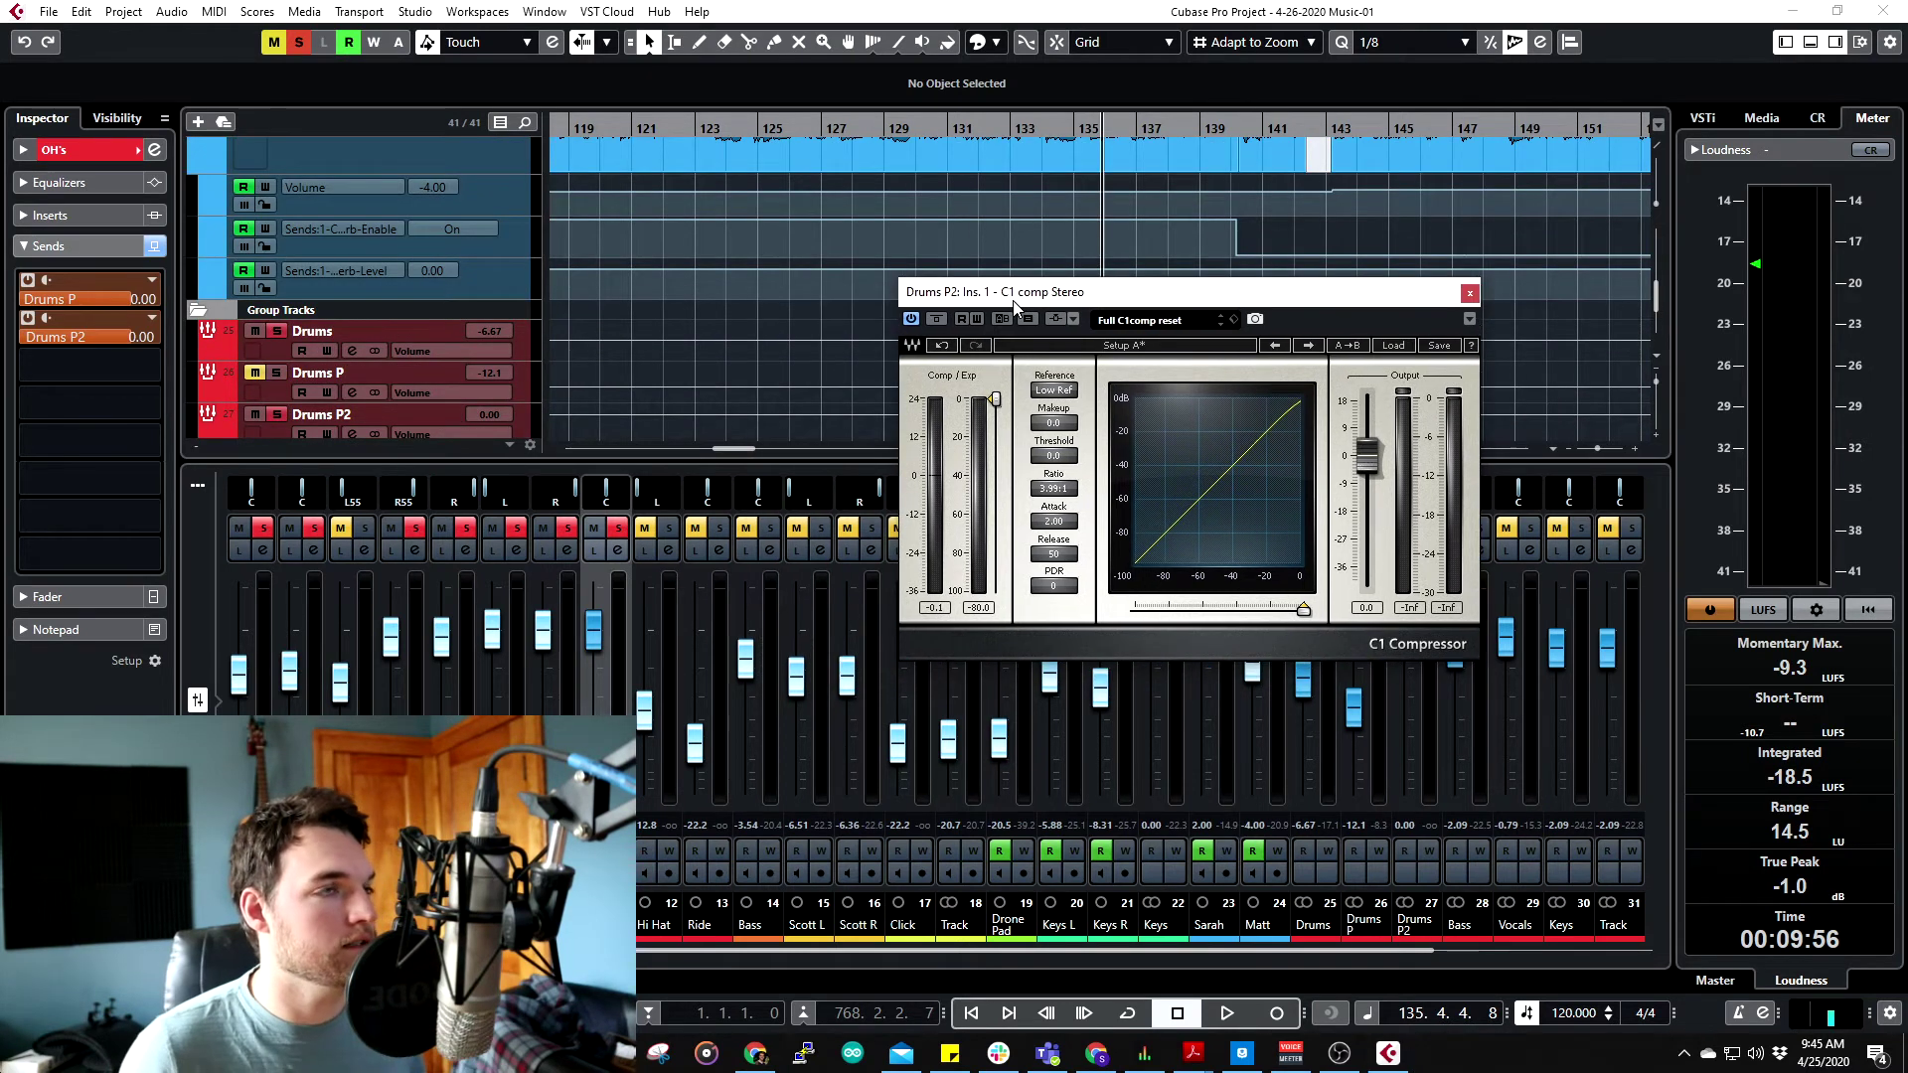
pyautogui.scroll(10, 715, 298)
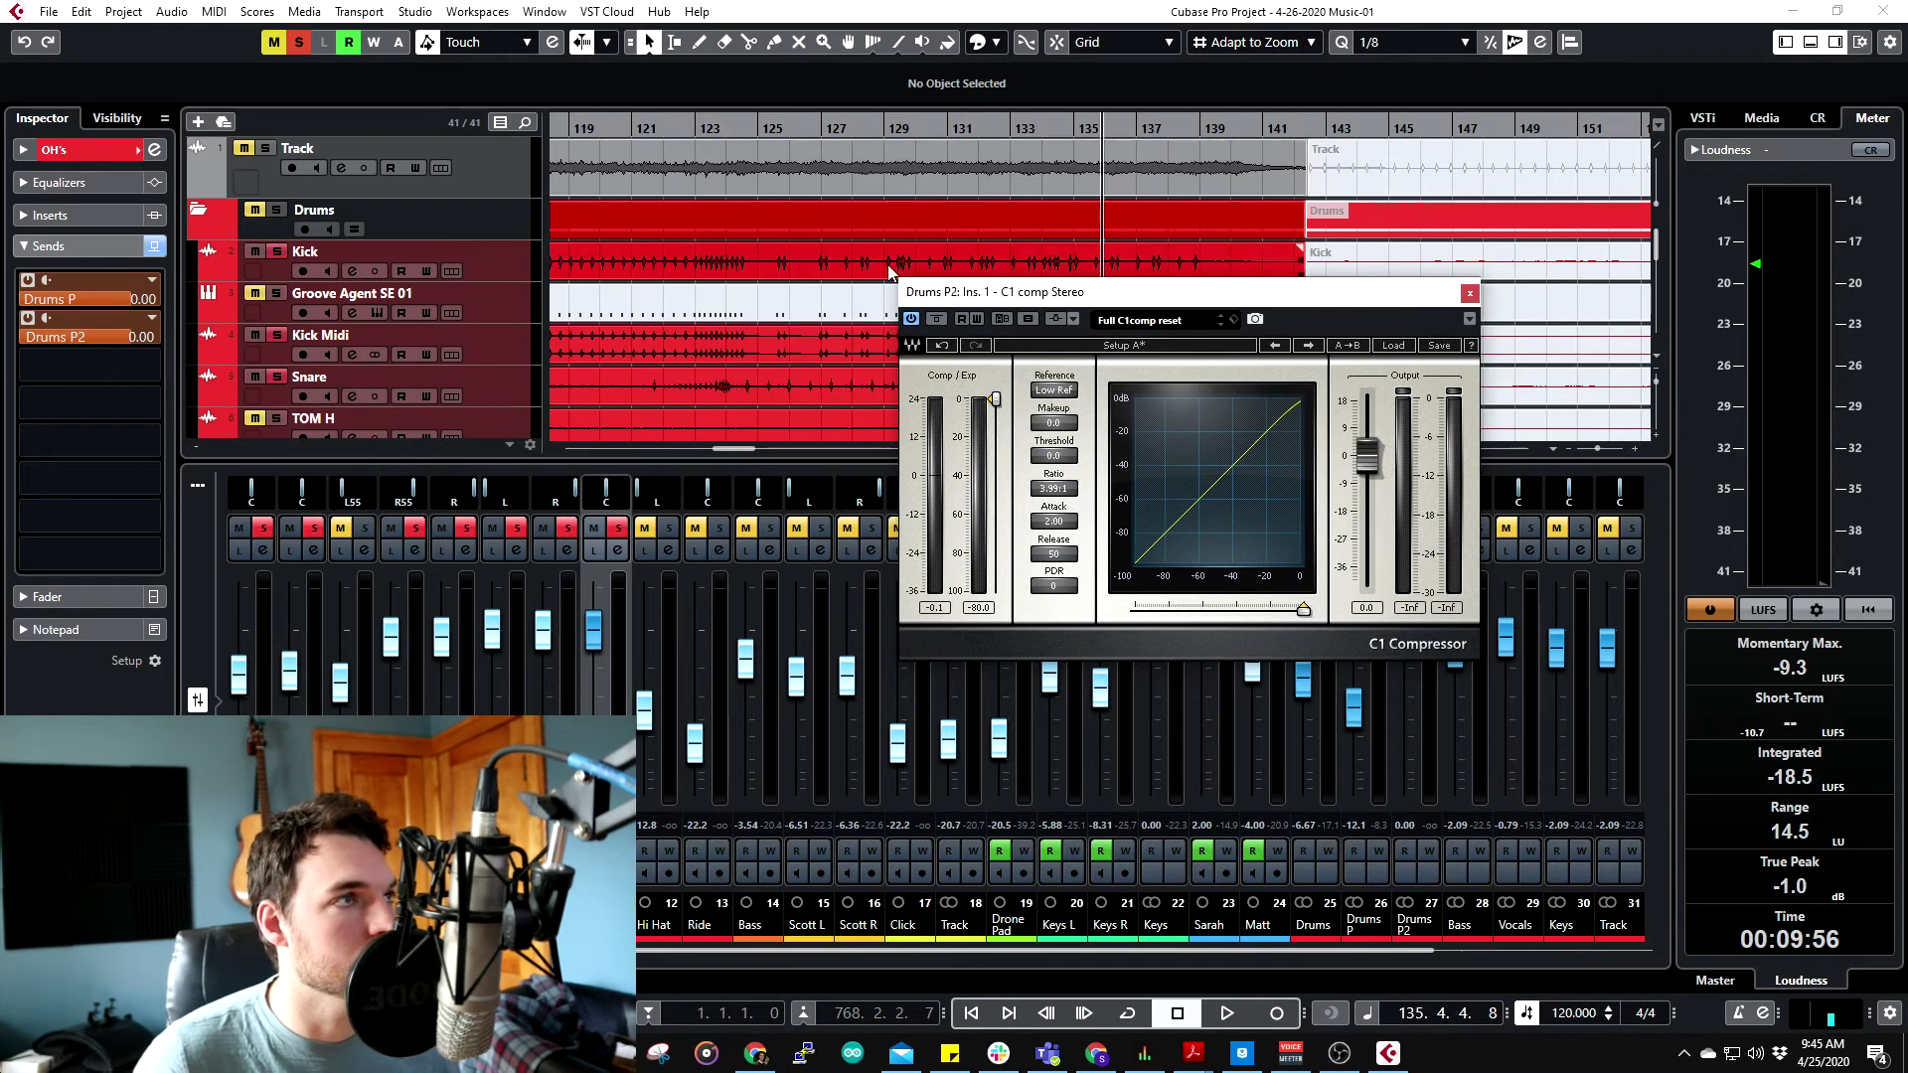
pyautogui.click(835, 129)
pyautogui.press('space')
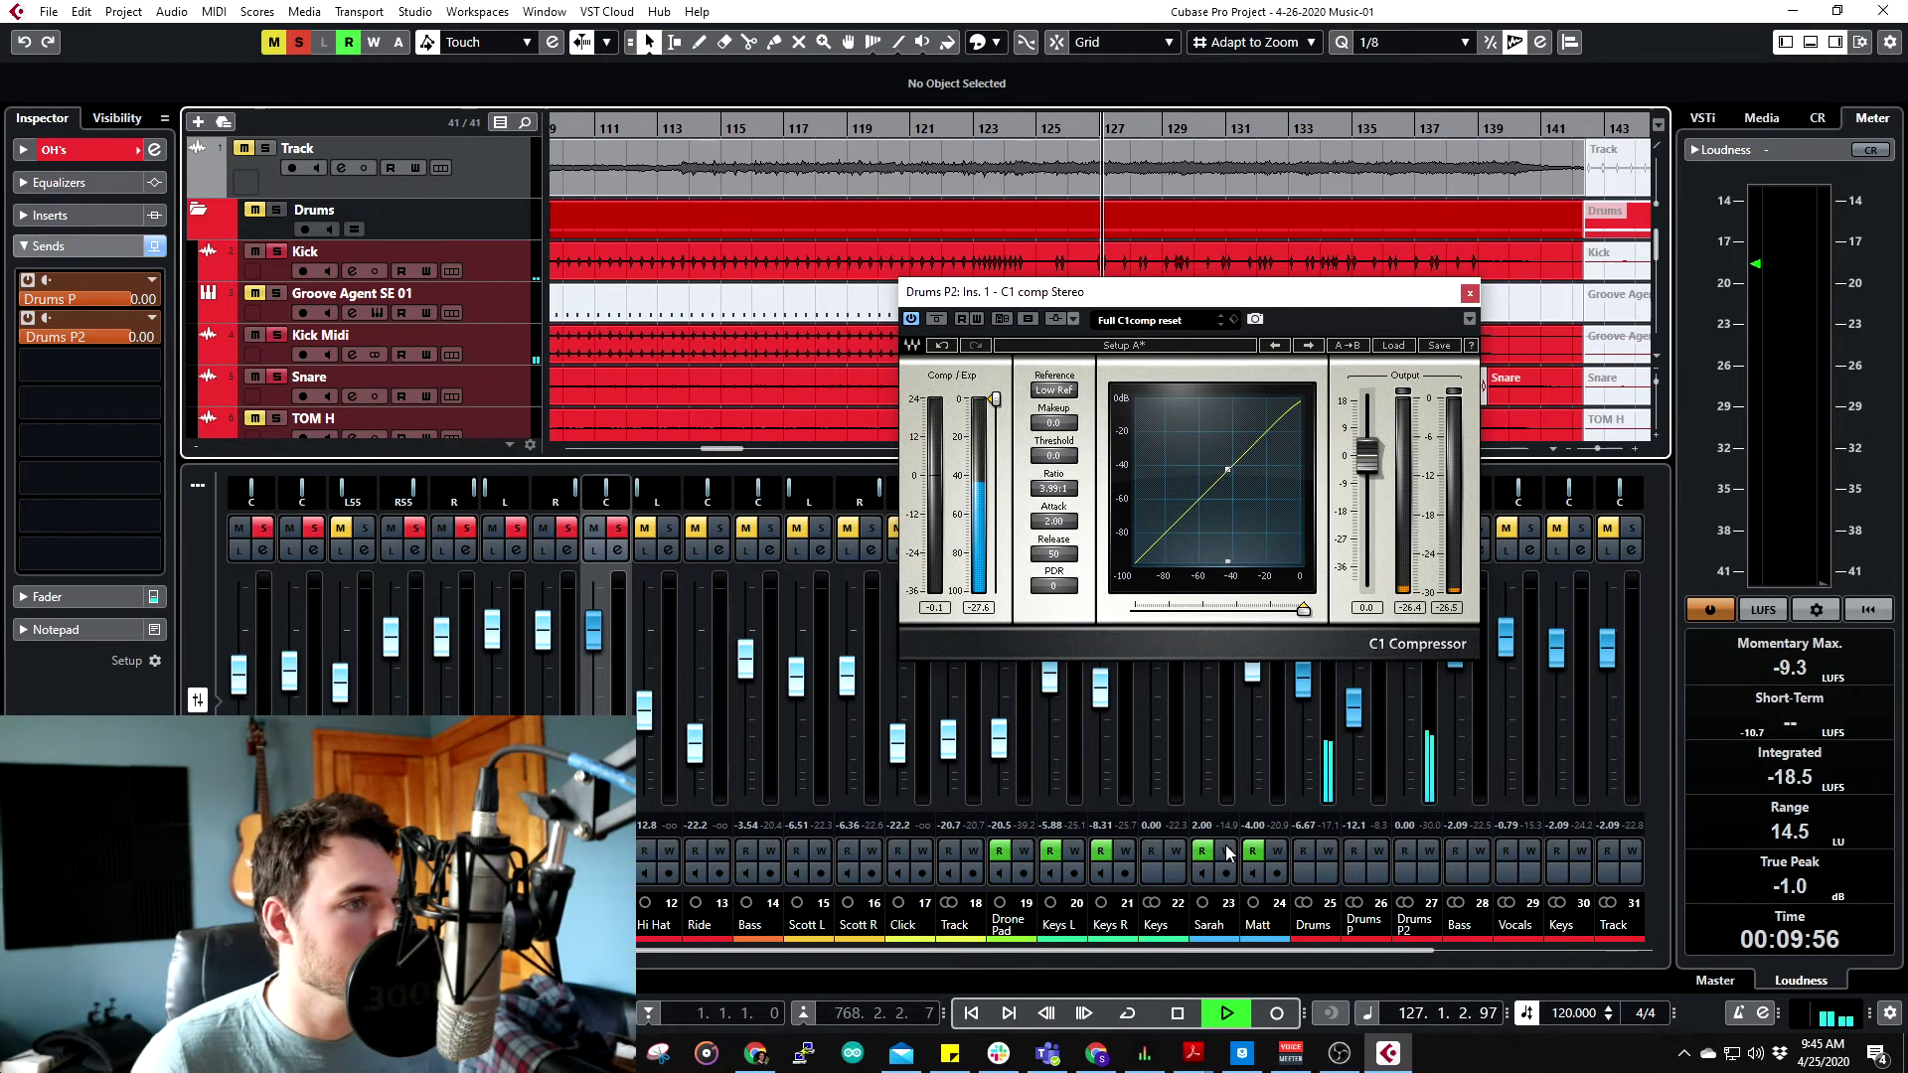
# - Set the Drums P2 fader to about -0.98 and lower the C1 threshold to about -11.6
pyautogui.moveTo(1129, 952); pyautogui.dragTo(1338, 946)
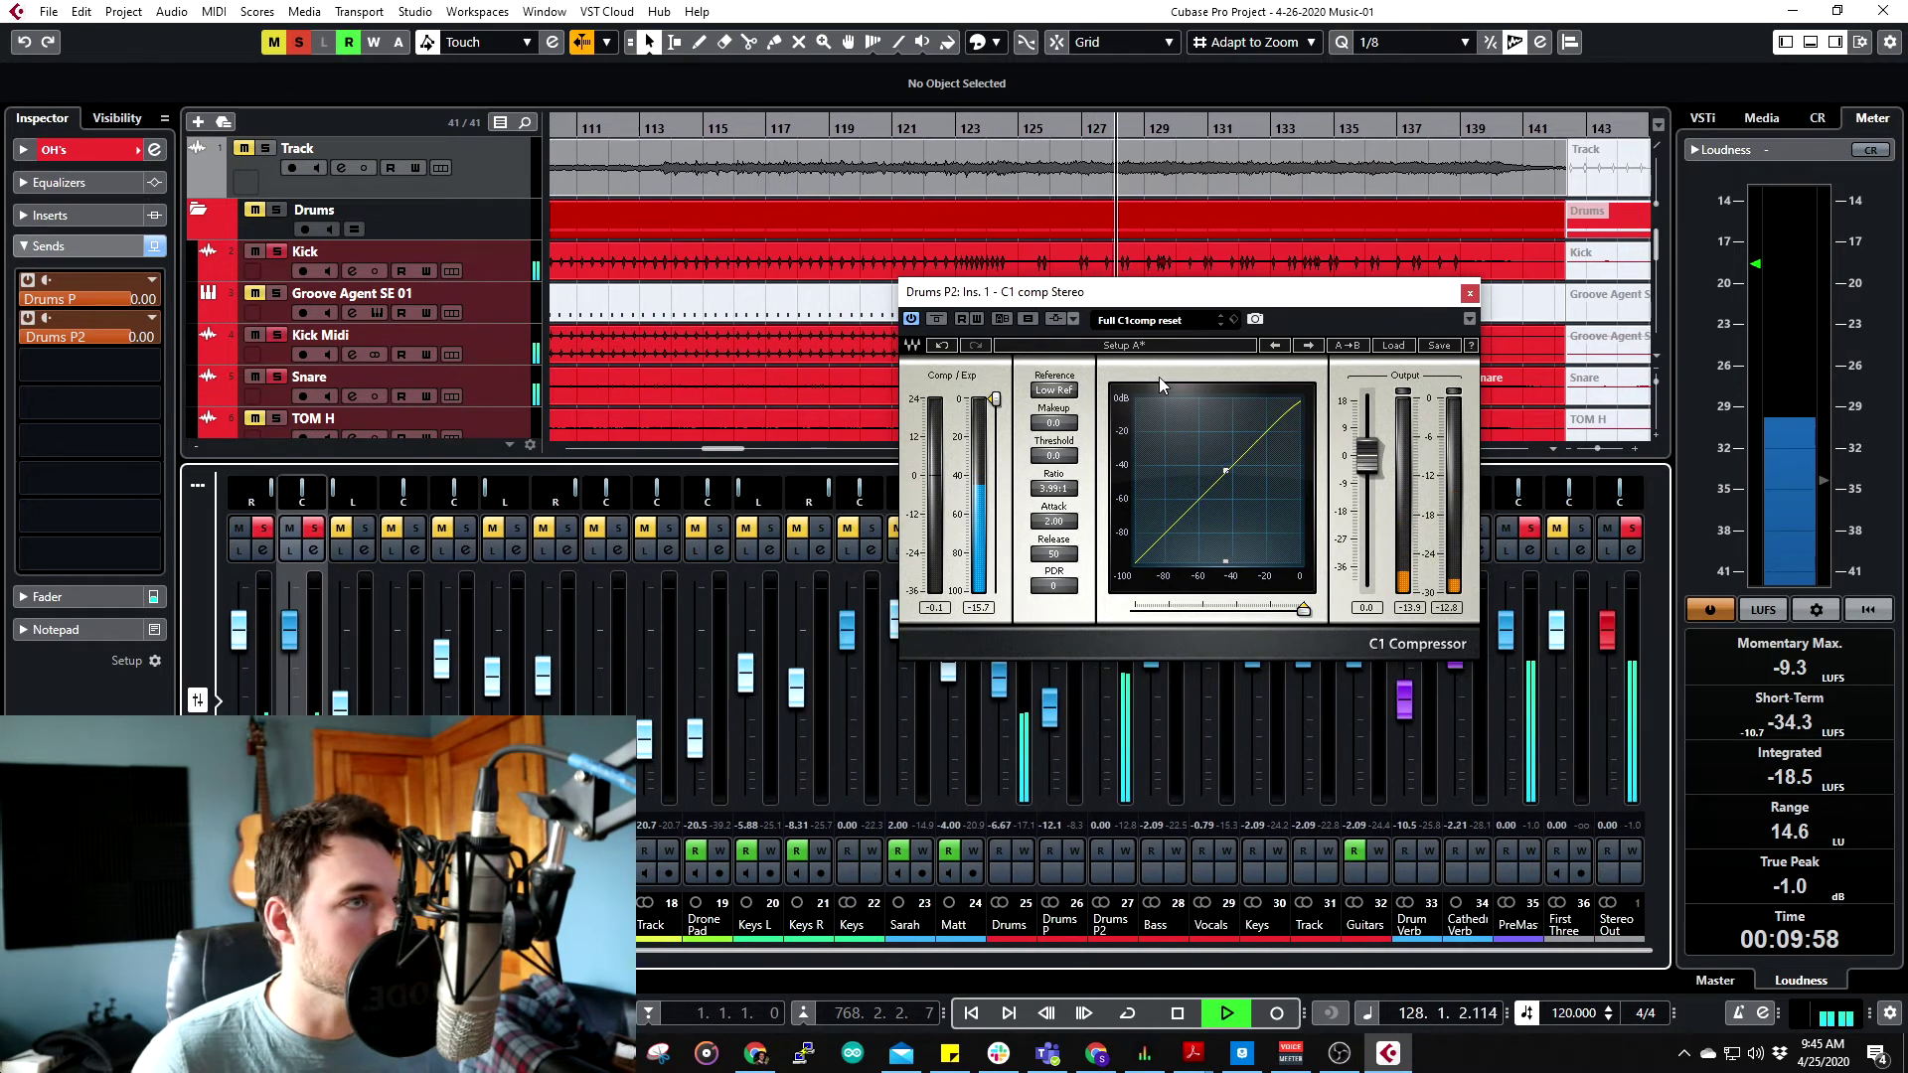
pyautogui.moveTo(1138, 296); pyautogui.dragTo(453, 380)
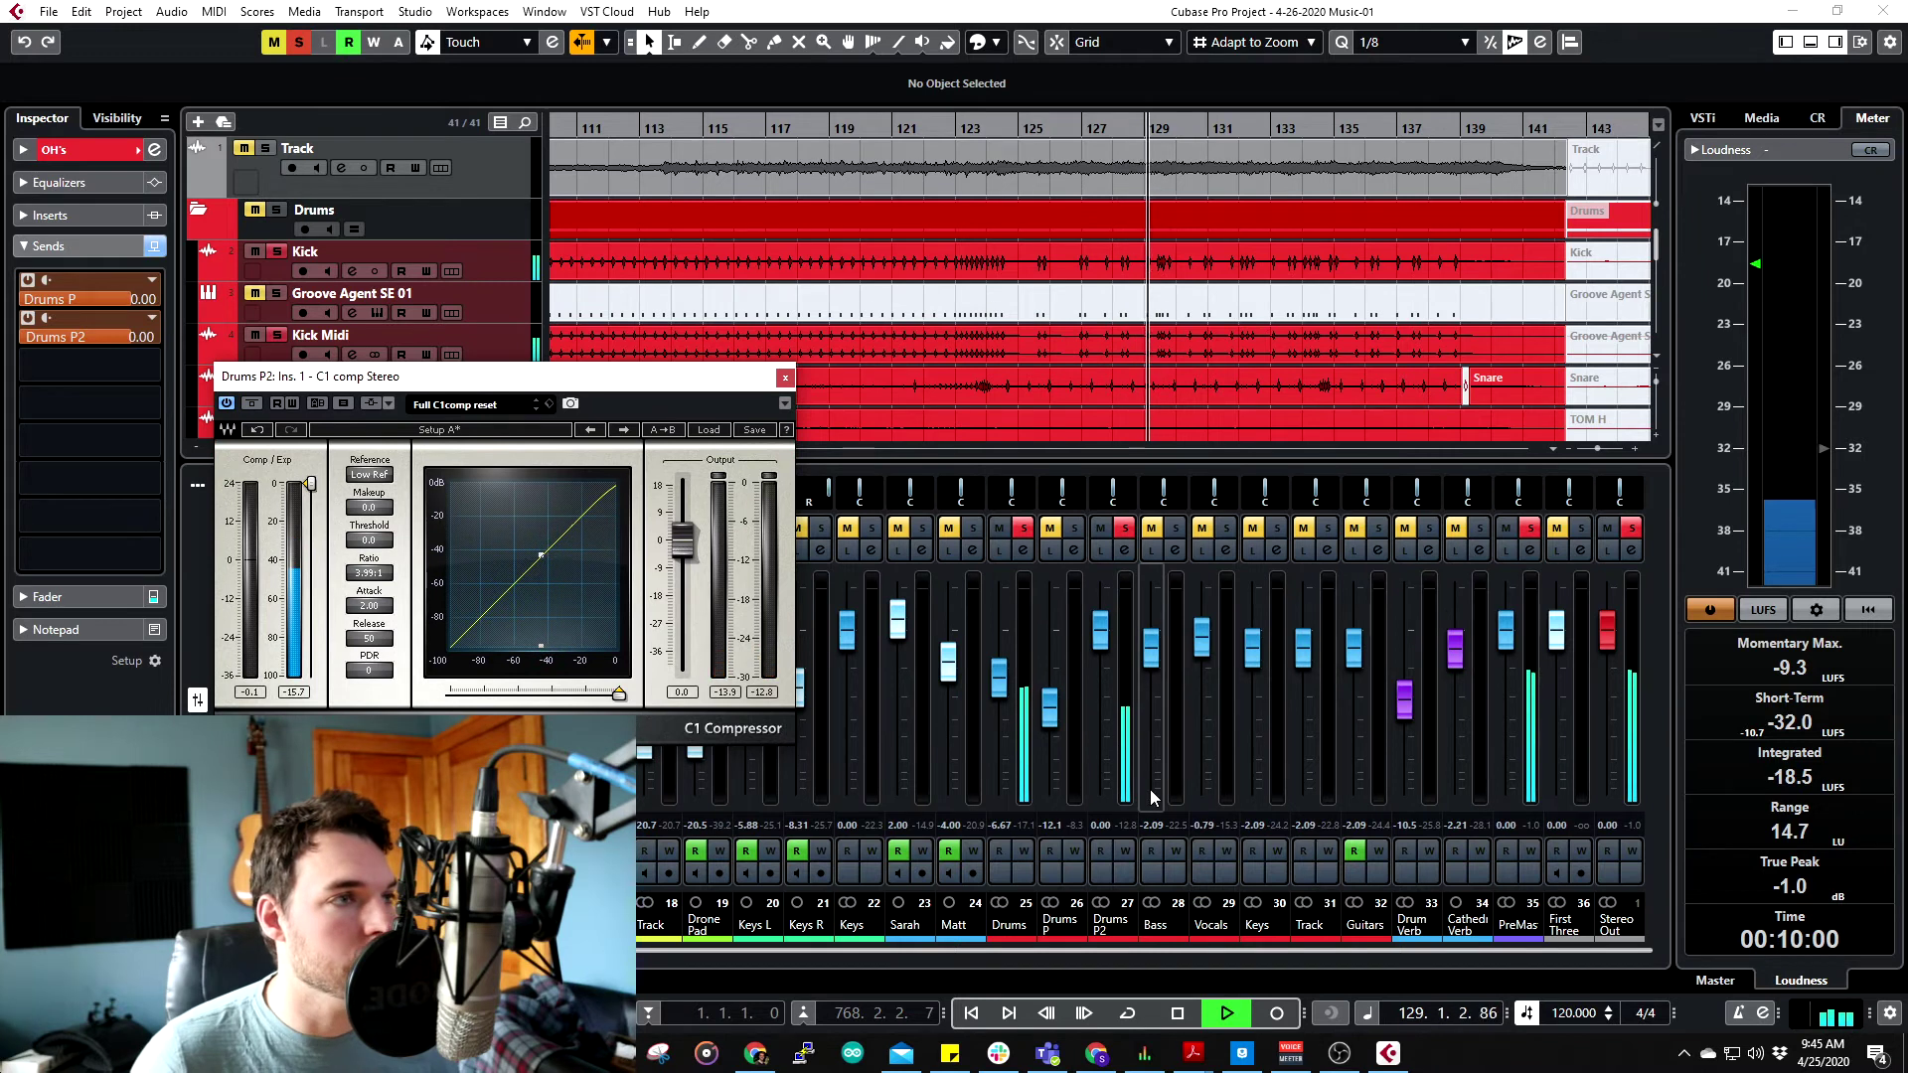
pyautogui.moveTo(1096, 632); pyautogui.dragTo(1099, 671)
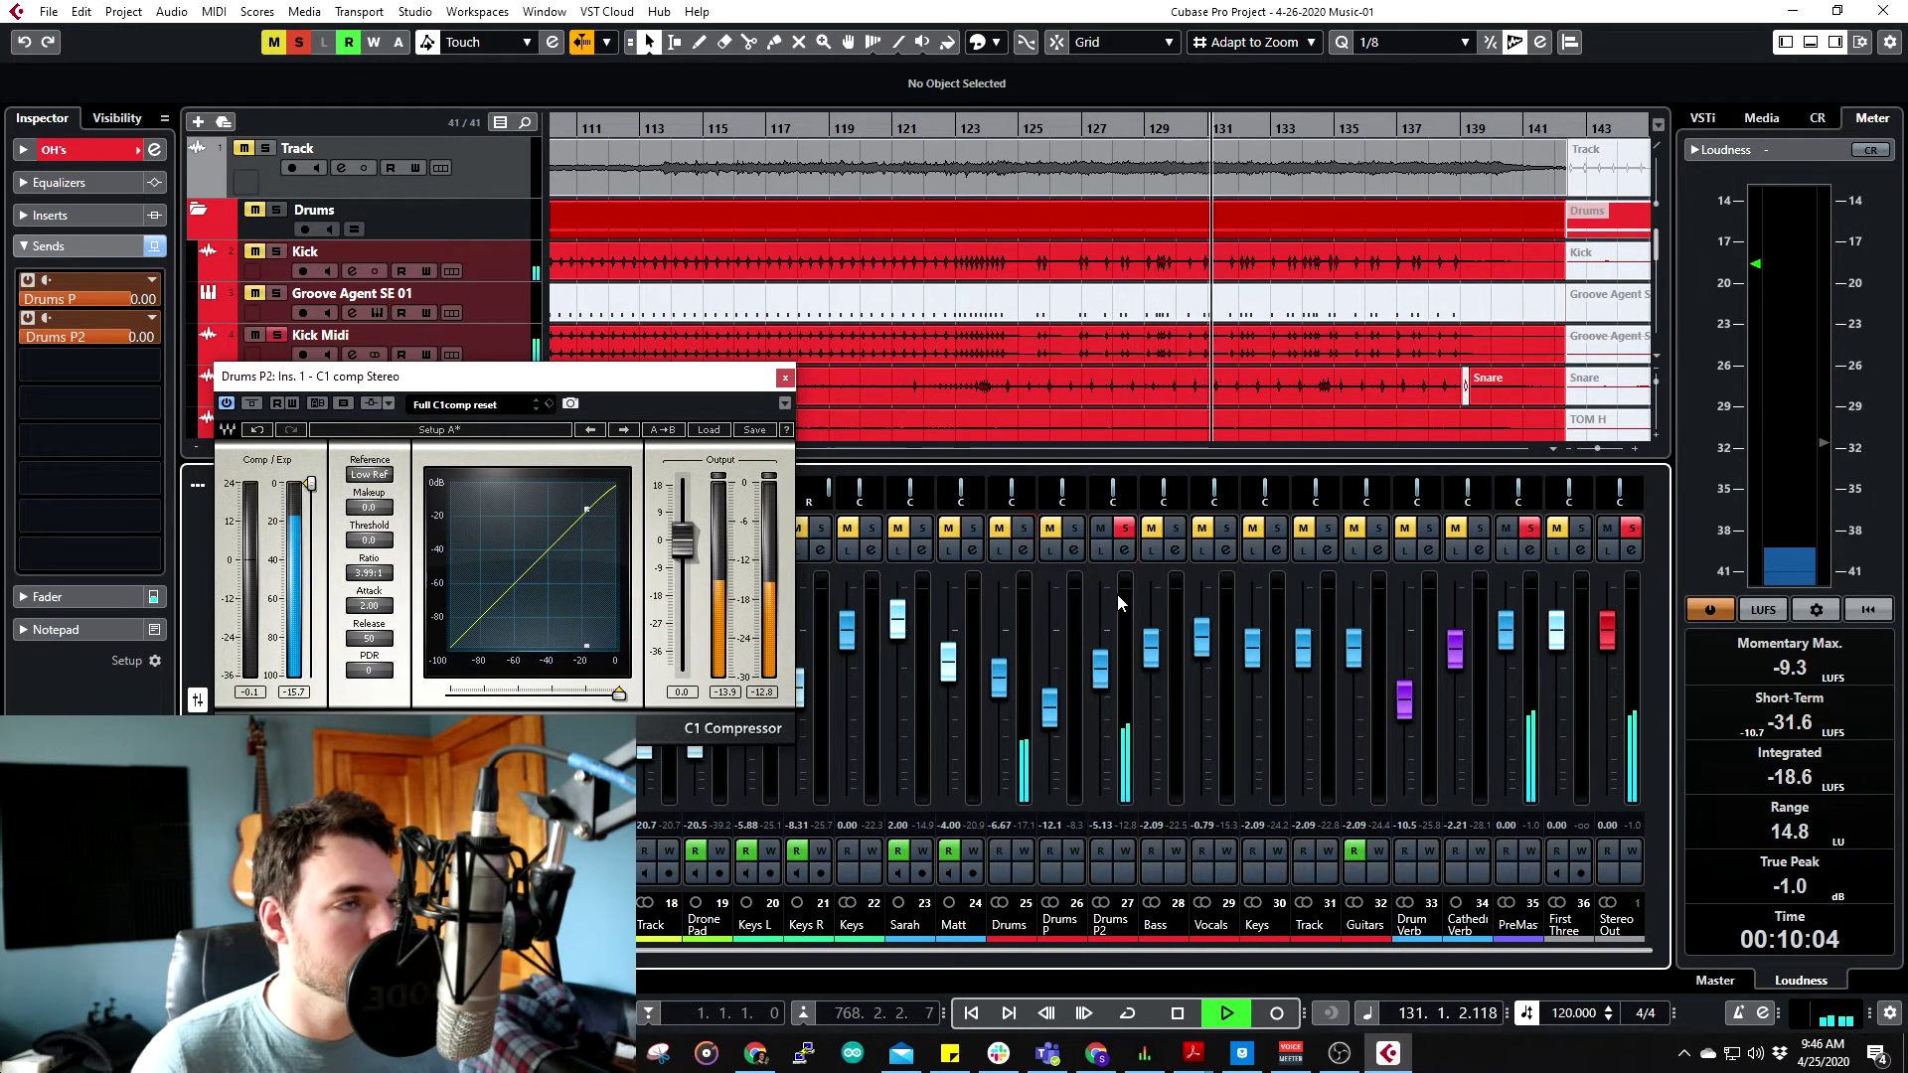
pyautogui.moveTo(1100, 669); pyautogui.dragTo(1097, 643)
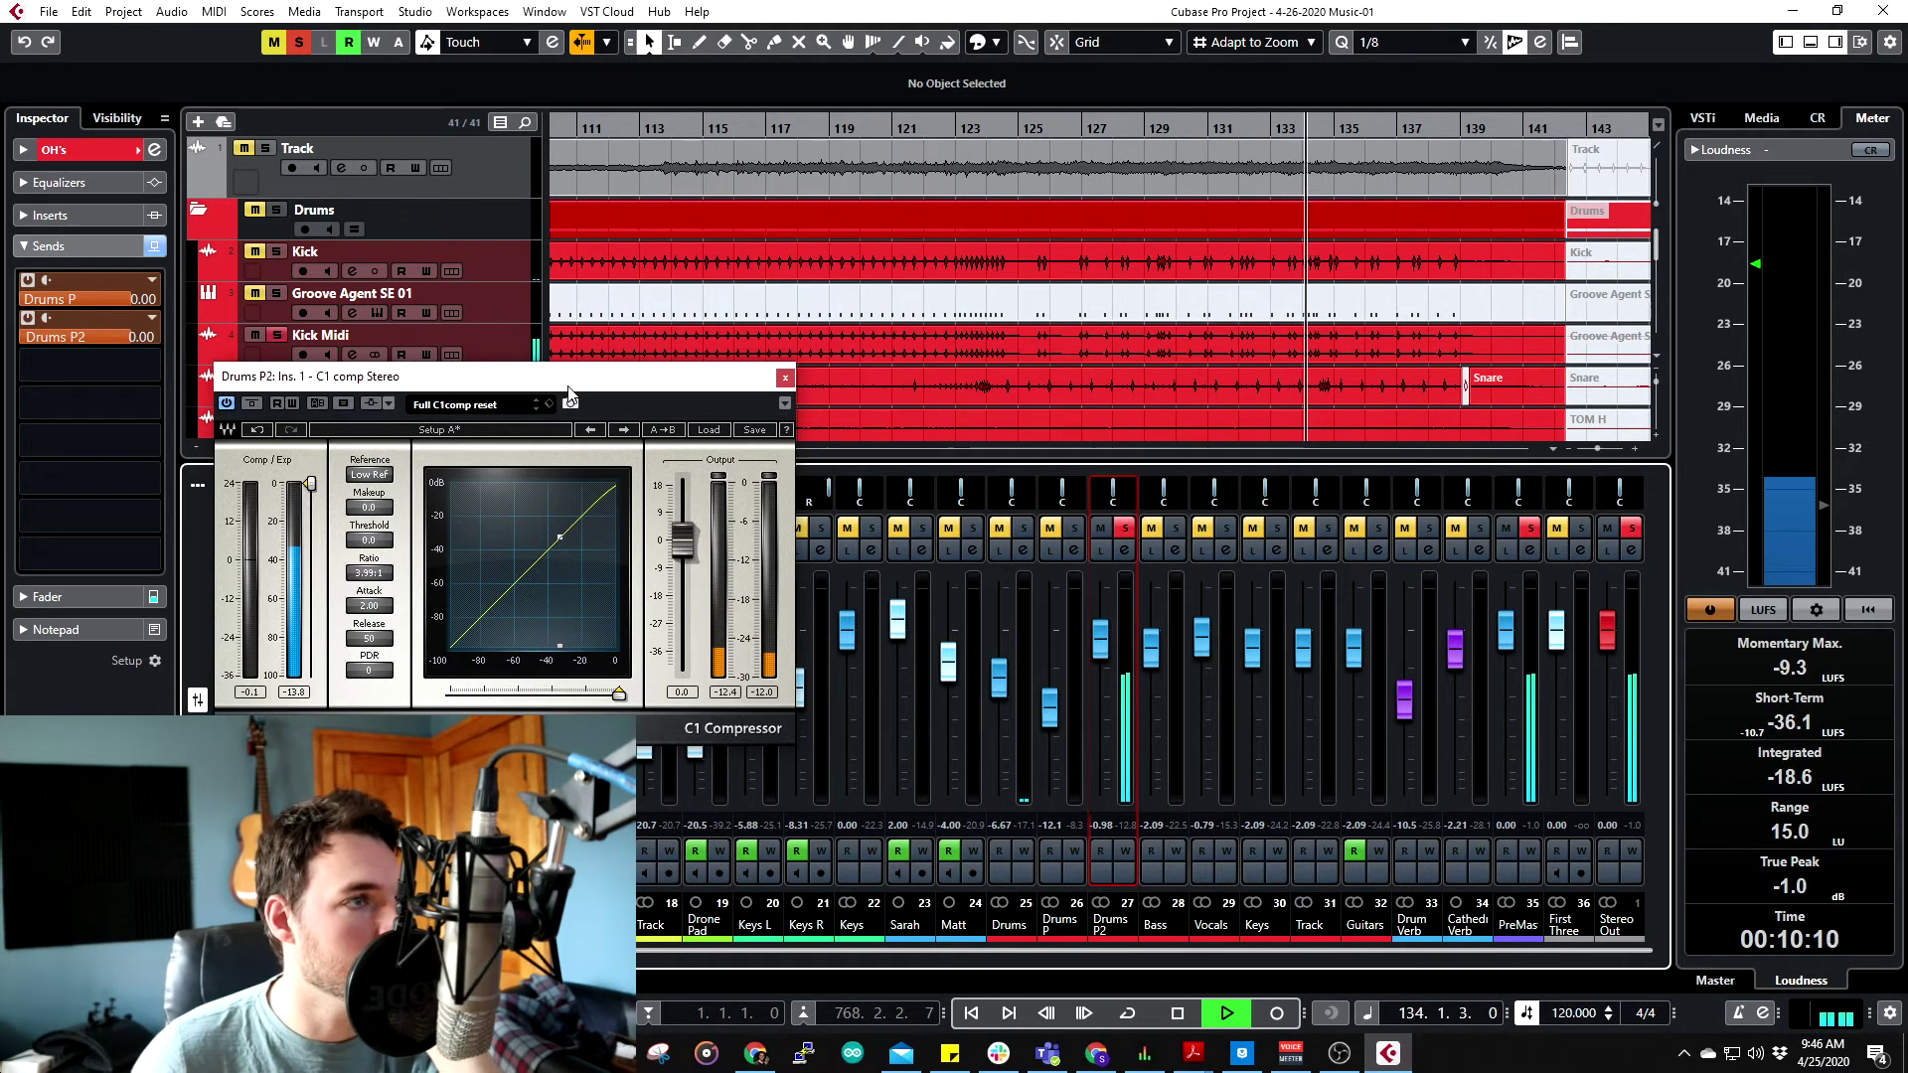
pyautogui.moveTo(568, 395); pyautogui.dragTo(586, 388)
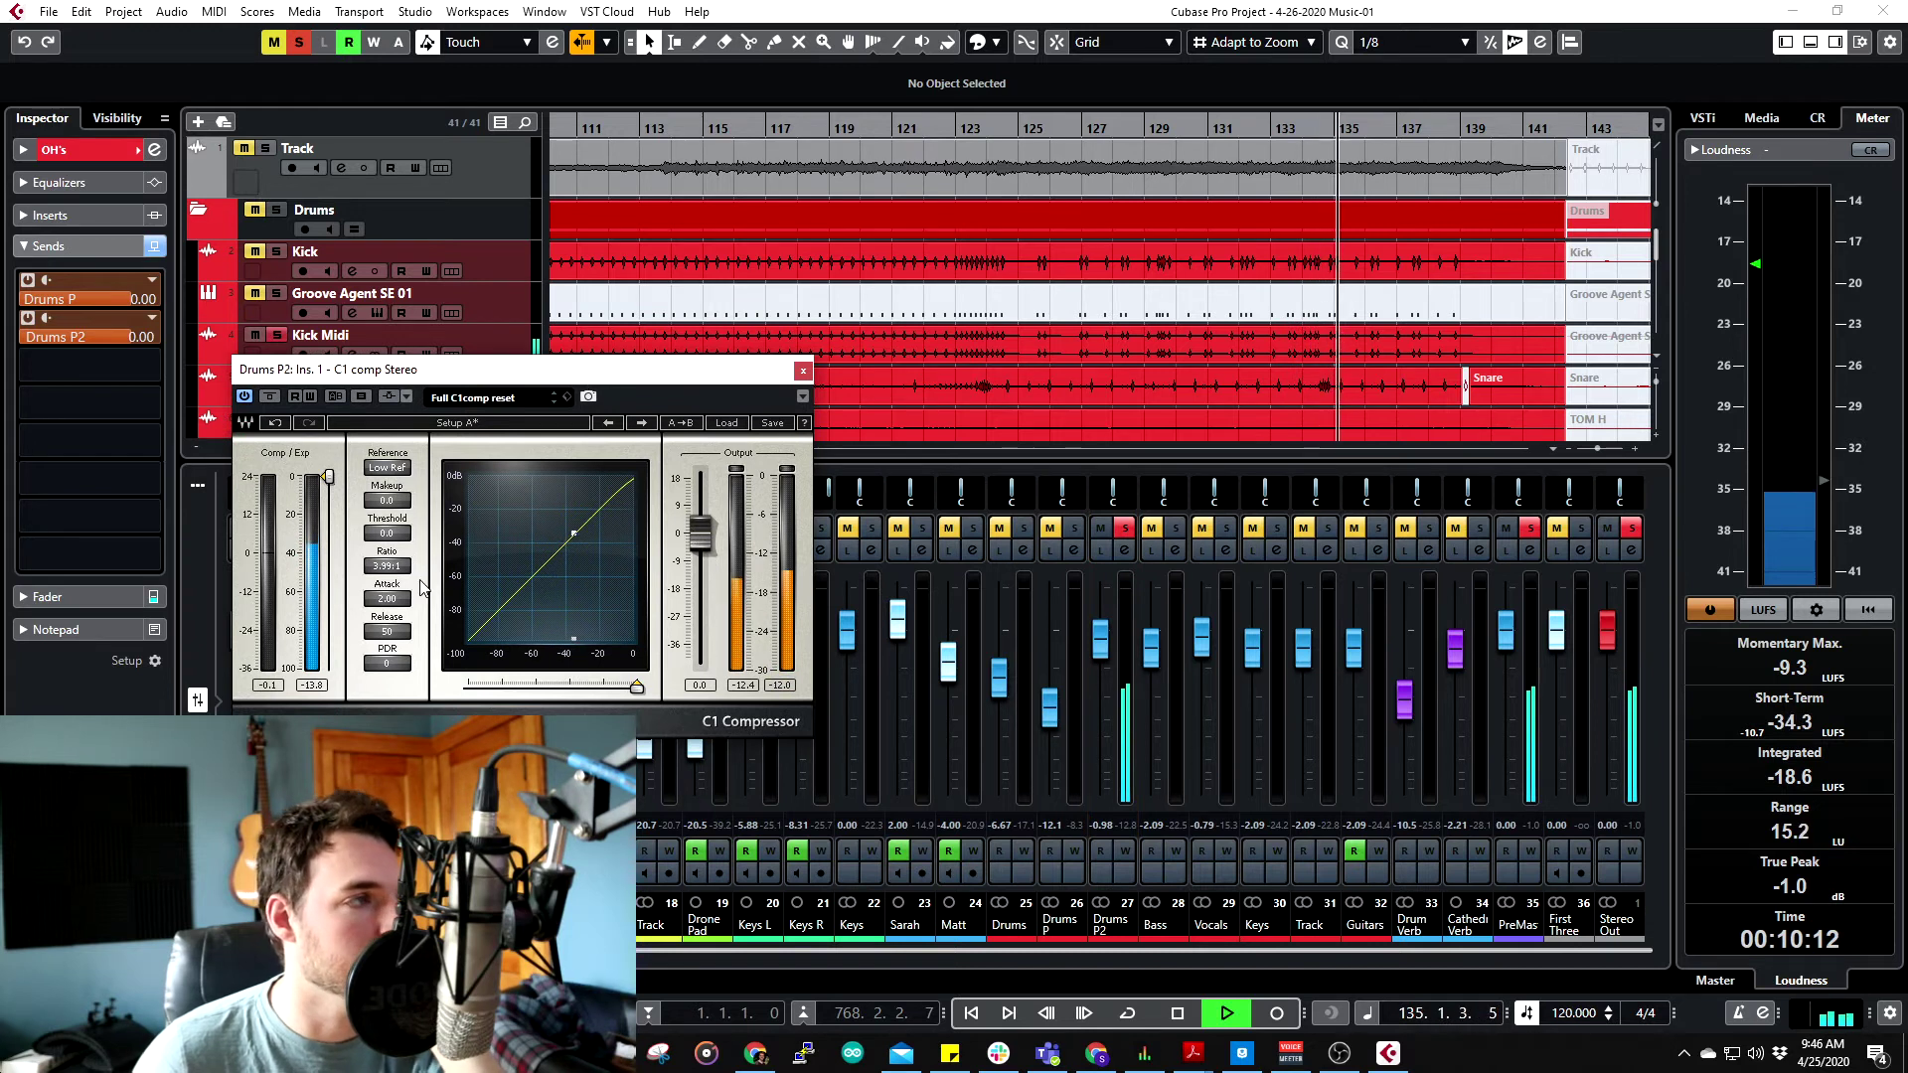
pyautogui.moveTo(387, 532); pyautogui.dragTo(386, 596)
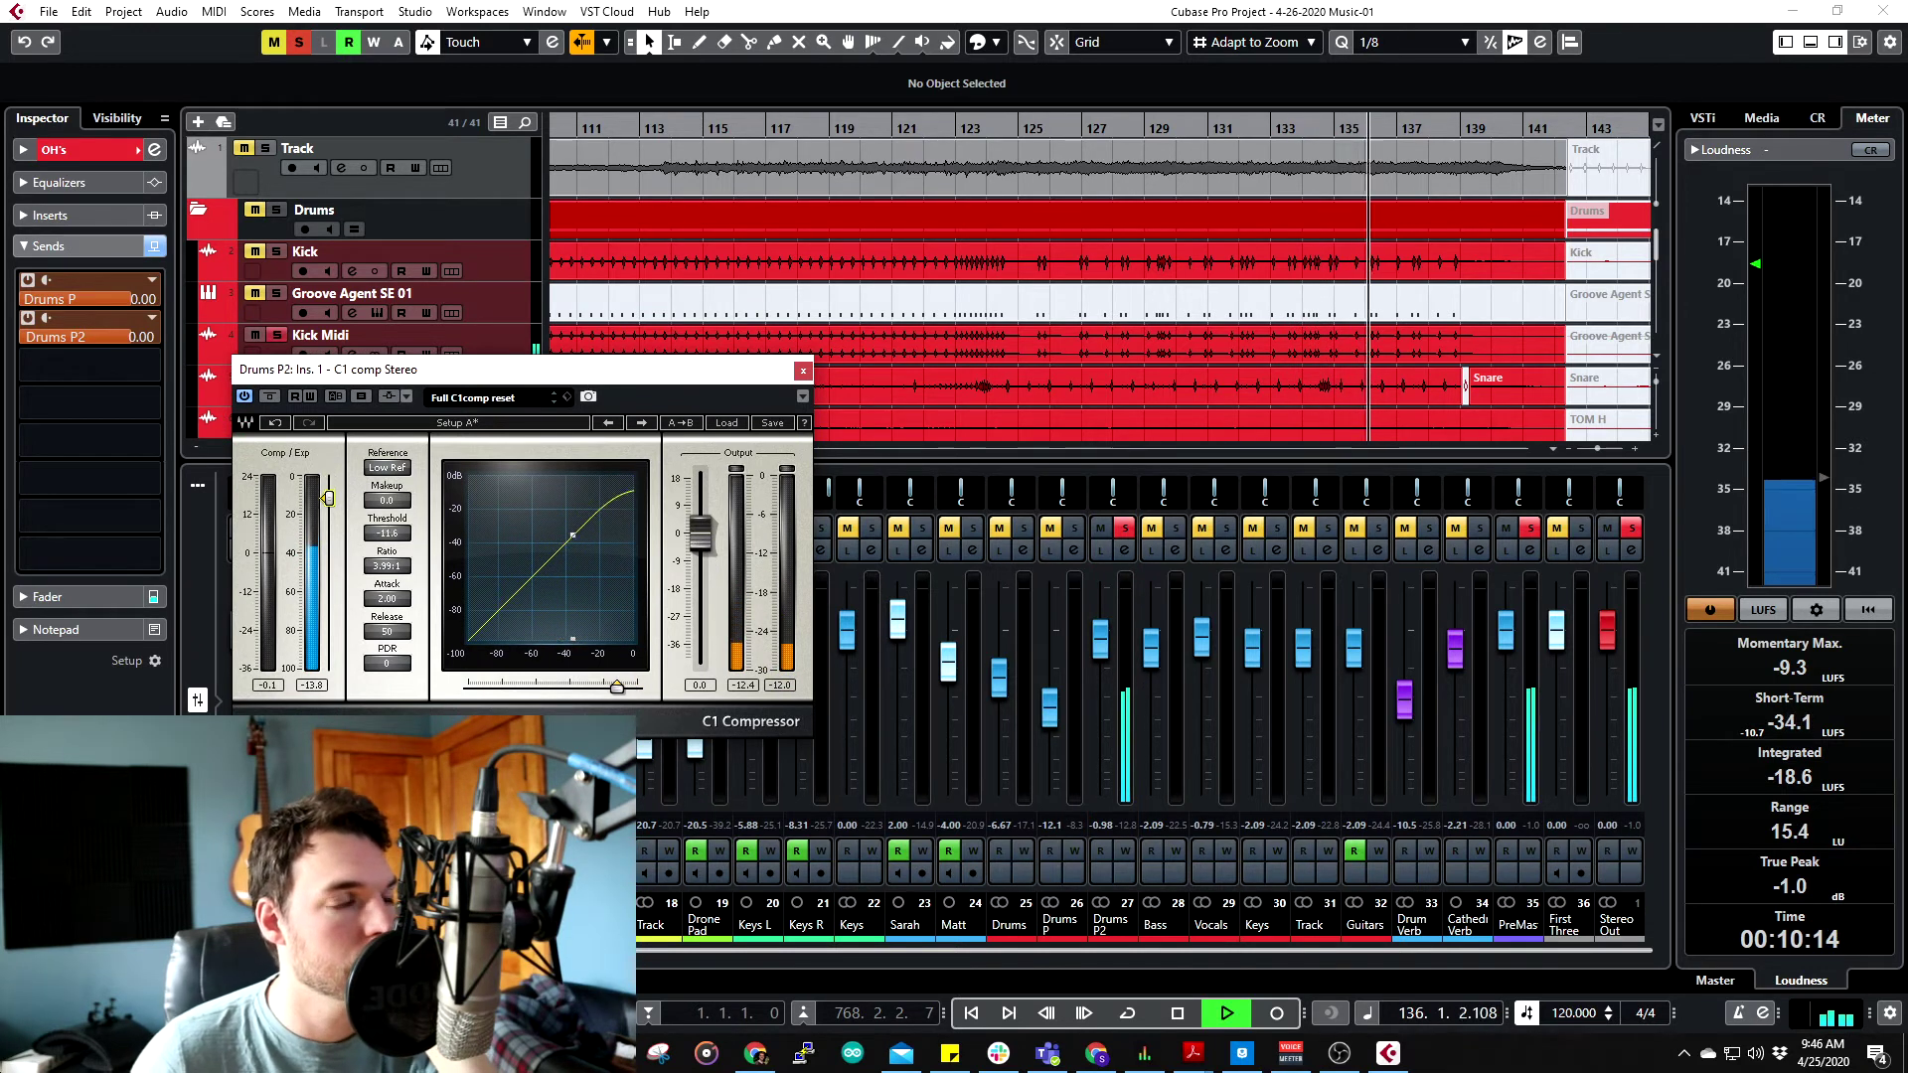
# - Drop the Drums P2 C1 threshold to about -49.7 while replaying from bar 124
pyautogui.moveTo(327, 528); pyautogui.dragTo(316, 569)
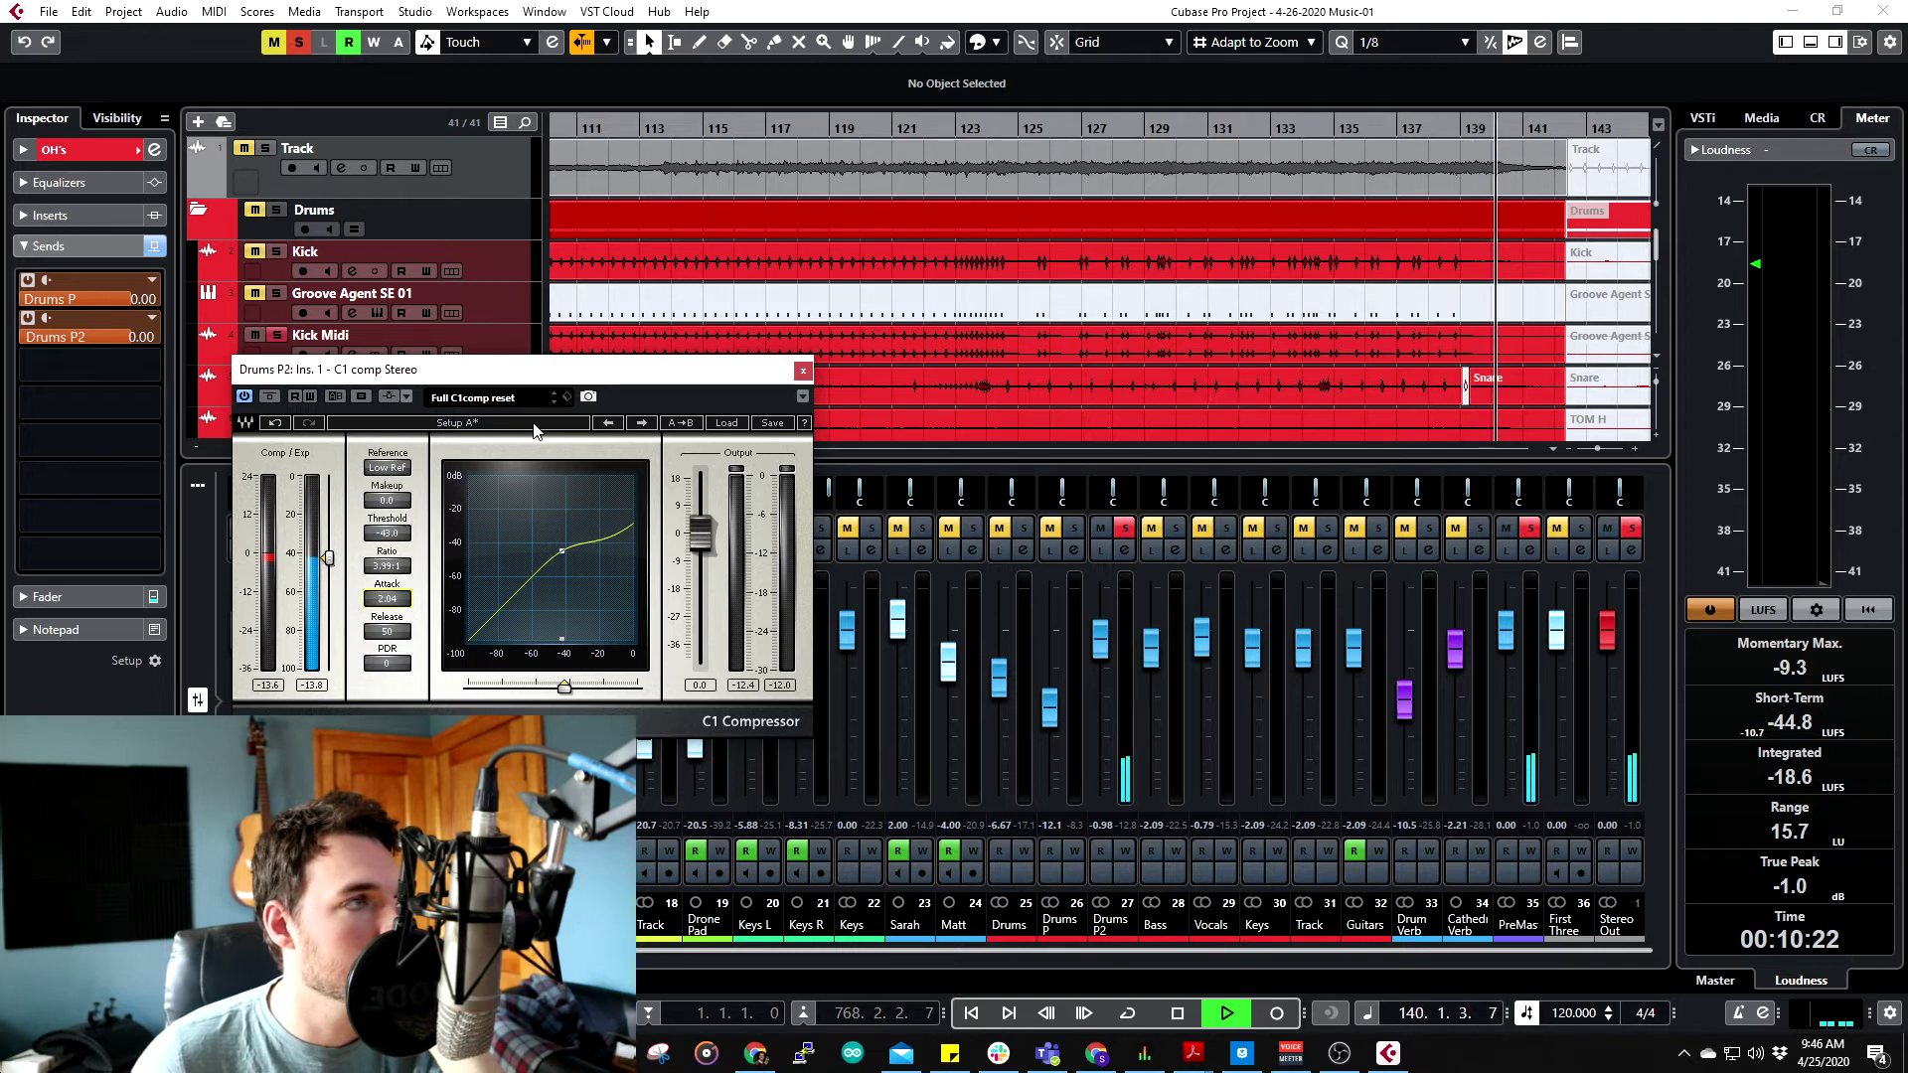
pyautogui.click(1029, 125)
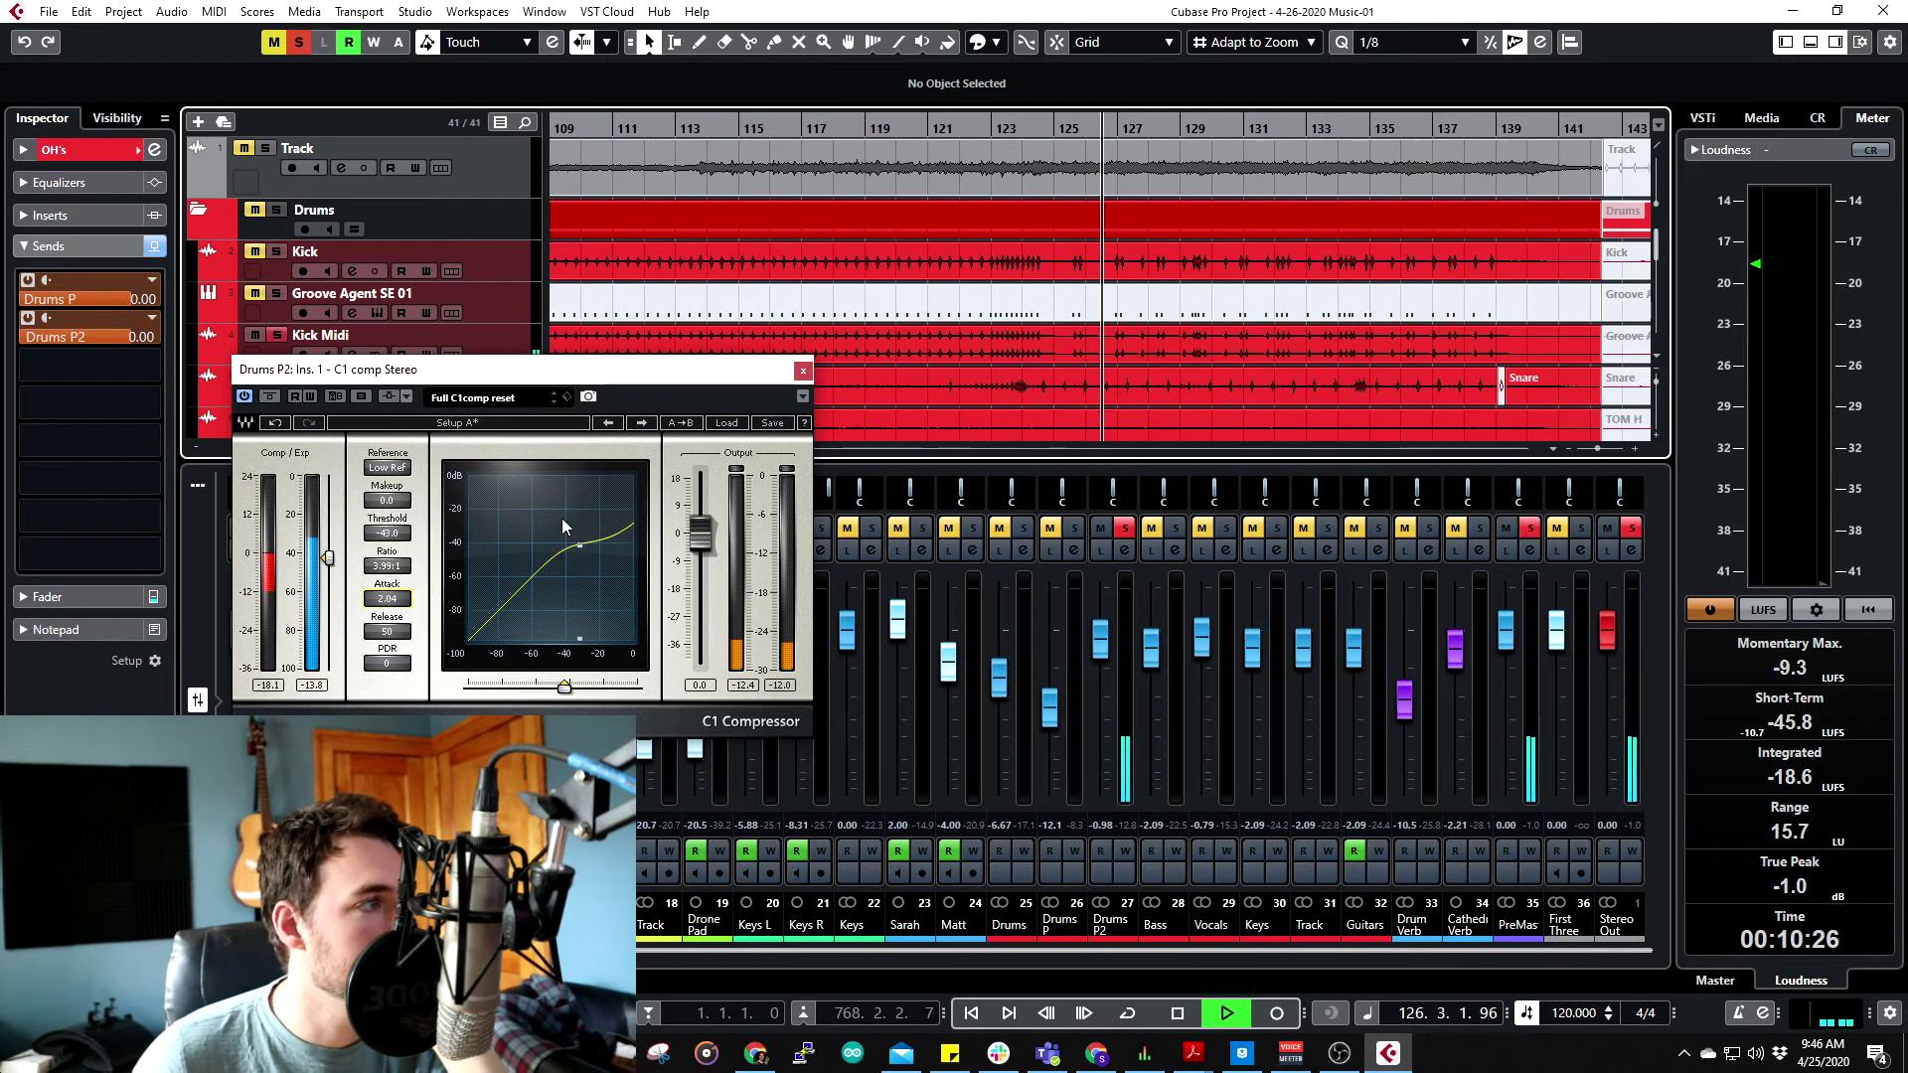
pyautogui.click(273, 698)
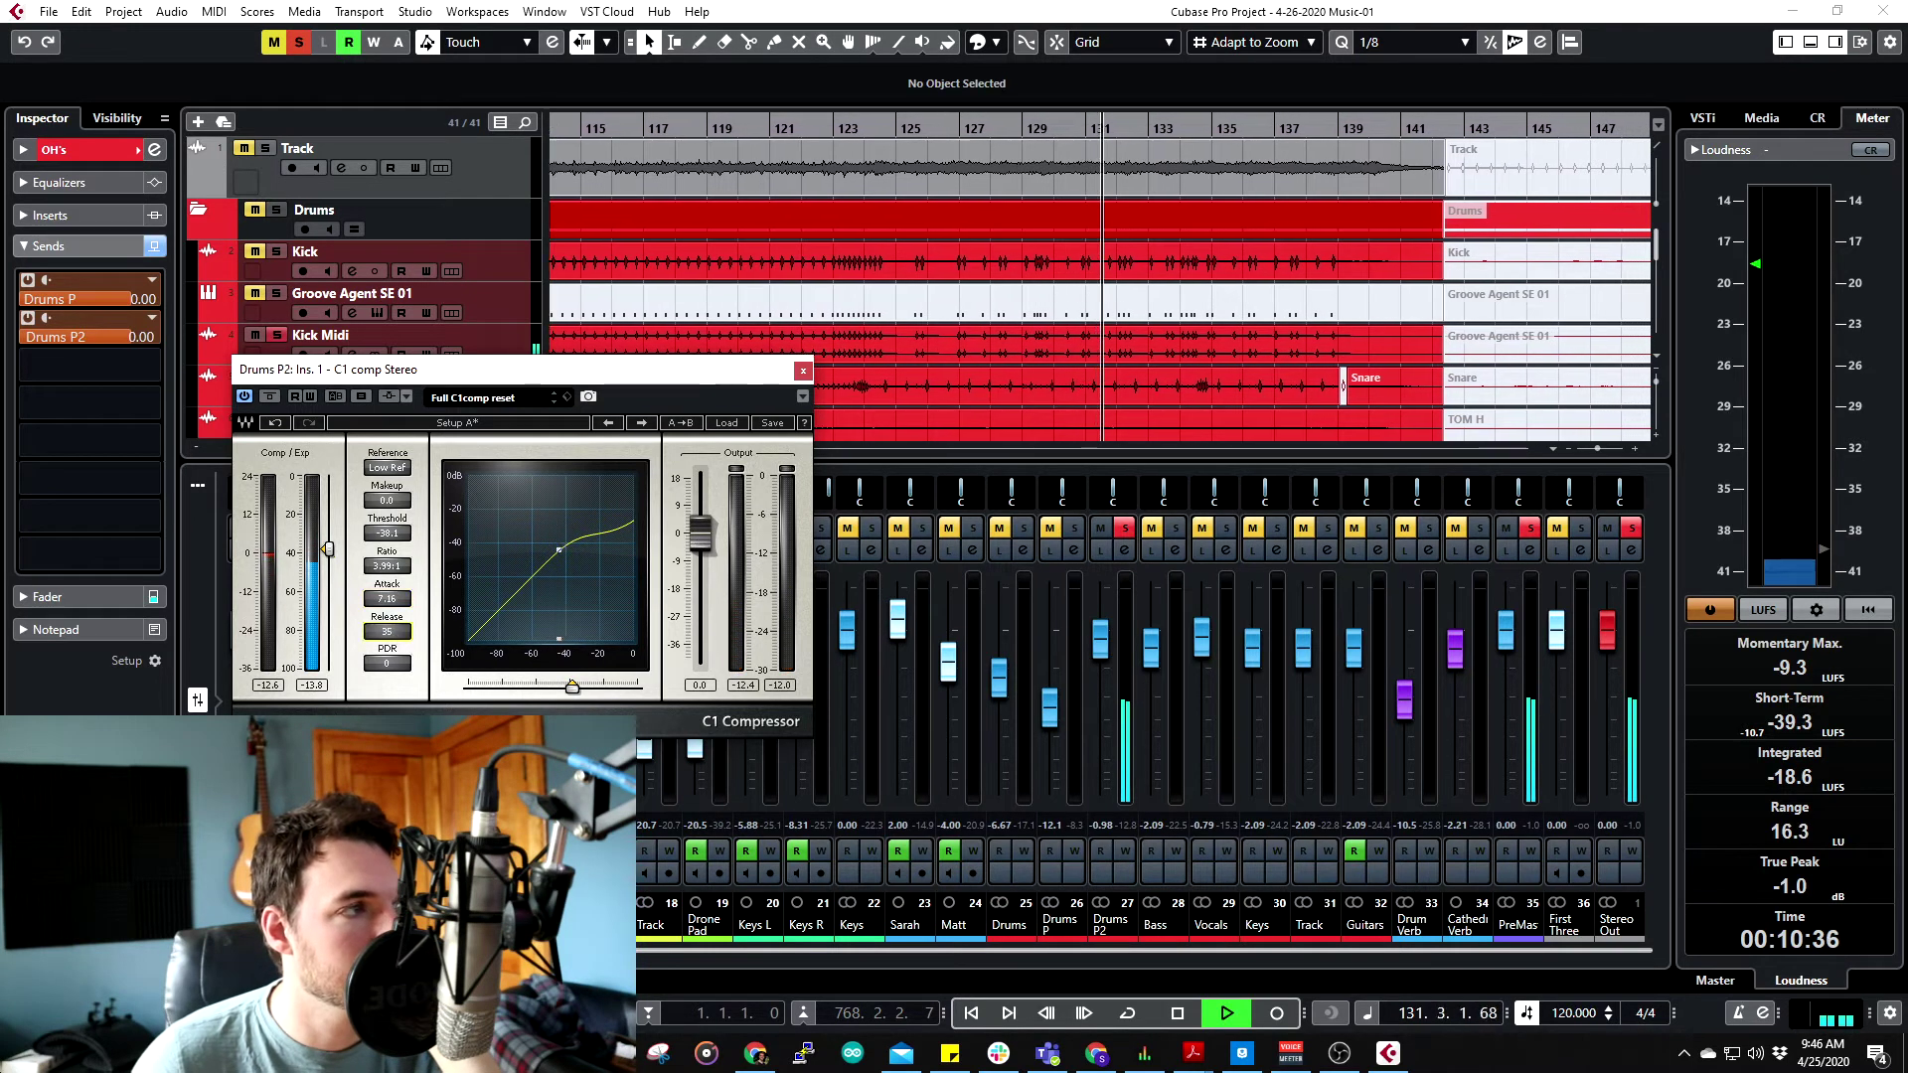
pyautogui.moveTo(330, 586); pyautogui.dragTo(333, 601)
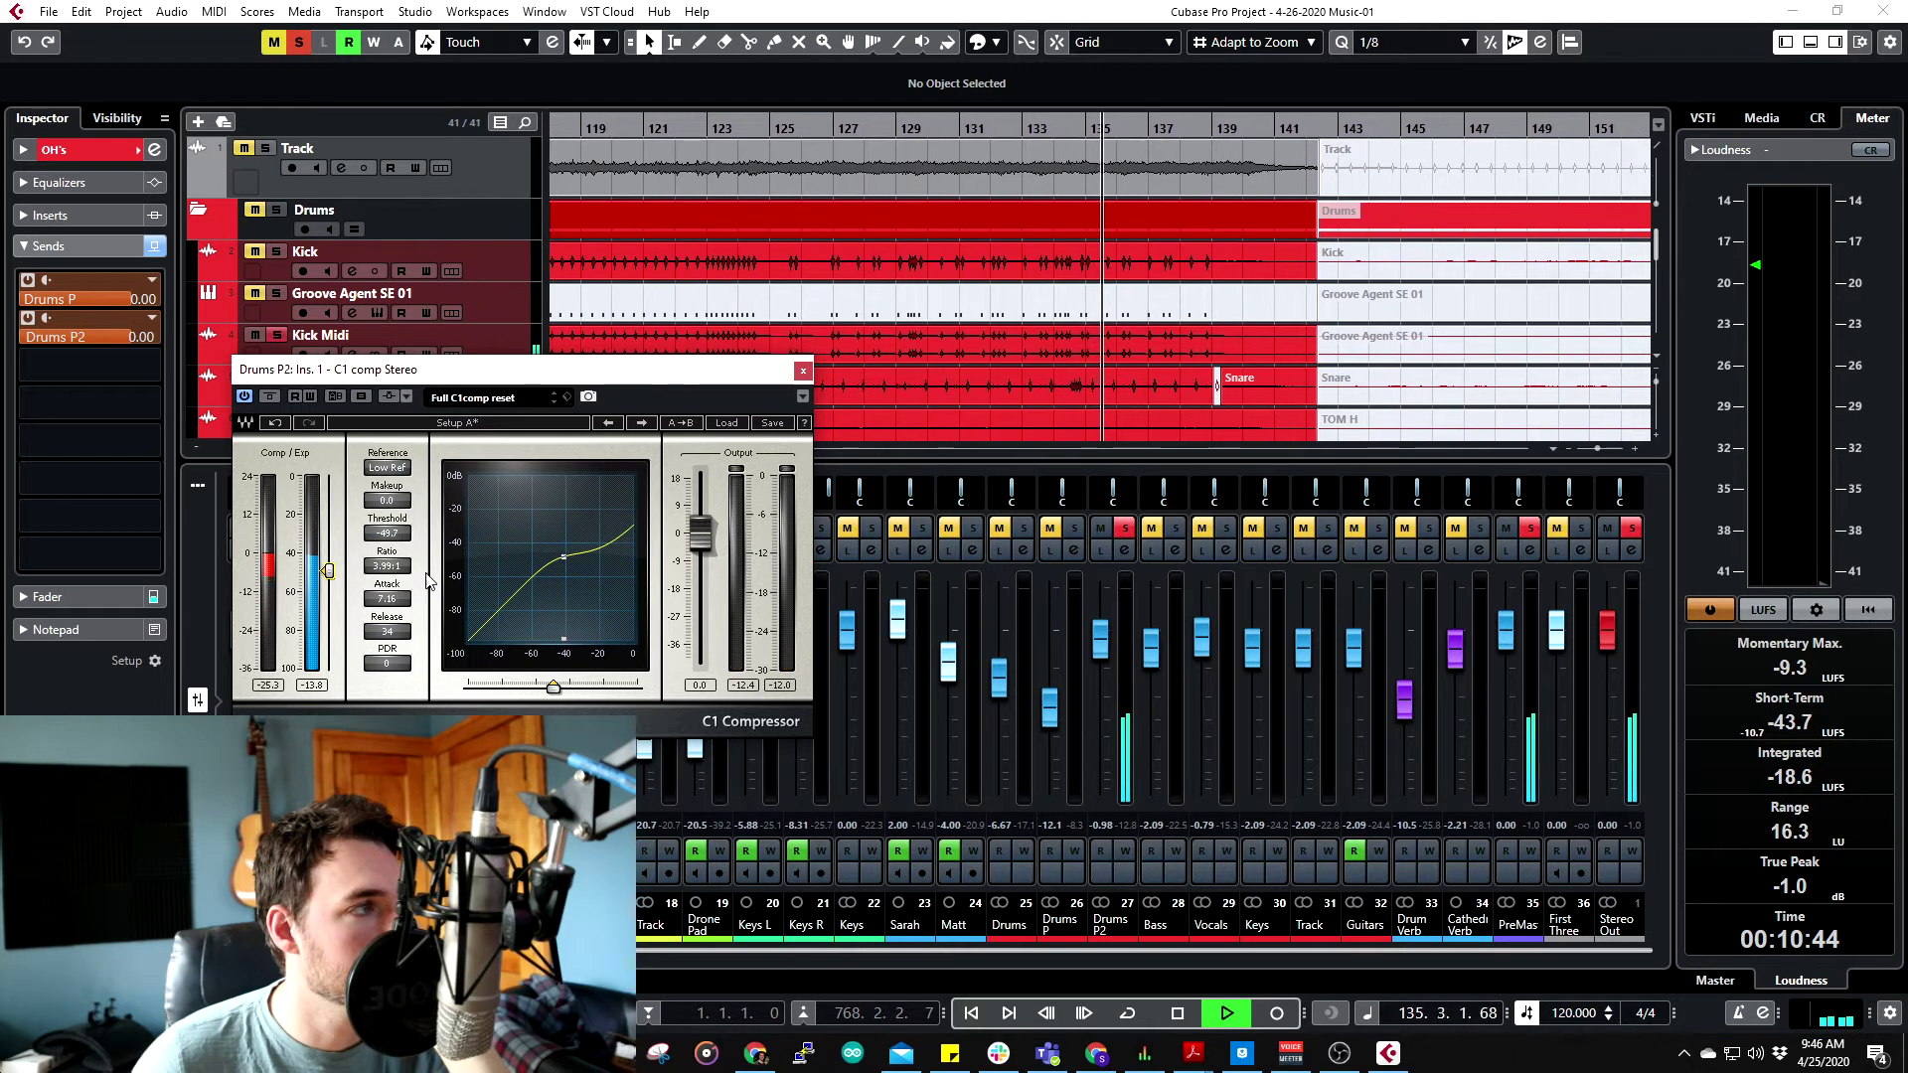
# - Raise the C1 makeup gain to about 17.4 and cut the attack to 0.38
pyautogui.moveTo(396, 501); pyautogui.dragTo(395, 452)
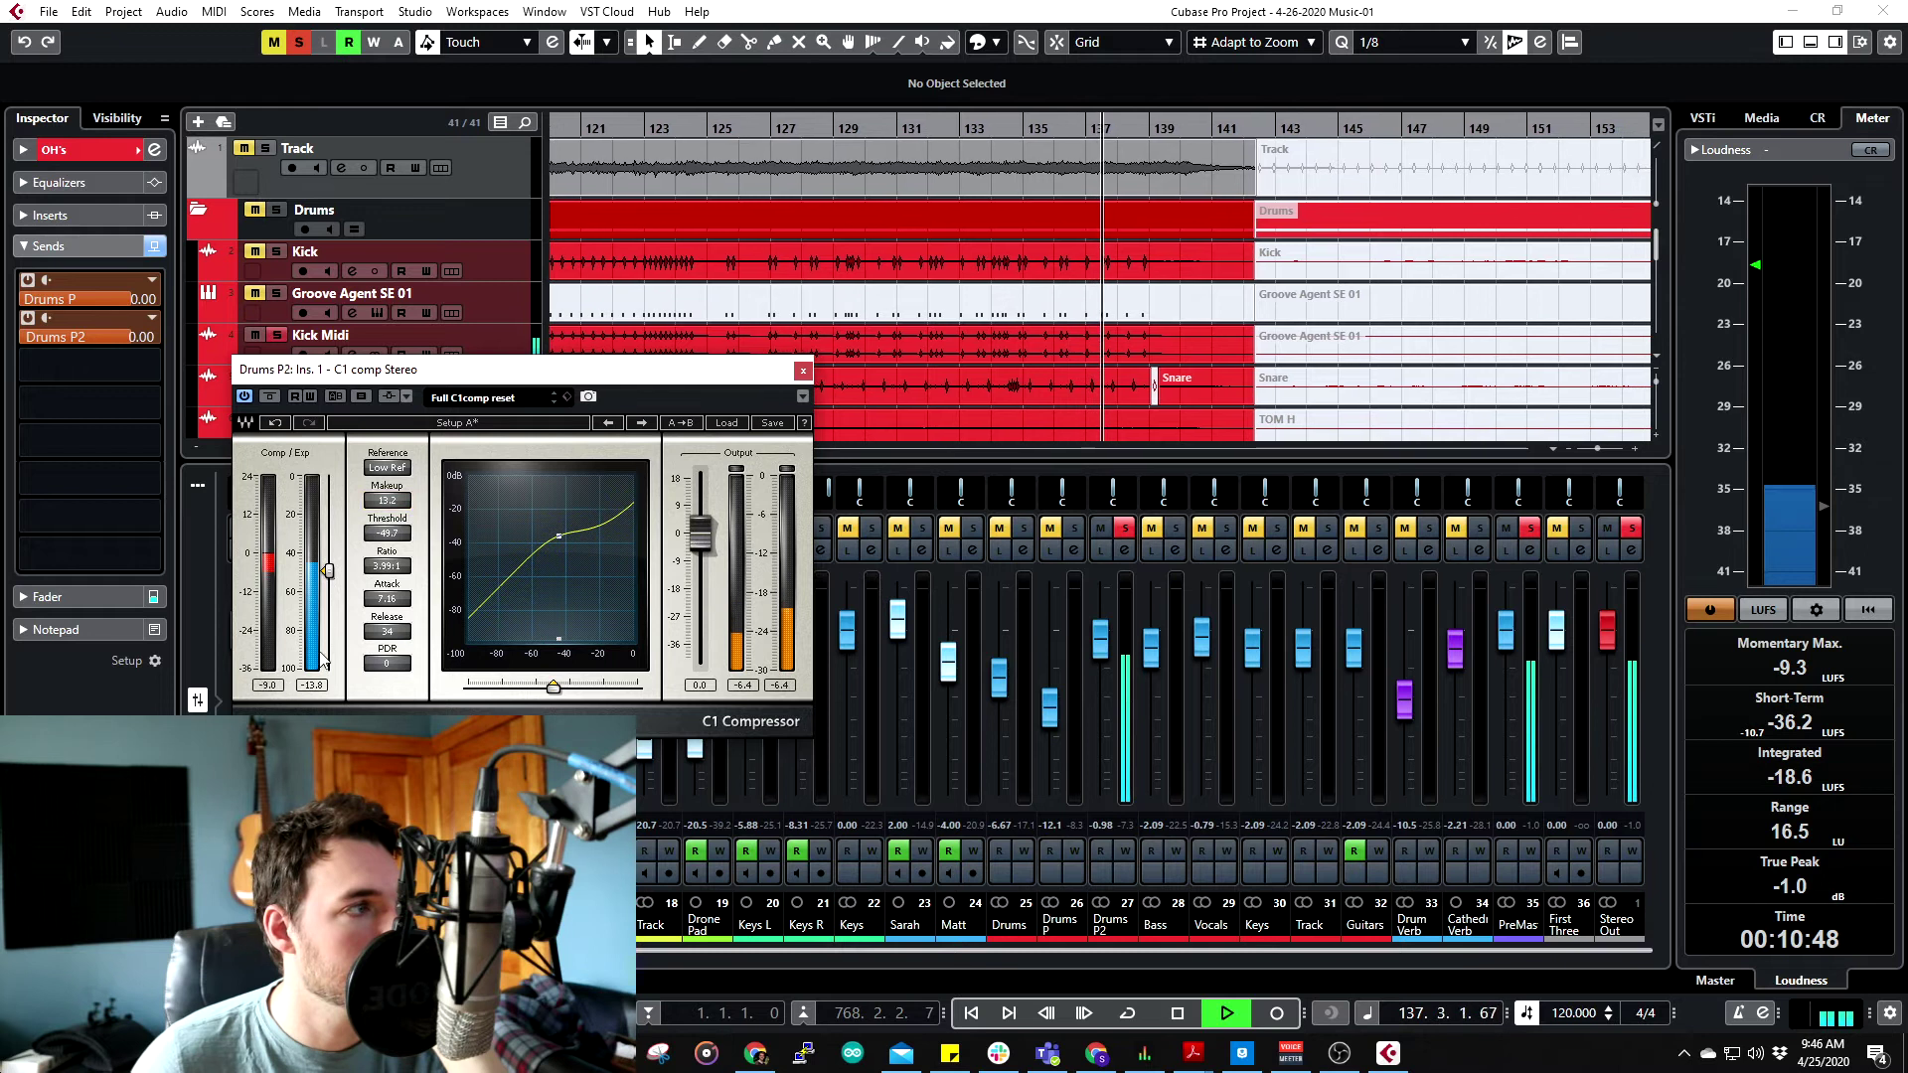
pyautogui.moveTo(388, 539); pyautogui.dragTo(388, 520)
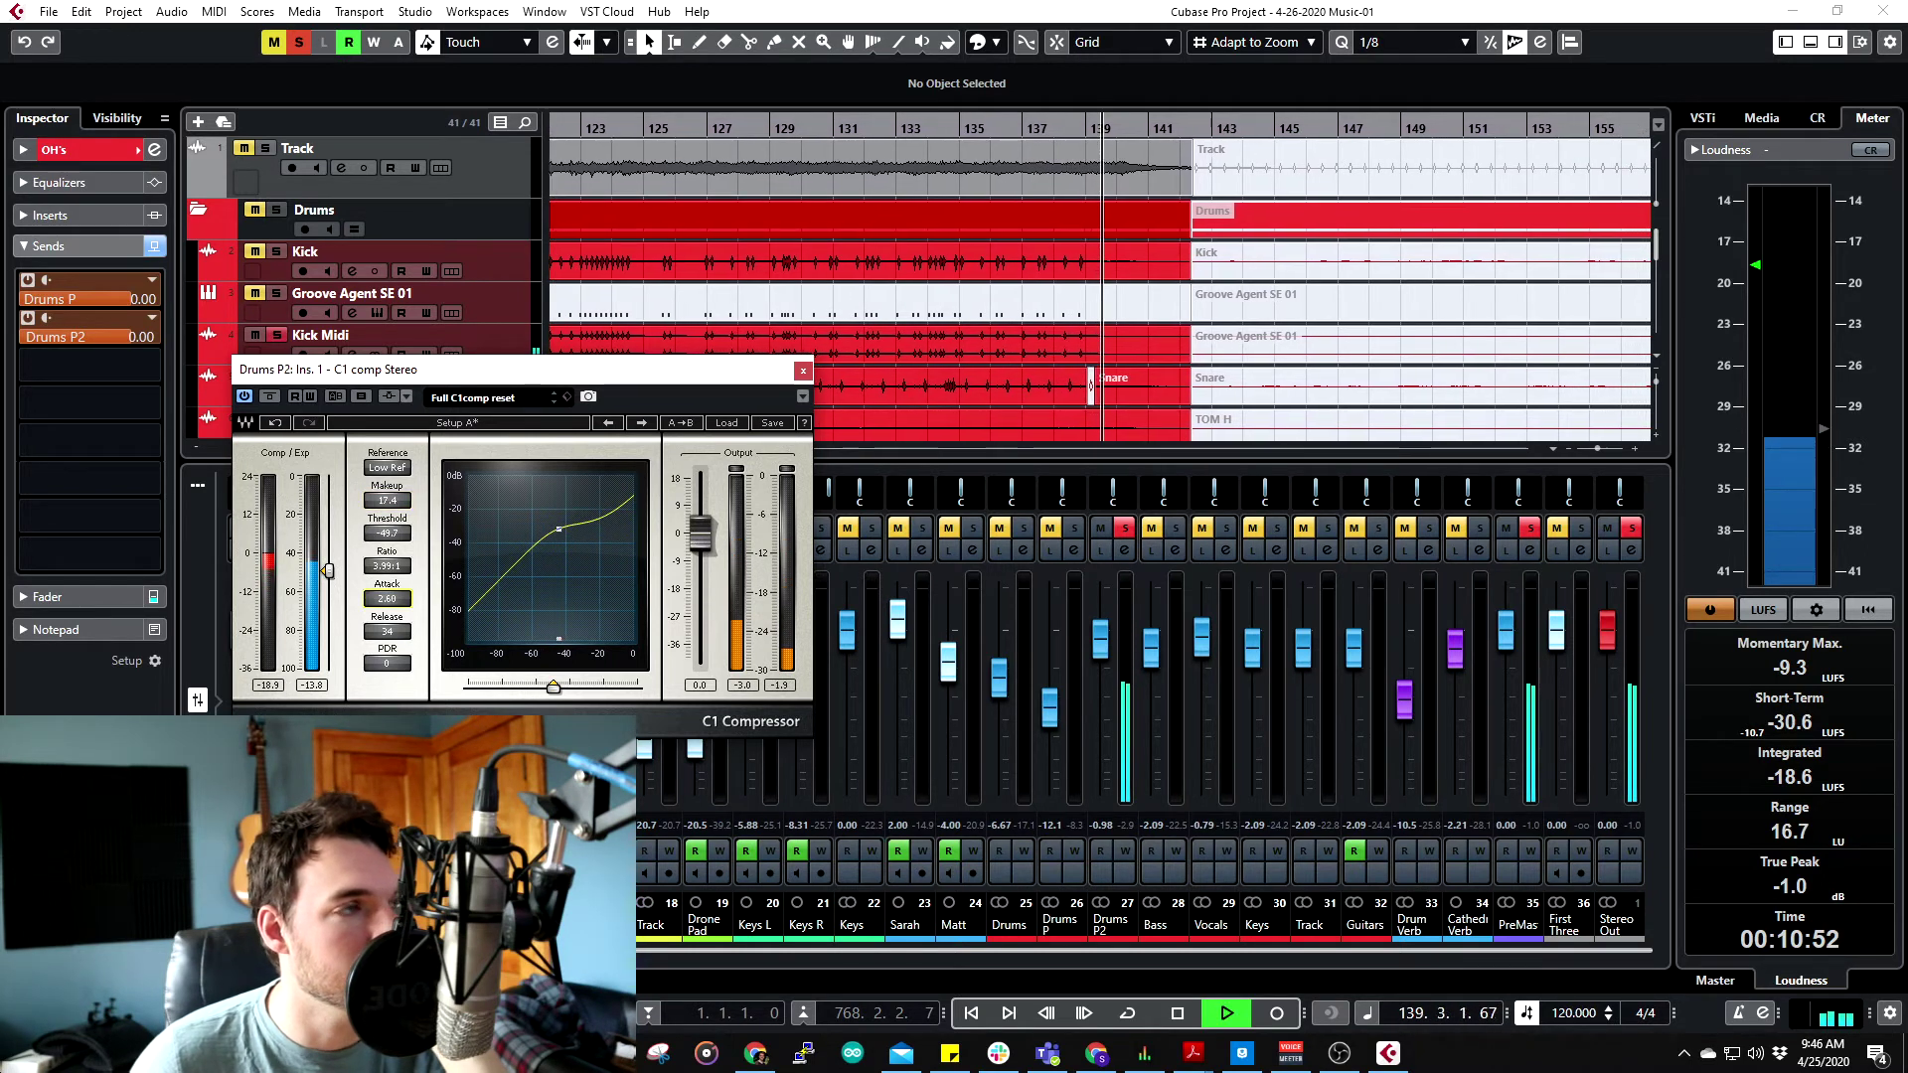
pyautogui.moveTo(386, 598); pyautogui.dragTo(387, 614)
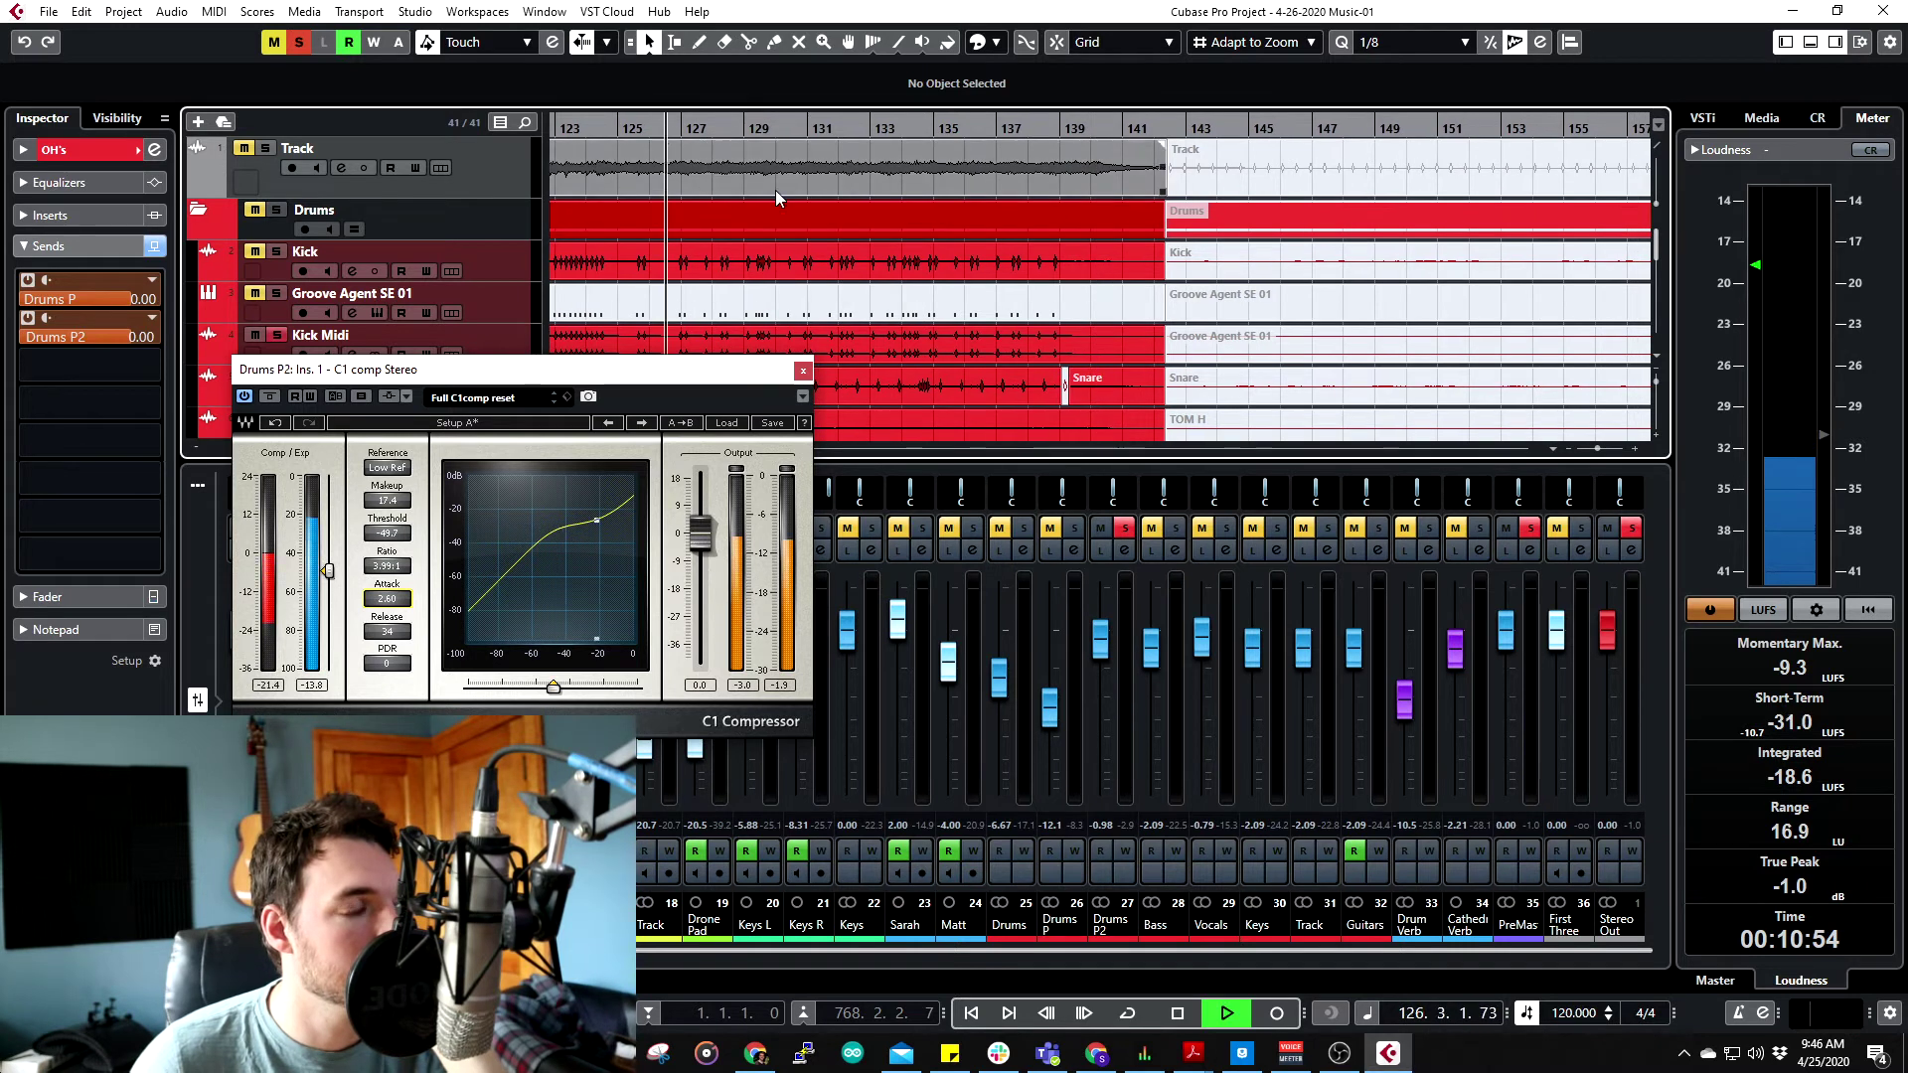
pyautogui.click(673, 127)
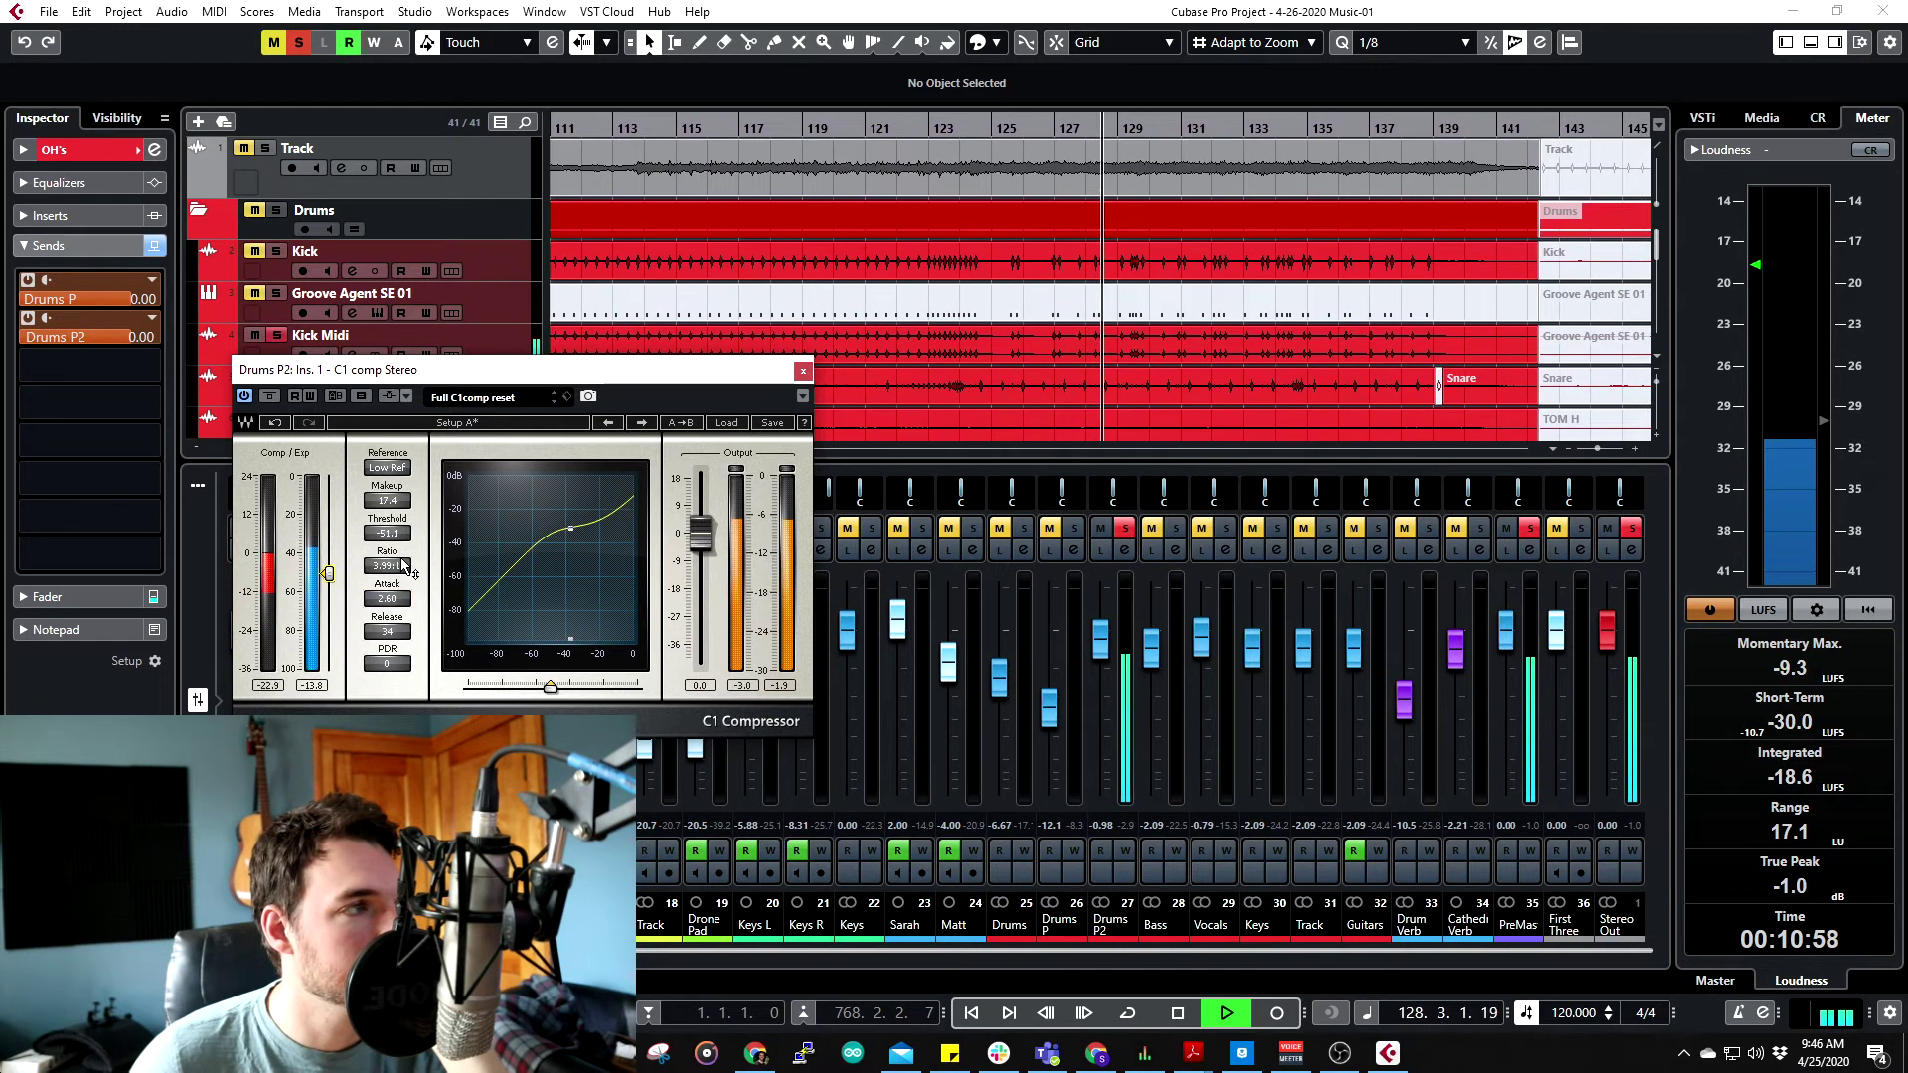
pyautogui.moveTo(388, 598); pyautogui.dragTo(393, 633)
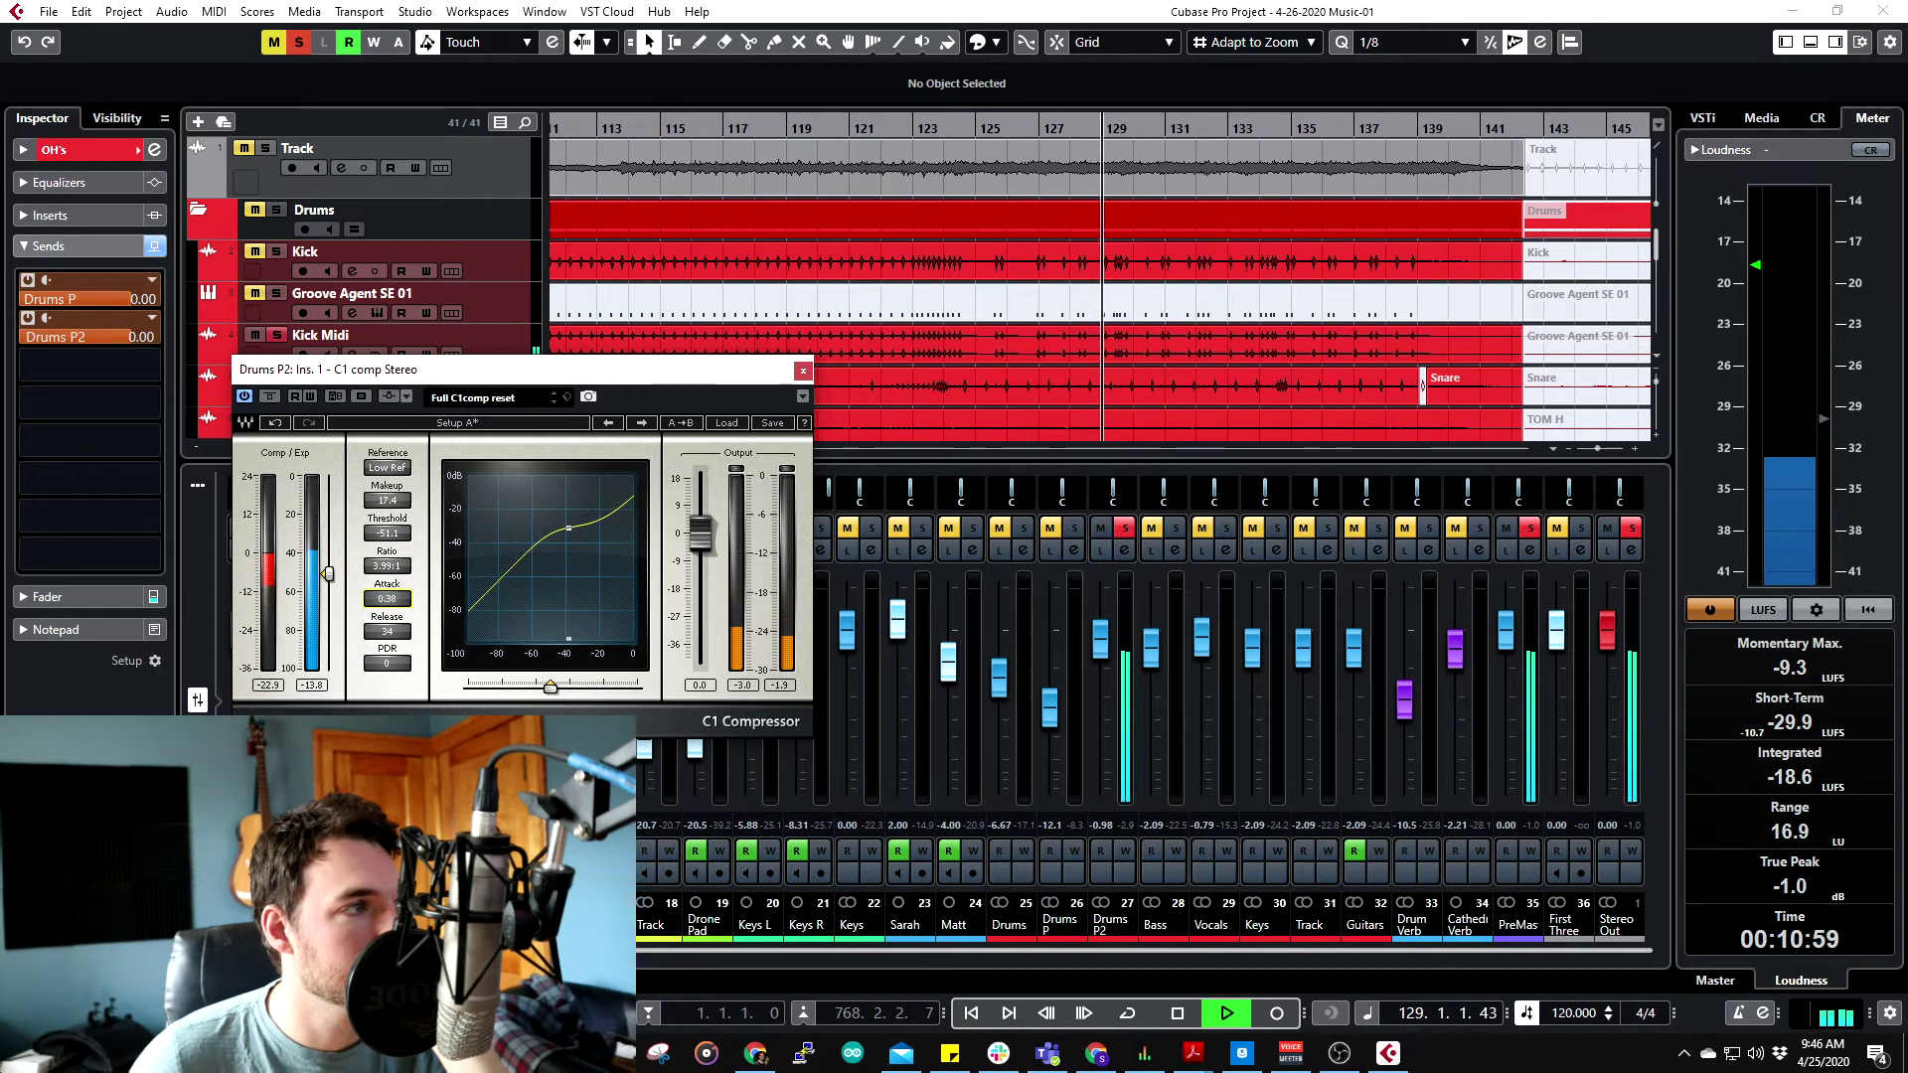
pyautogui.click(268, 686)
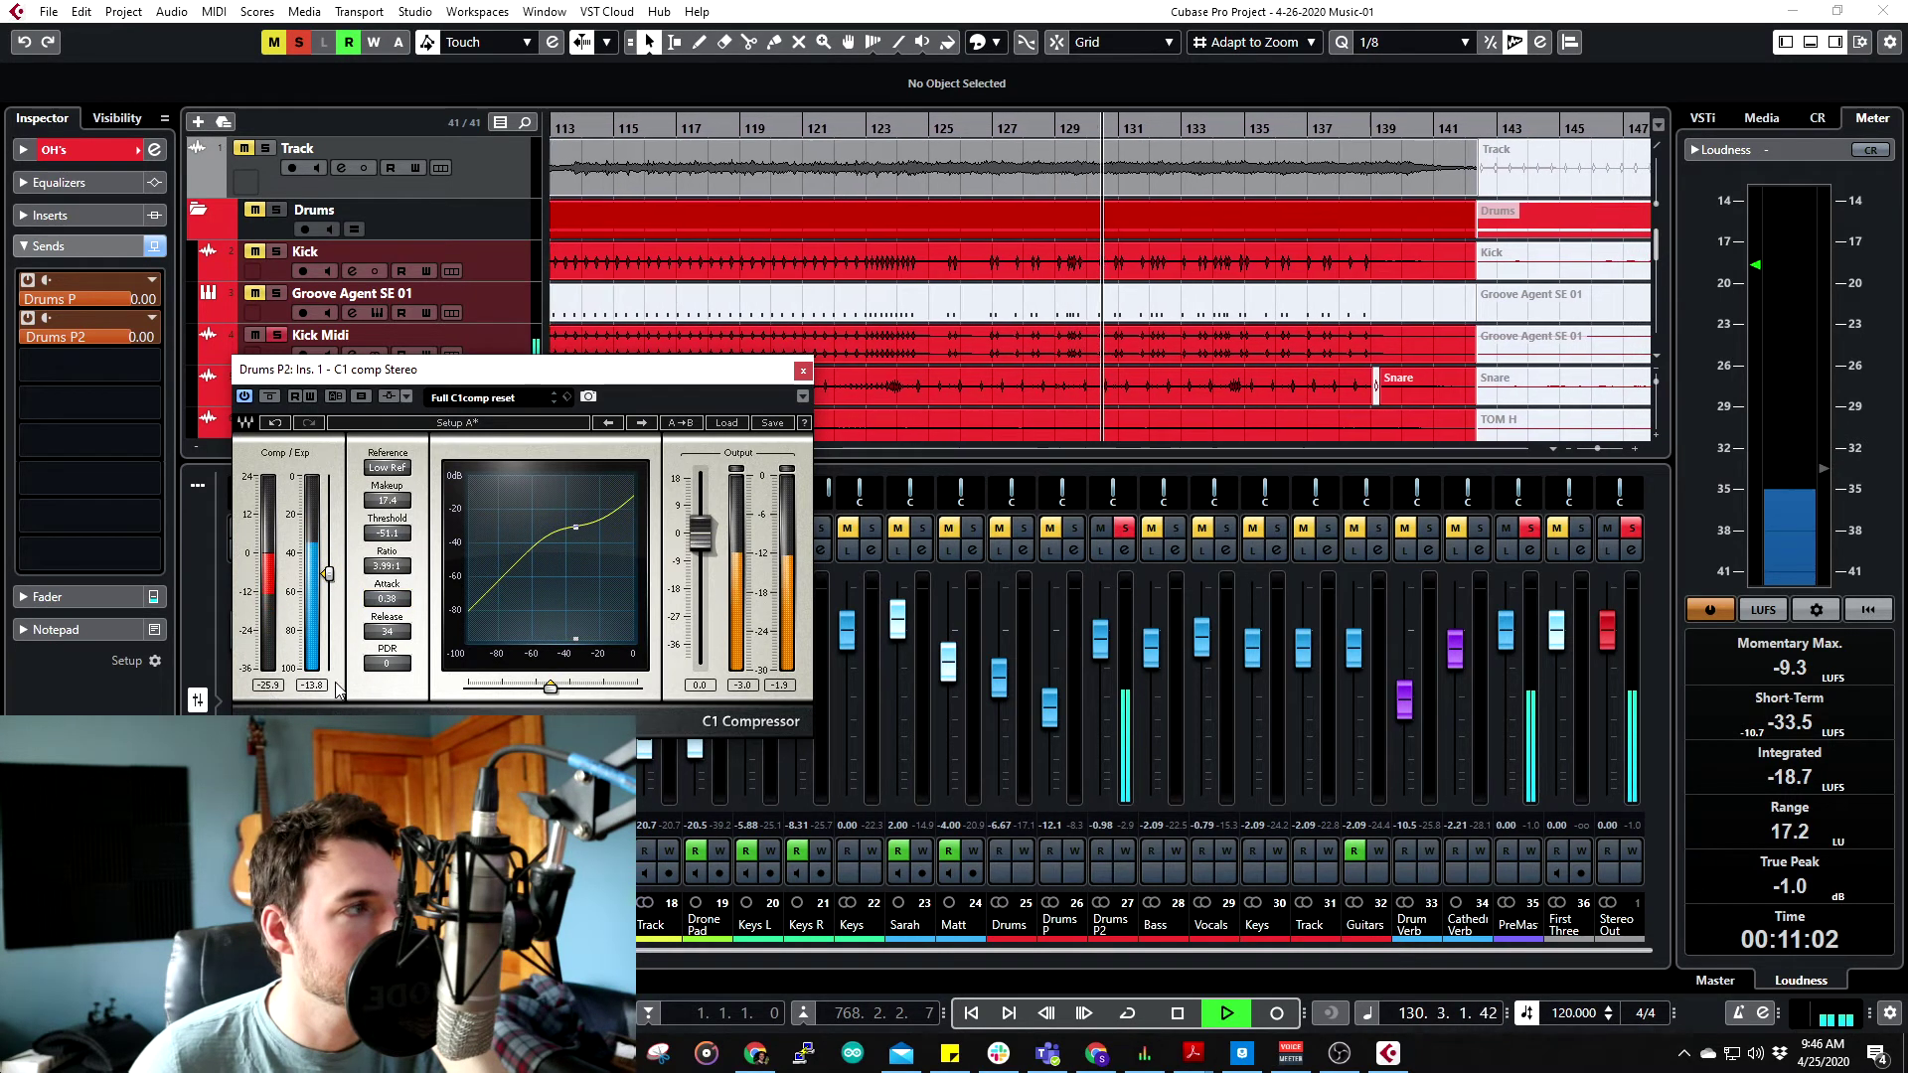
pyautogui.click(388, 500)
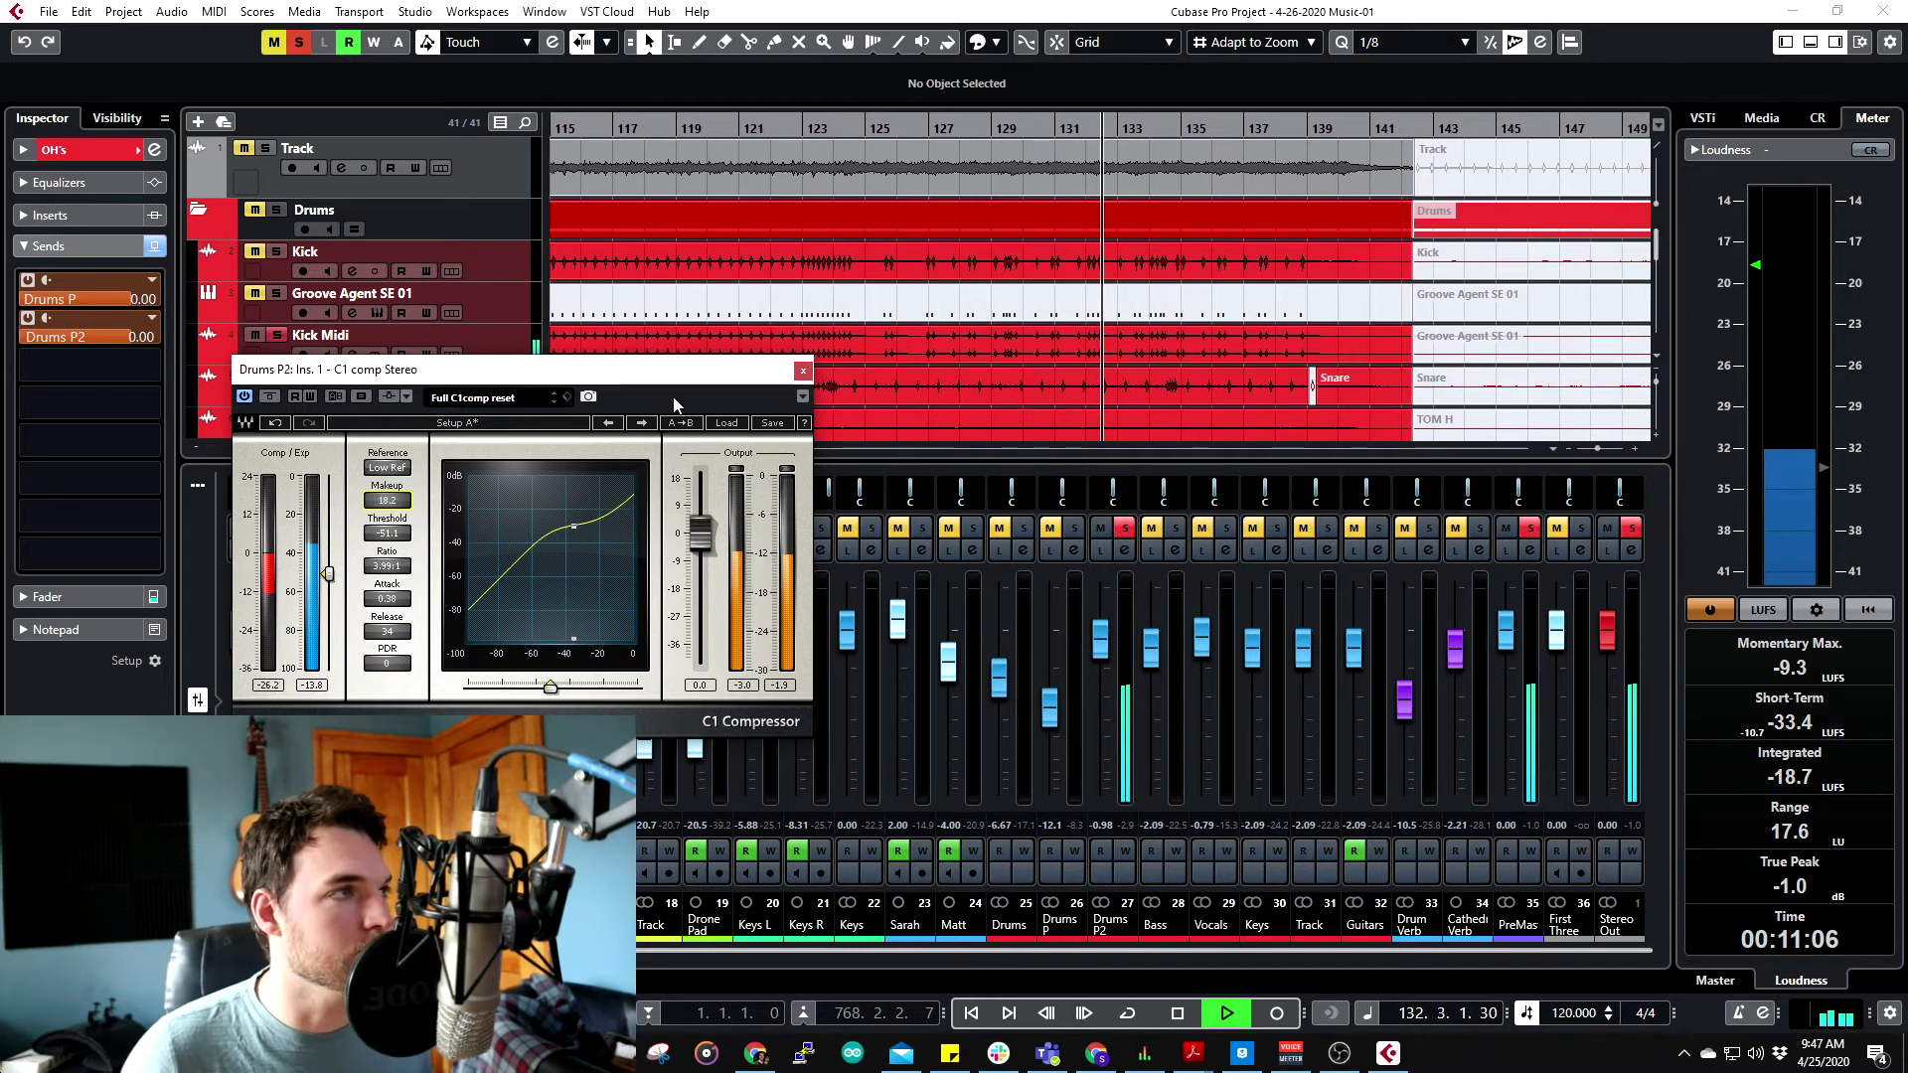
# - Stop playback, close the C1 Compressor window and solo the original Drums bus
pyautogui.press('space')
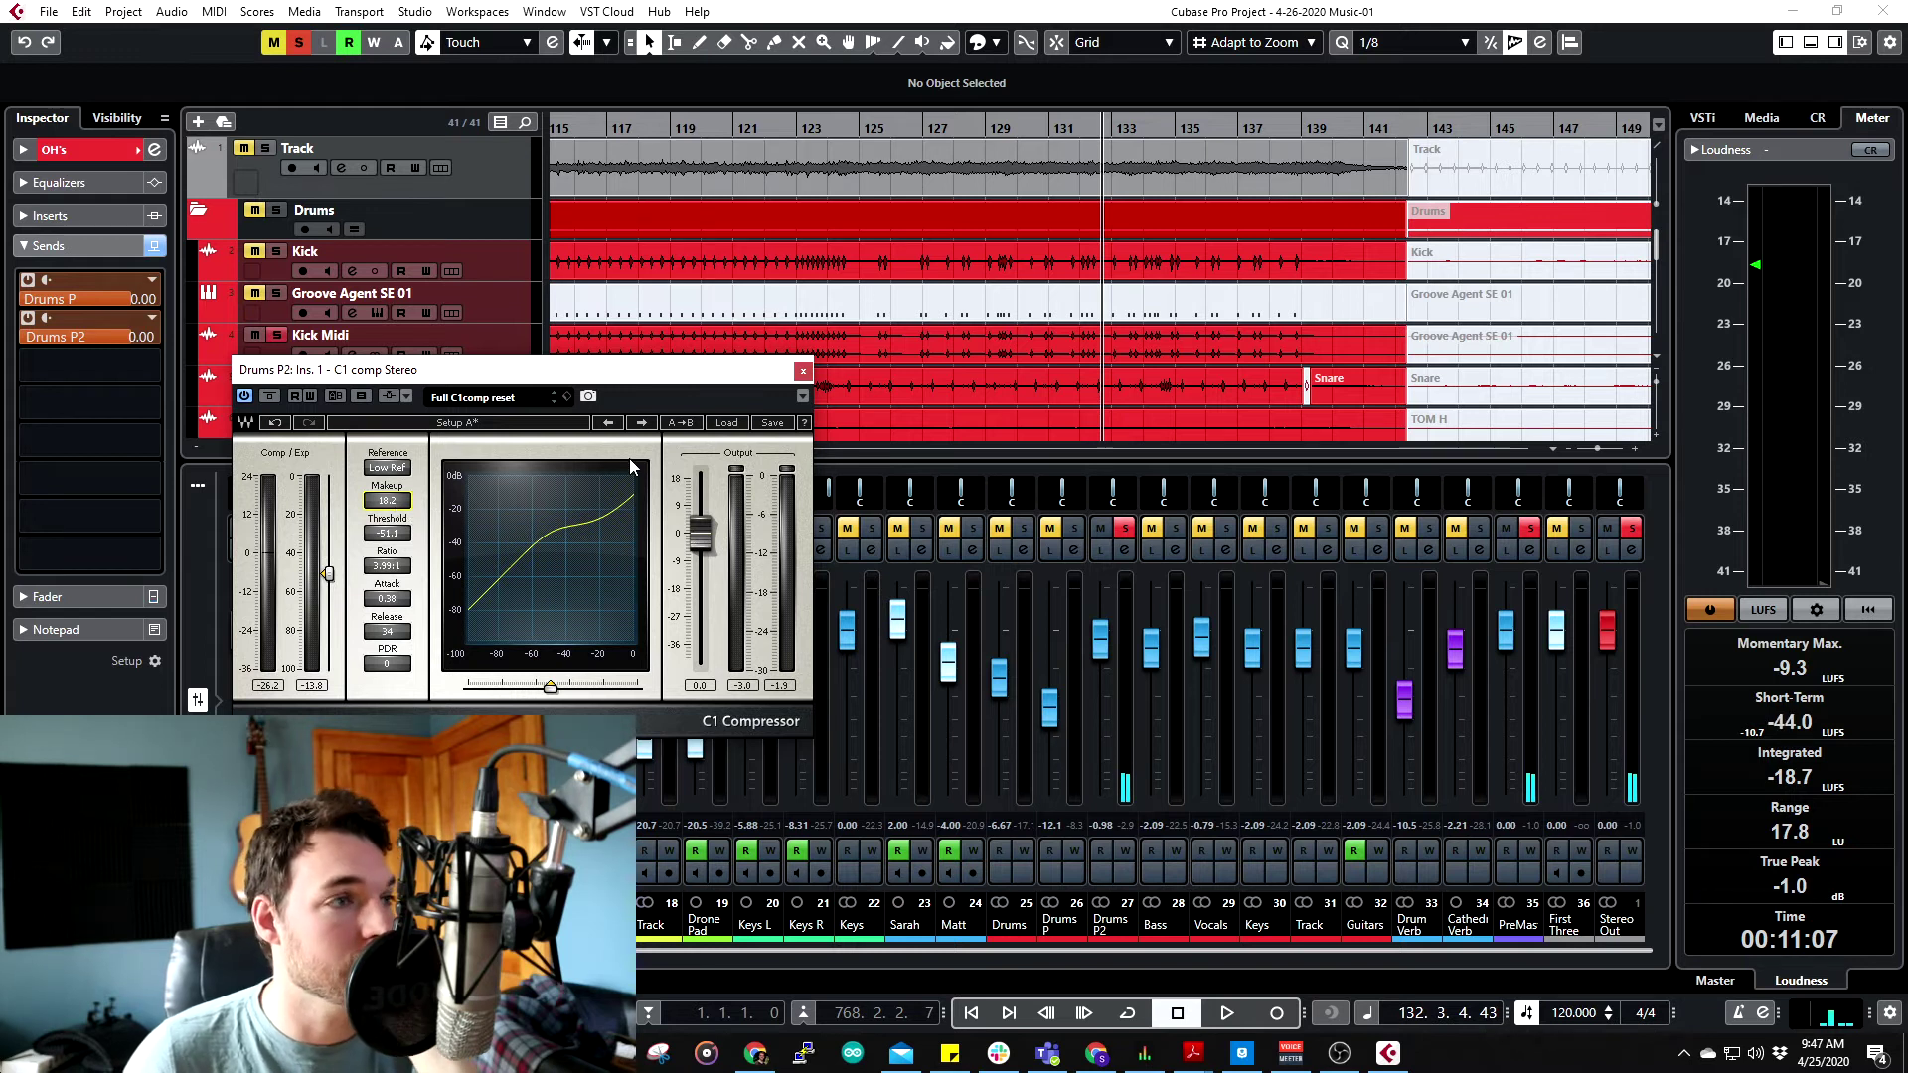
pyautogui.click(795, 375)
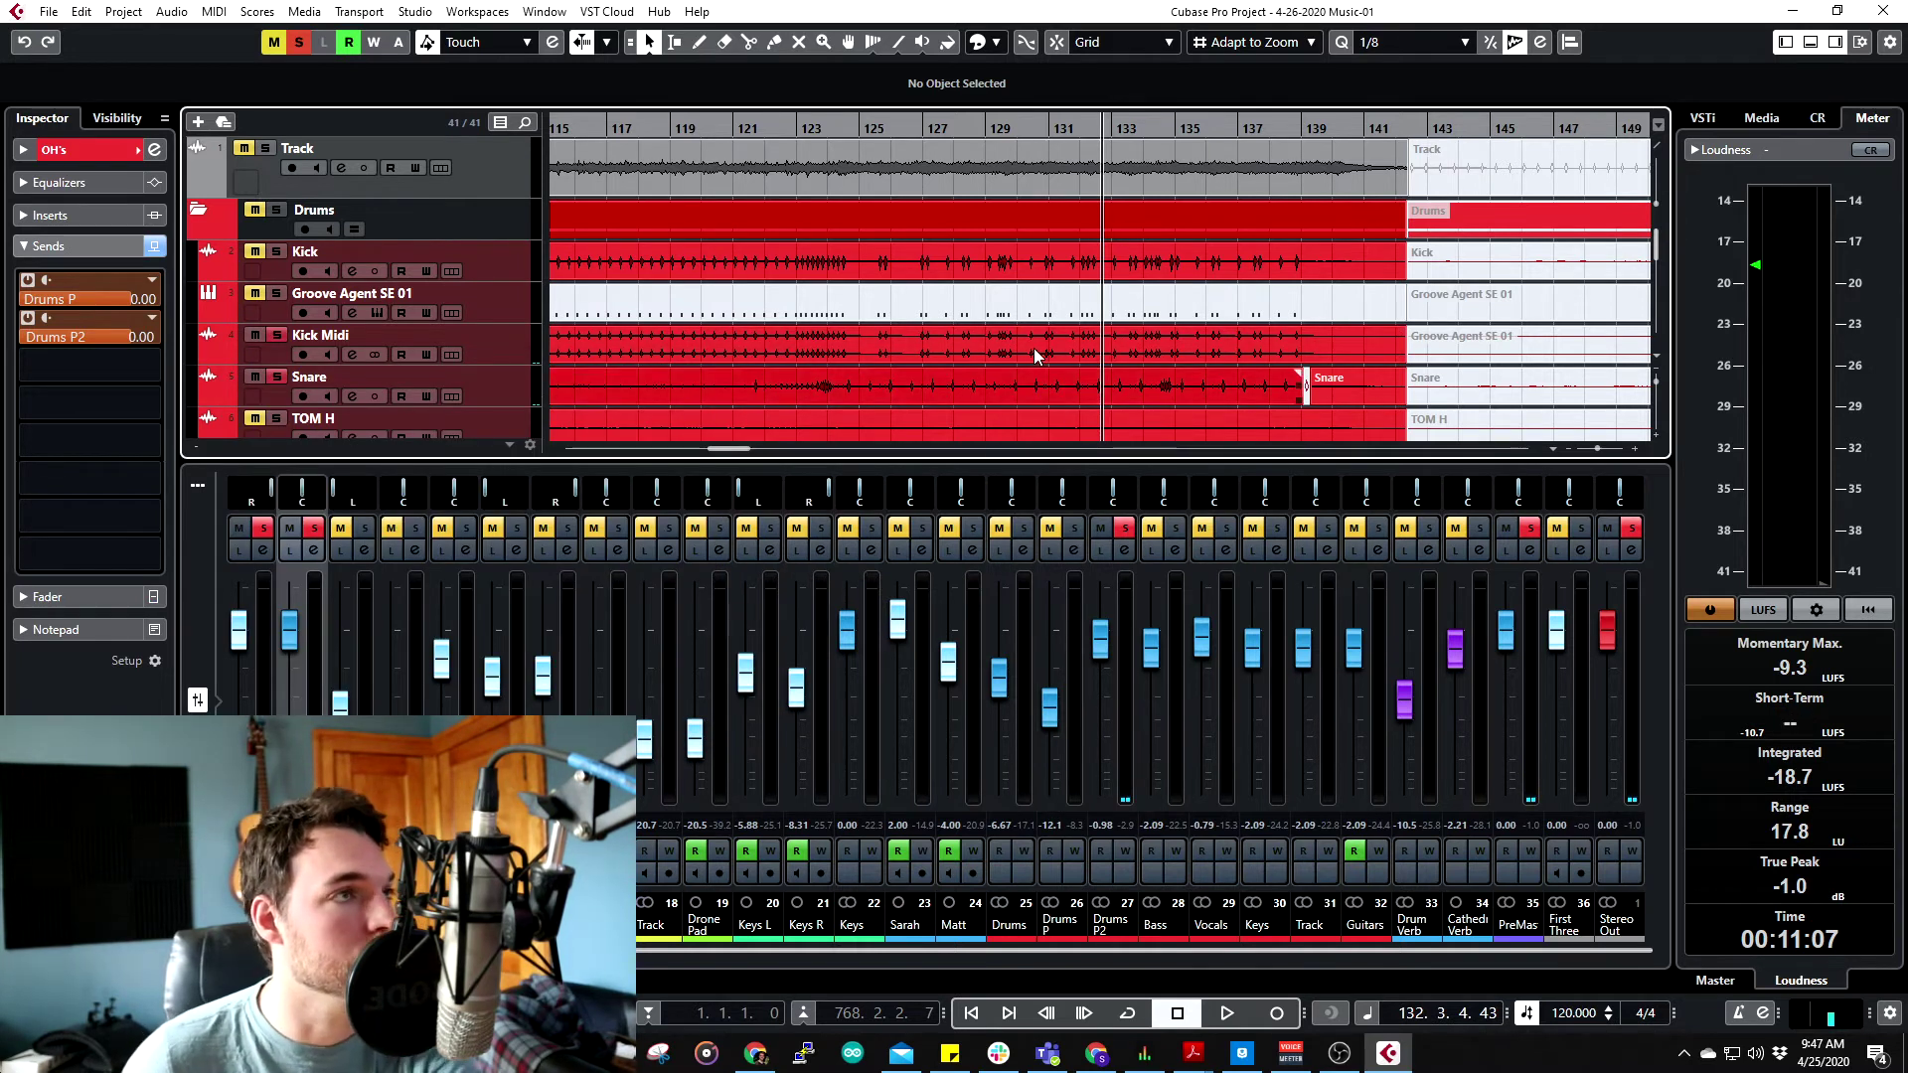
pyautogui.click(1126, 527)
pyautogui.click(1023, 527)
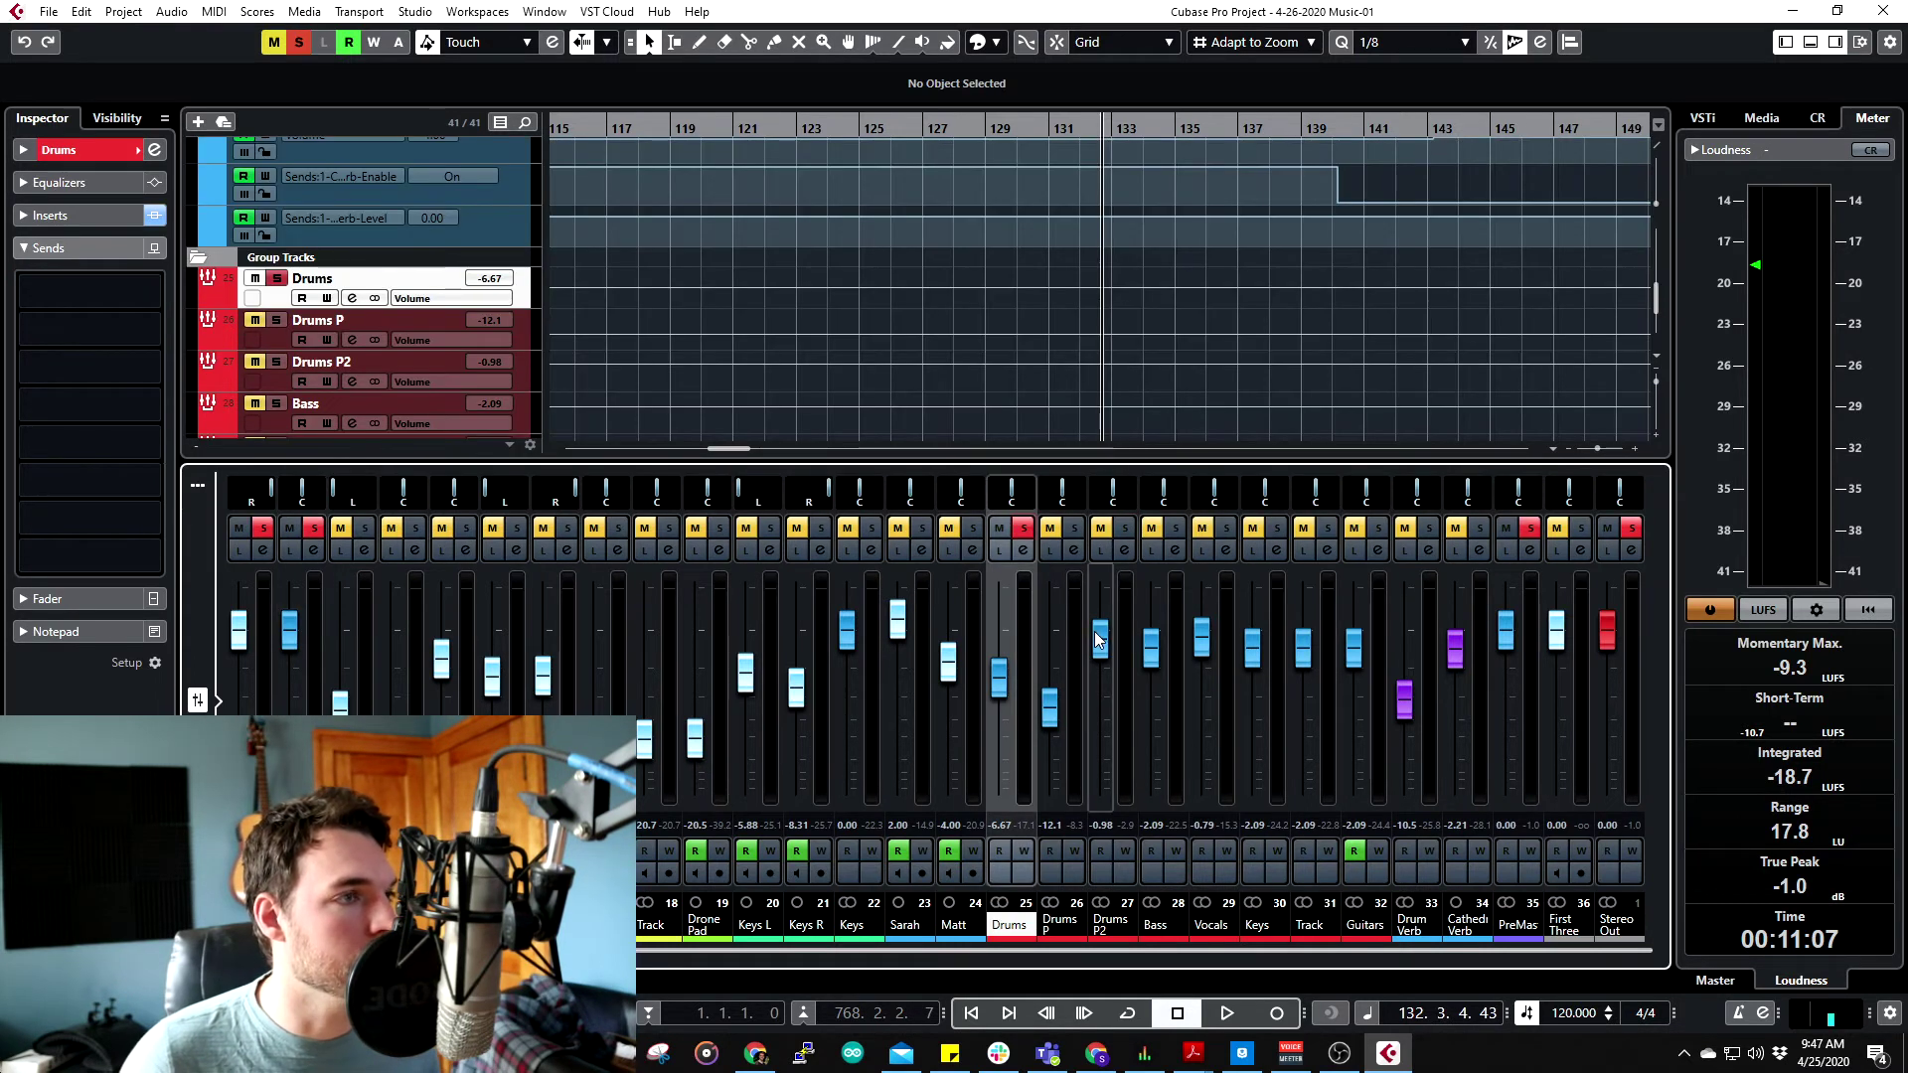
# - Replay the drums from around bar 125 and blend Drums P2 in quietly at -28.8 dB
pyautogui.moveTo(1098, 639); pyautogui.dragTo(1099, 781)
pyautogui.press('space')
pyautogui.scroll(3, 1162, 306)
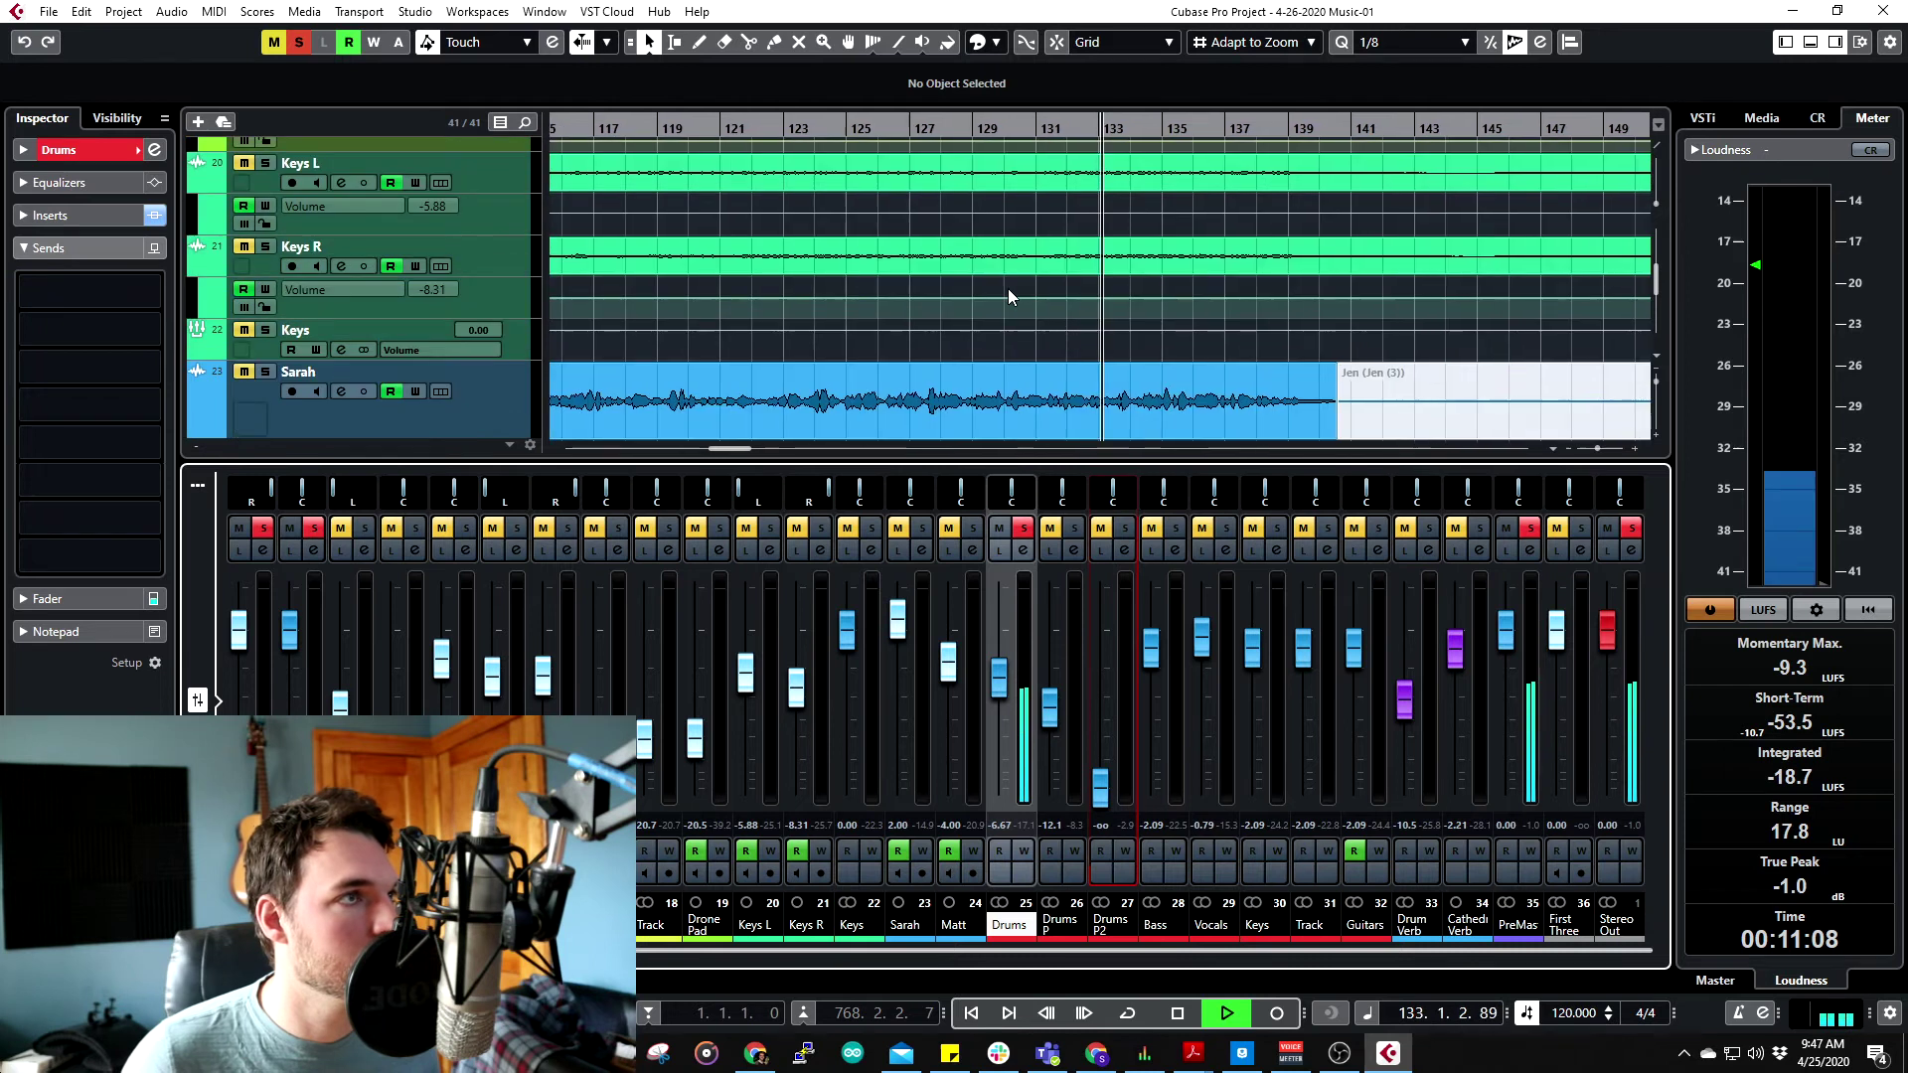
pyautogui.scroll(10, 1008, 296)
pyautogui.click(833, 128)
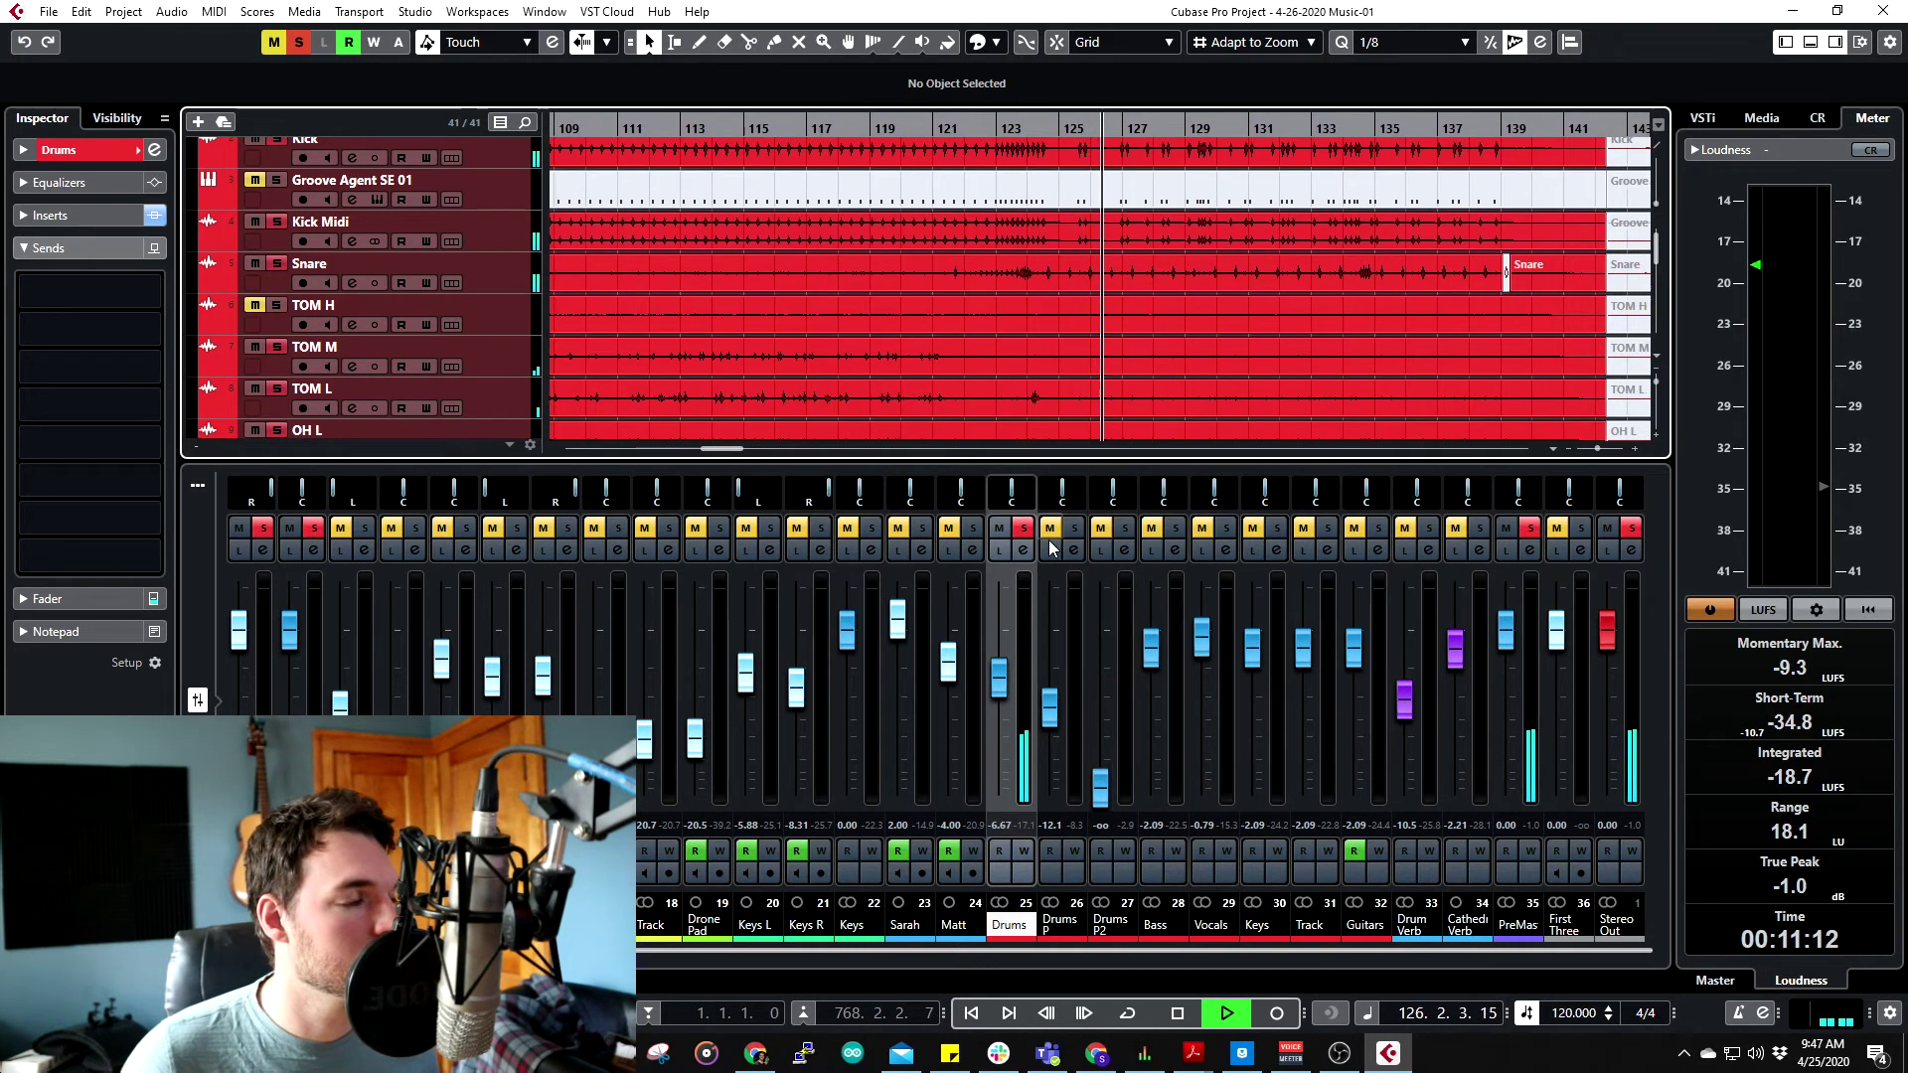
pyautogui.moveTo(861, 951); pyautogui.dragTo(463, 951)
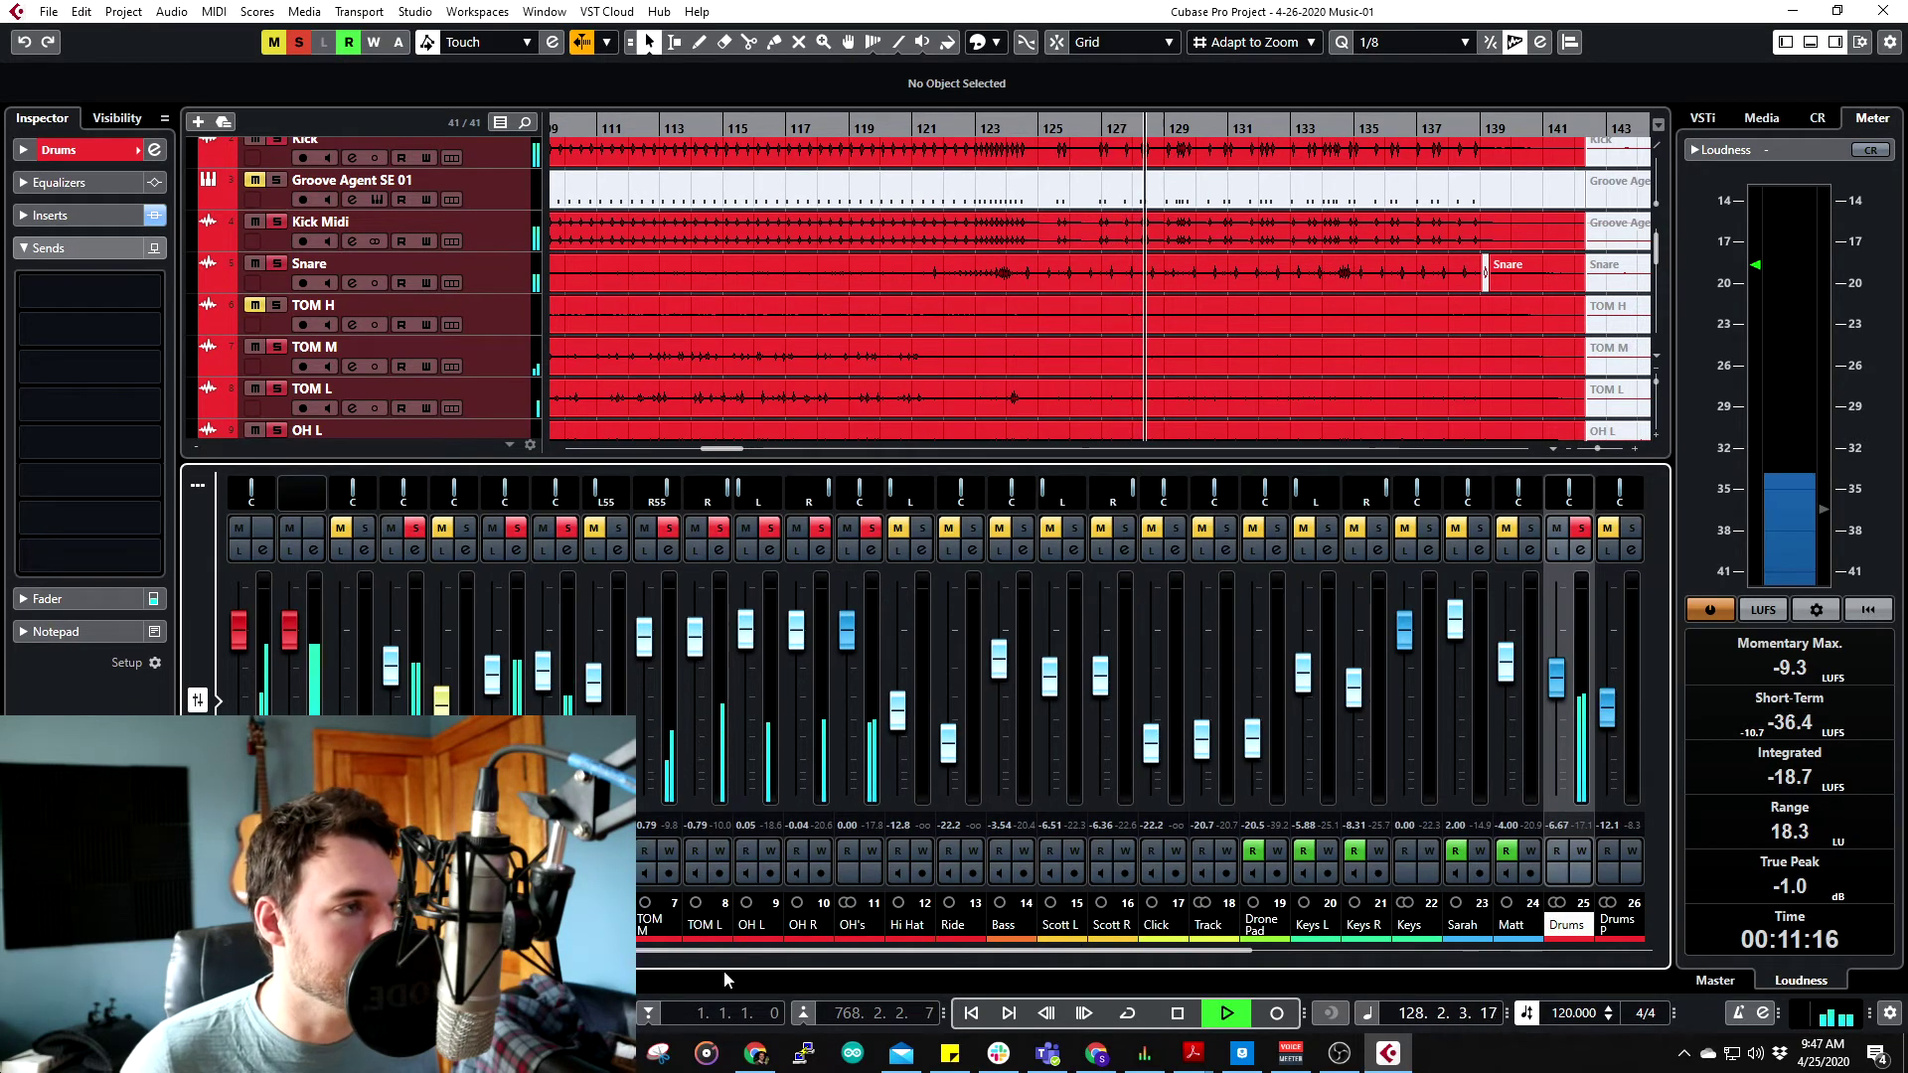
pyautogui.moveTo(723, 969); pyautogui.dragTo(1273, 988)
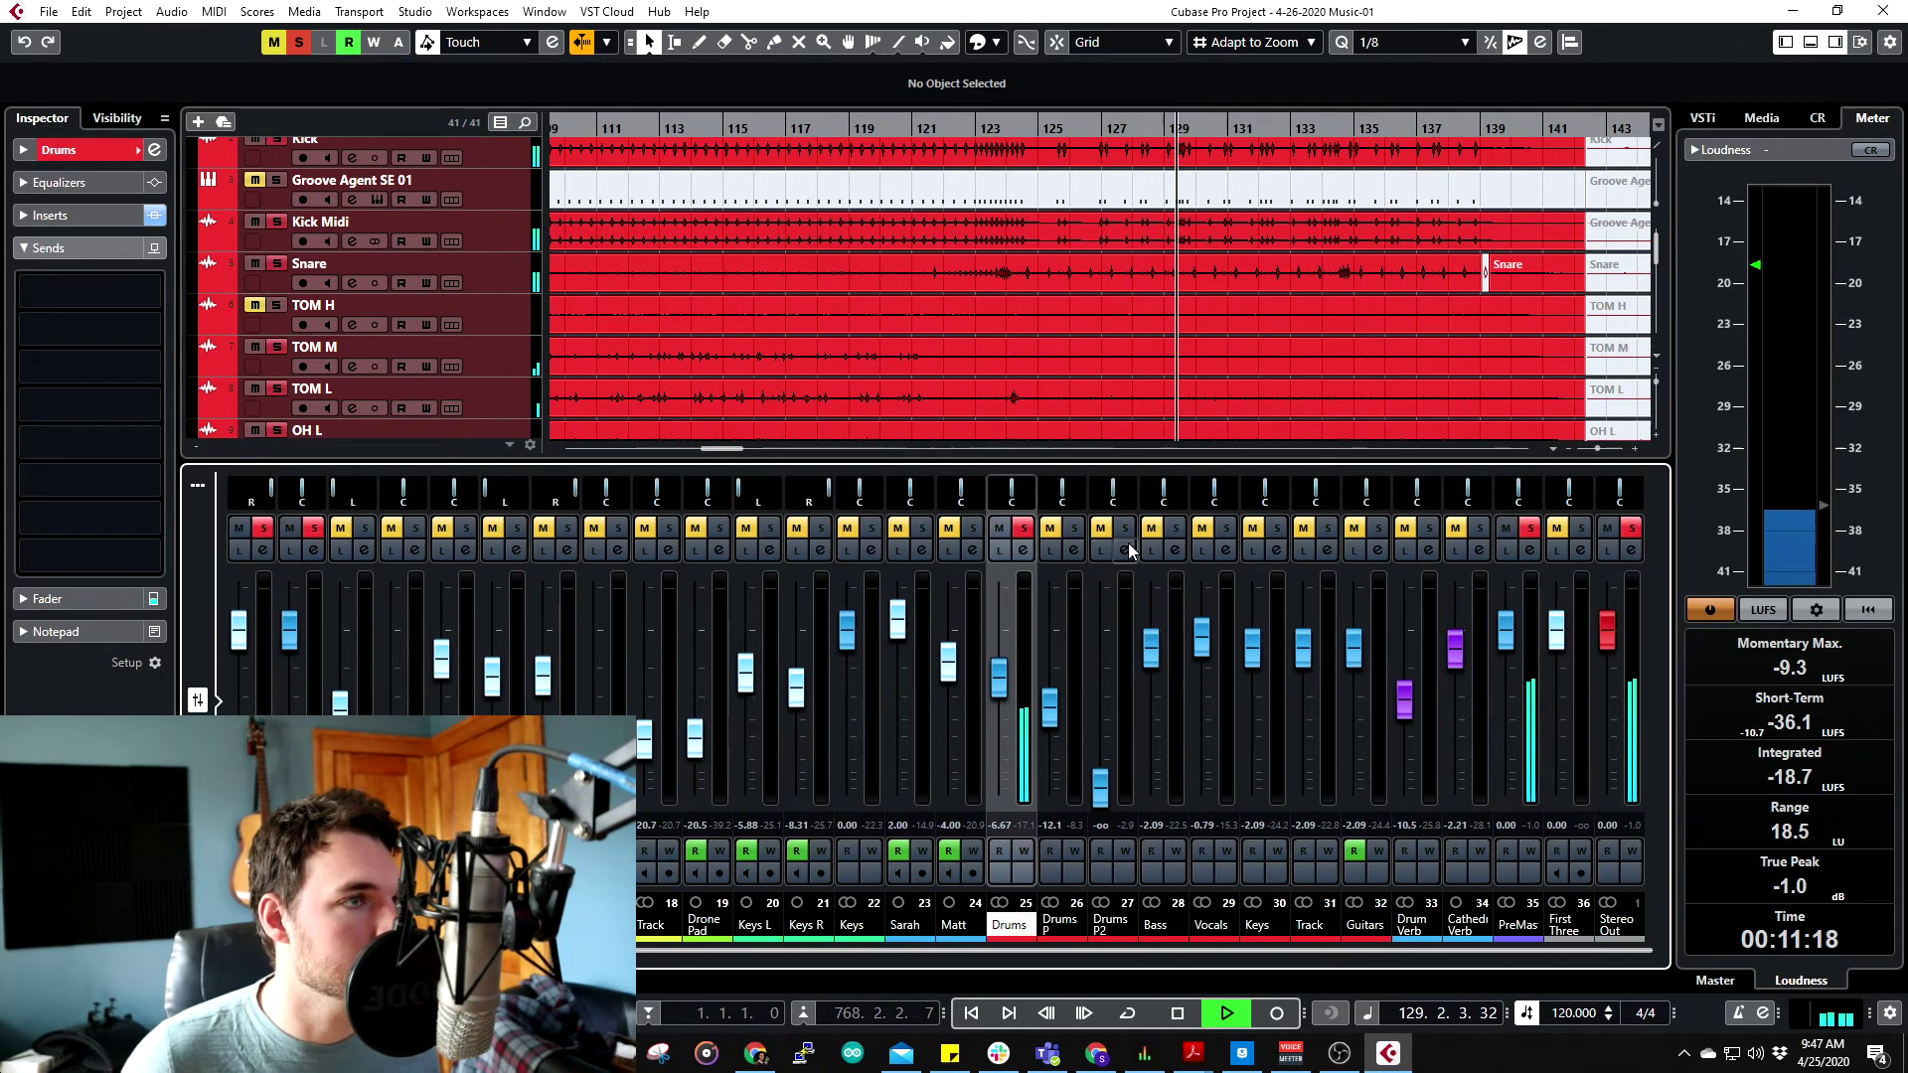
pyautogui.click(1112, 731)
pyautogui.moveTo(1100, 780); pyautogui.dragTo(1100, 684)
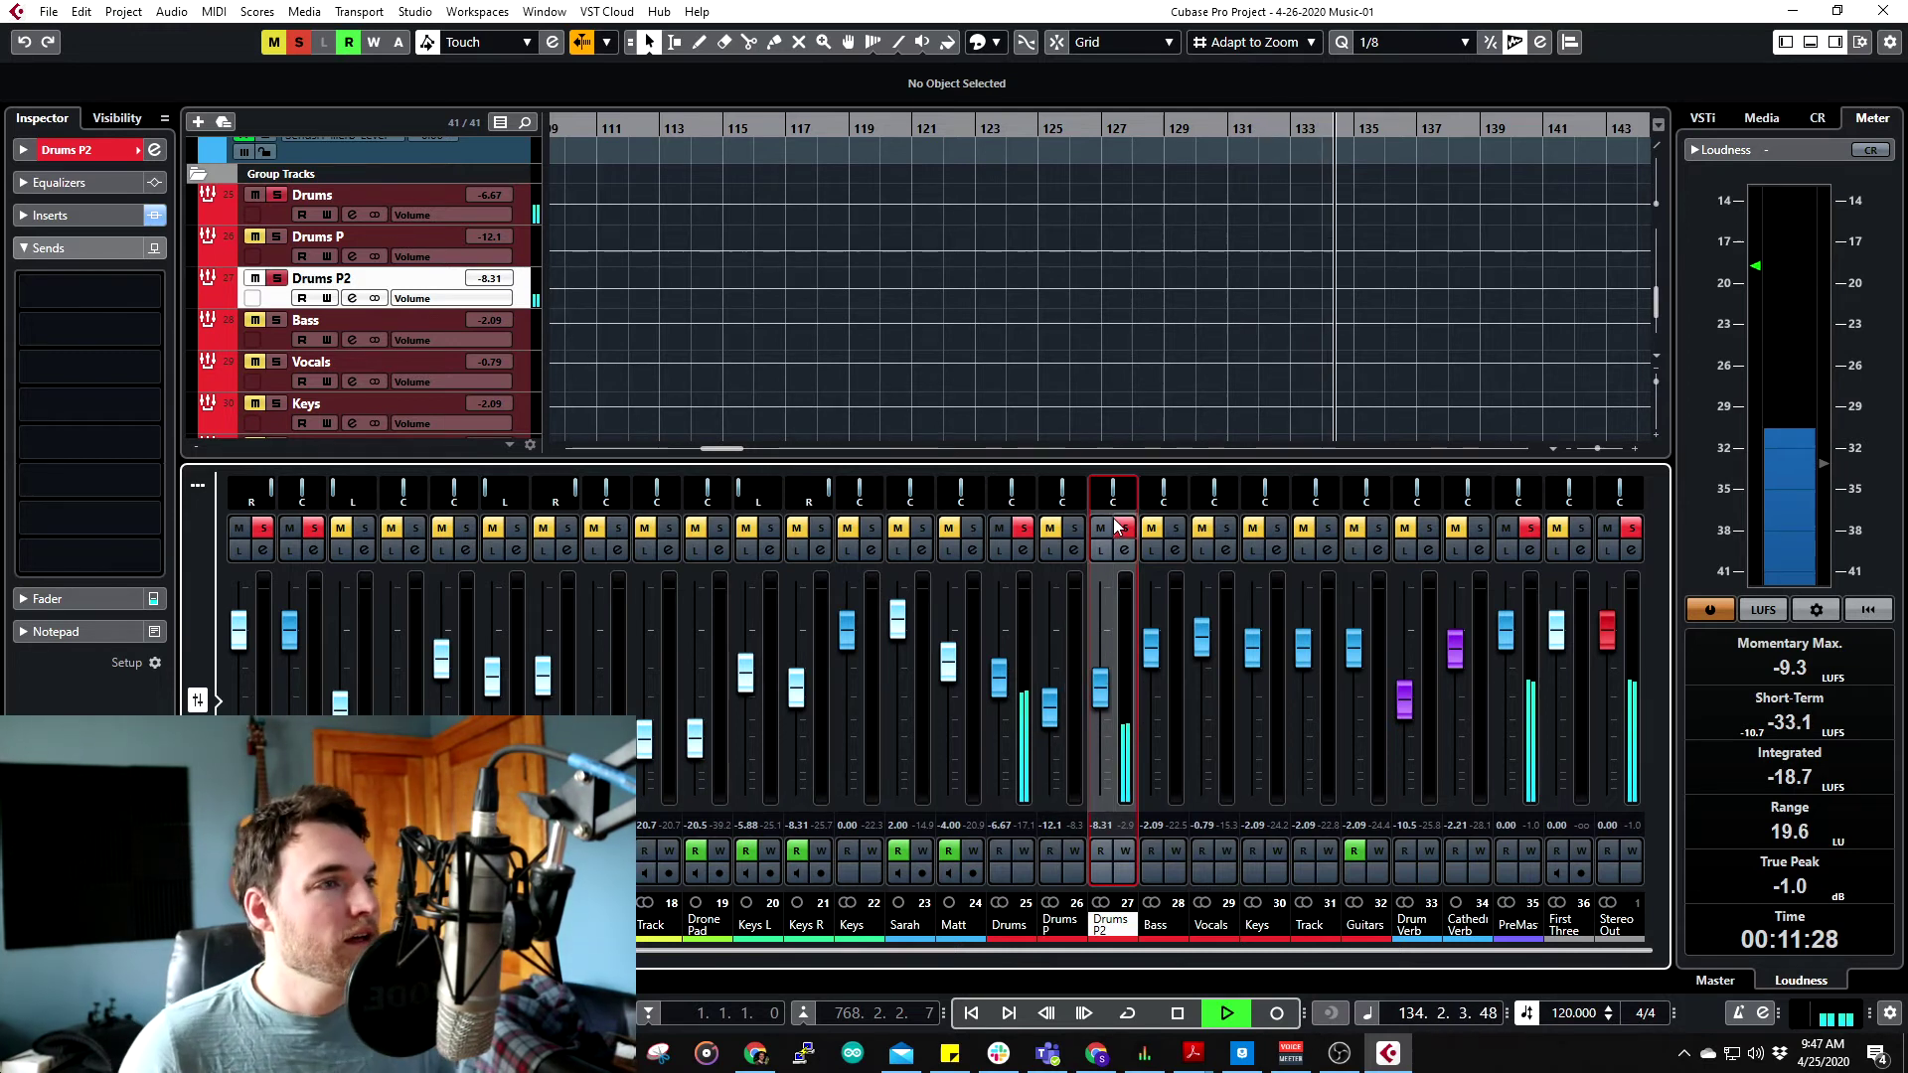
# - Stop playback and take the solo off the Drums bus
pyautogui.press('space')
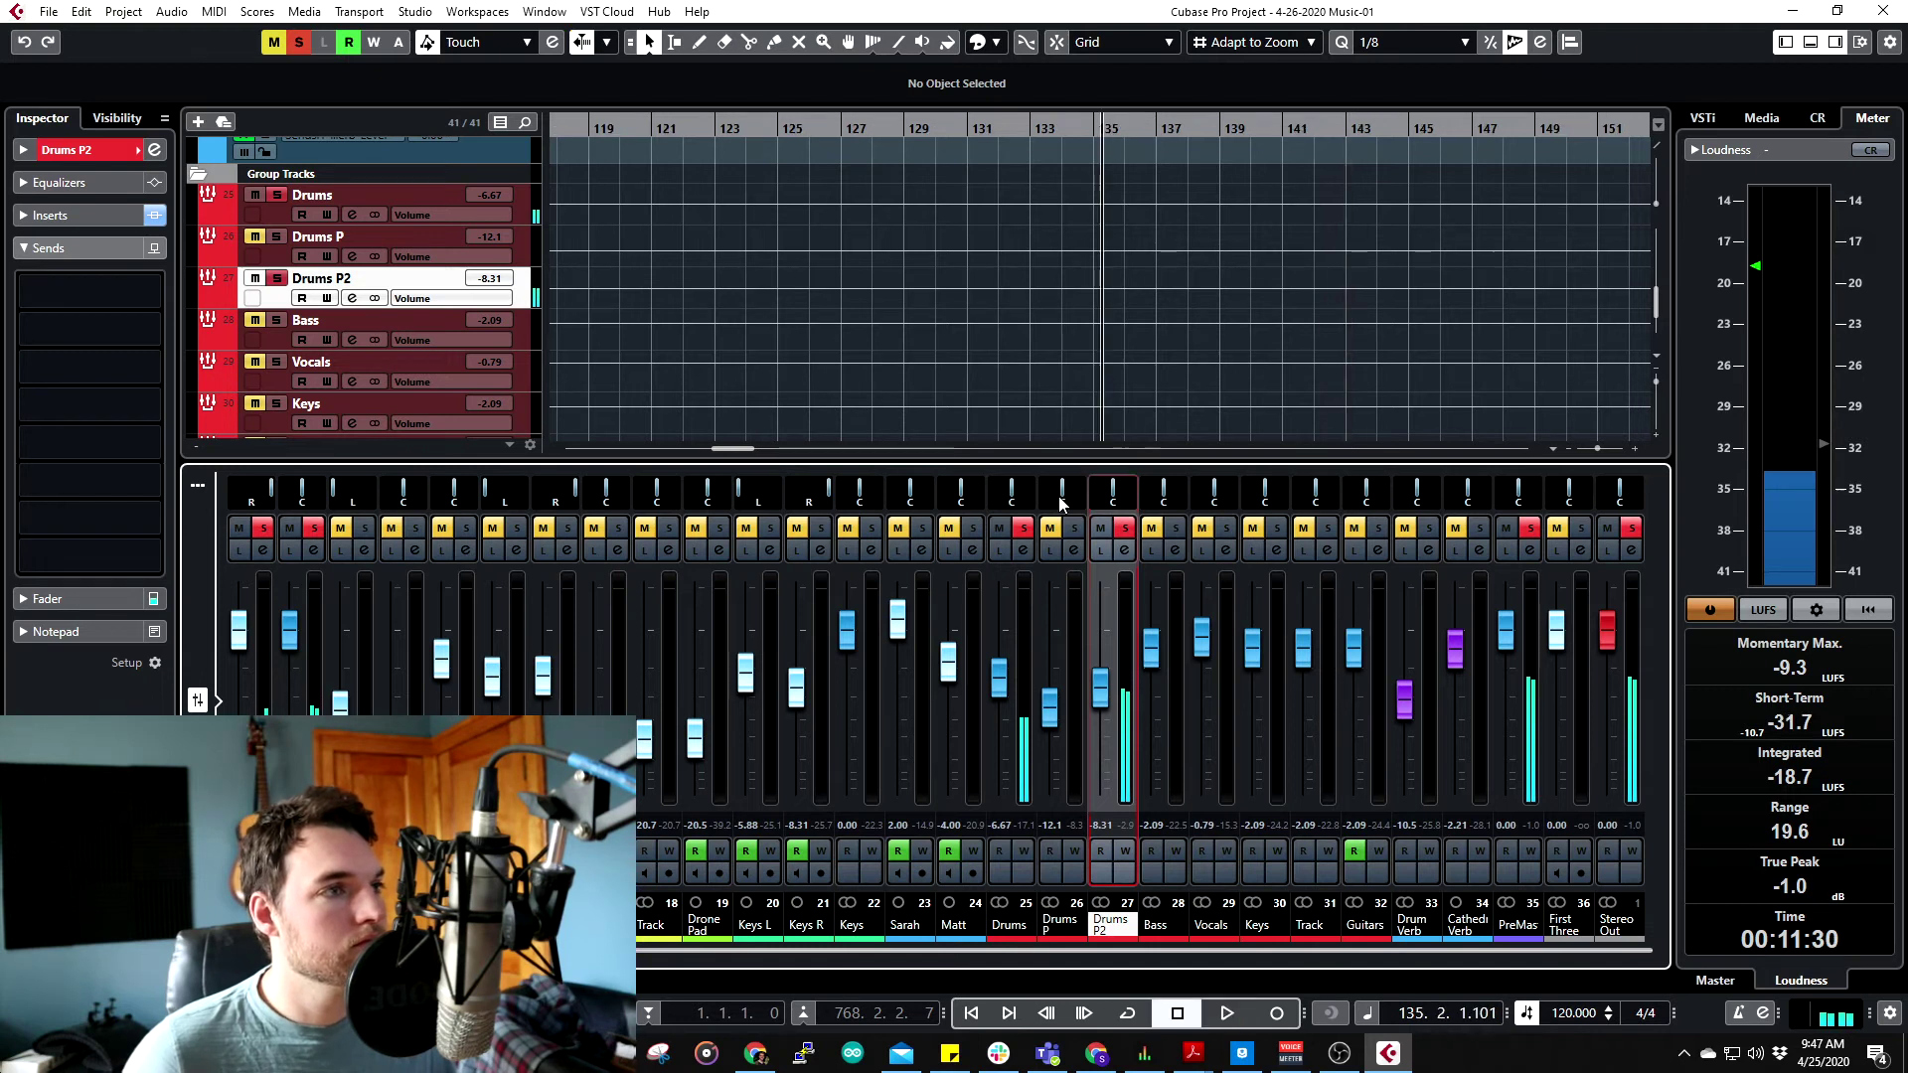
pyautogui.hscroll(-5, 1056, 957)
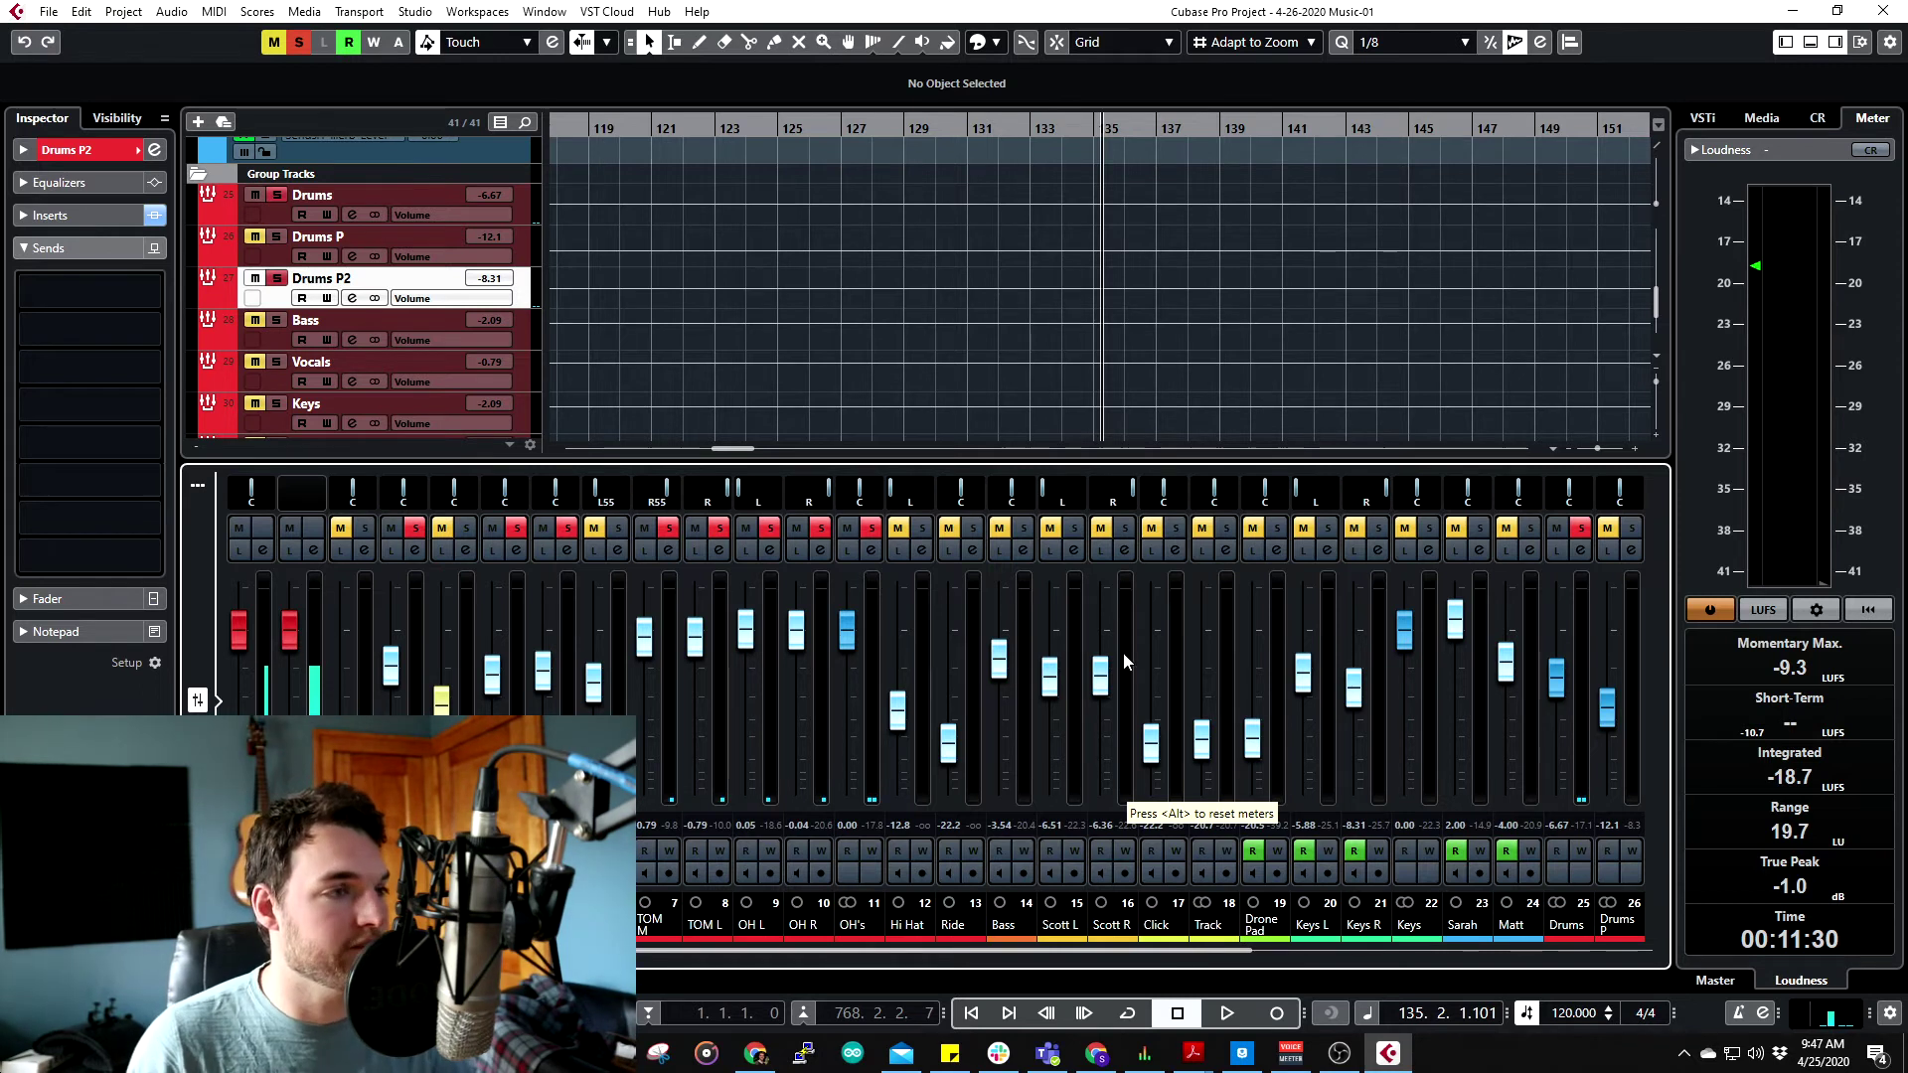
pyautogui.click(1580, 527)
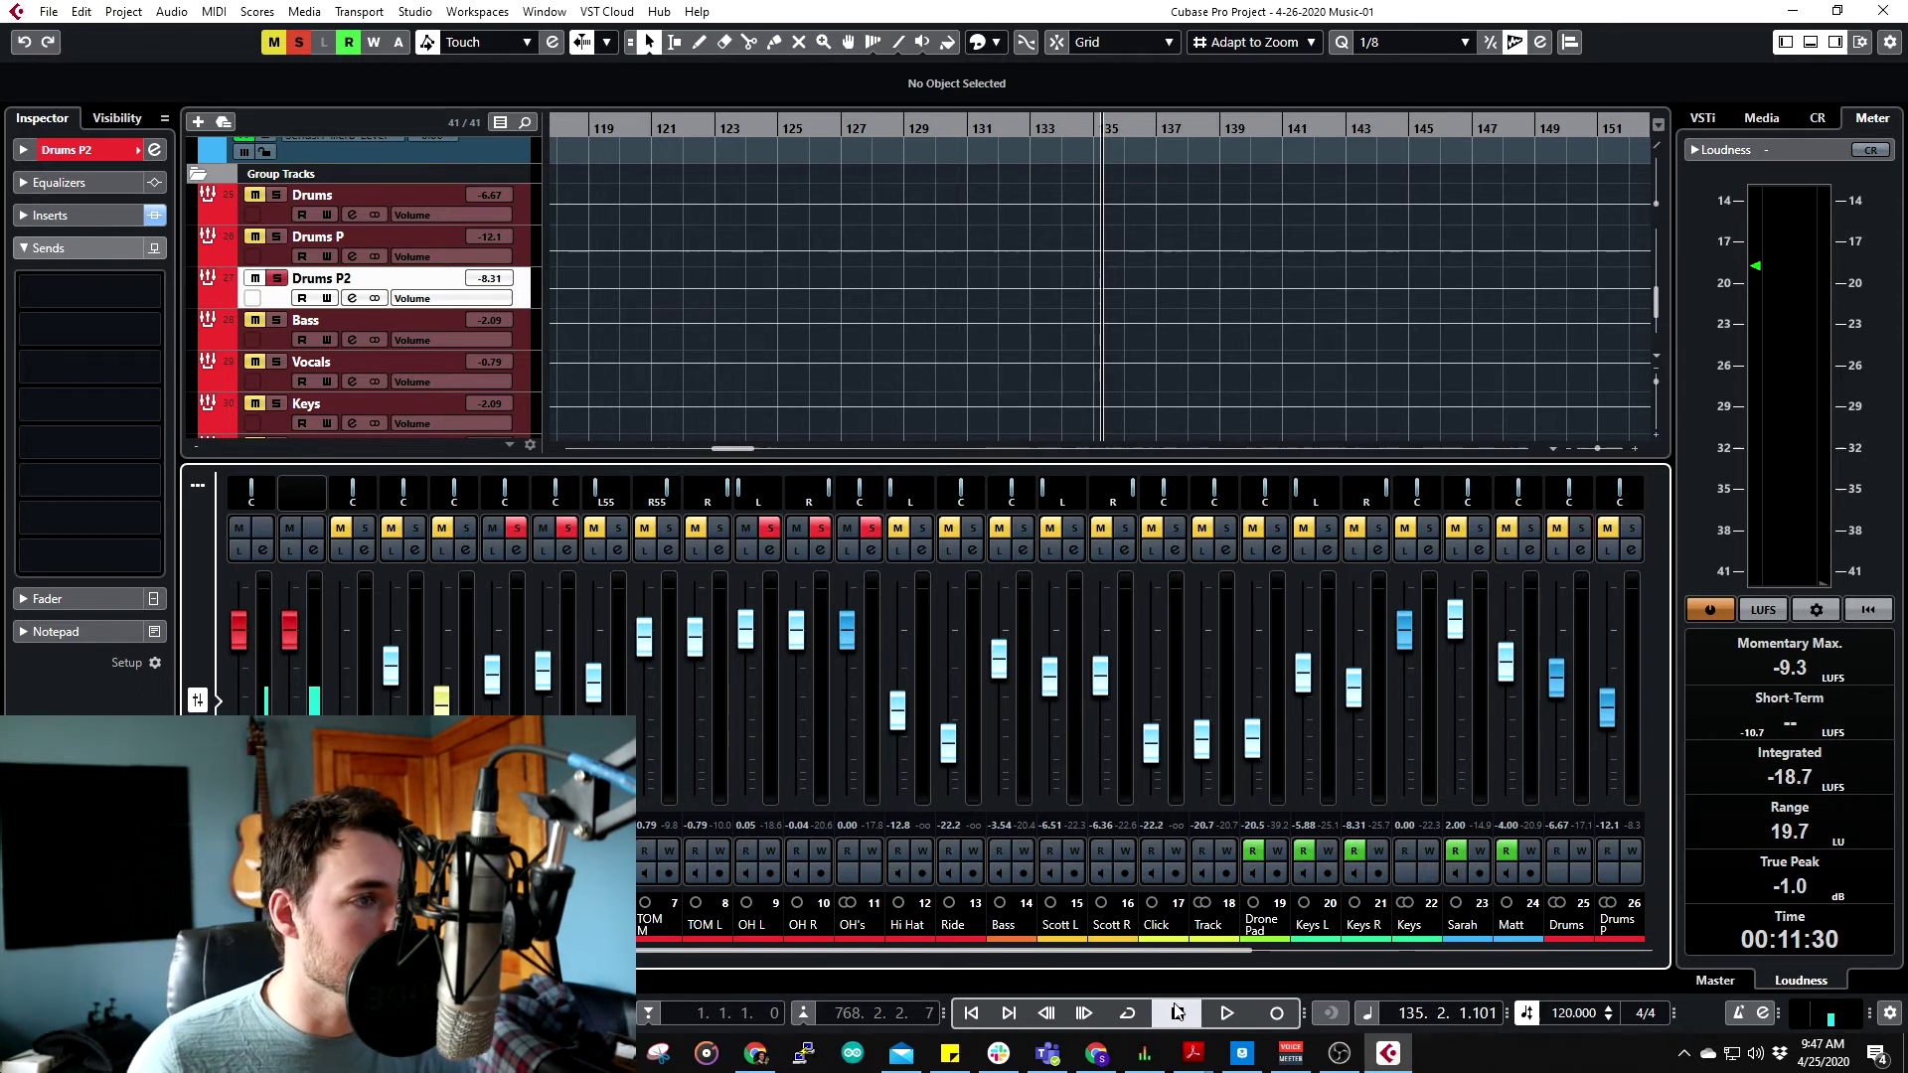
# - Unsolo Drums P2 to clear all solos and play from around bar 124
pyautogui.hscroll(5, 1218, 647)
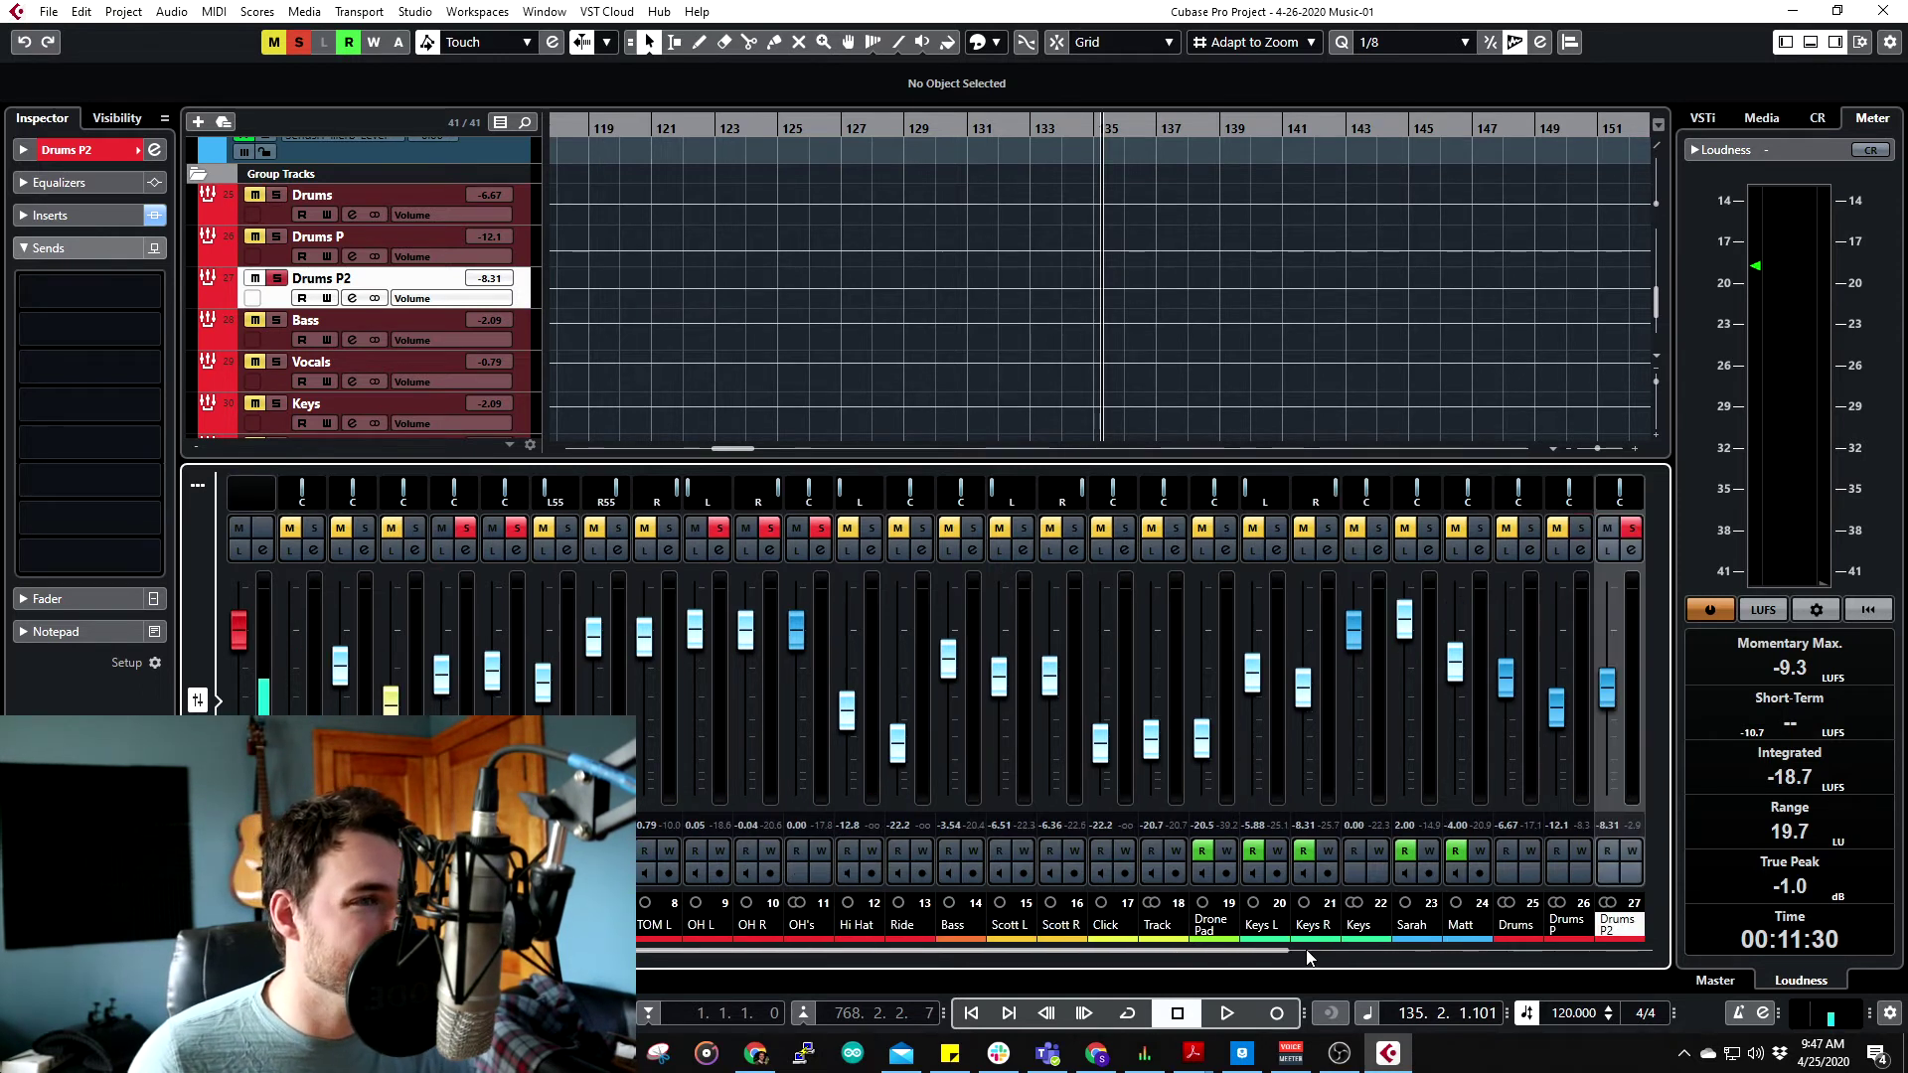
pyautogui.click(1228, 528)
pyautogui.scroll(15, 947, 314)
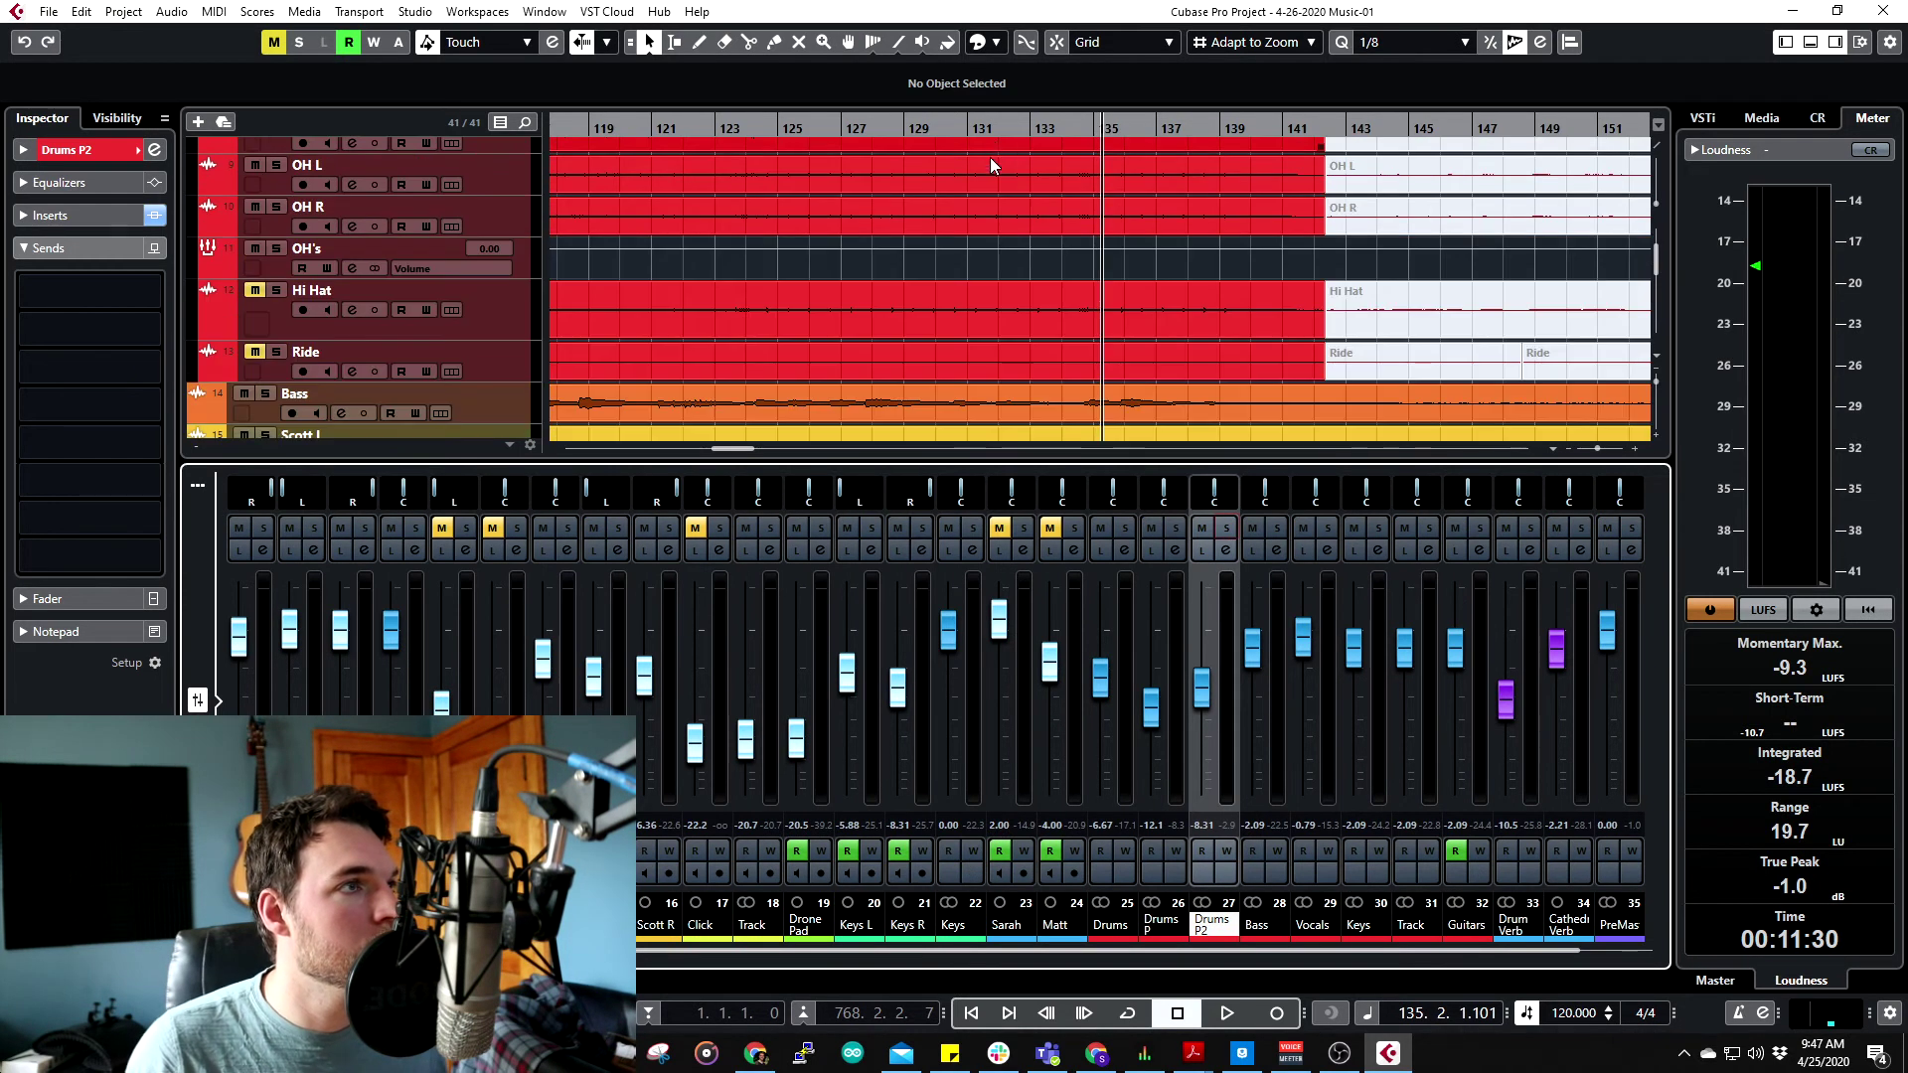
pyautogui.click(770, 135)
pyautogui.press('space')
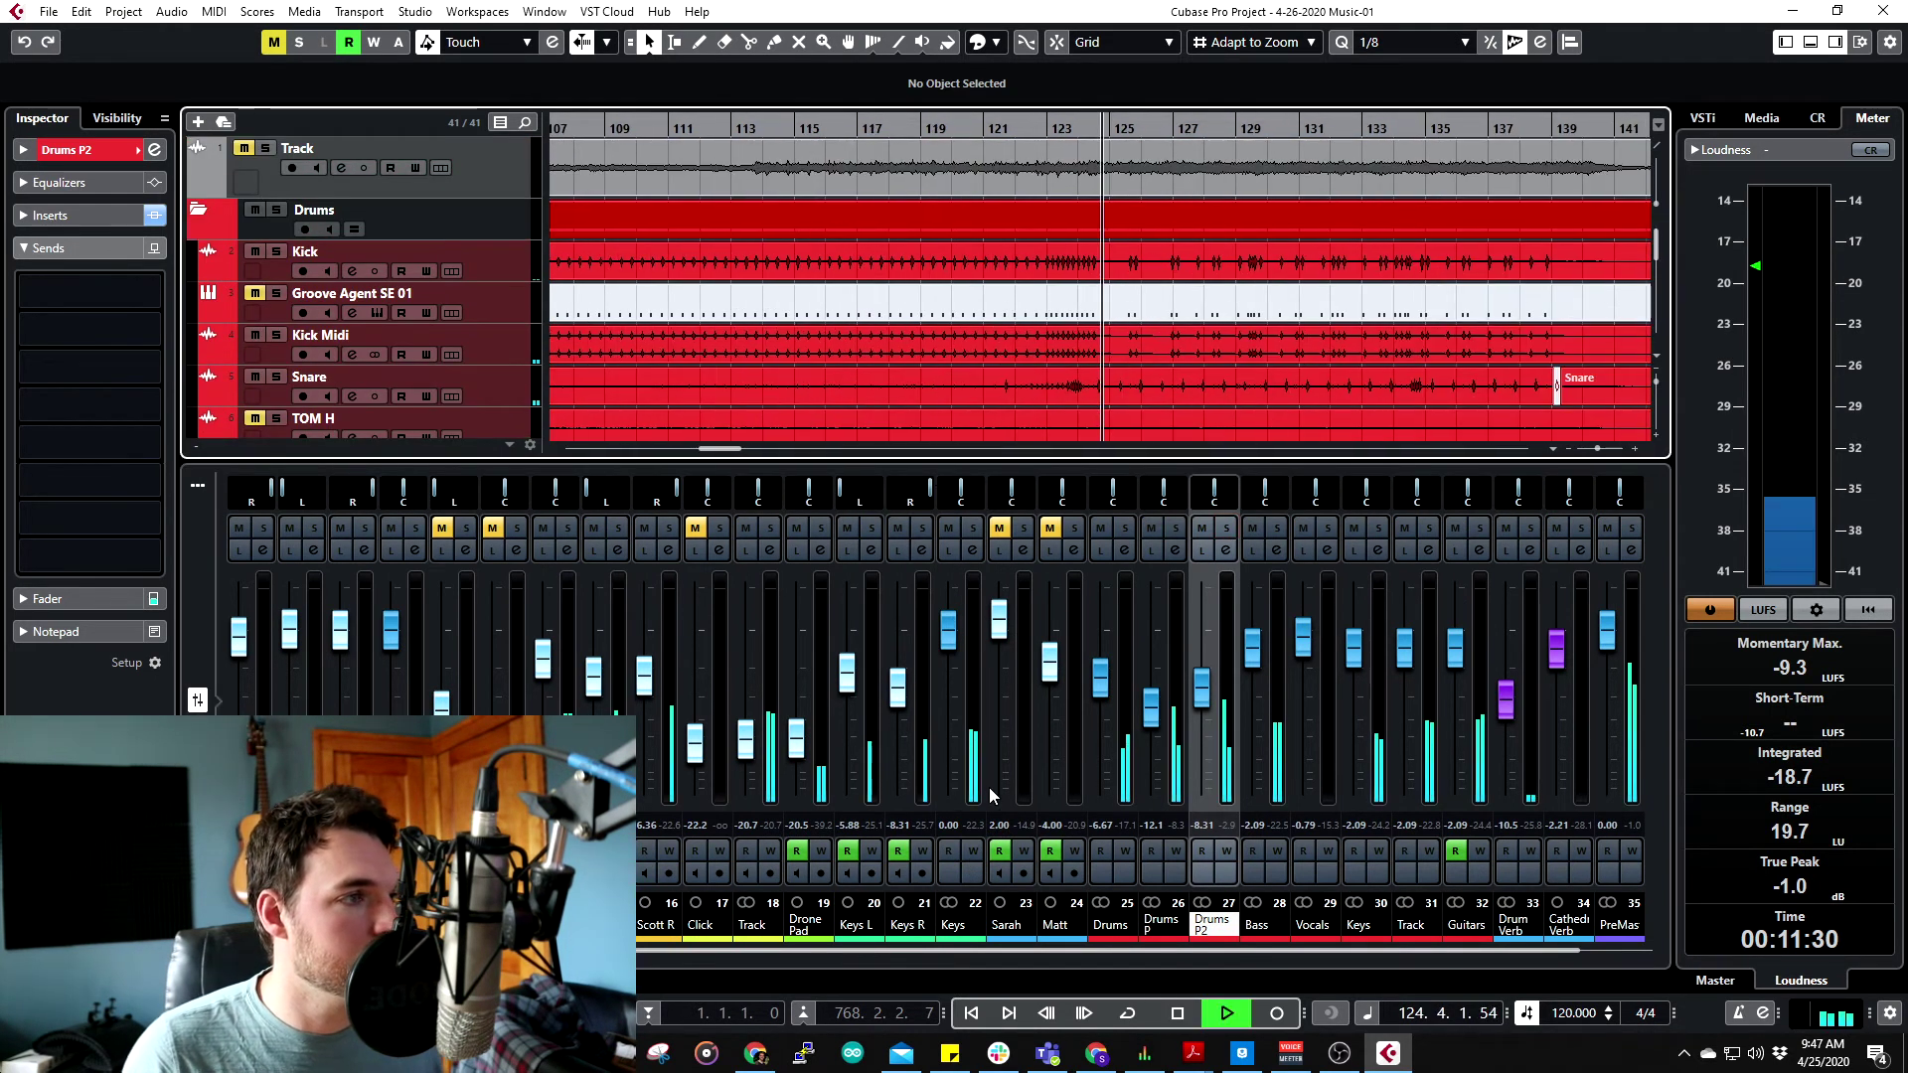
# - Raise Drum Verb to -8.65, mute Drums P, drop Drums P2 to -oo, raise Drums to -4.78
pyautogui.moveTo(1052, 950); pyautogui.dragTo(1124, 950)
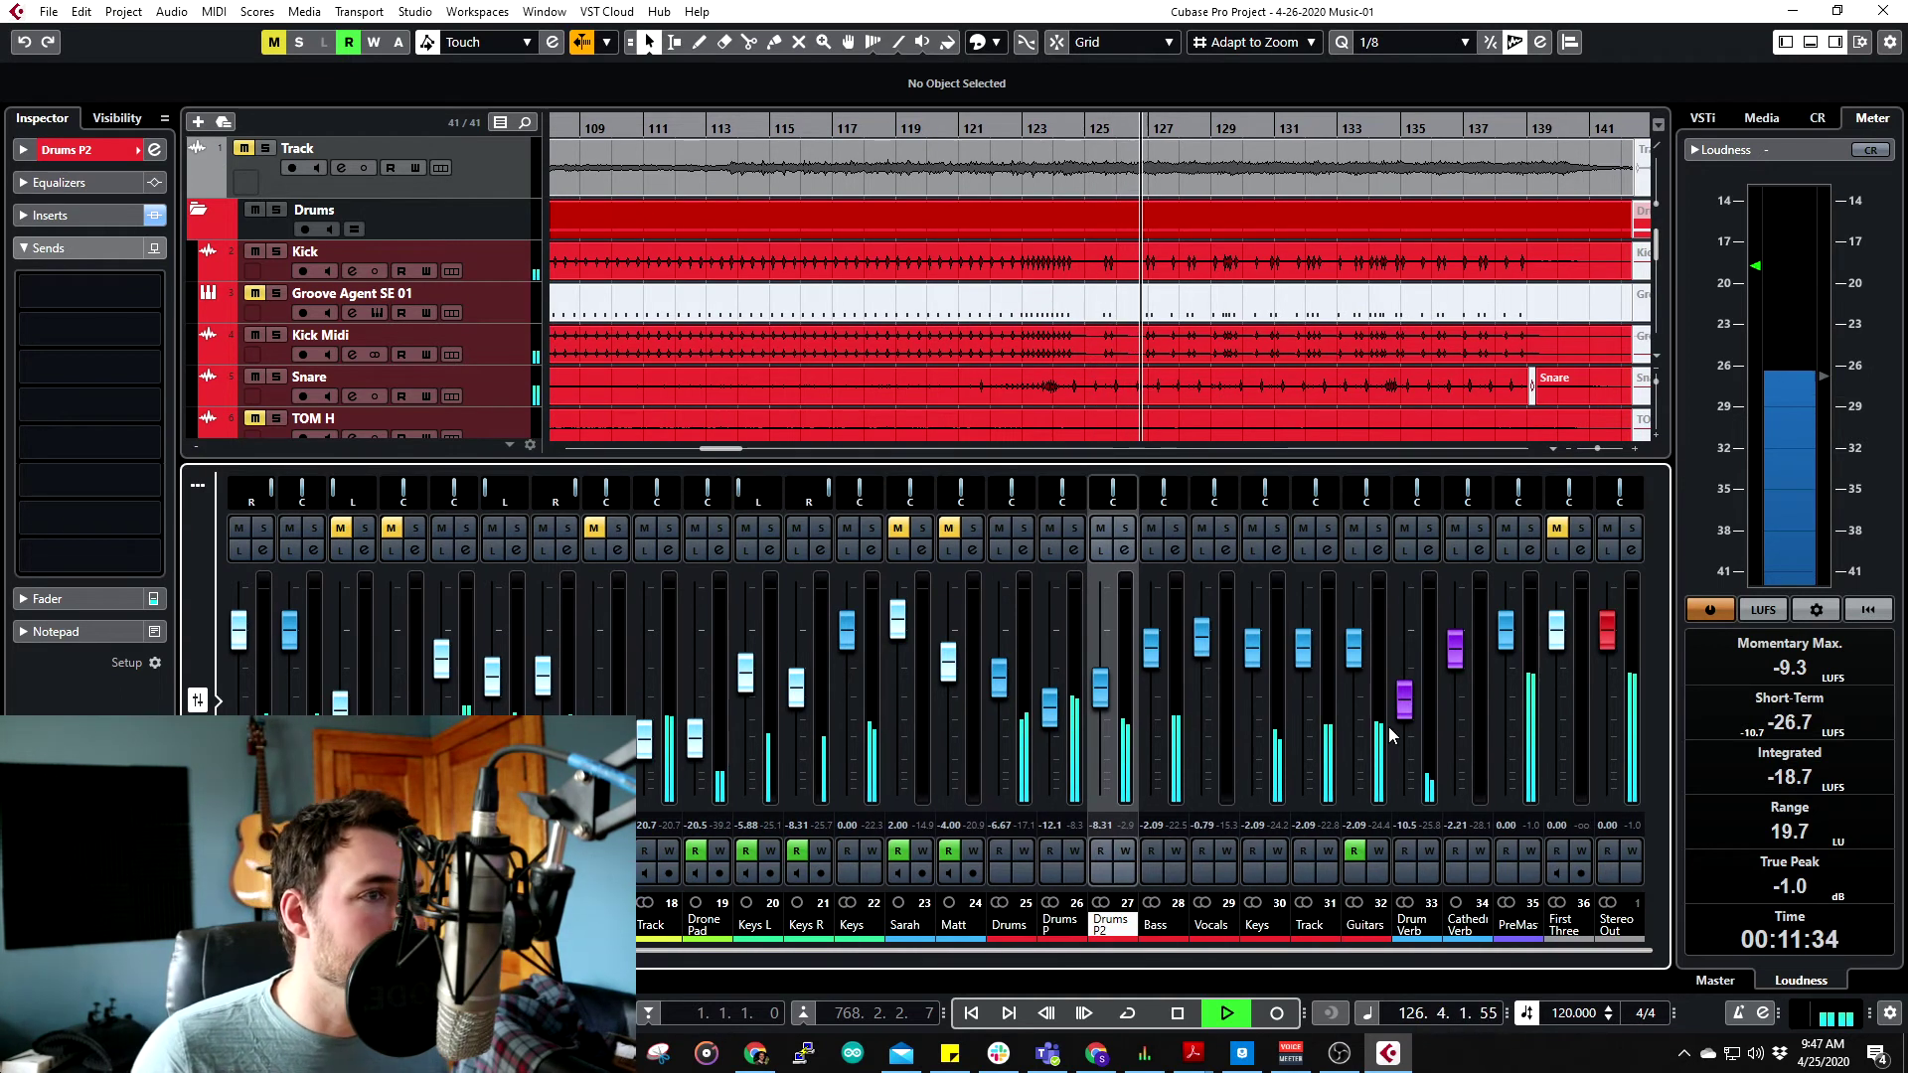
pyautogui.moveTo(1404, 701); pyautogui.dragTo(1404, 686)
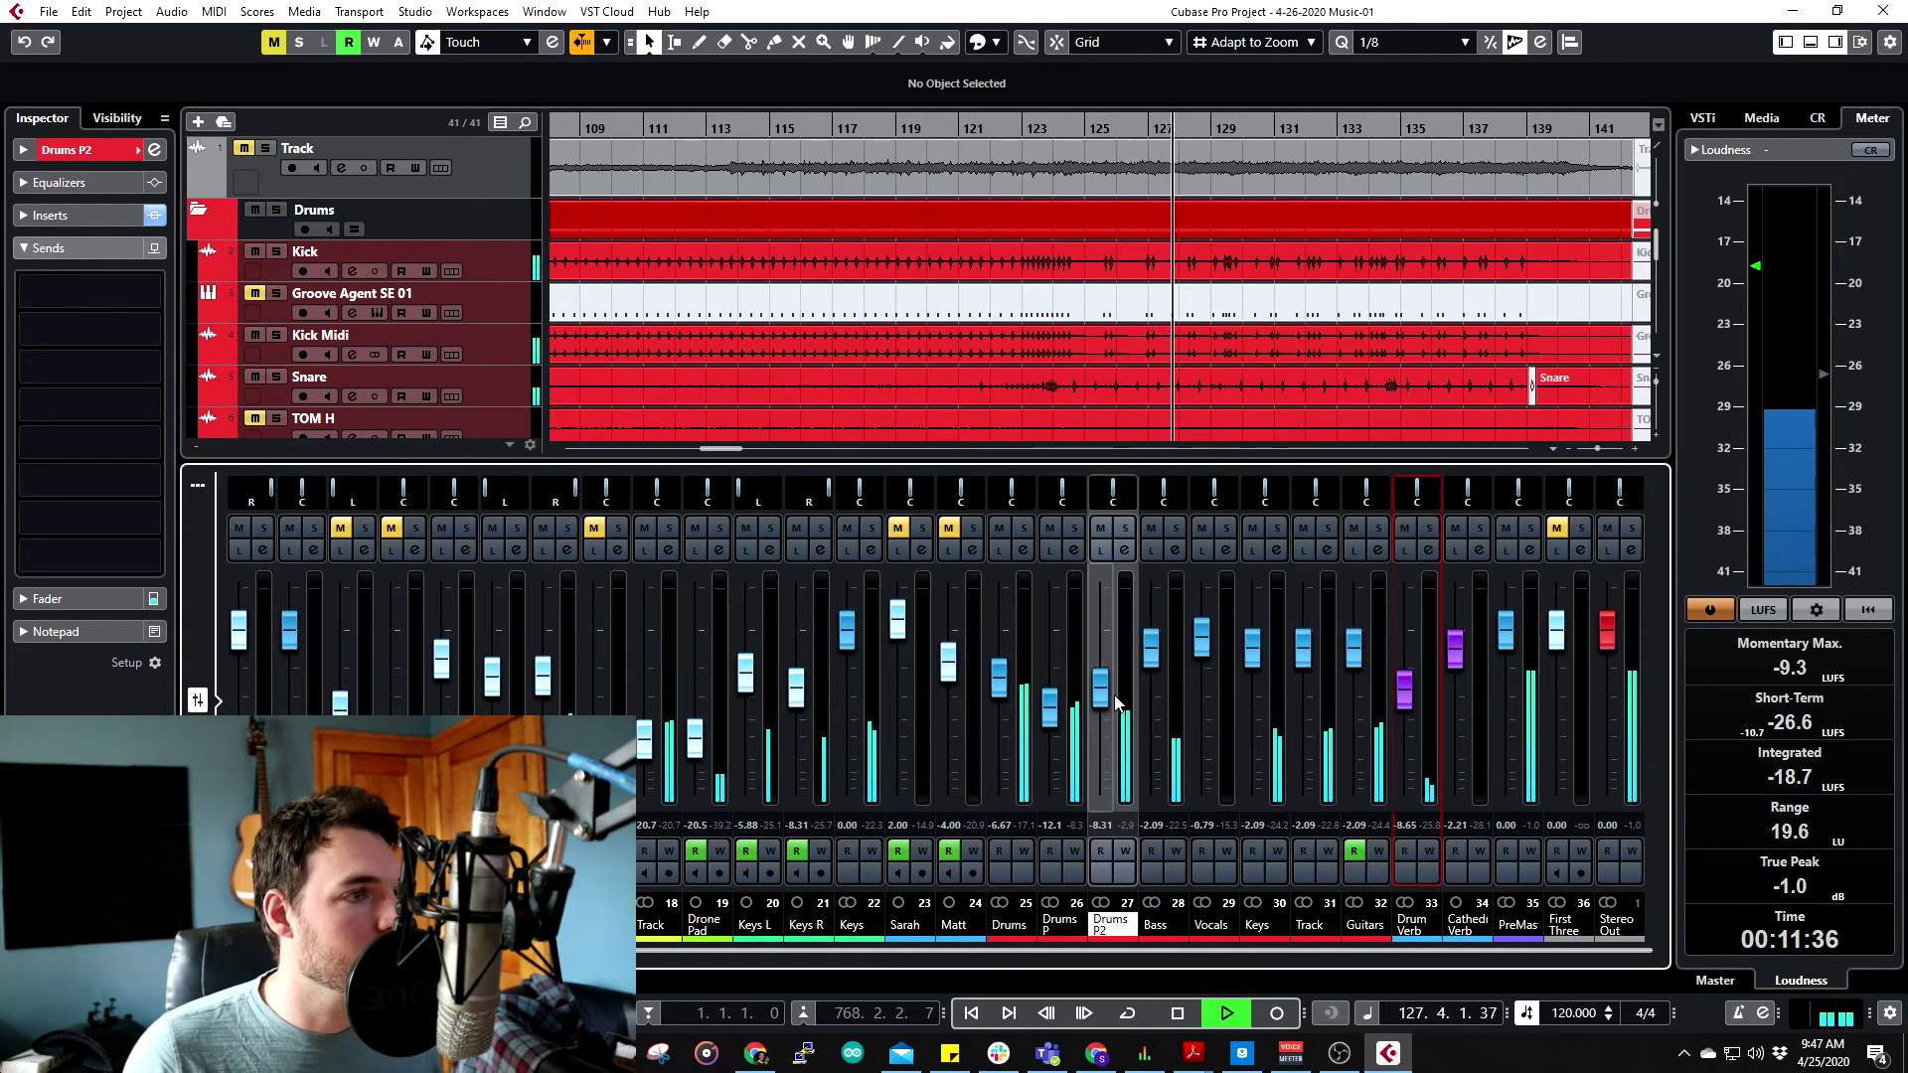
pyautogui.click(1049, 527)
pyautogui.moveTo(1100, 686); pyautogui.dragTo(1100, 790)
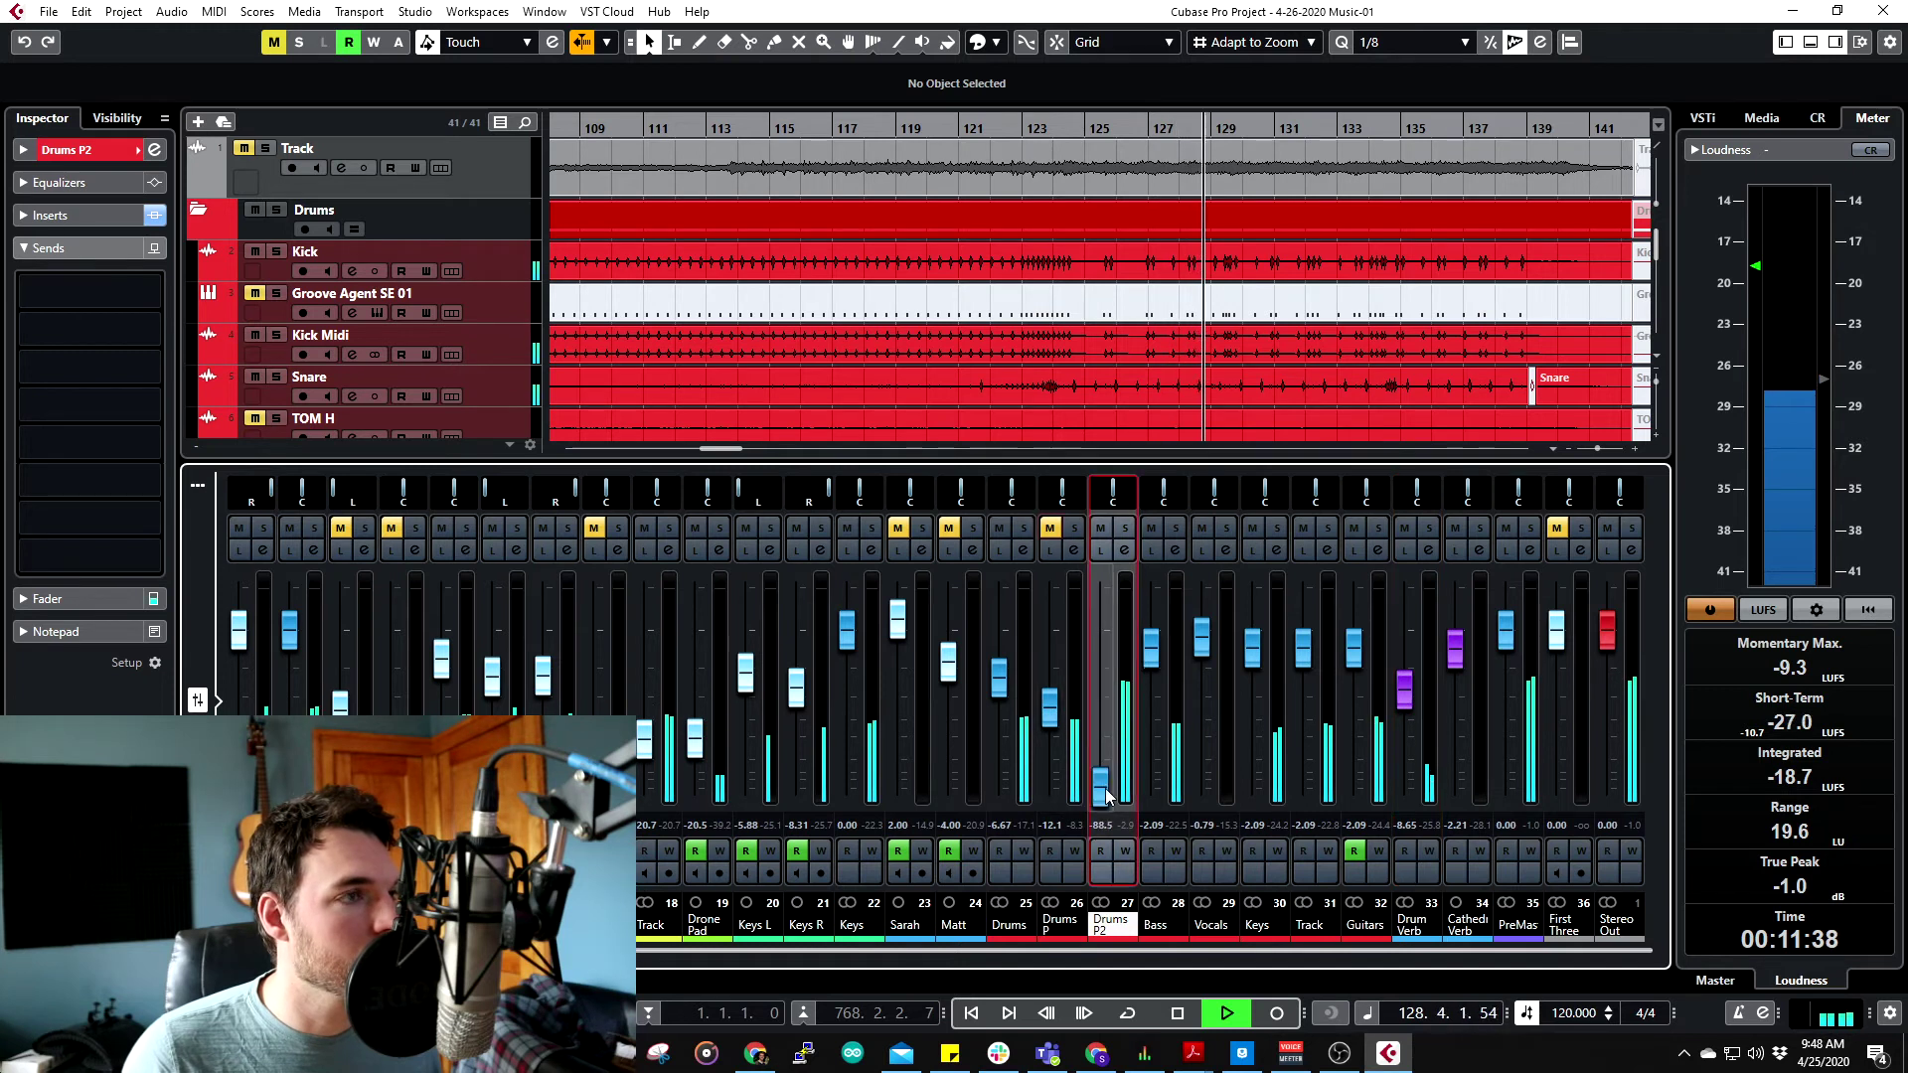
pyautogui.moveTo(1000, 681); pyautogui.dragTo(999, 664)
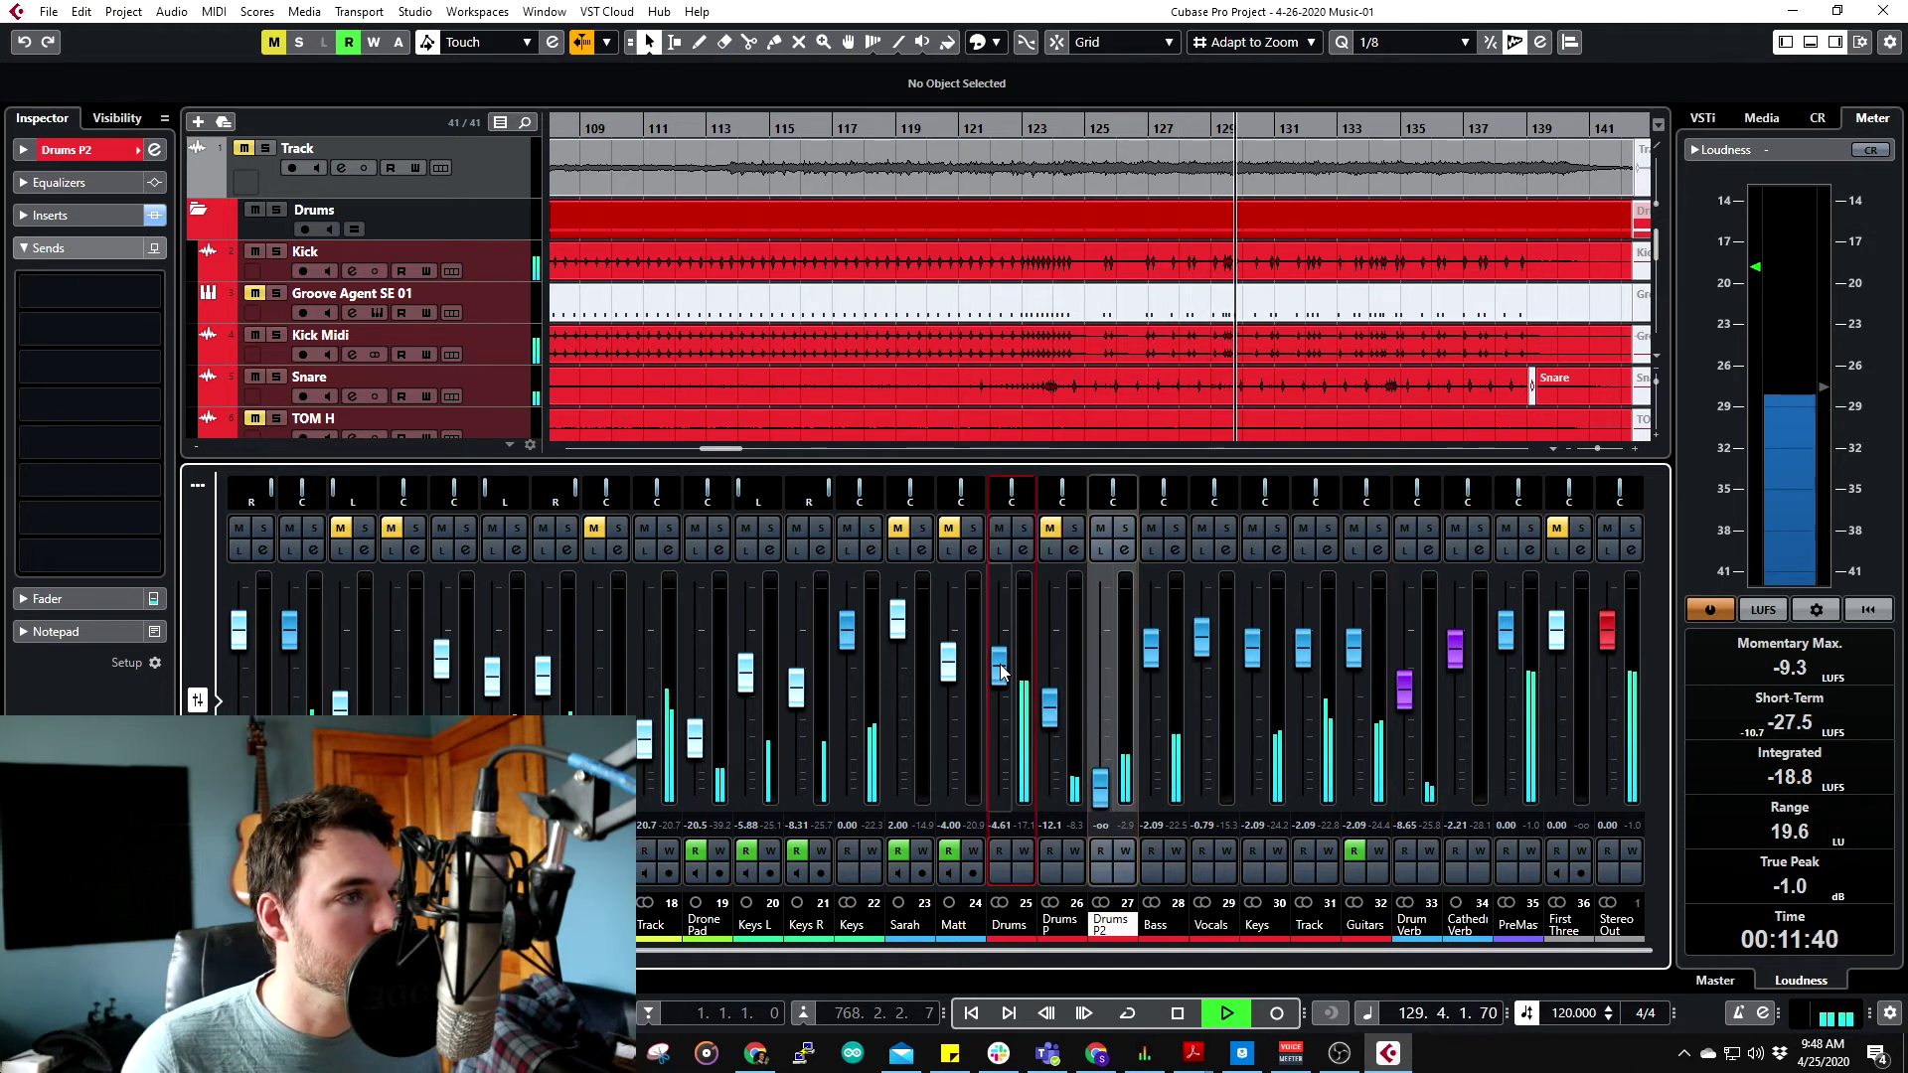
pyautogui.hscroll(-4, 1086, 957)
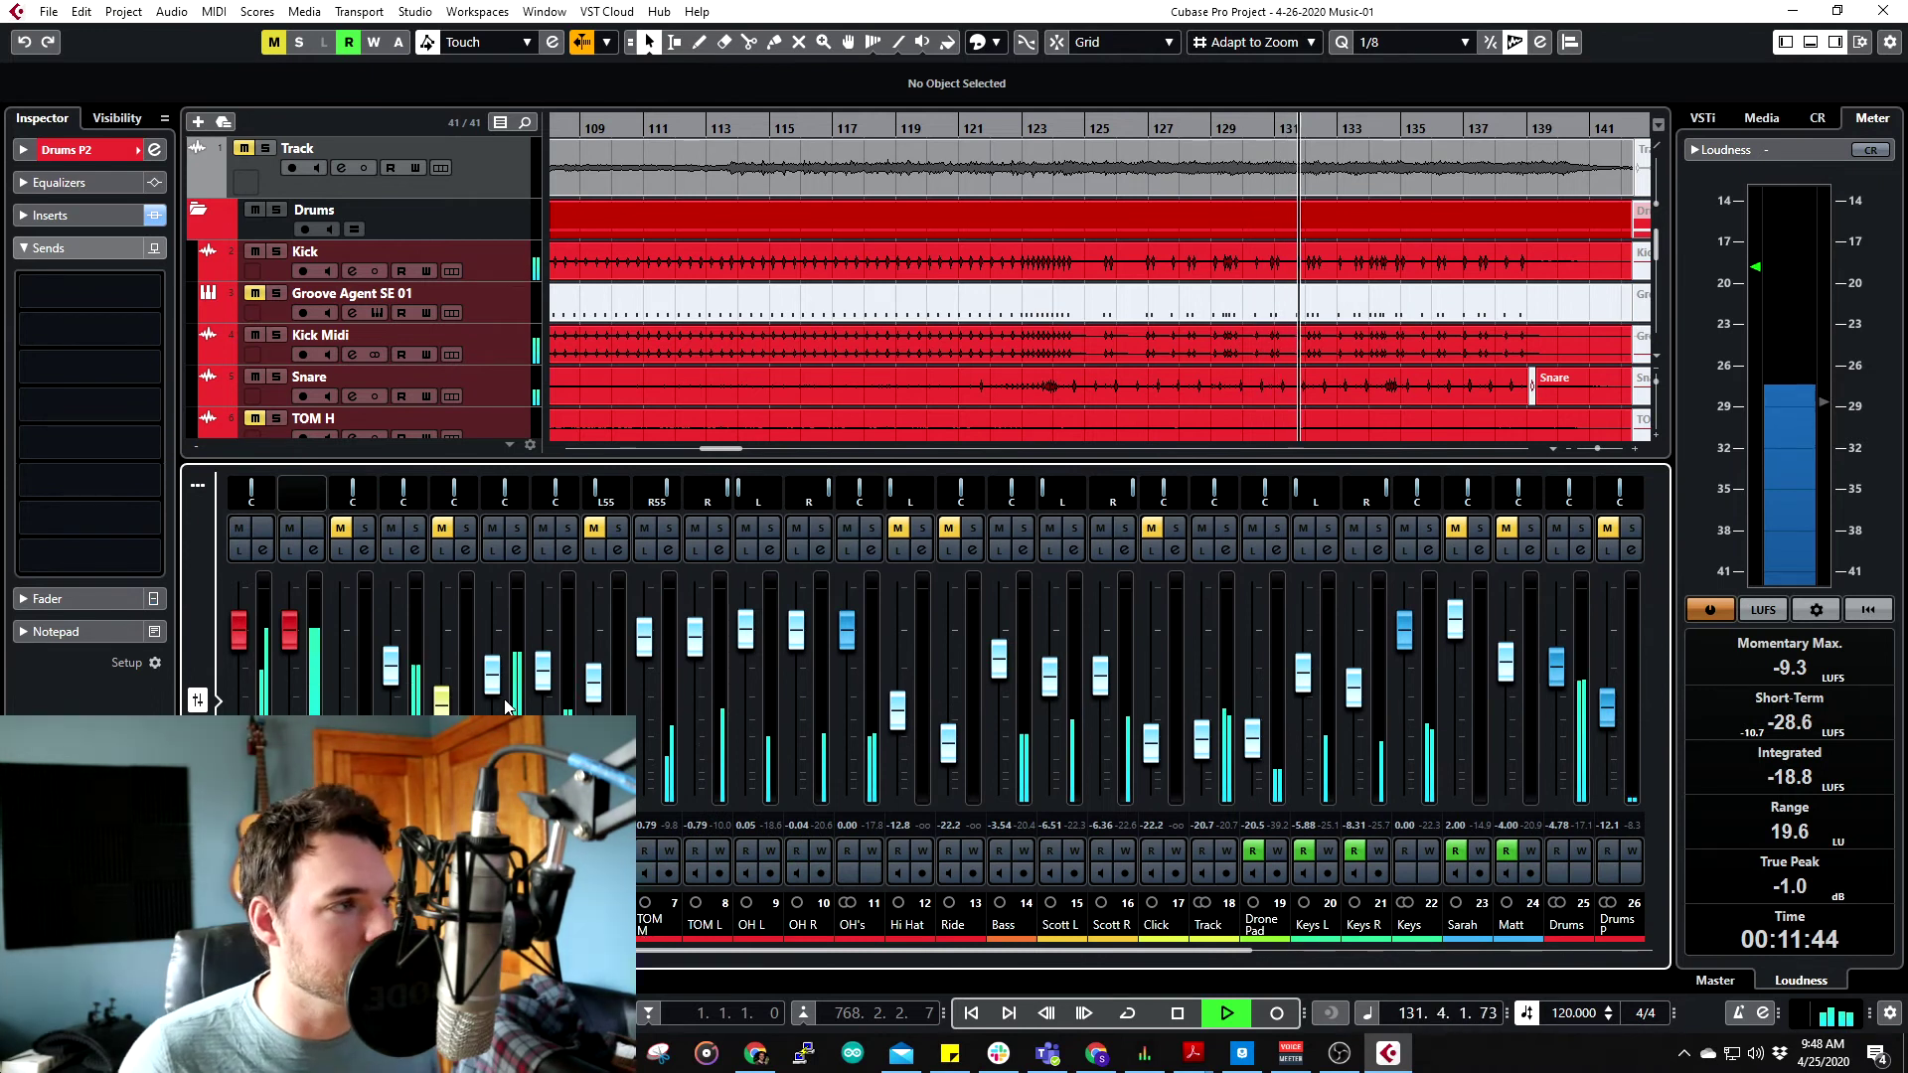
pyautogui.moveTo(559, 708); pyautogui.dragTo(546, 646)
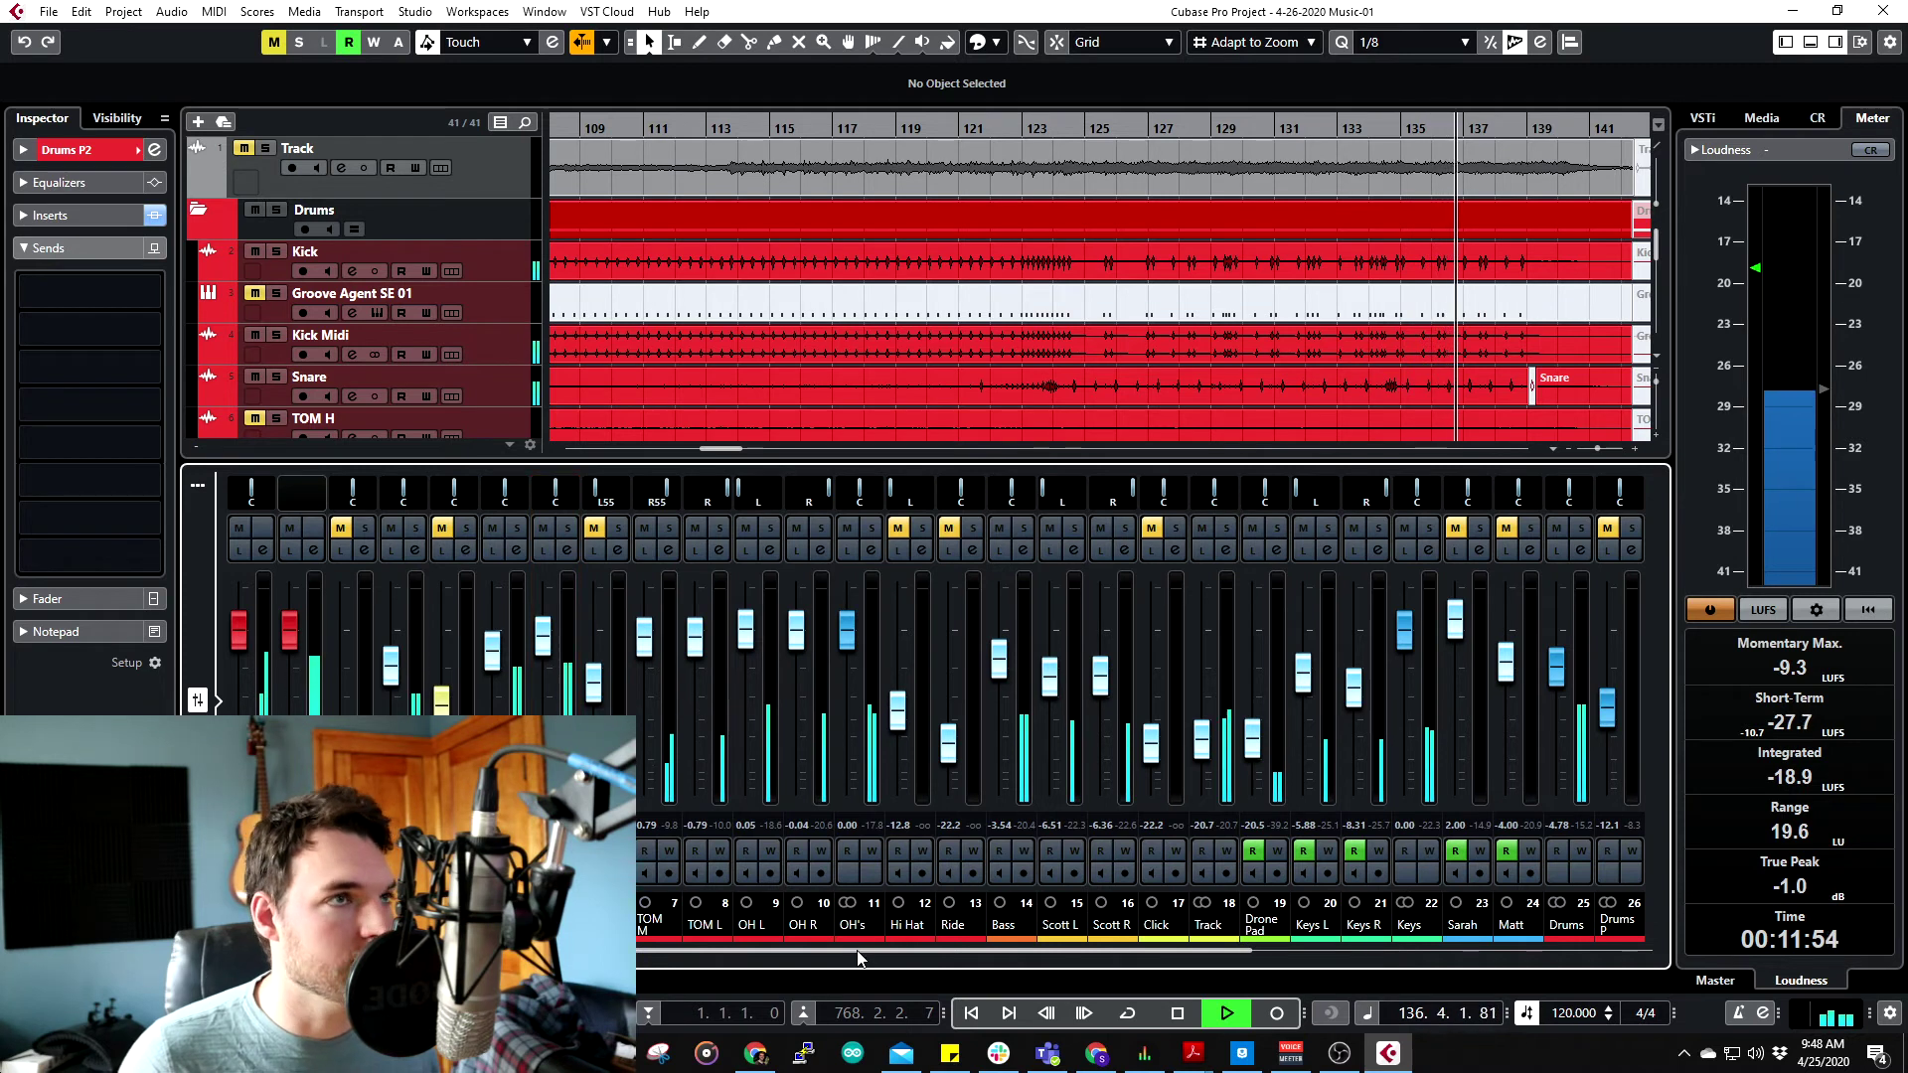
# - Replay from around bar 125, bring Drums P2 up to -7.30, and lower one drum channel again
pyautogui.click(1071, 137)
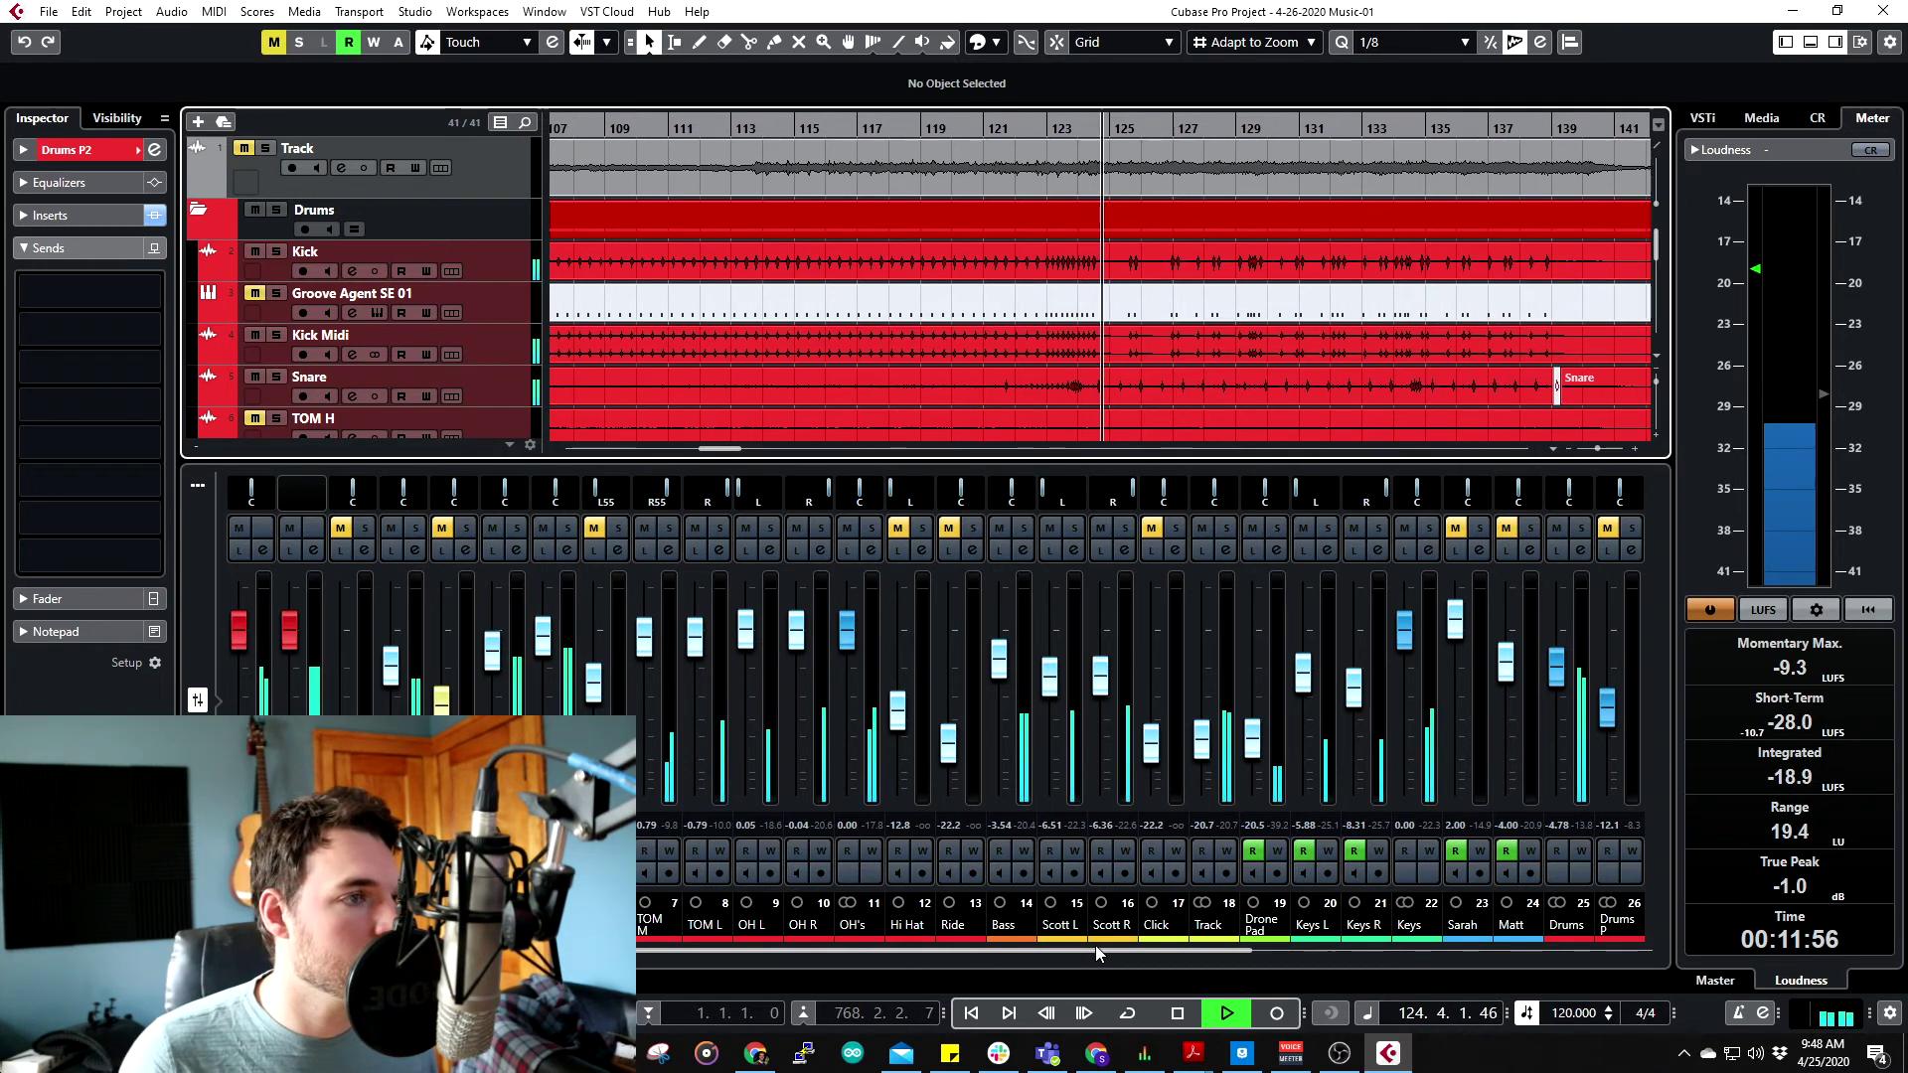
pyautogui.moveTo(1095, 946); pyautogui.dragTo(1590, 968)
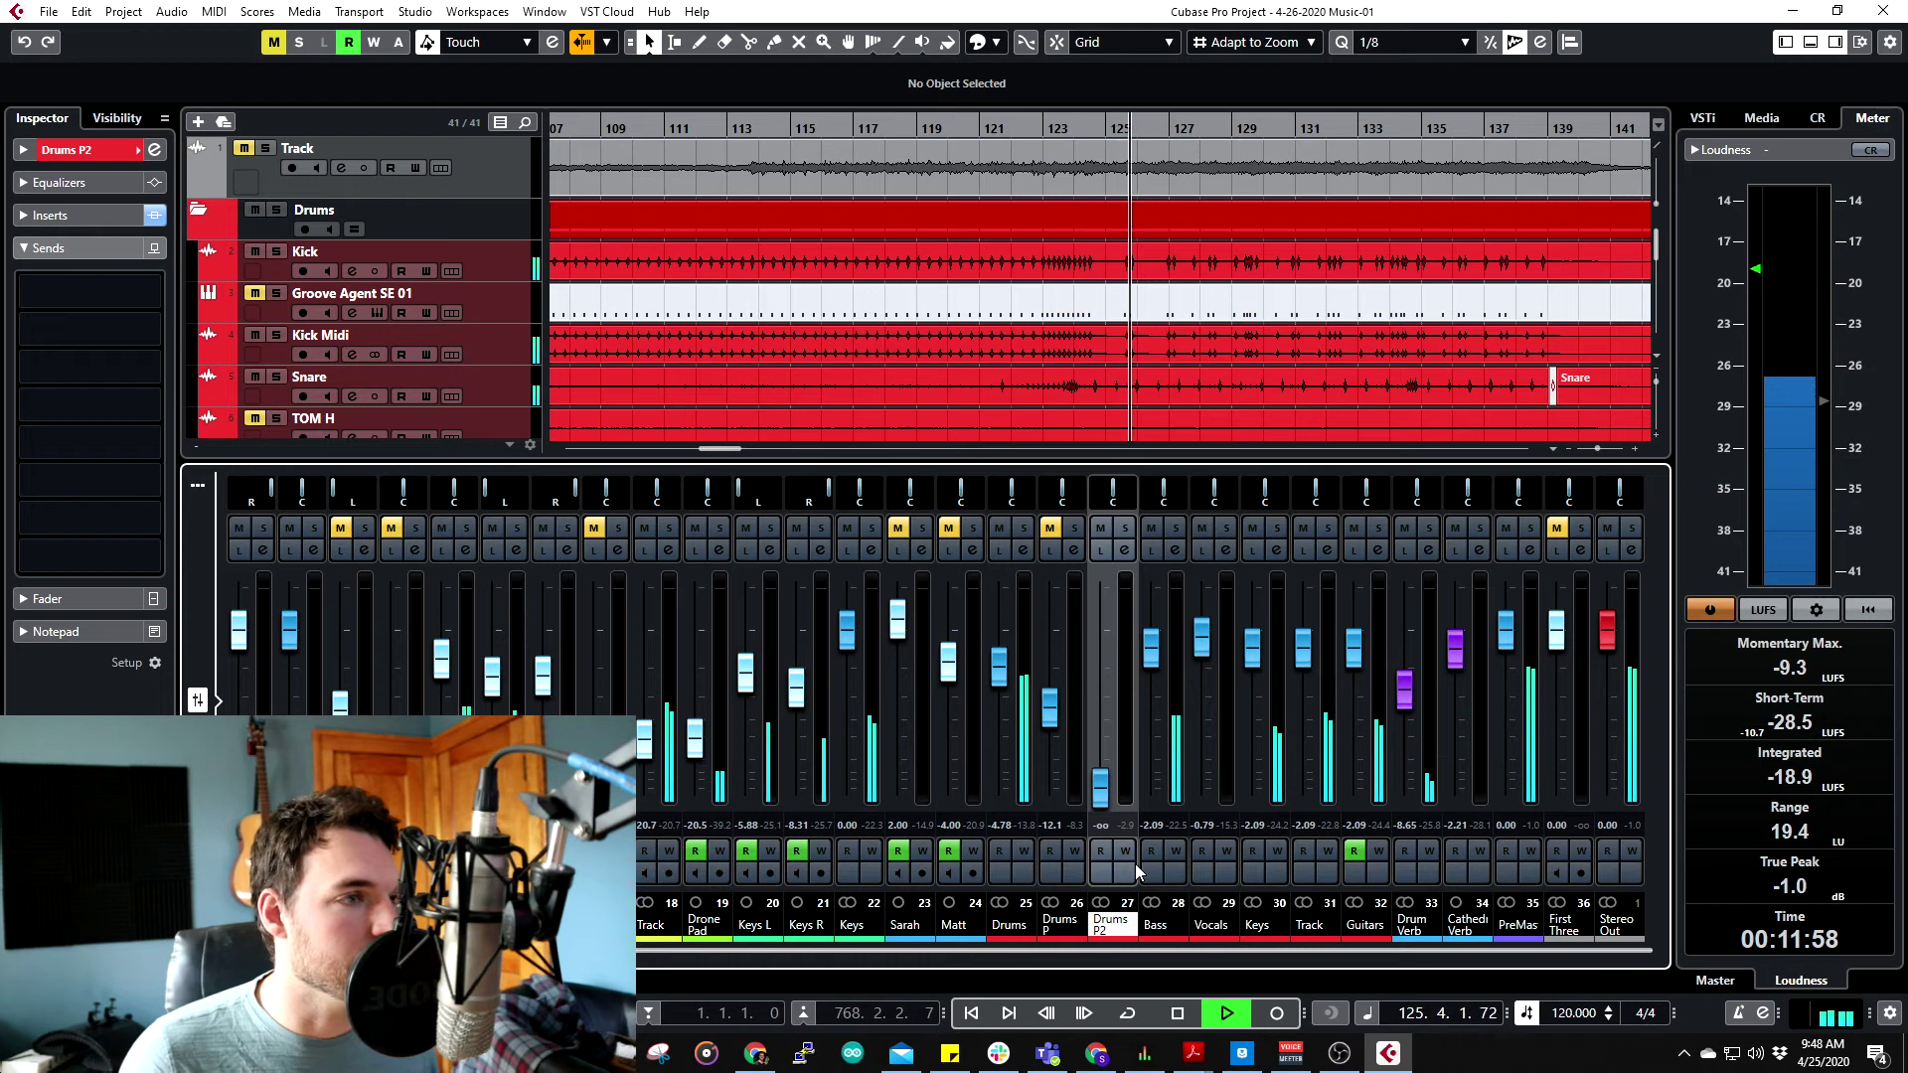
pyautogui.moveTo(1100, 788); pyautogui.dragTo(1112, 690)
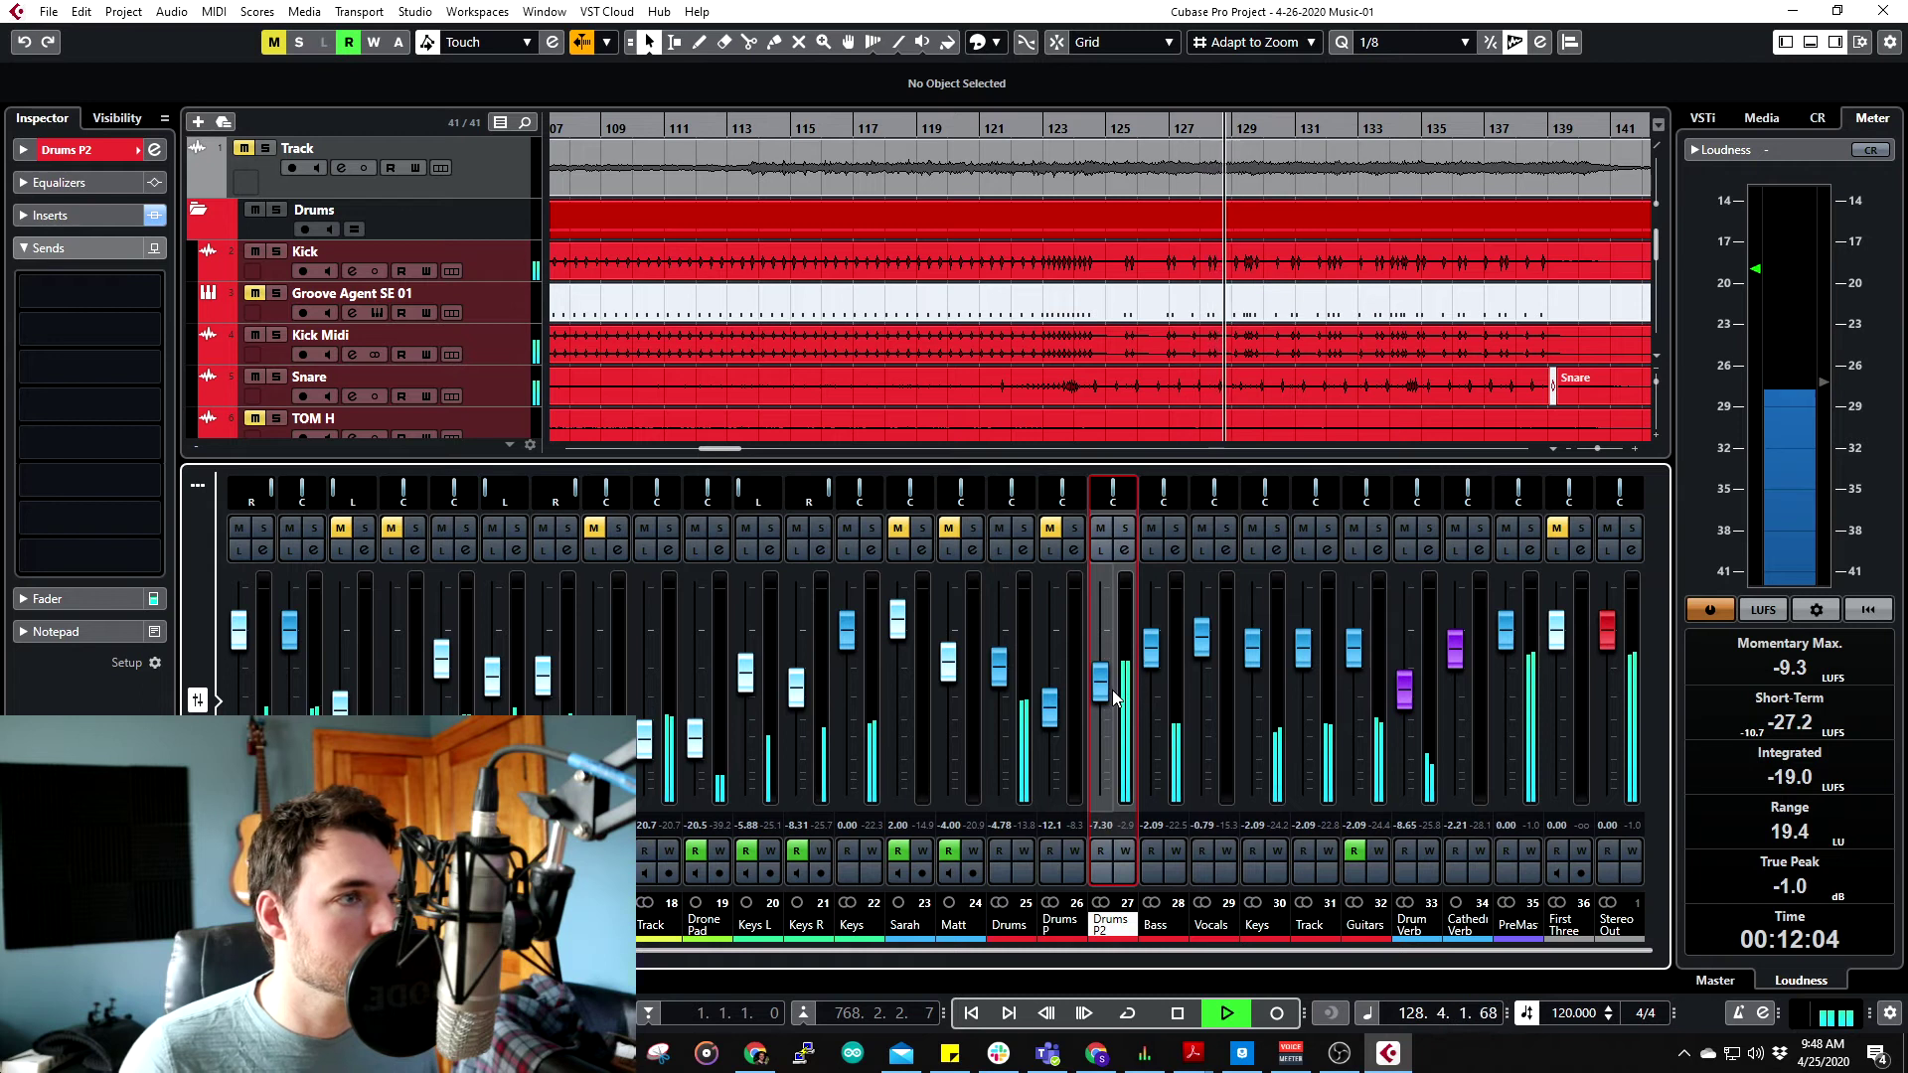
pyautogui.moveTo(1057, 955); pyautogui.dragTo(646, 955)
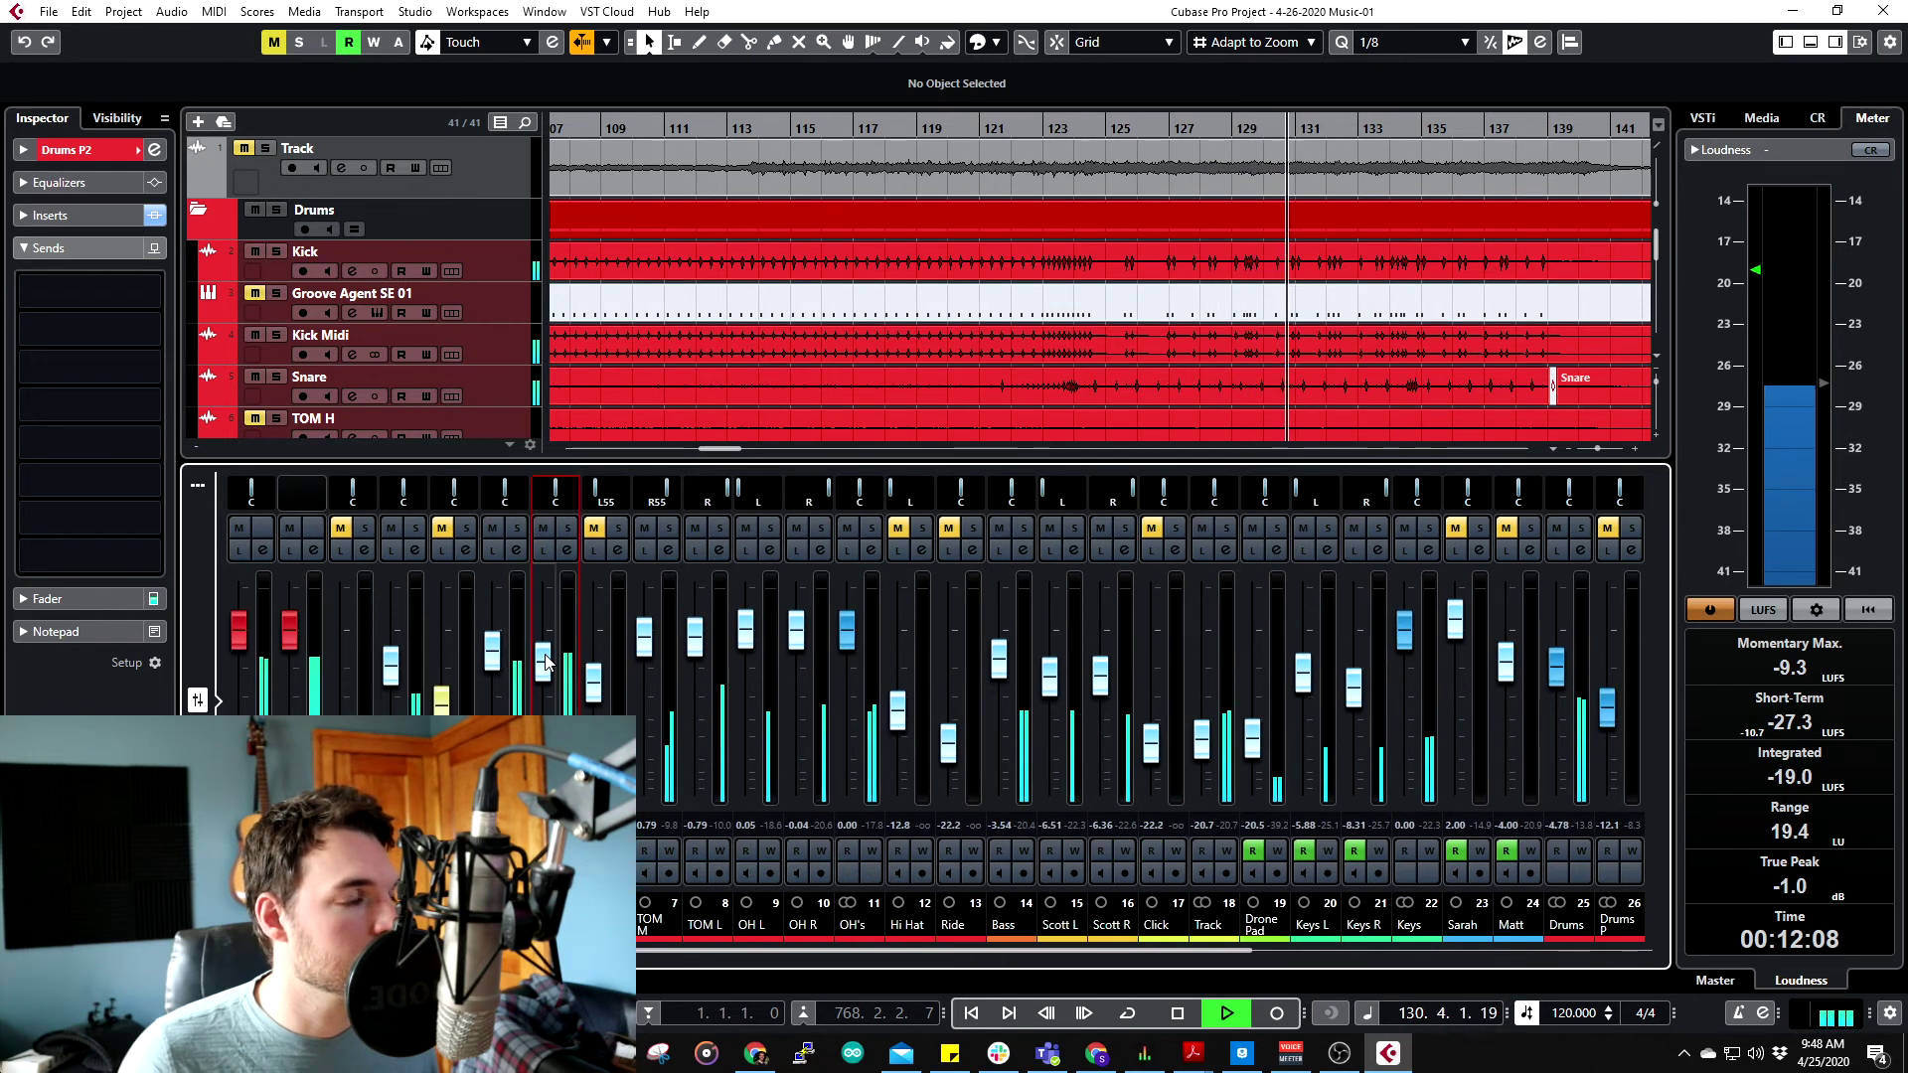
pyautogui.moveTo(542, 636); pyautogui.dragTo(486, 681)
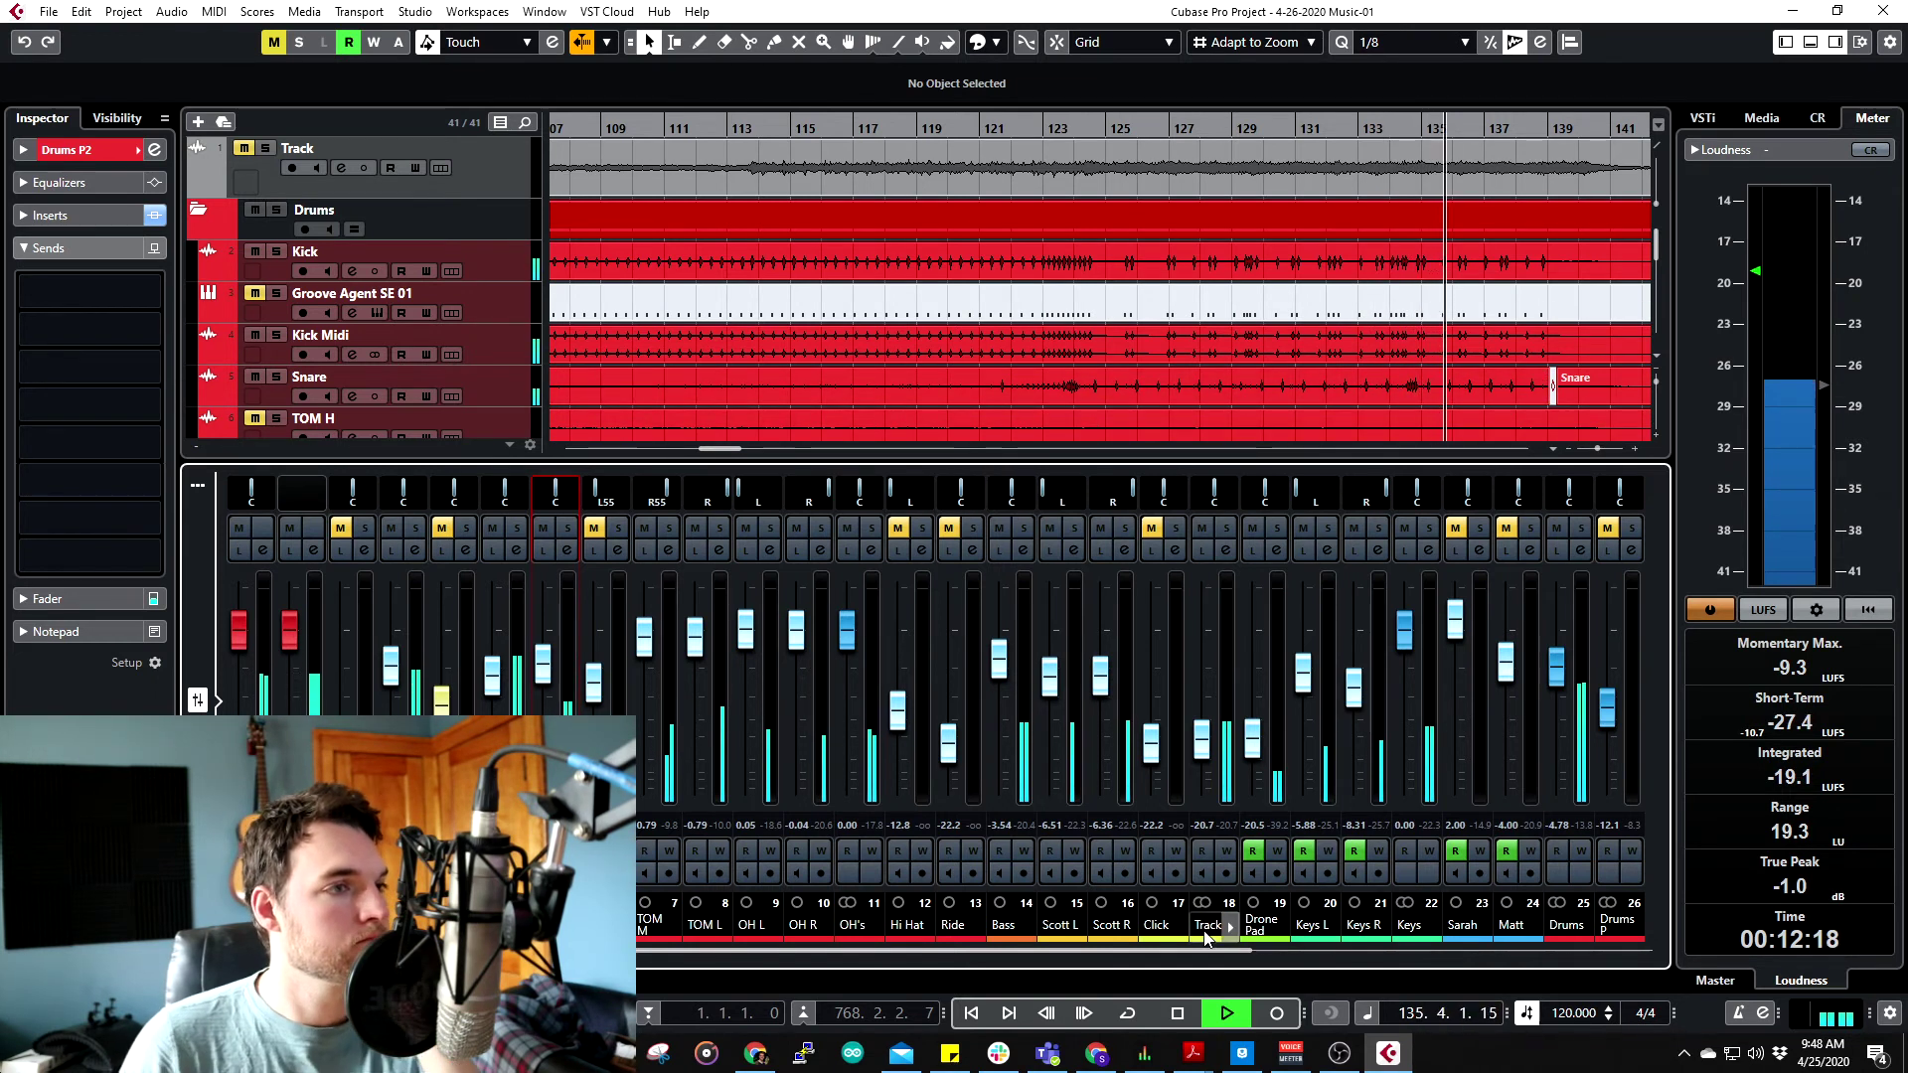
# - Compare the mix with Drums P2 muted and unmuted, then replay from bar 130 and stop
pyautogui.hscroll(5, 1338, 794)
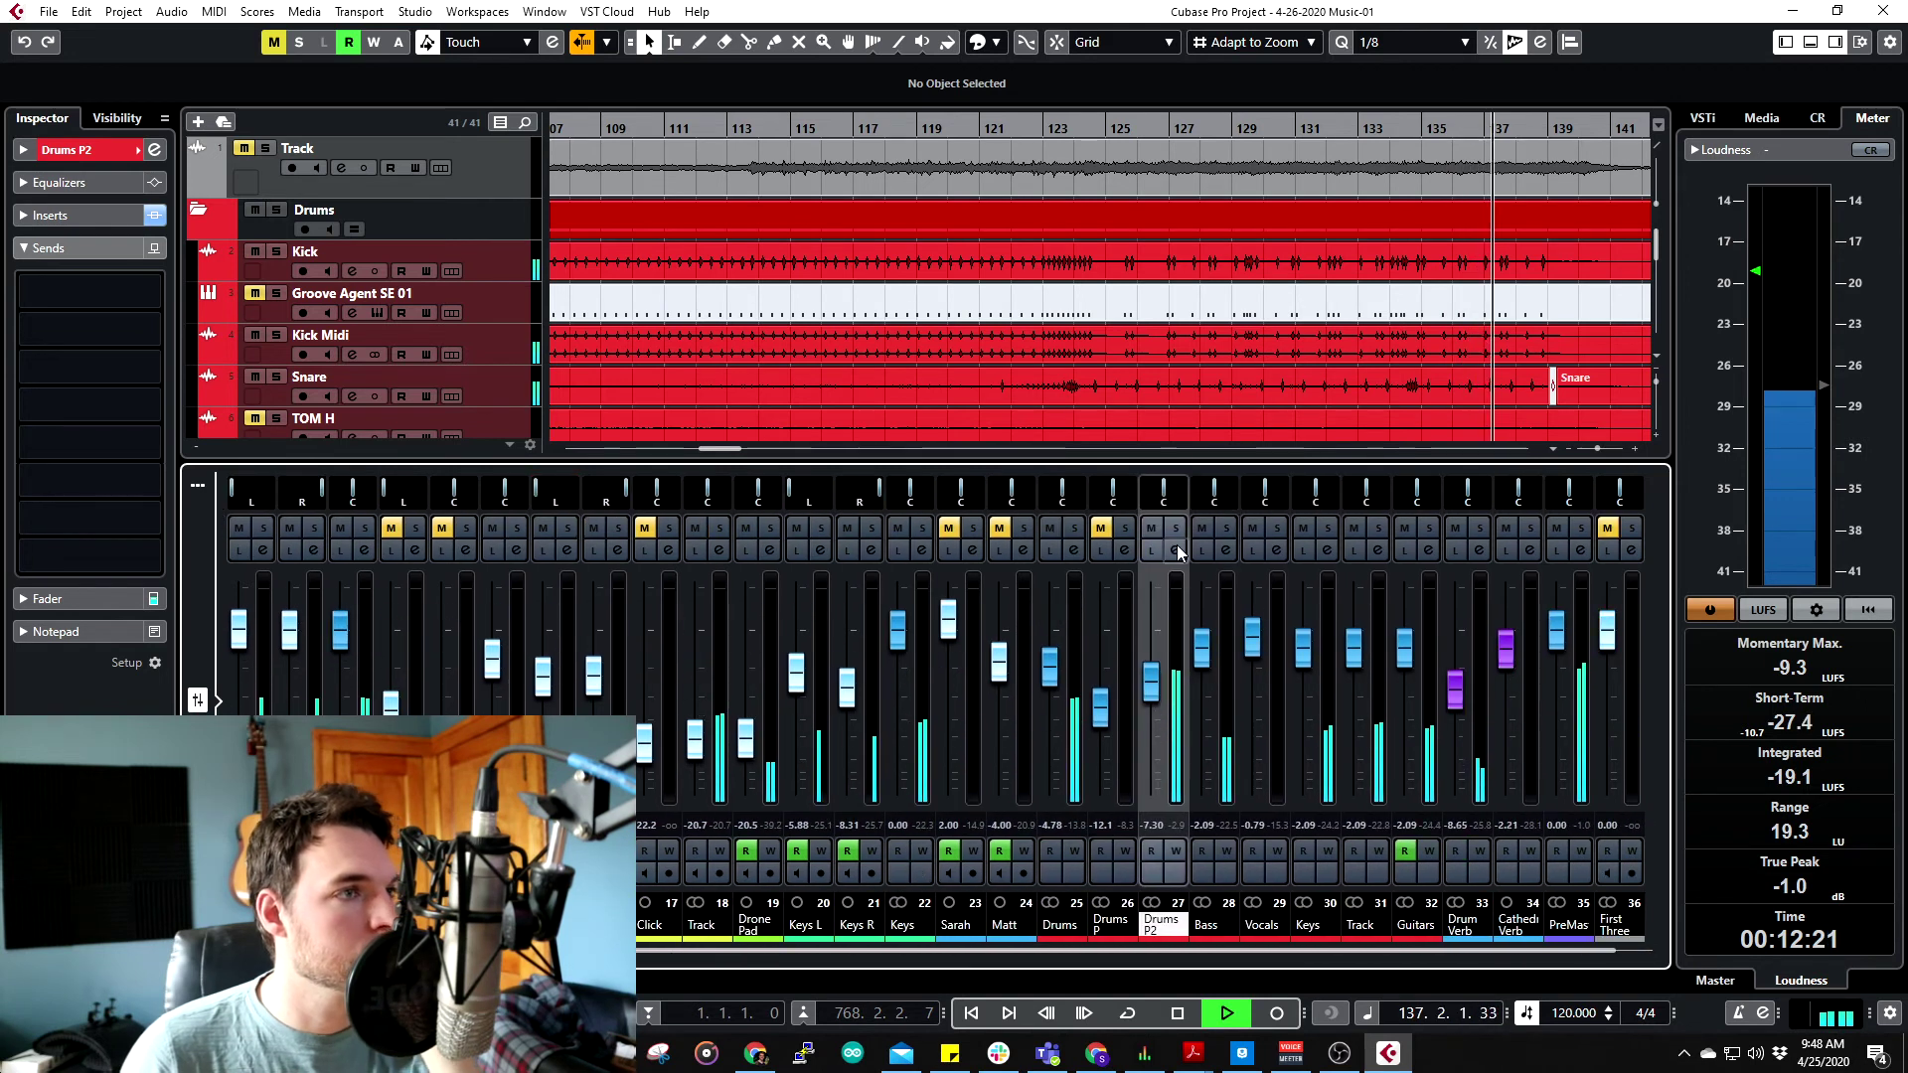
pyautogui.click(1151, 528)
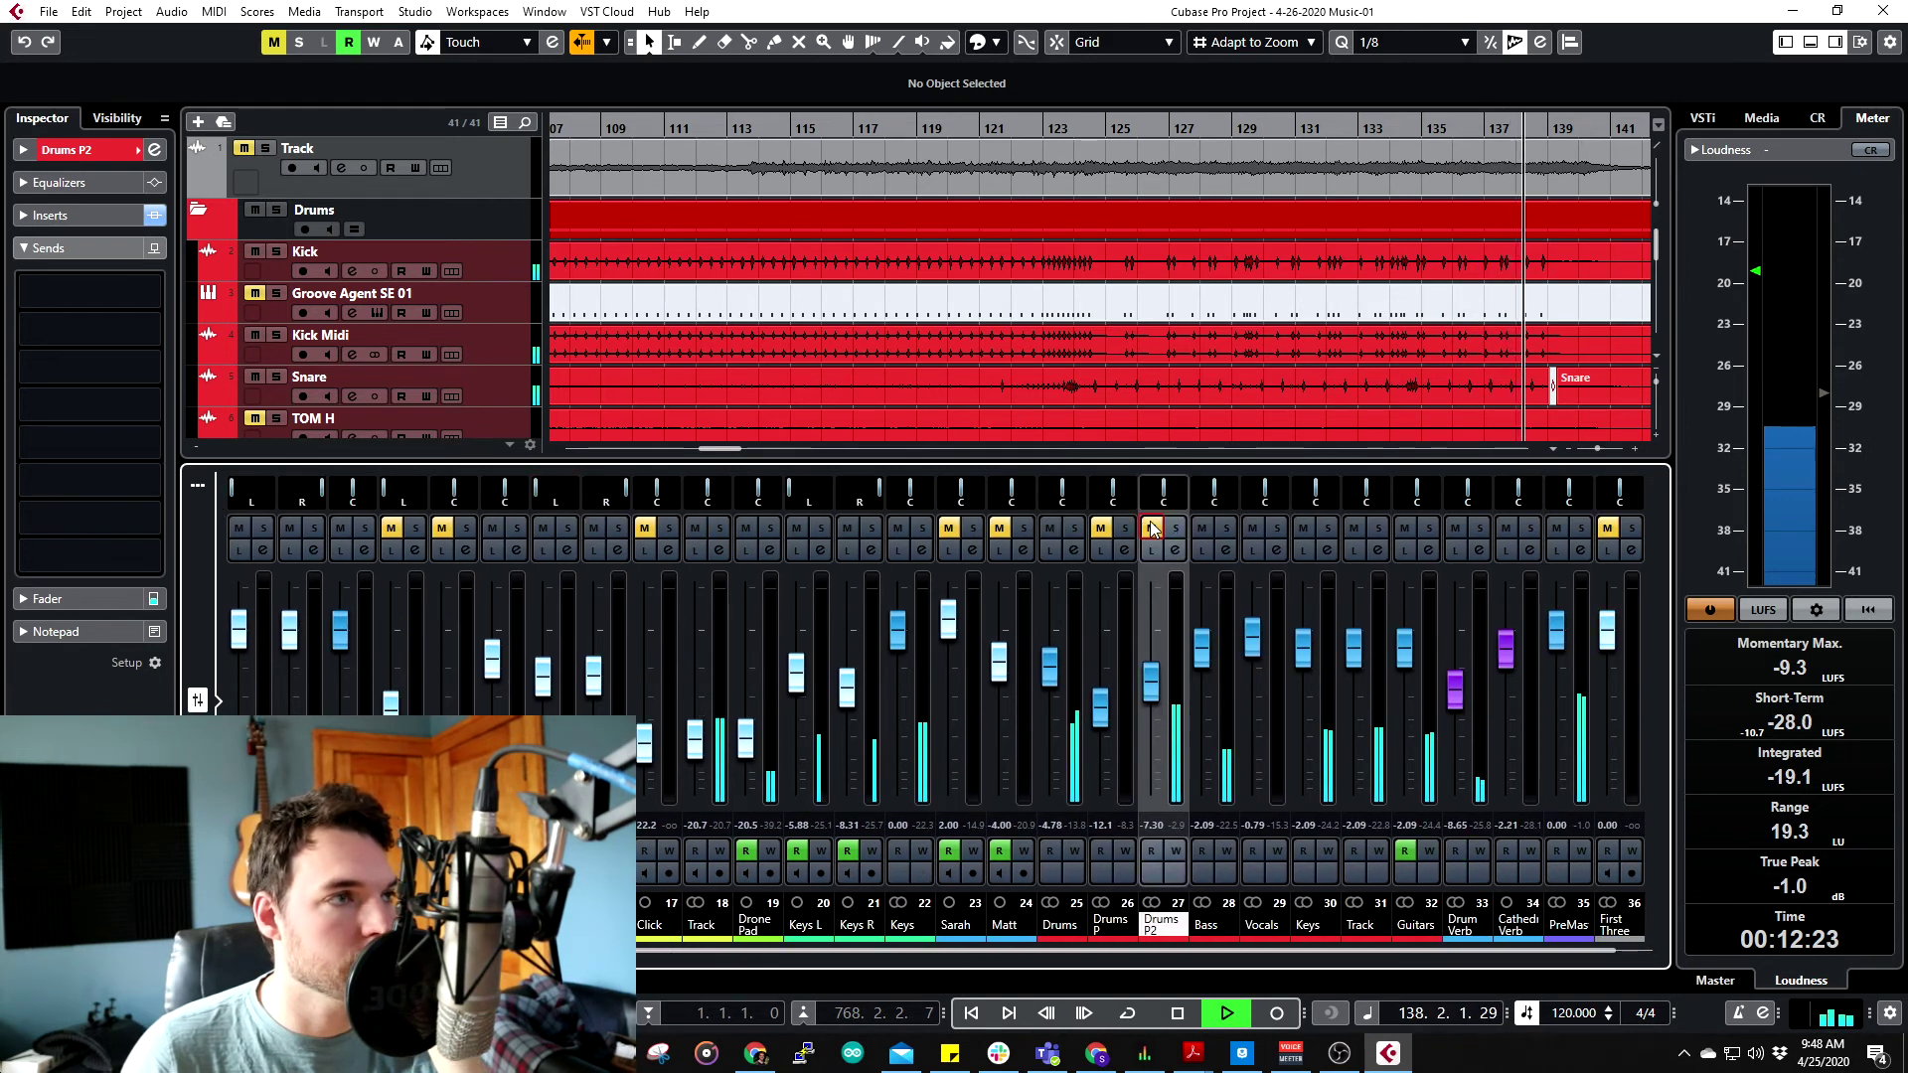
pyautogui.click(1150, 524)
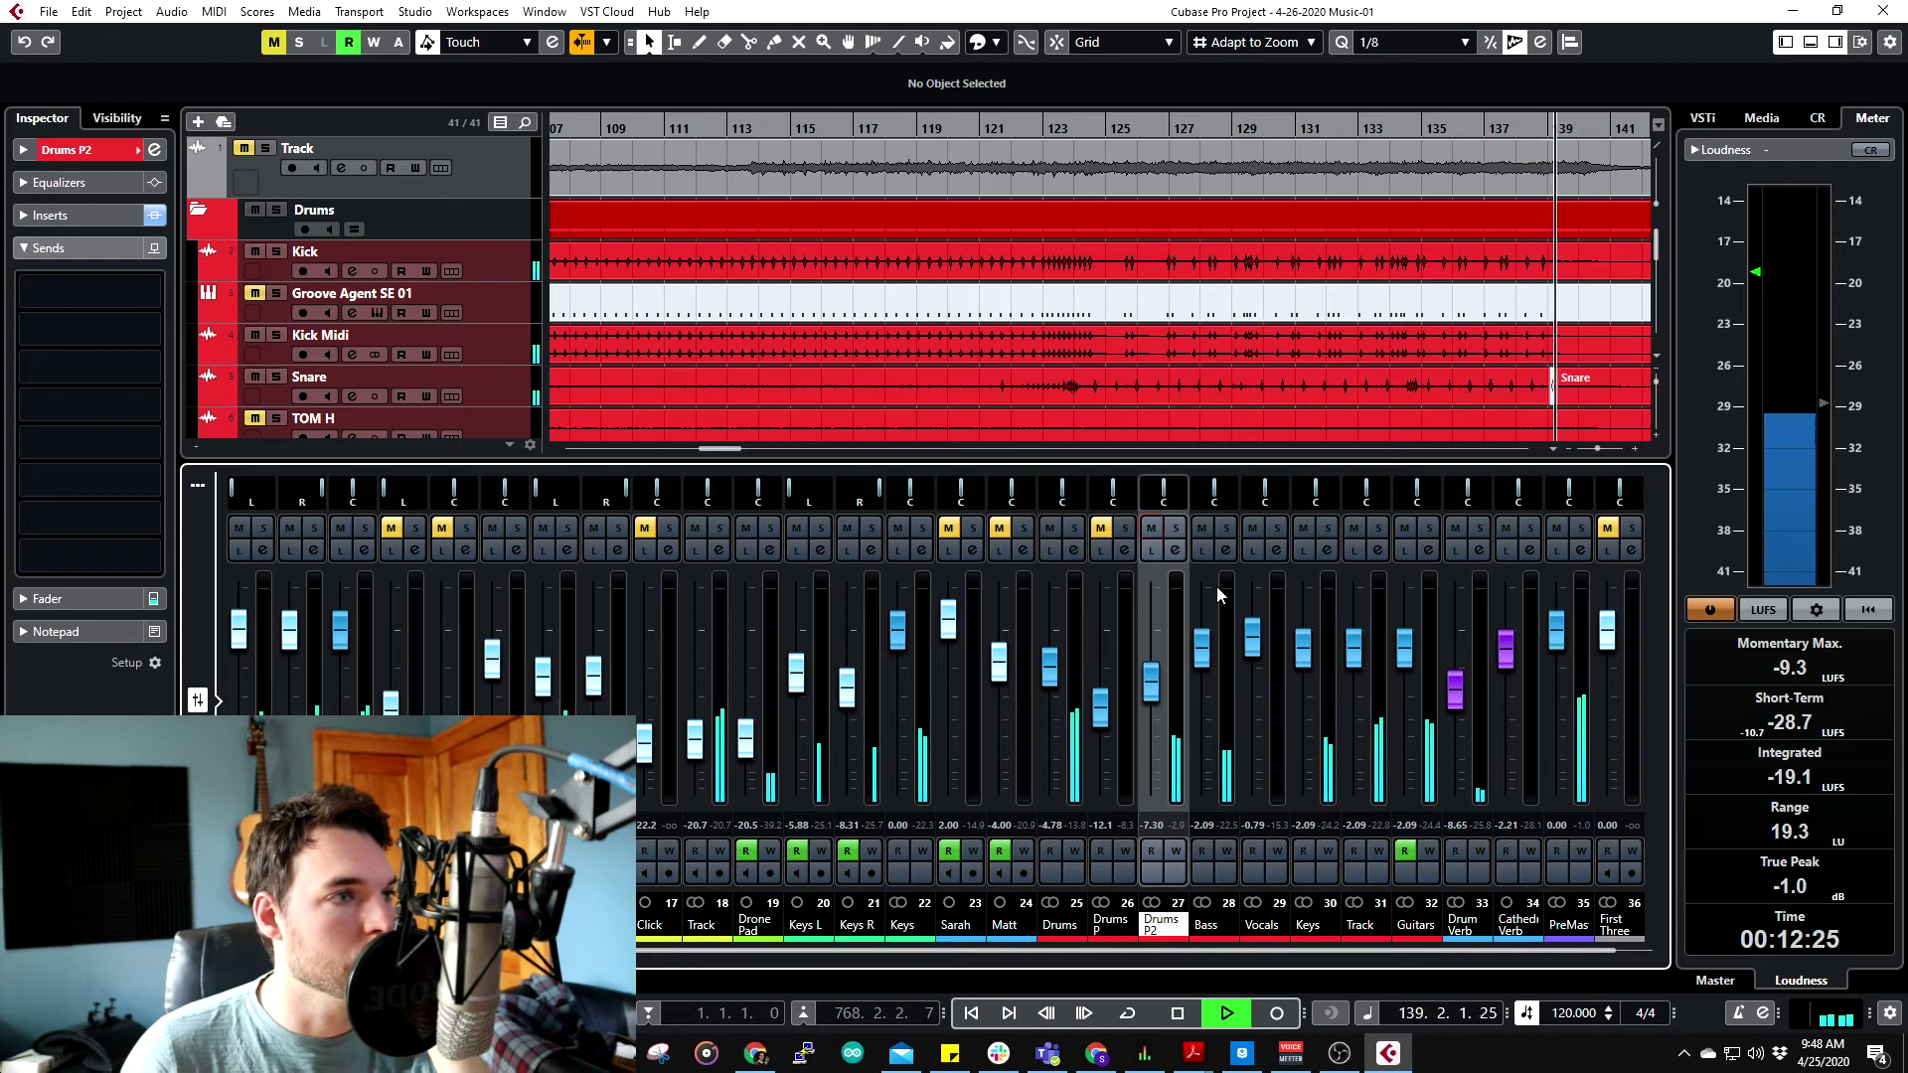
pyautogui.moveTo(1275, 129); pyautogui.dragTo(1416, 211)
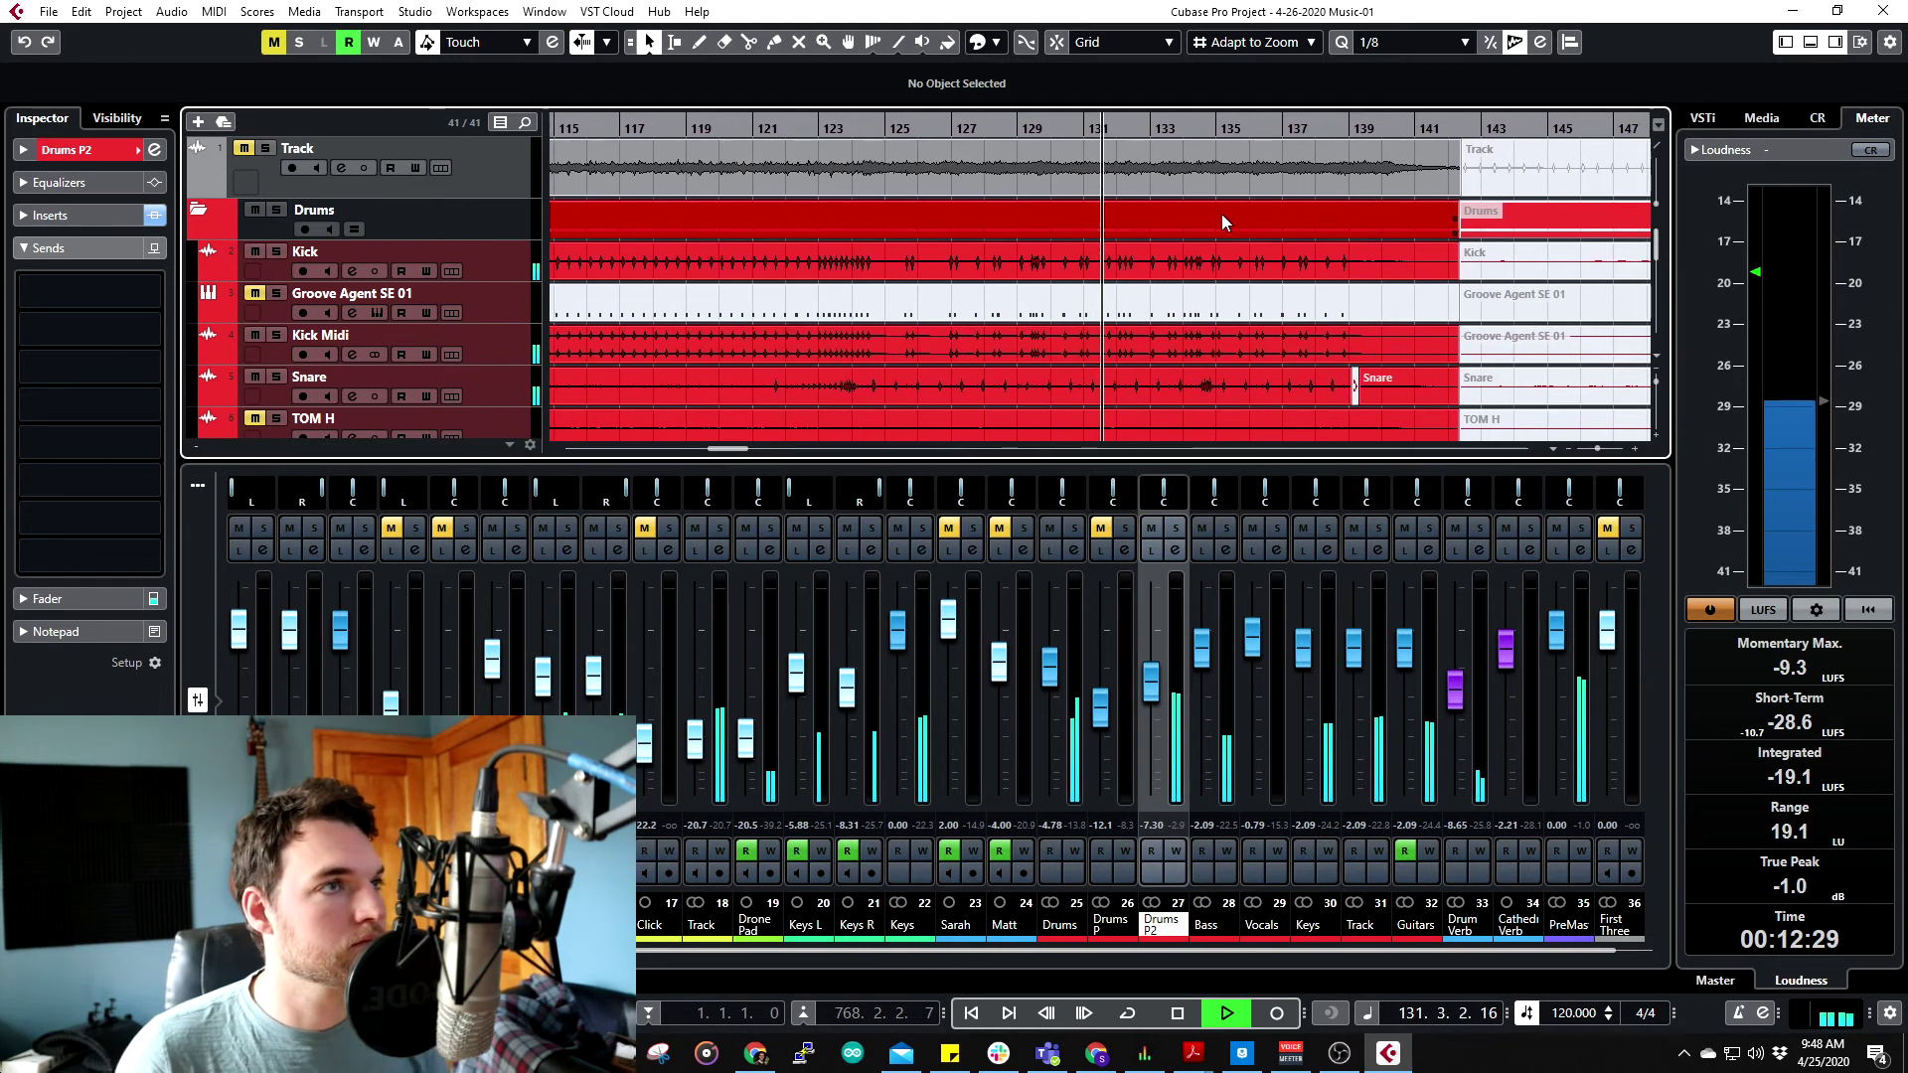
pyautogui.press('space')
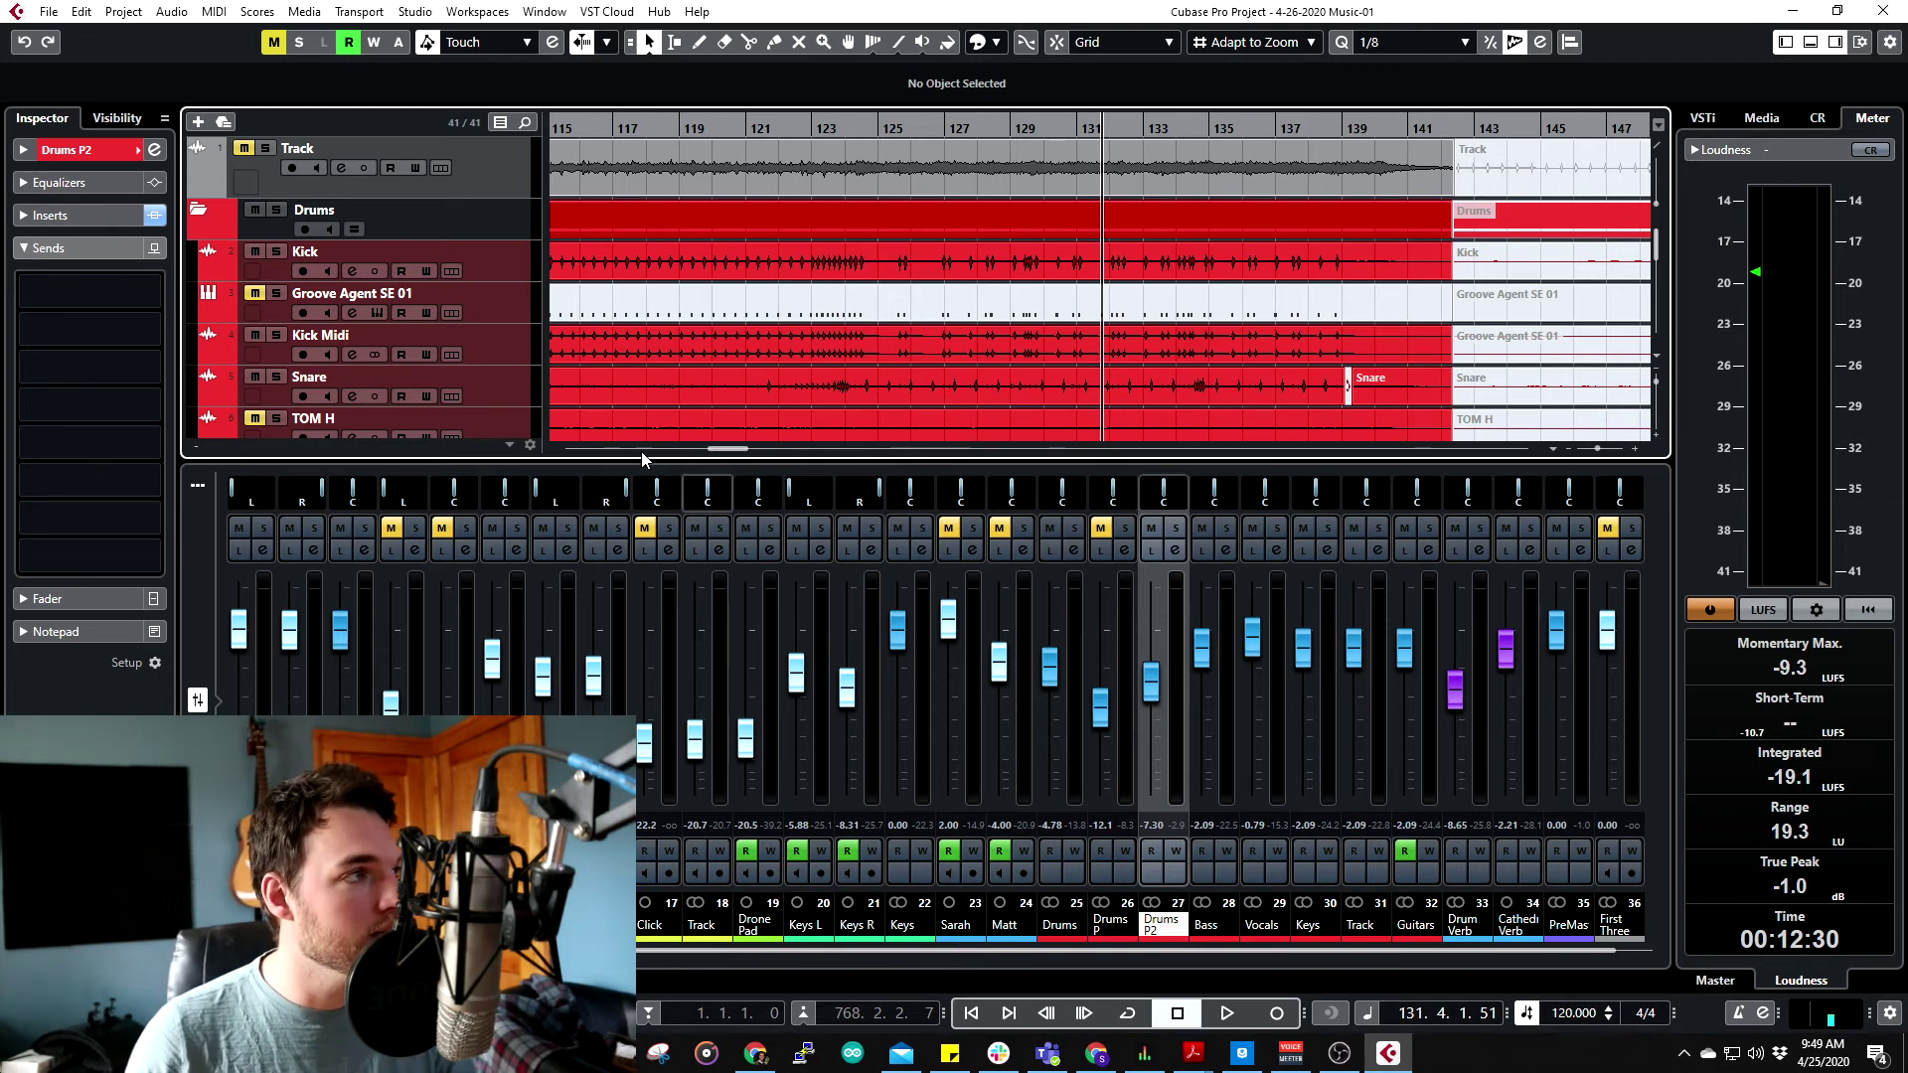
# - Scroll the track list down to Drums P2 and expand its Inserts section in the Inspector
pyautogui.scroll(-3, 414, 344)
pyautogui.scroll(-10, 414, 344)
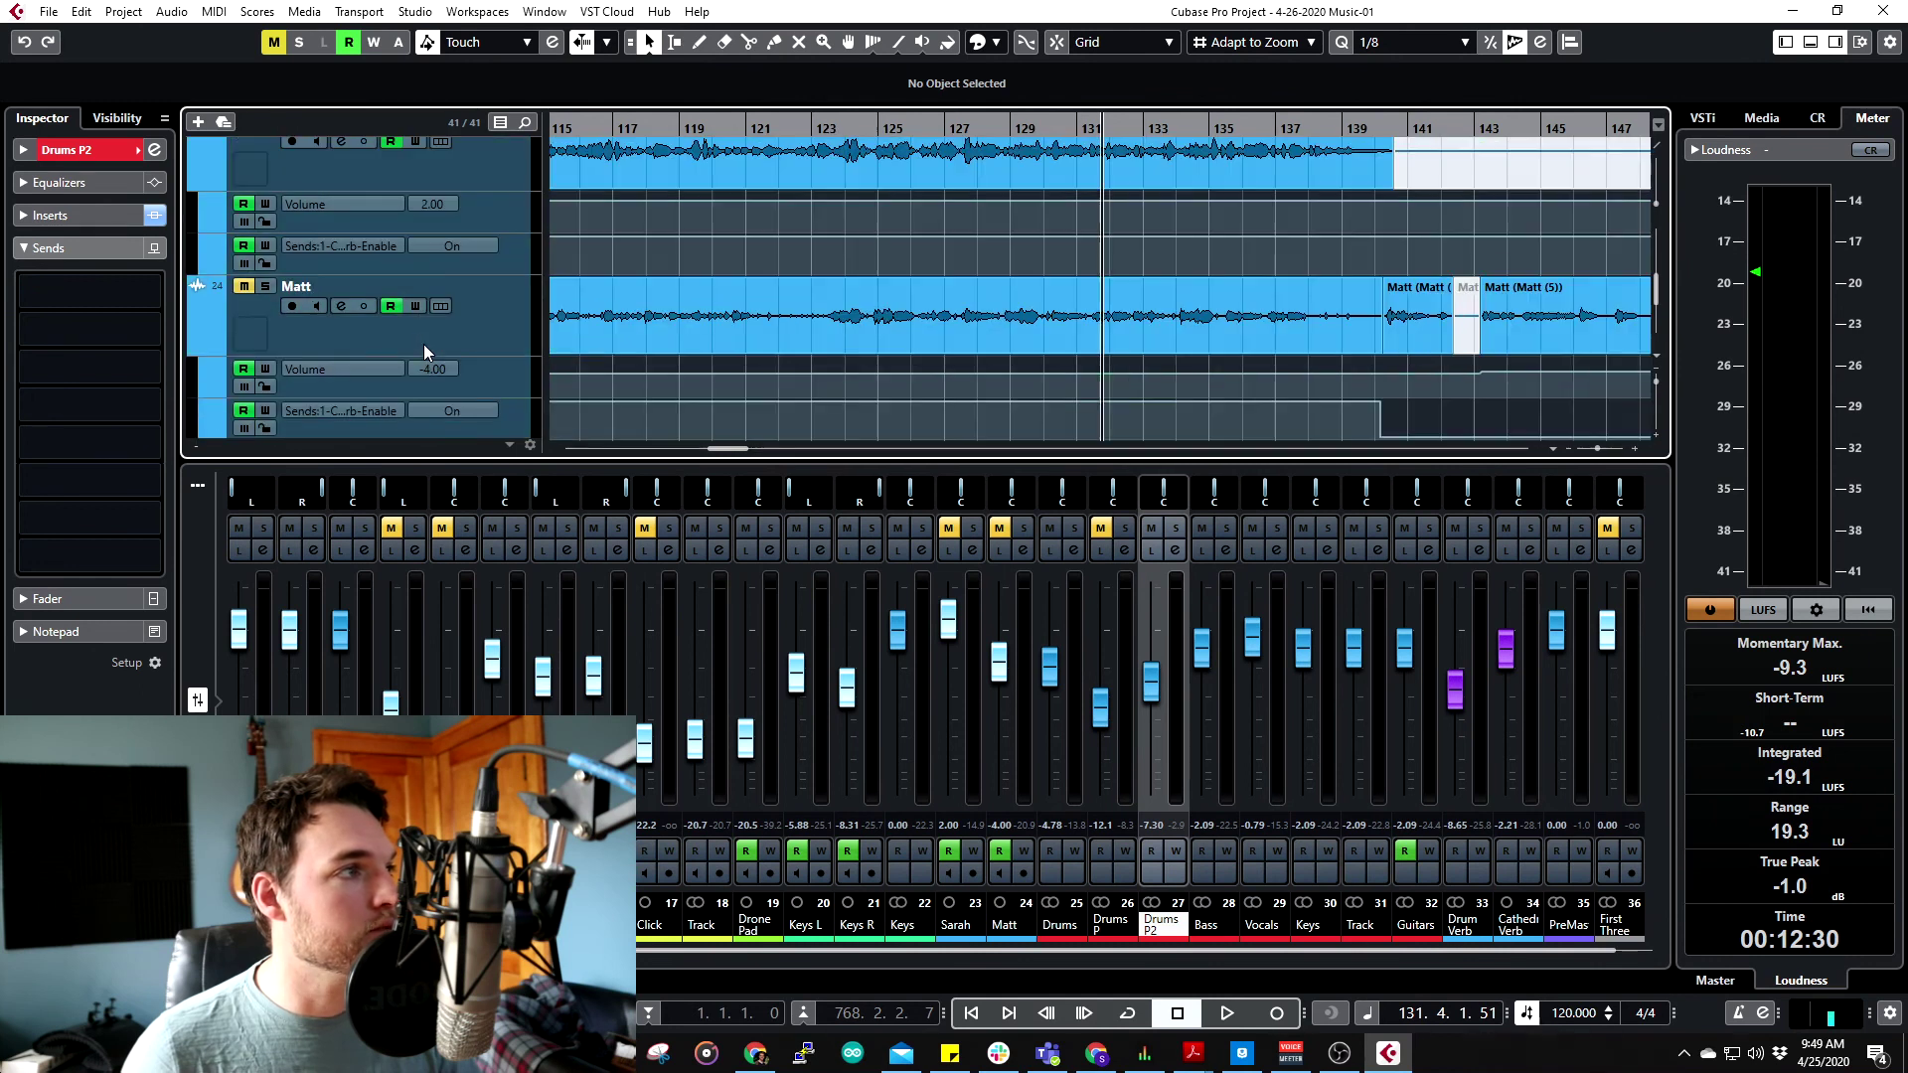
pyautogui.click(69, 215)
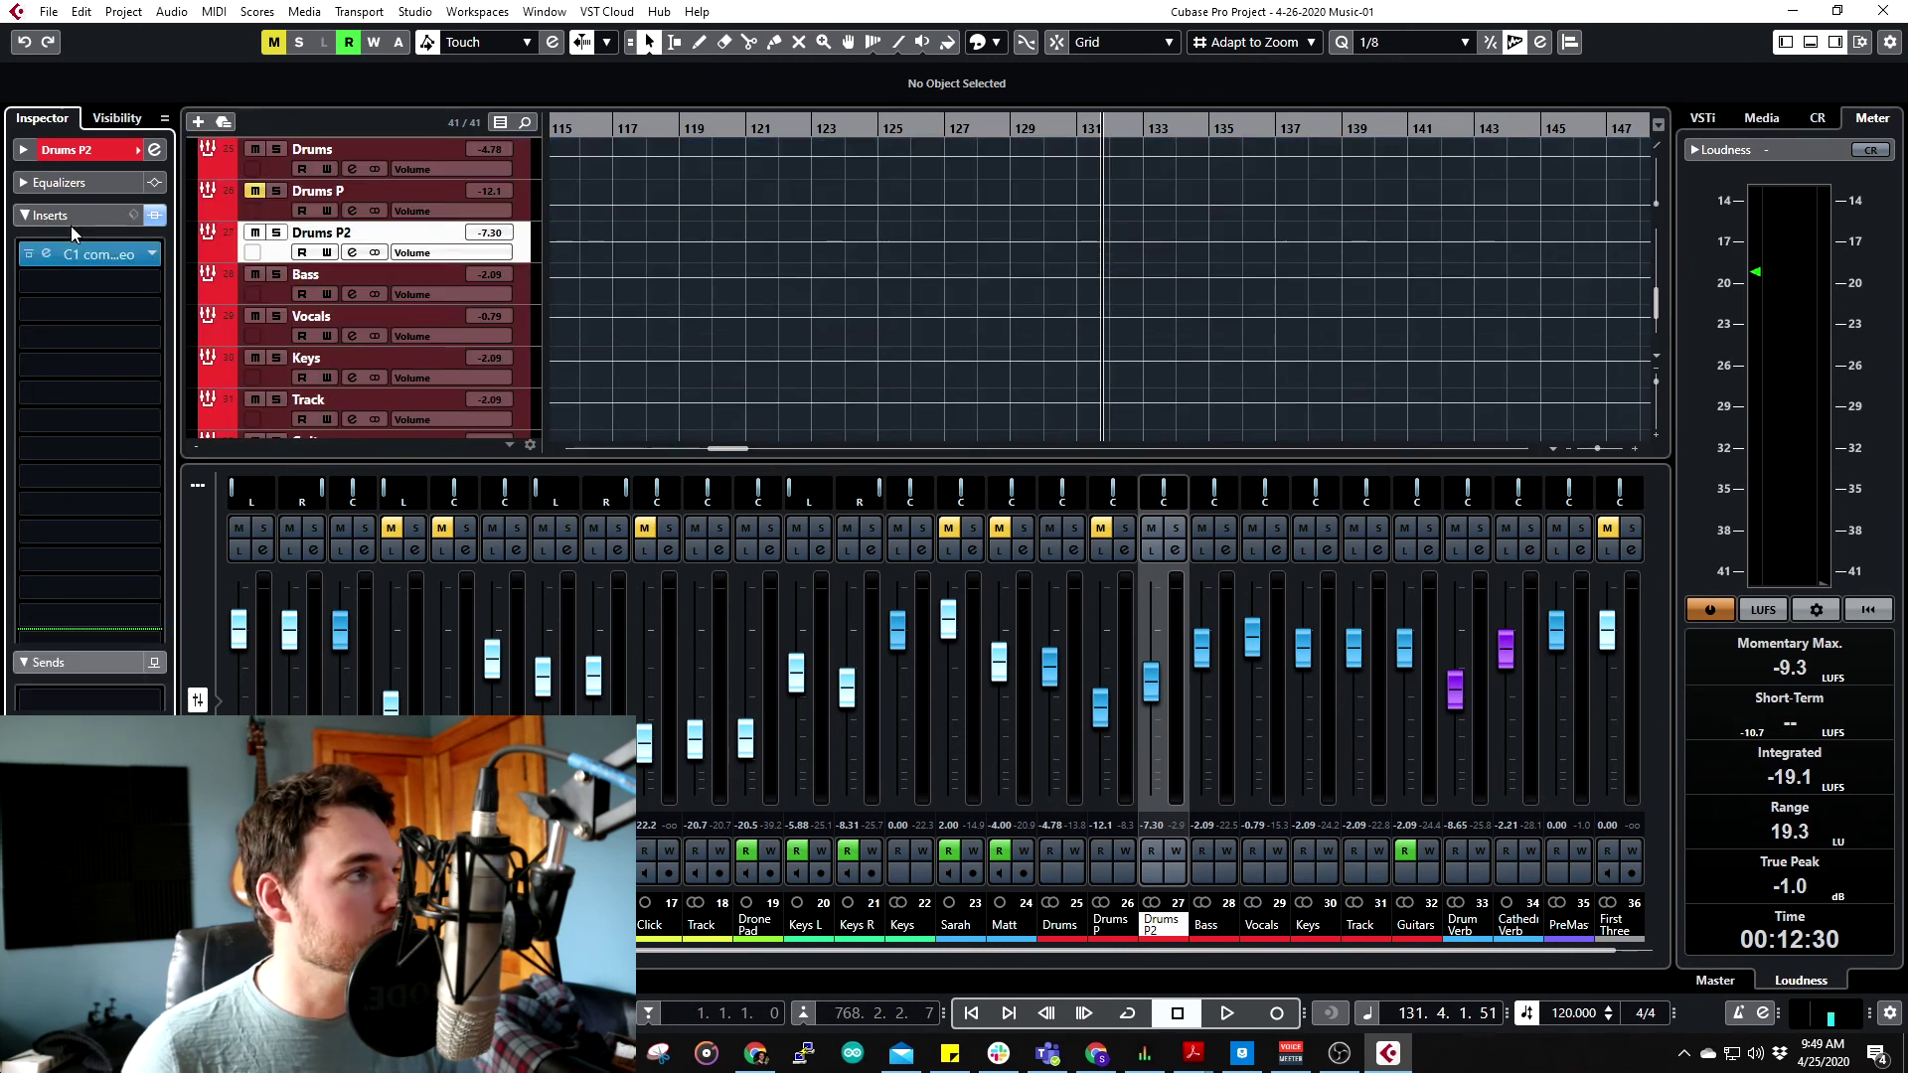
# - Open Drums P2's C1 compressor, move its window up, and reset its peak readout
pyautogui.click(51, 254)
pyautogui.moveTo(618, 383); pyautogui.dragTo(1070, 254)
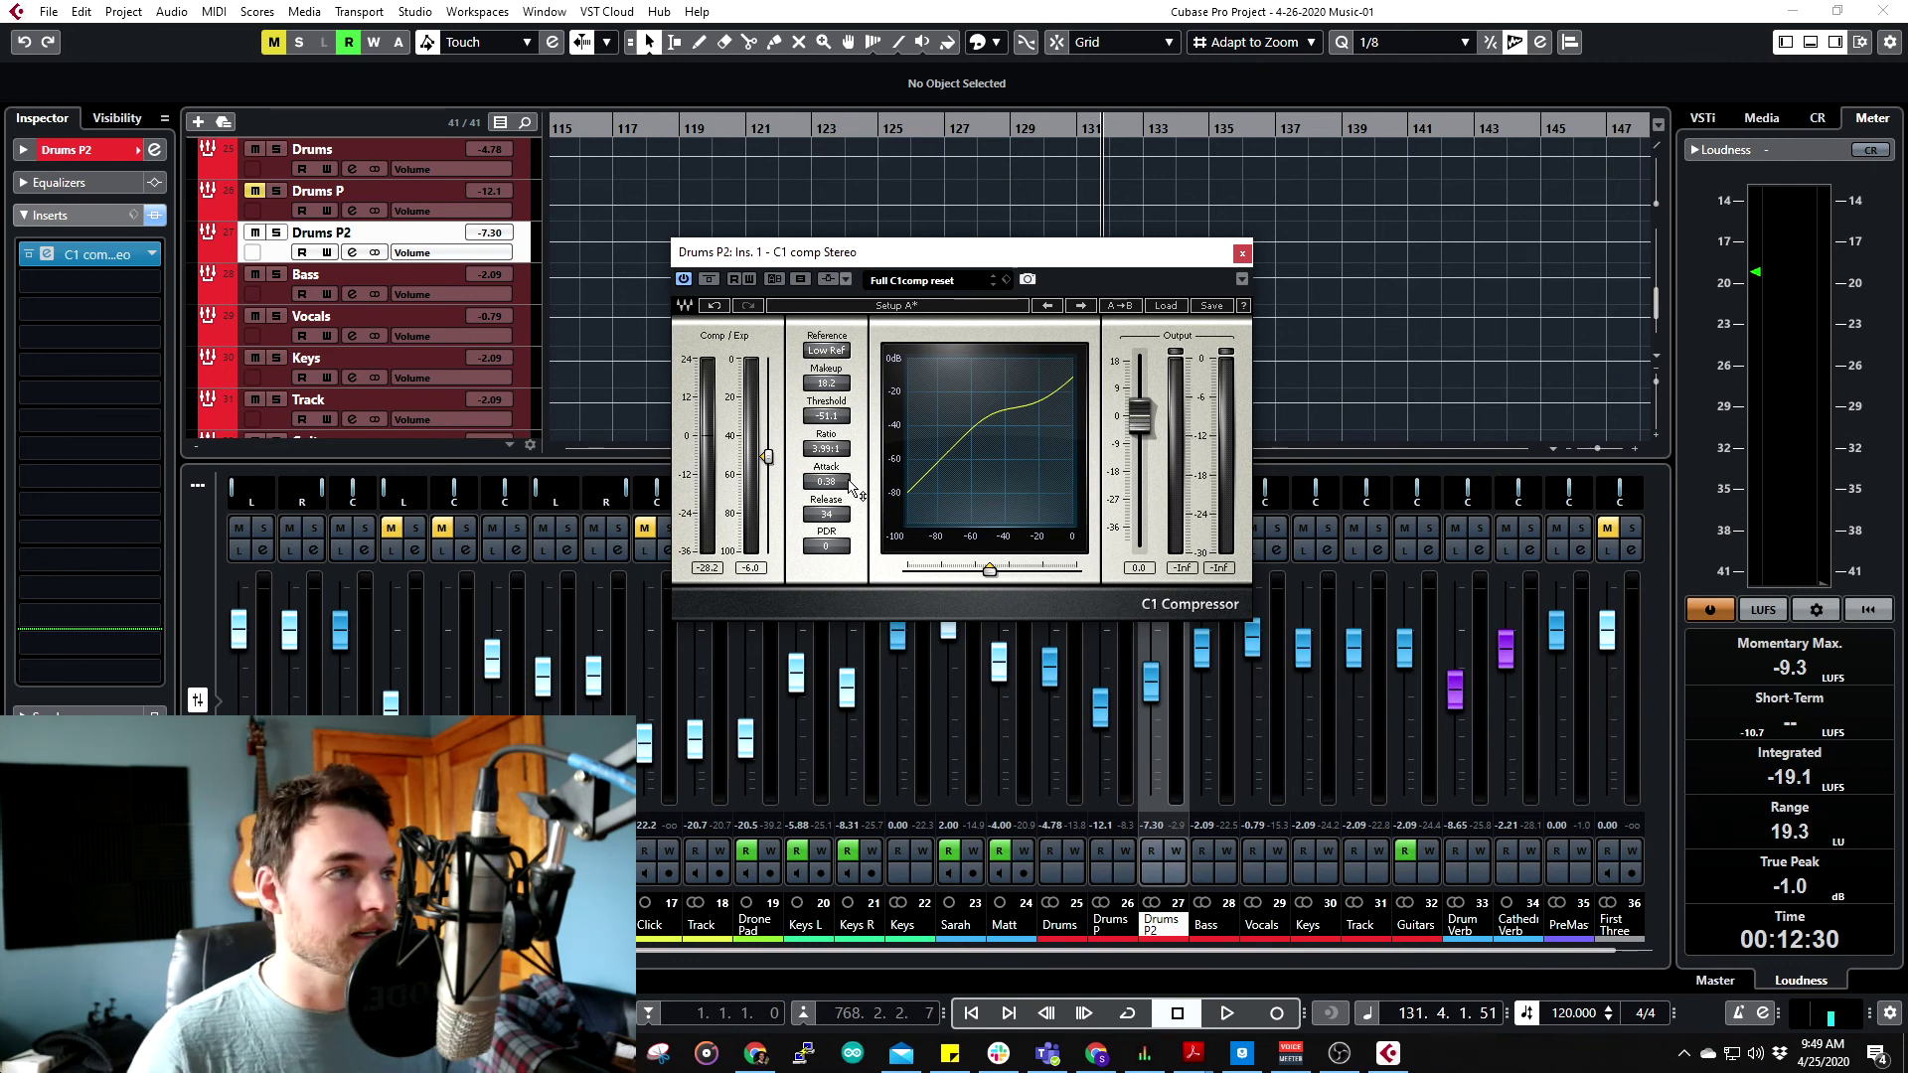
pyautogui.click(708, 570)
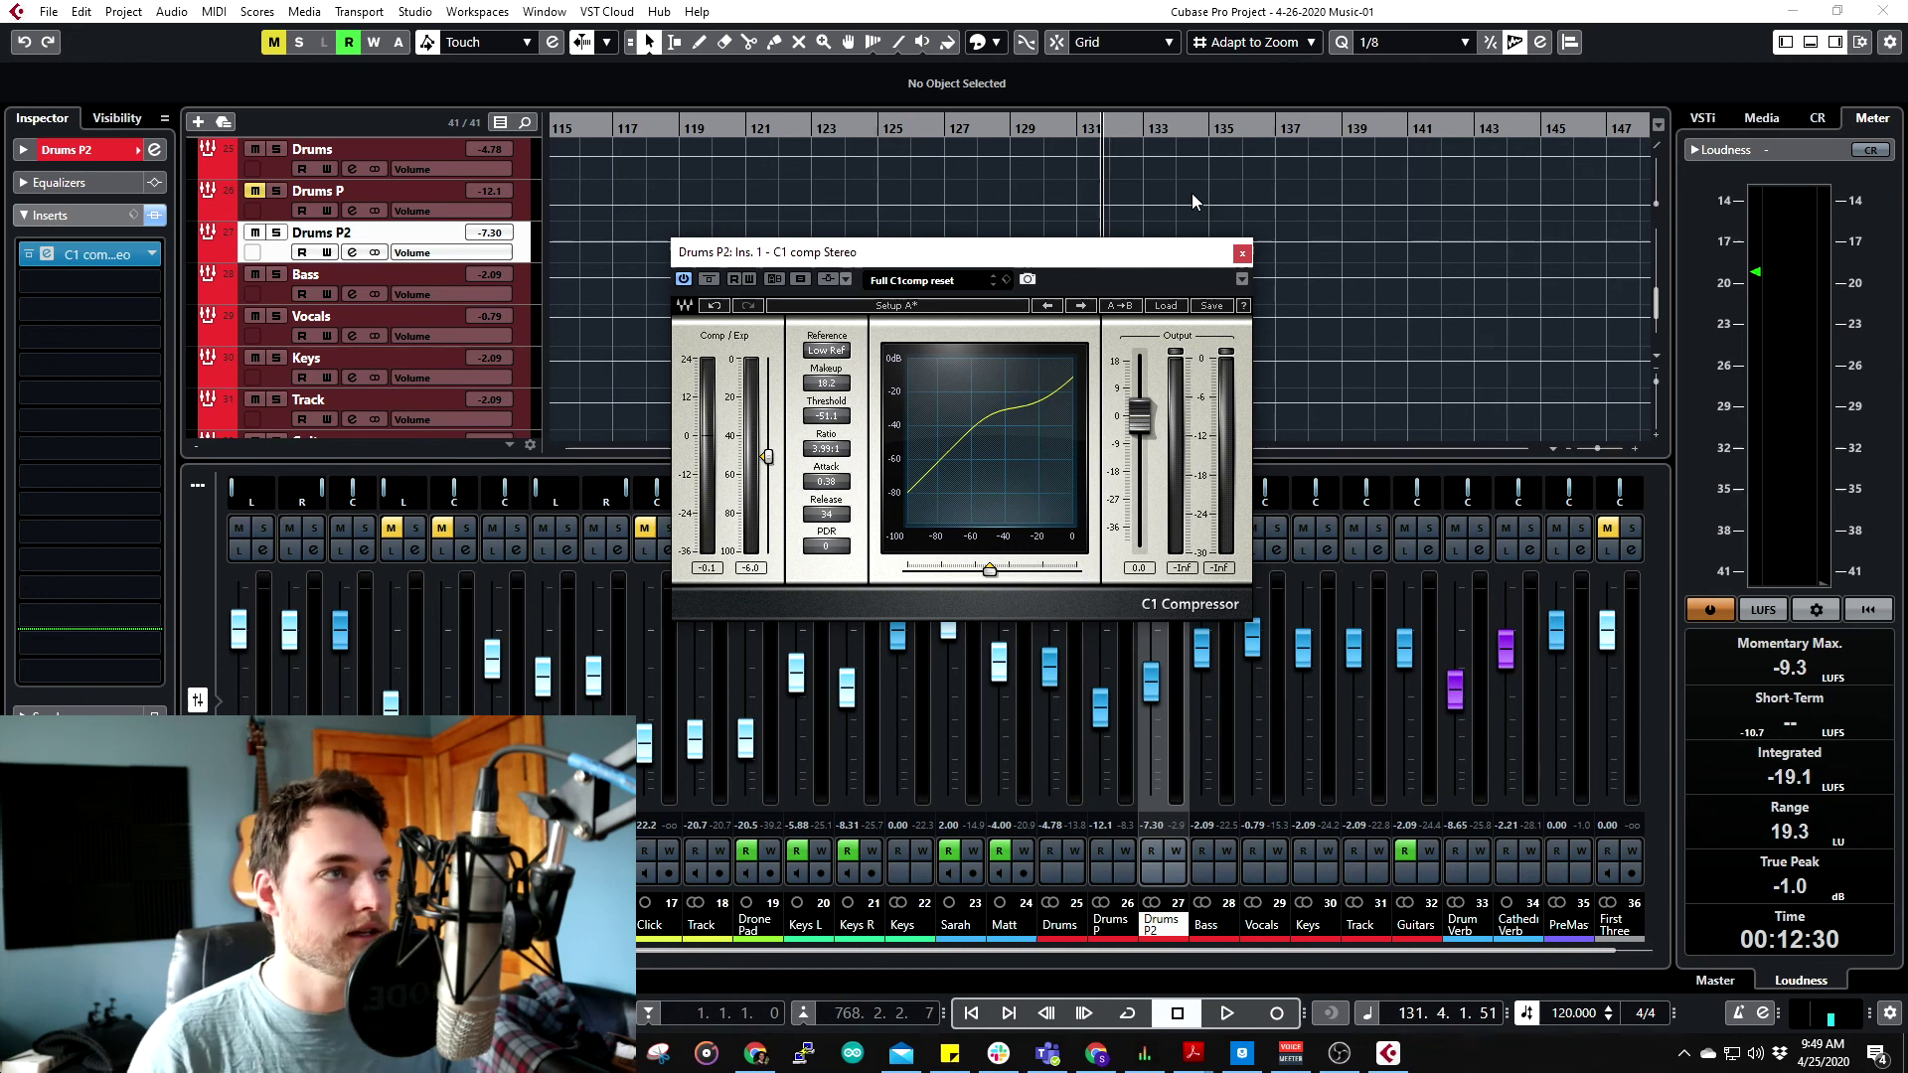
# - Close the Drums P2 C1 Compressor plugin window
pyautogui.click(1241, 253)
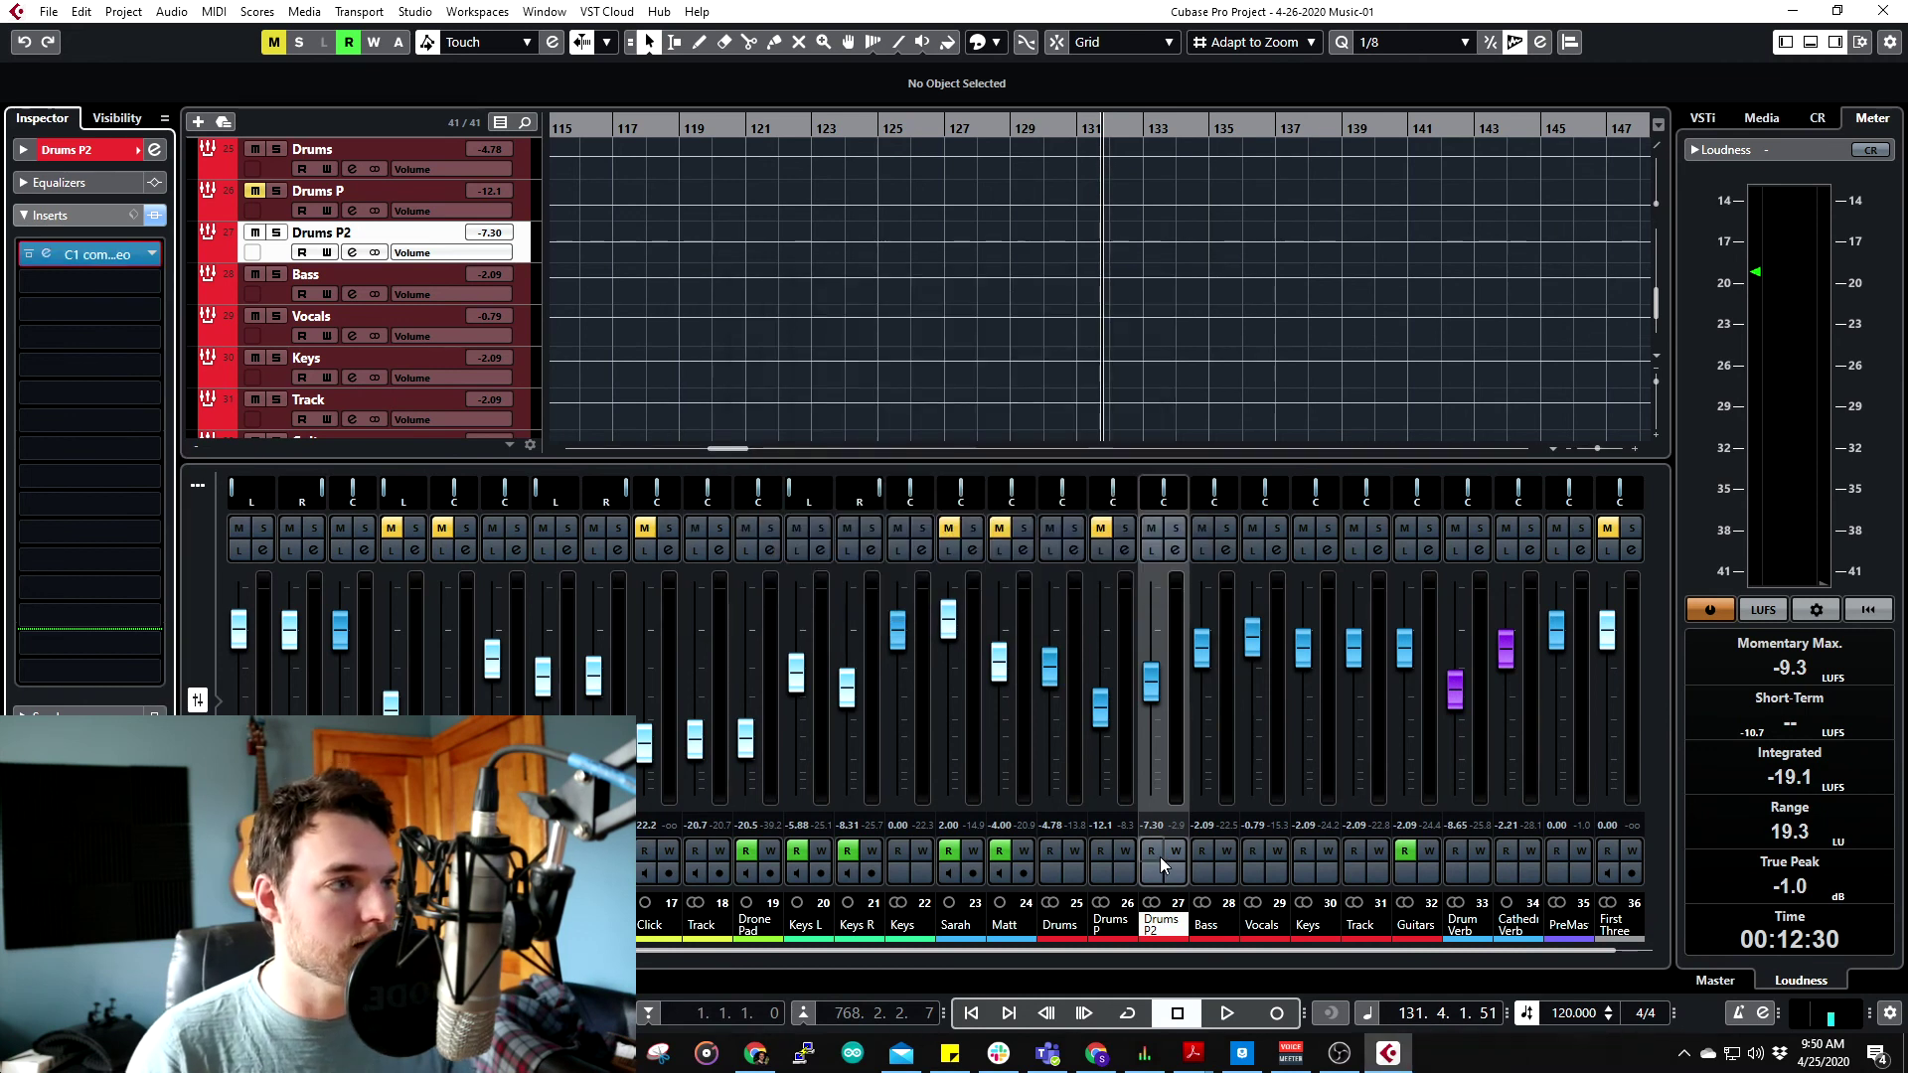